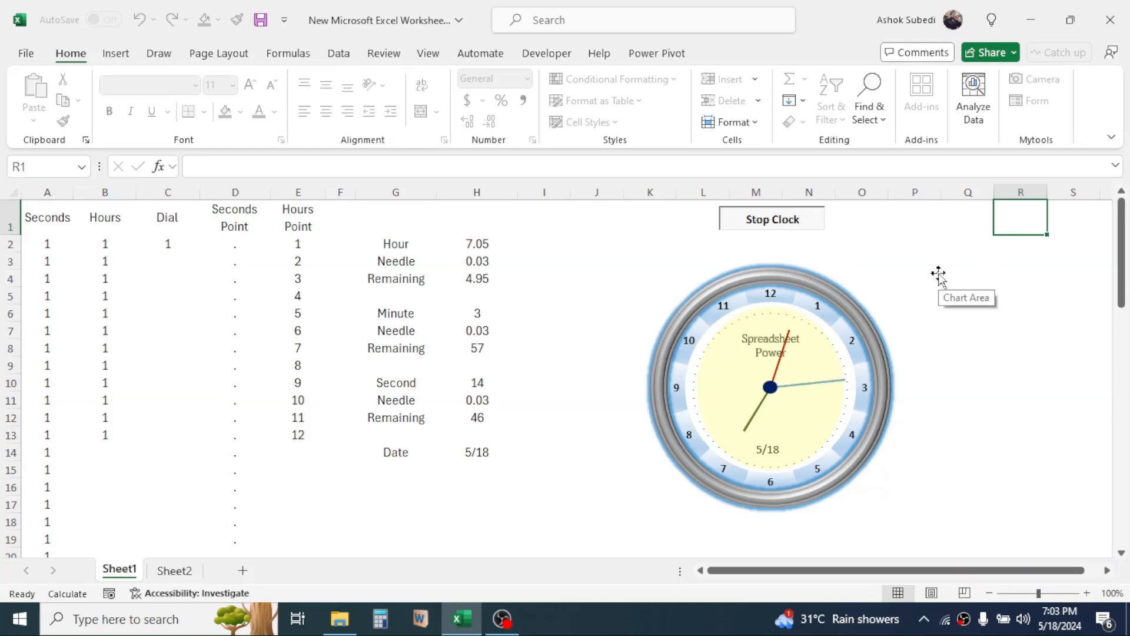
# Stop and restart the finished sample clock, review its data columns A to H, and minimize its workbook.
pyautogui.click(774, 223)
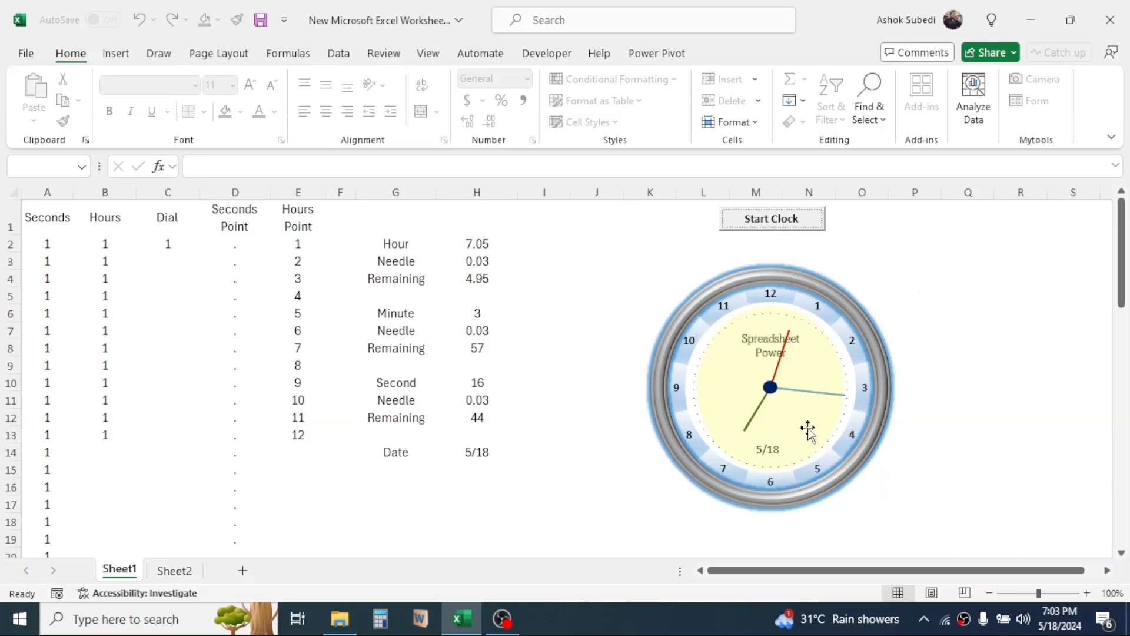
pyautogui.click(786, 223)
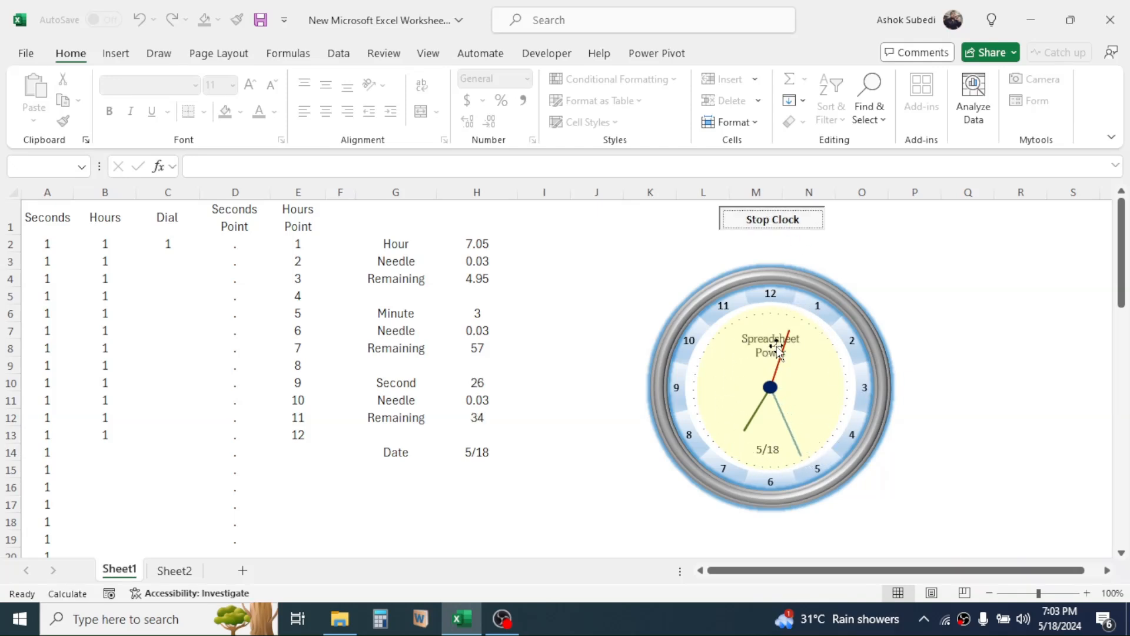
pyautogui.moveTo(44, 192); pyautogui.dragTo(478, 193)
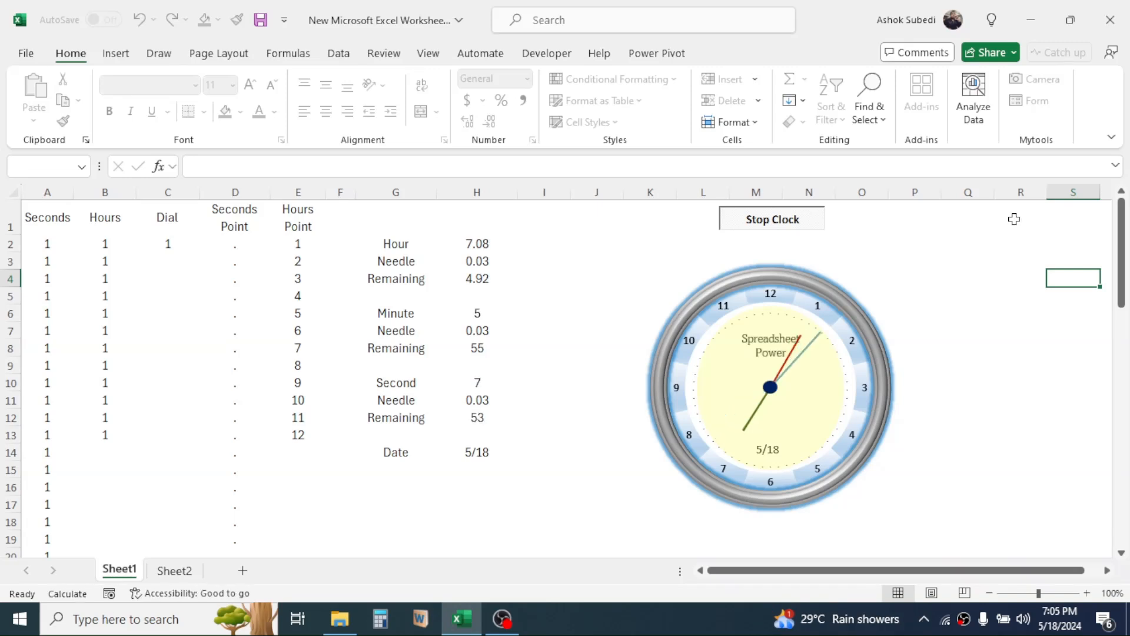
pyautogui.click(1030, 19)
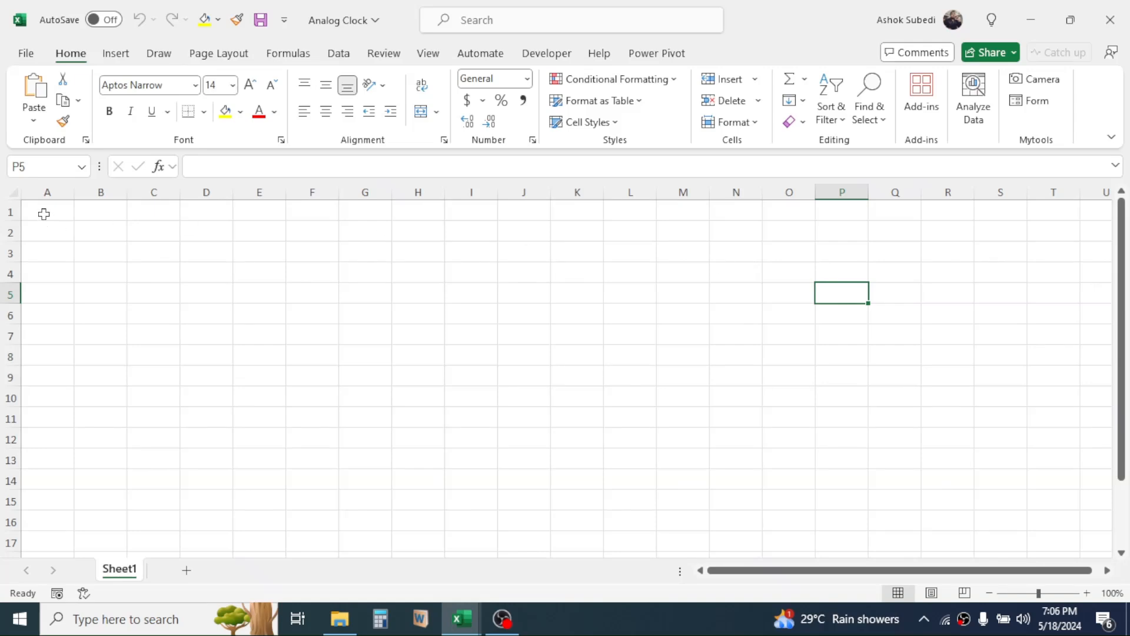
# Enter the headings Seconds, Hour and Dial in A1:C1 and autofit column A to its heading.
pyautogui.click(47, 214)
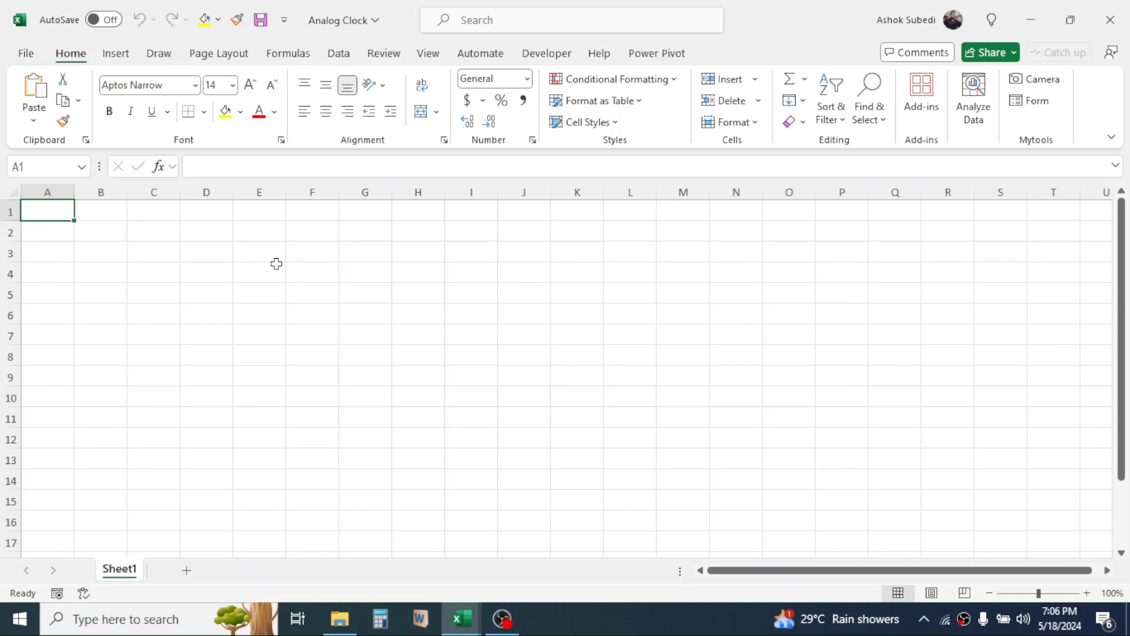
pyautogui.write('Seconds')
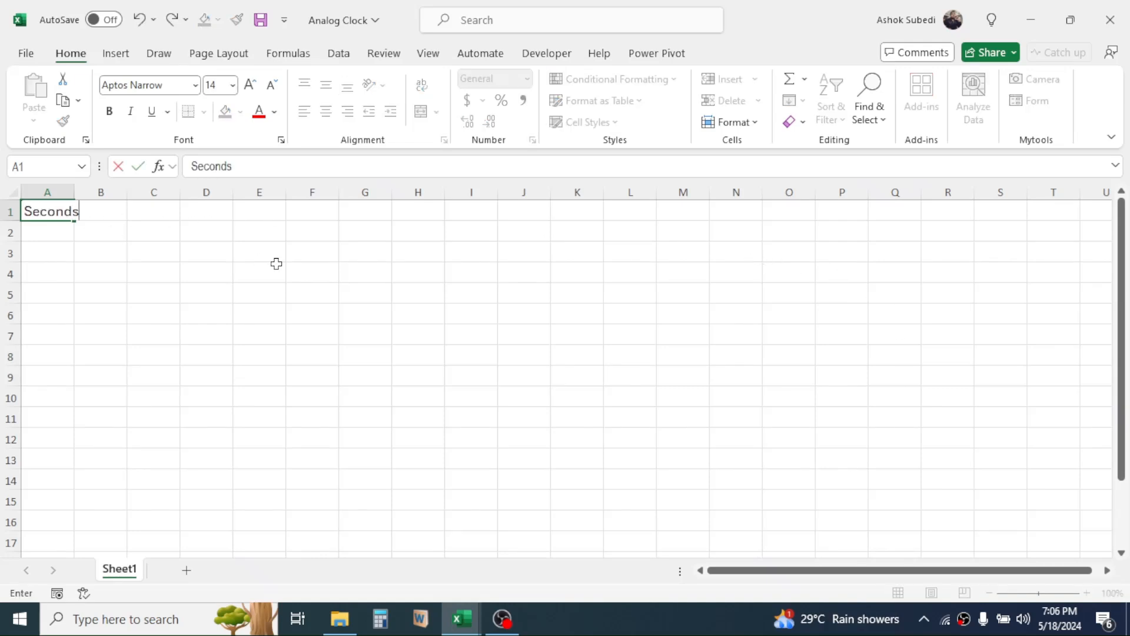
pyautogui.click(59, 271)
pyautogui.doubleClick(74, 192)
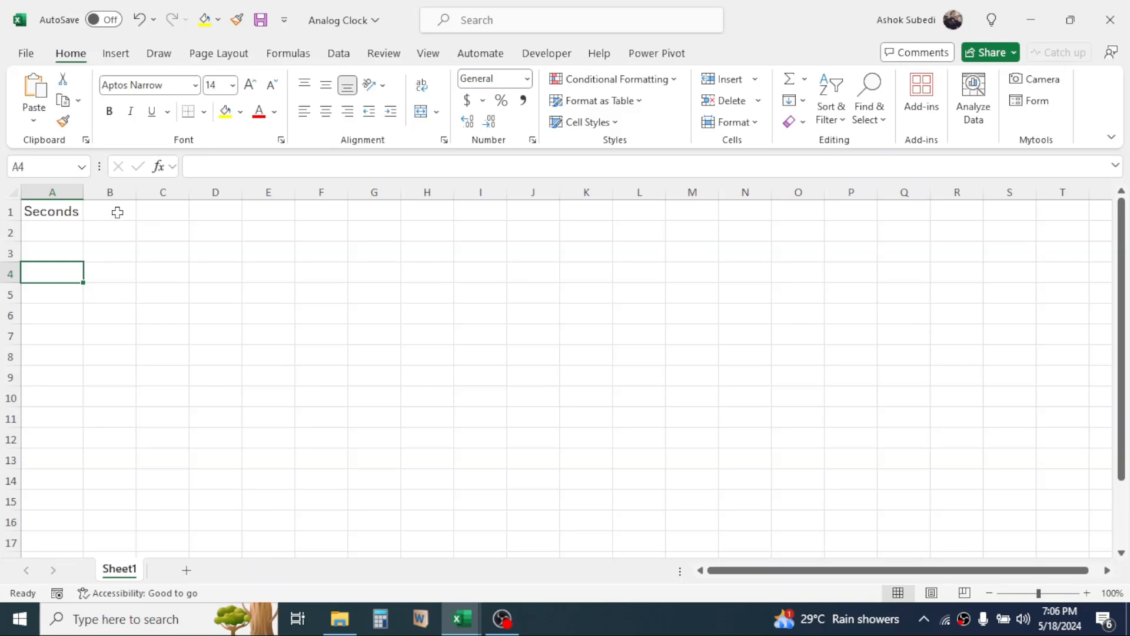
pyautogui.click(117, 212)
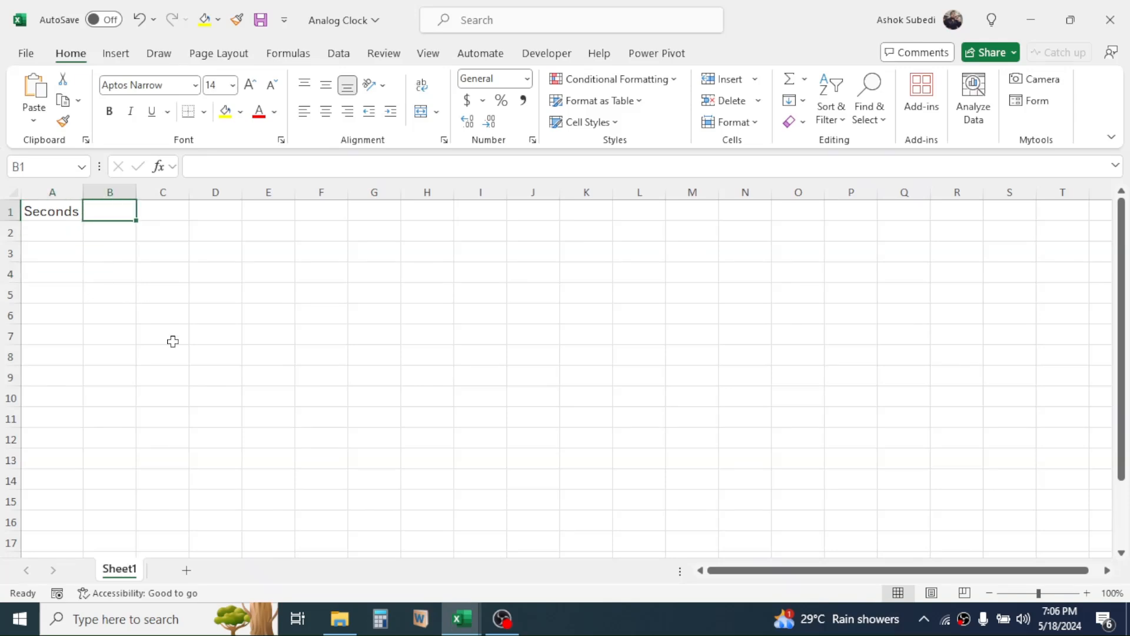
pyautogui.write('Hour')
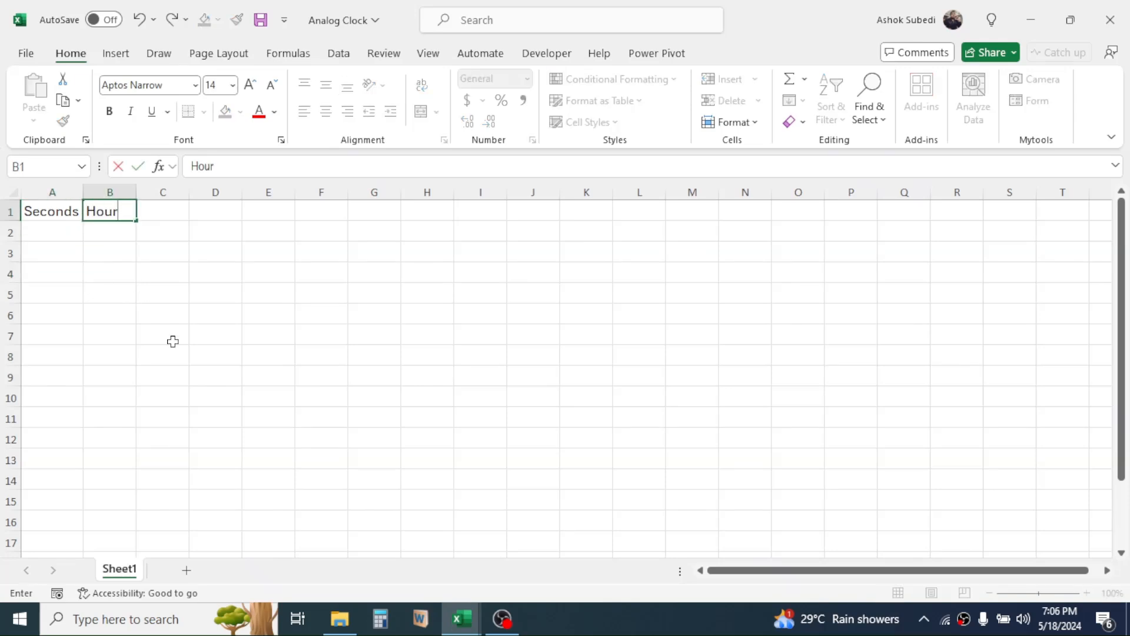
pyautogui.click(175, 210)
pyautogui.write('Dial')
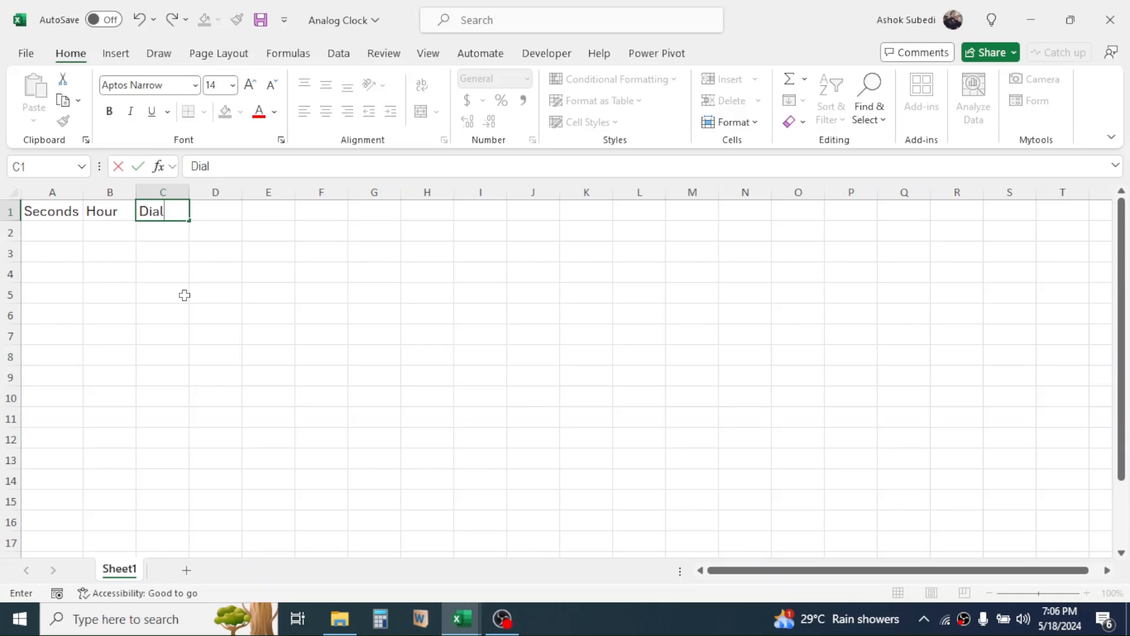
pyautogui.press('Return')
# Fill A2:A61 under Seconds with the value 1 in a single entry.
pyautogui.click(52, 192)
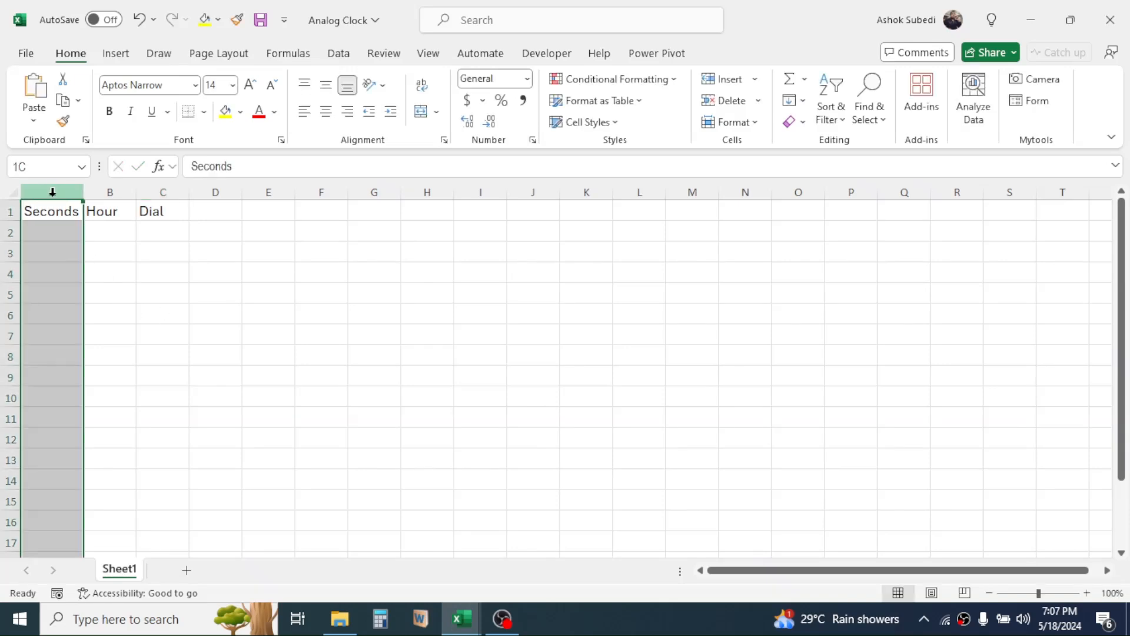
pyautogui.click(52, 233)
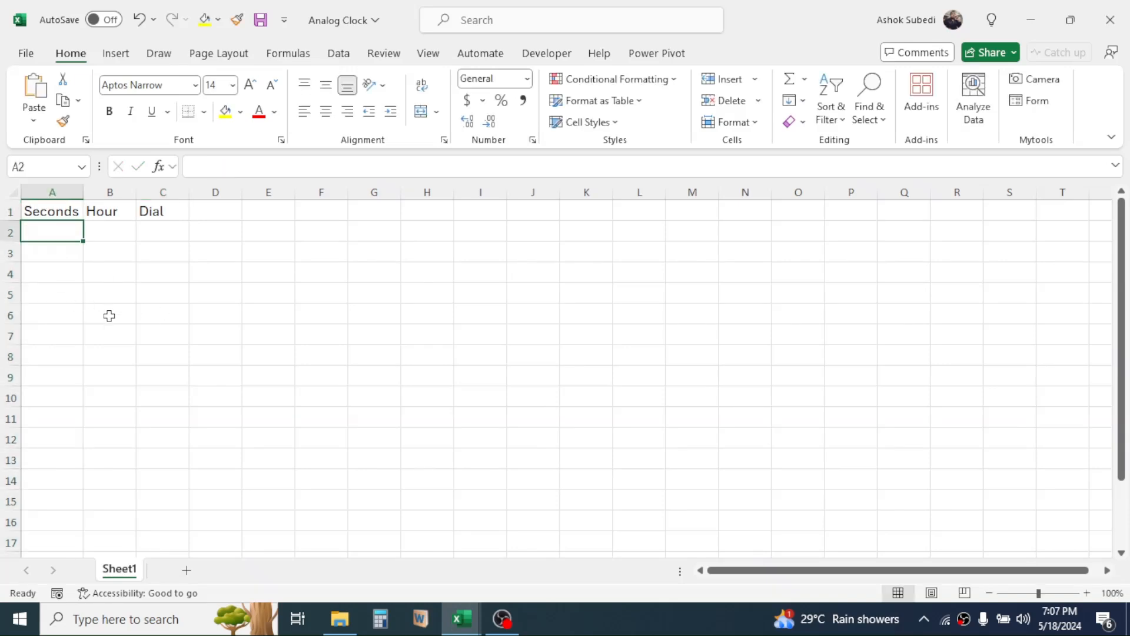
pyautogui.moveTo(50, 239)
pyautogui.mouseDown()
pyautogui.moveTo(58, 600)
pyautogui.moveTo(65, 233)
pyautogui.mouseUp()
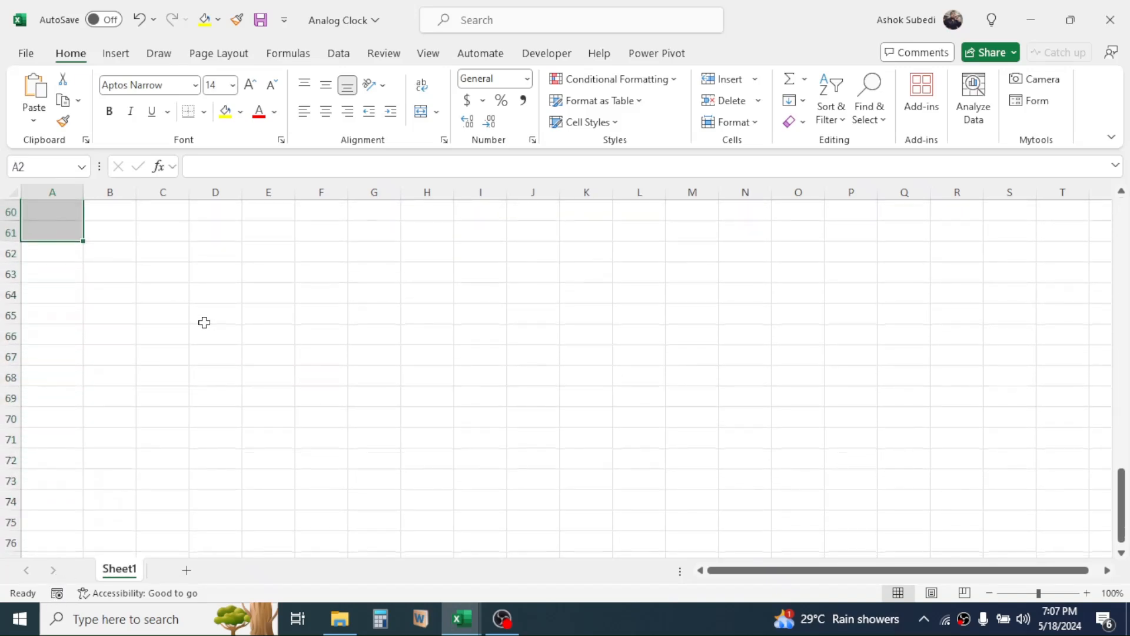
pyautogui.write('1')
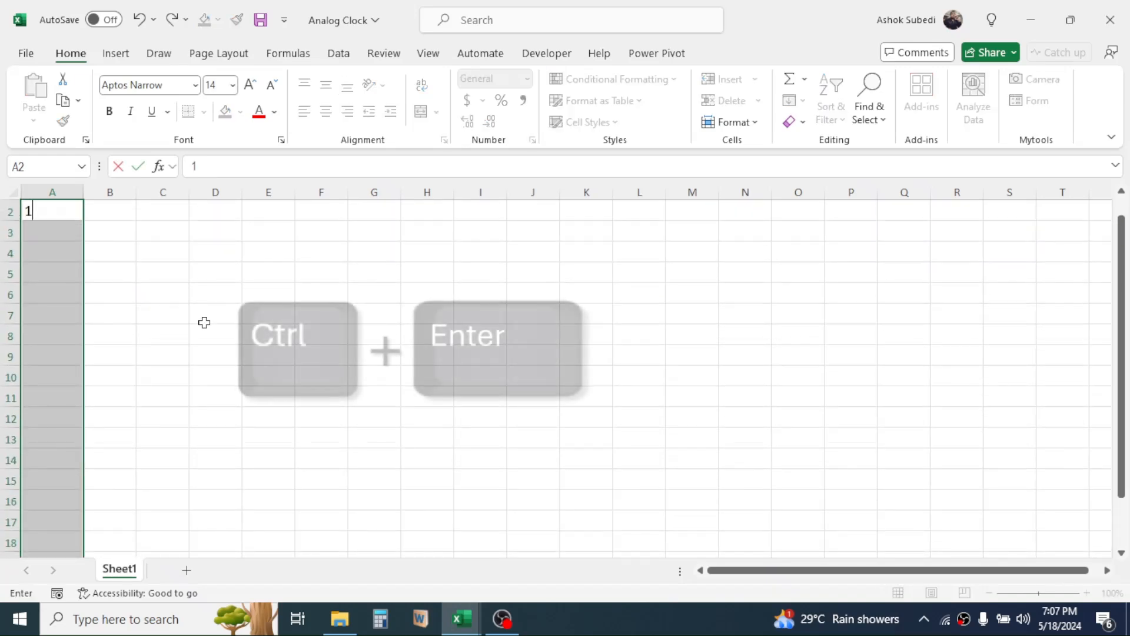
pyautogui.hotkey('ctrl', 'Return')
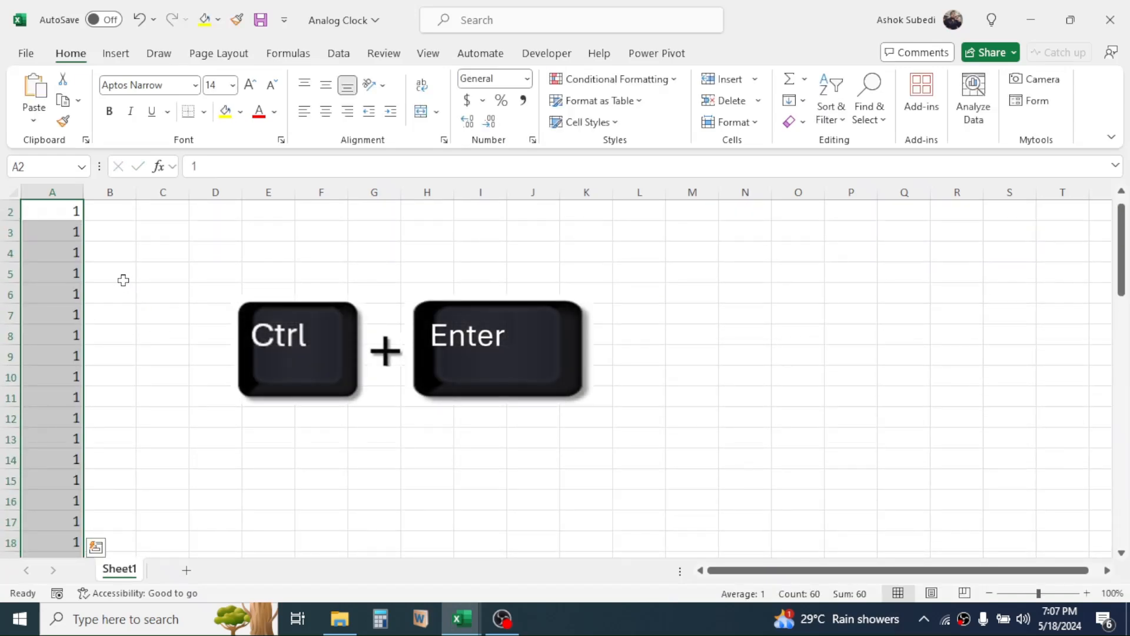
pyautogui.scroll(1, 87, 255)
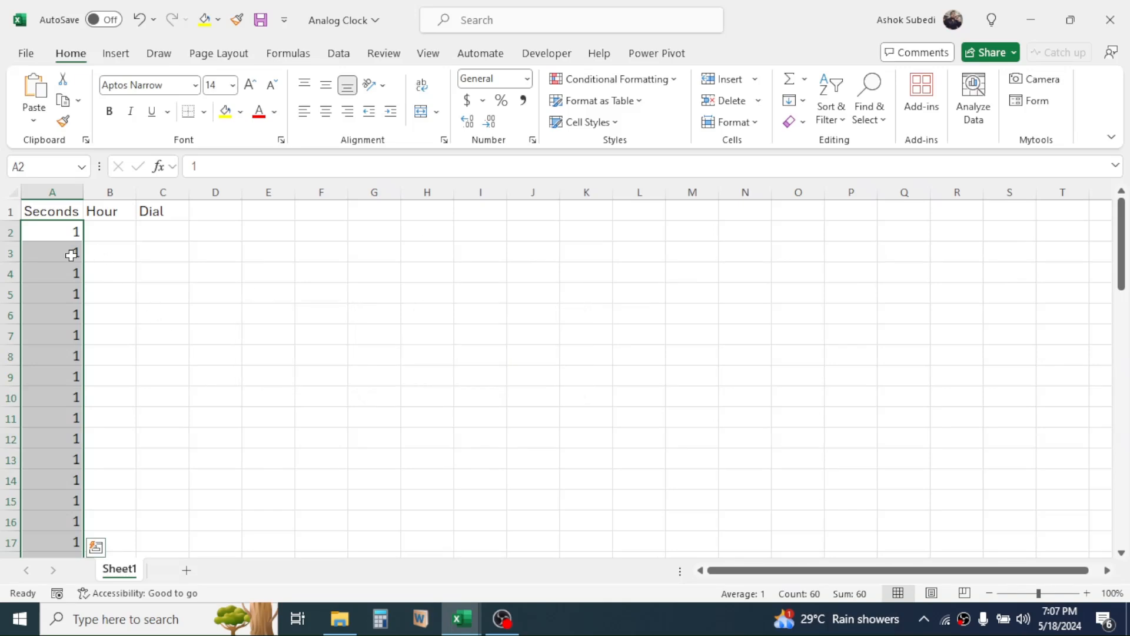
# Fill B2:B13 under Hour with the value 1 and enter 1 in C2 under Dial.
pyautogui.press('Right')
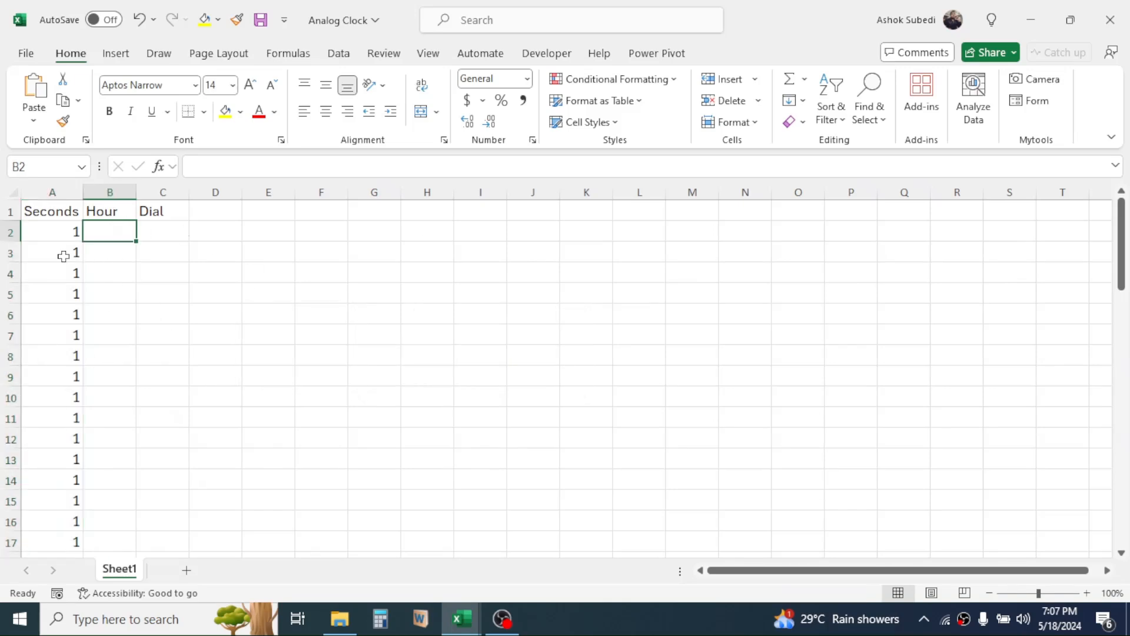
pyautogui.moveTo(113, 240); pyautogui.dragTo(111, 459)
pyautogui.write('1')
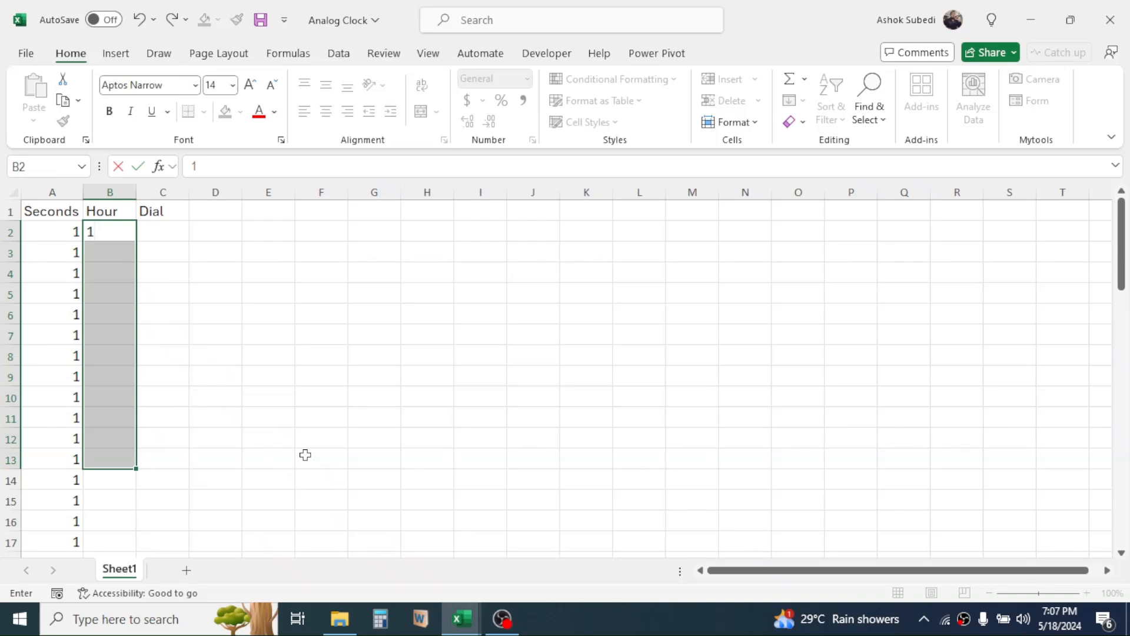
pyautogui.hotkey('ctrl', 'Return')
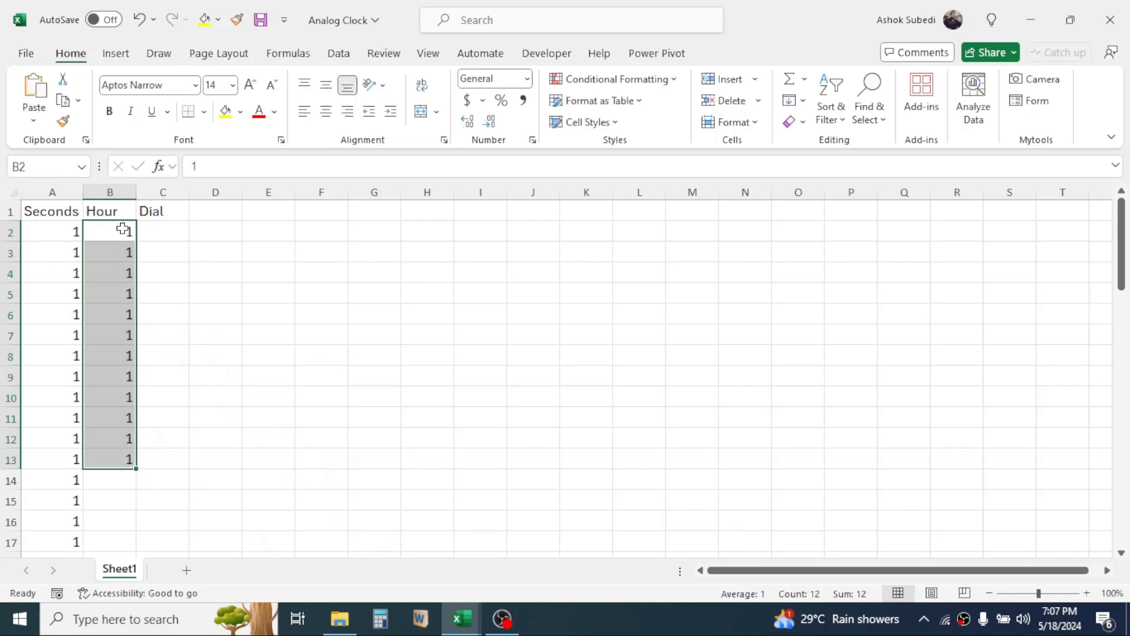
pyautogui.click(164, 232)
pyautogui.write('1')
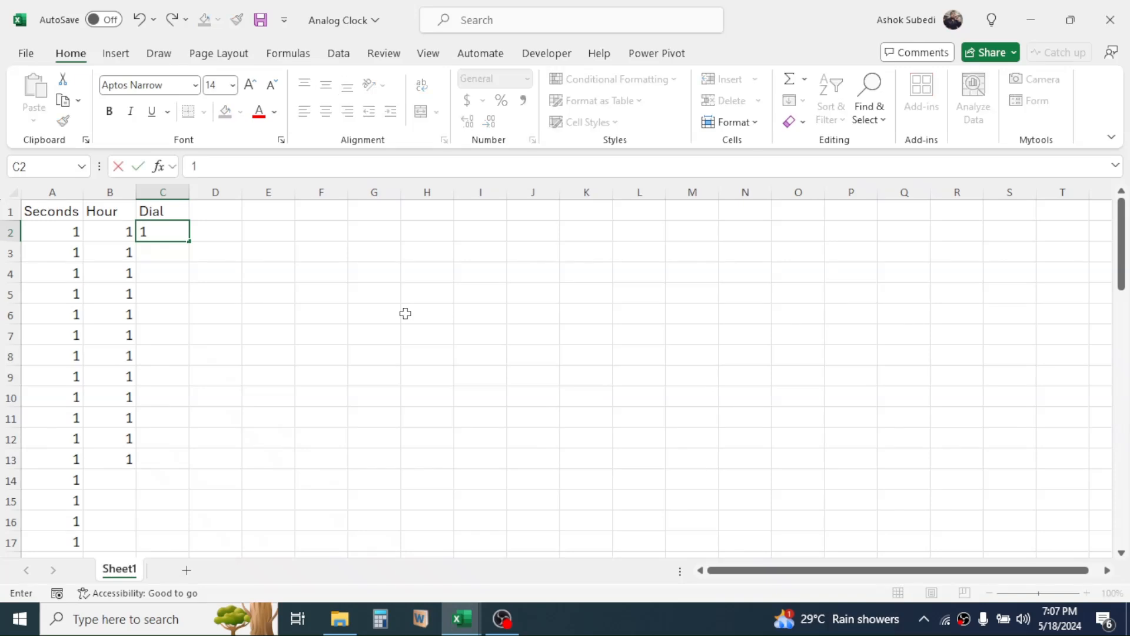
pyautogui.press('Return')
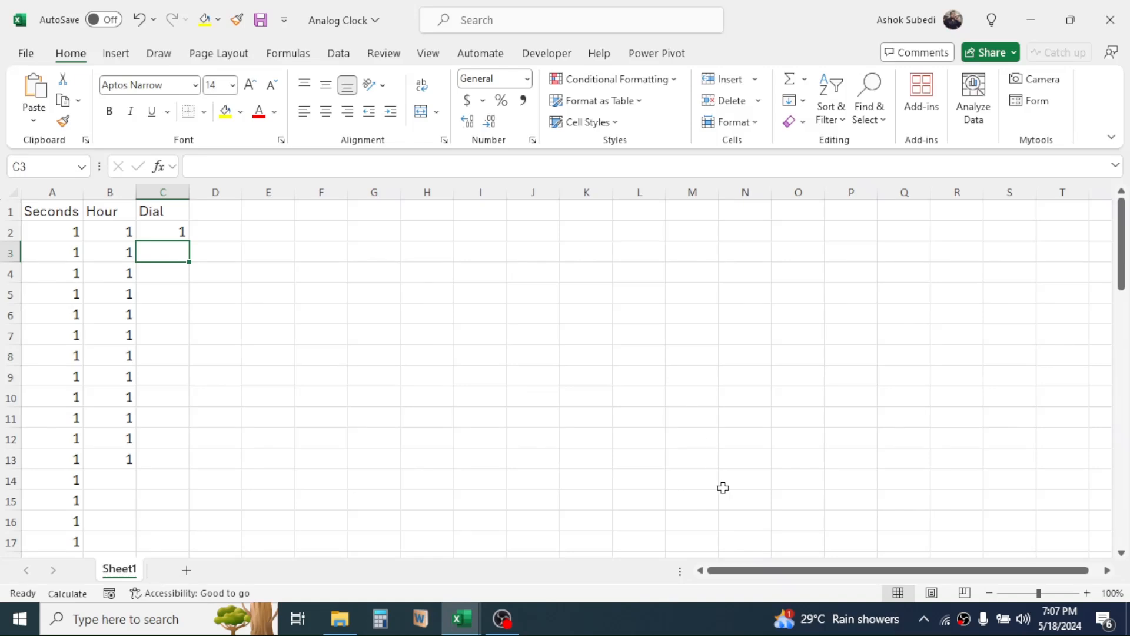
# Insert a doughnut chart based on the range A2:C61.
pyautogui.moveTo(61, 234); pyautogui.dragTo(162, 477)
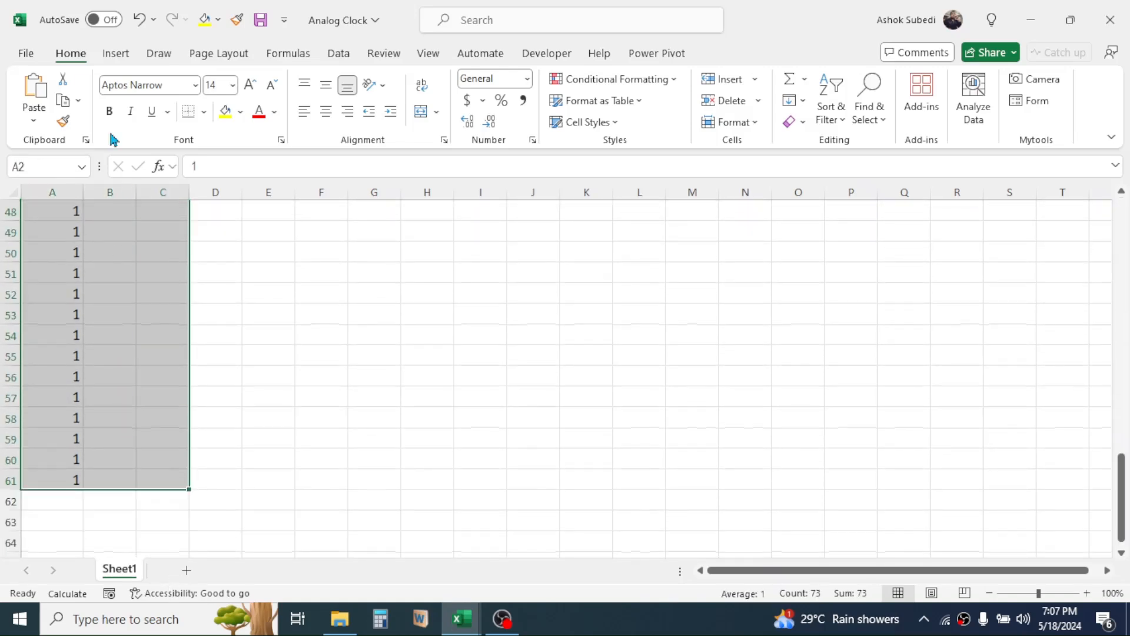
pyautogui.click(119, 61)
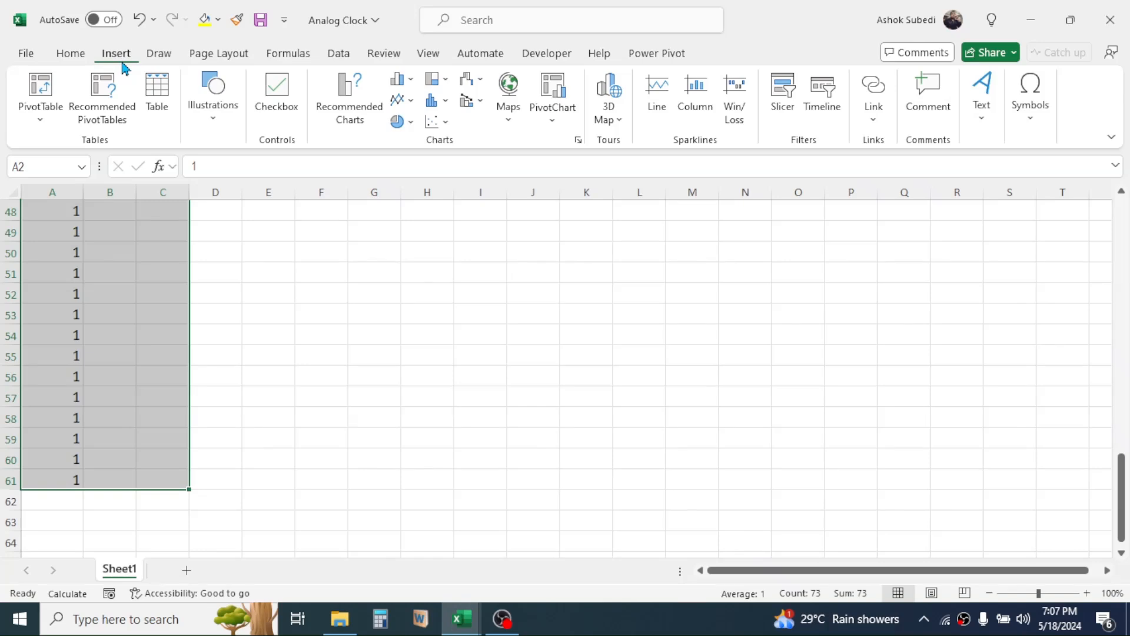
pyautogui.click(411, 125)
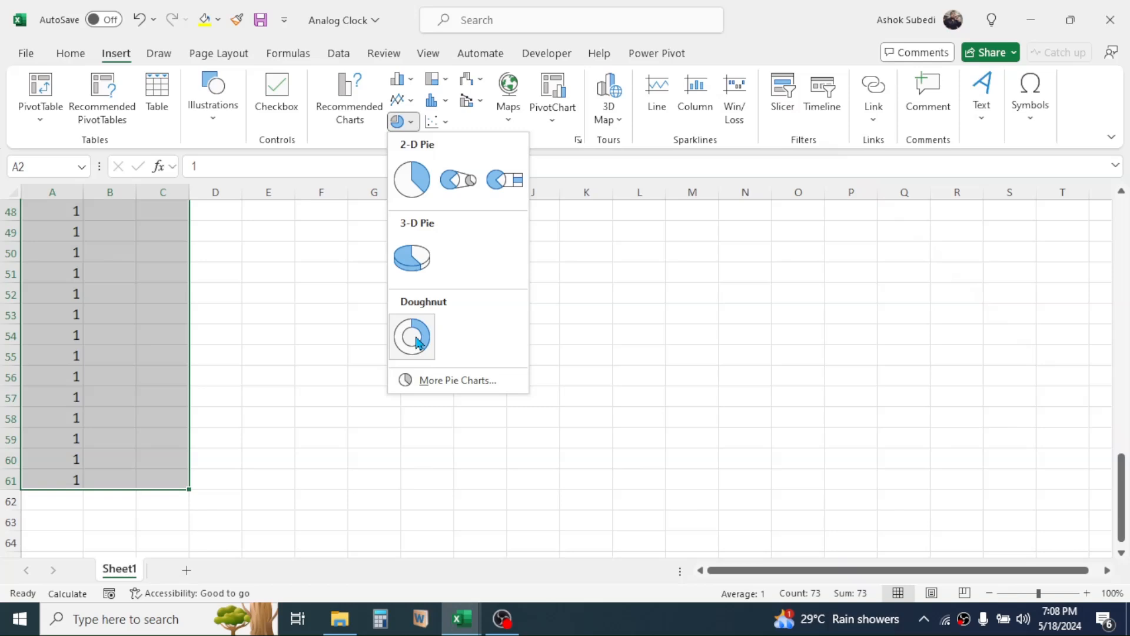
pyautogui.click(416, 340)
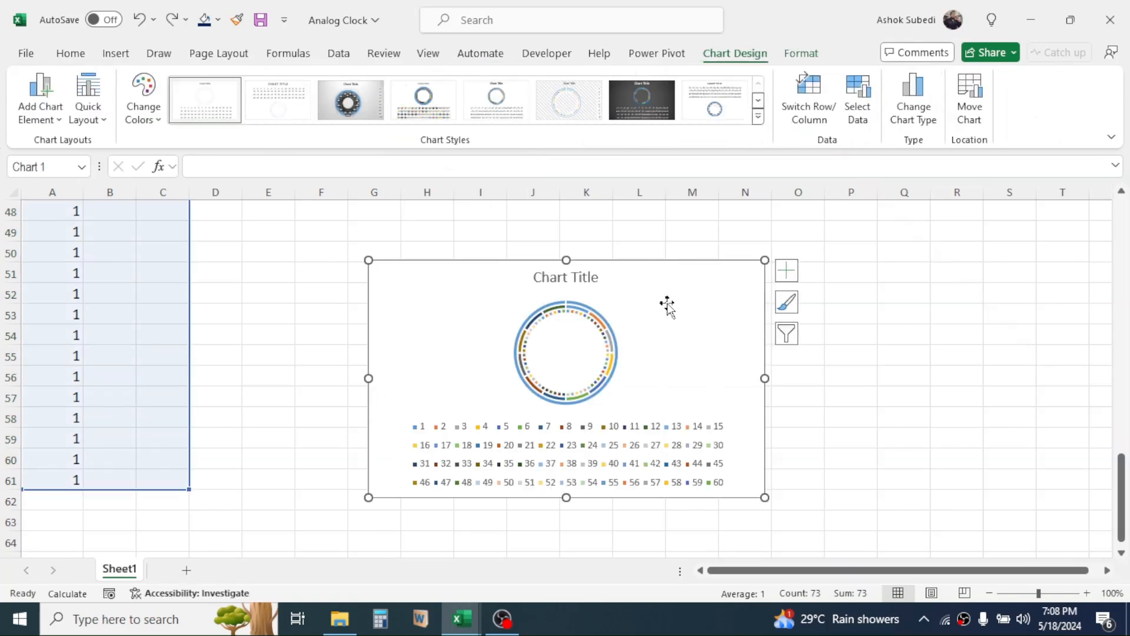
# Delete the title and the legend from the doughnut chart.
pyautogui.click(584, 277)
pyautogui.press('Delete')
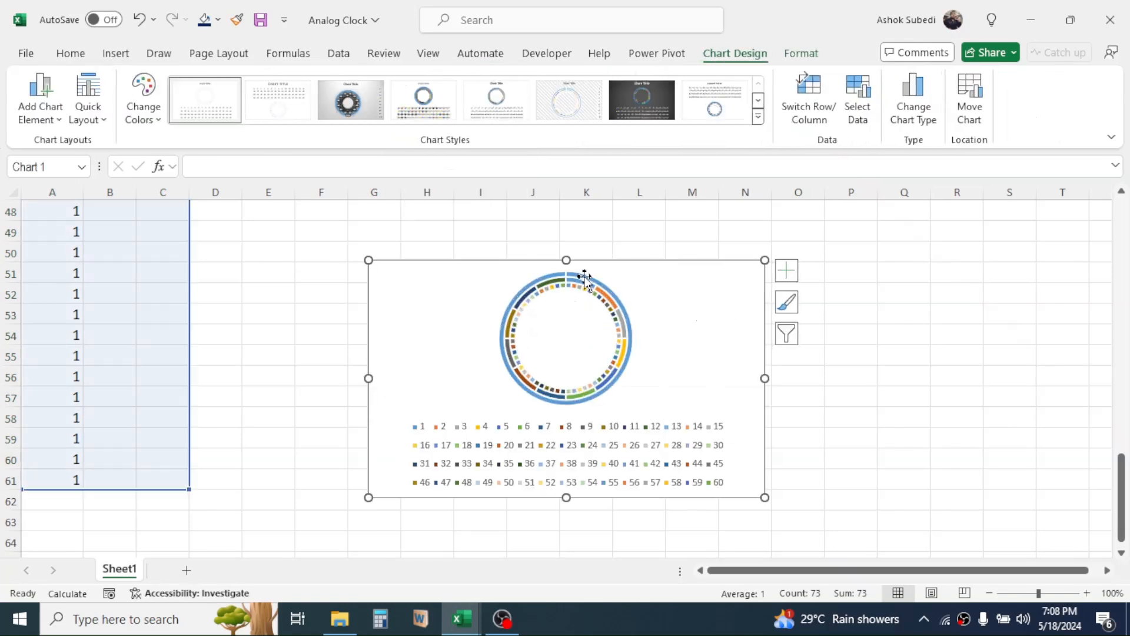
pyautogui.click(615, 453)
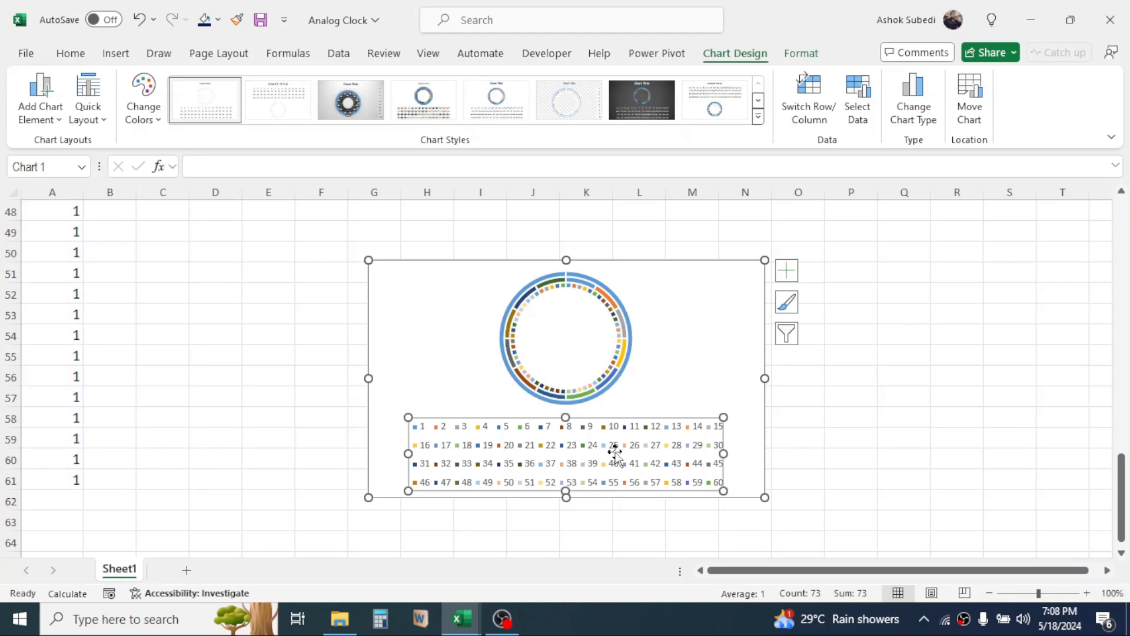
pyautogui.press('Delete')
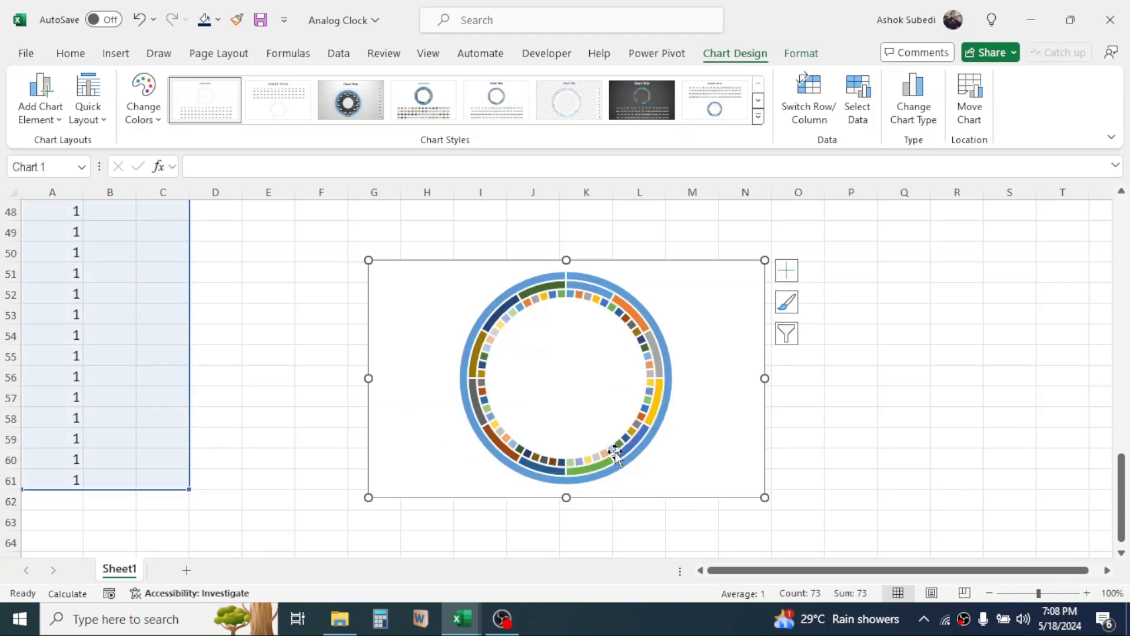
# Remove the outline and the fill from the doughnut chart's chart area.
pyautogui.click(813, 54)
pyautogui.click(515, 104)
pyautogui.click(468, 346)
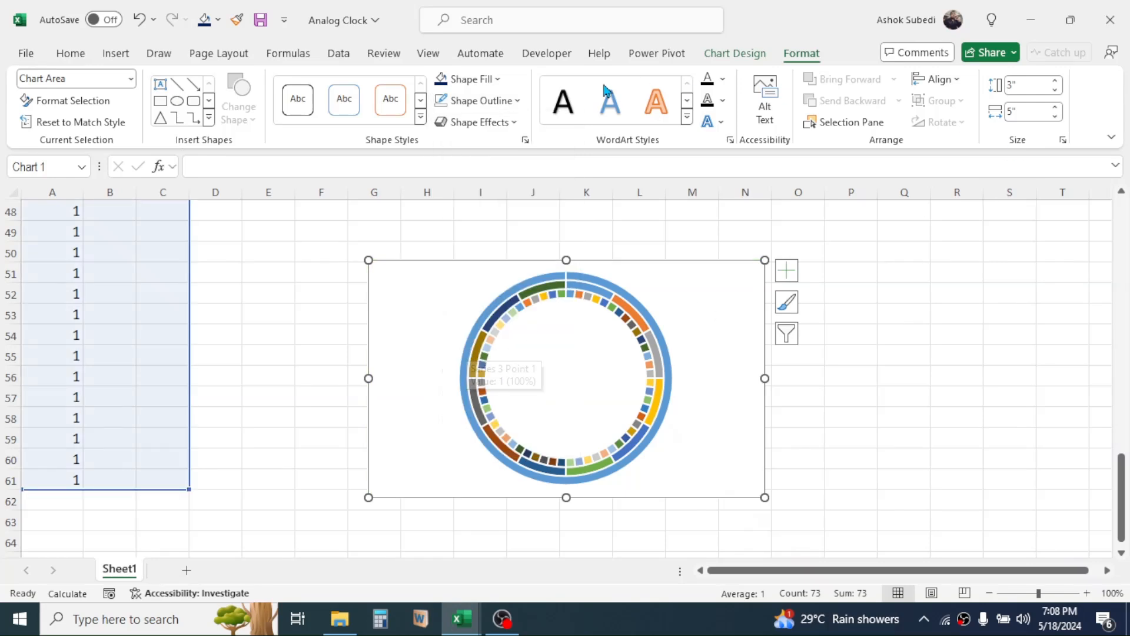
pyautogui.click(497, 79)
pyautogui.click(467, 323)
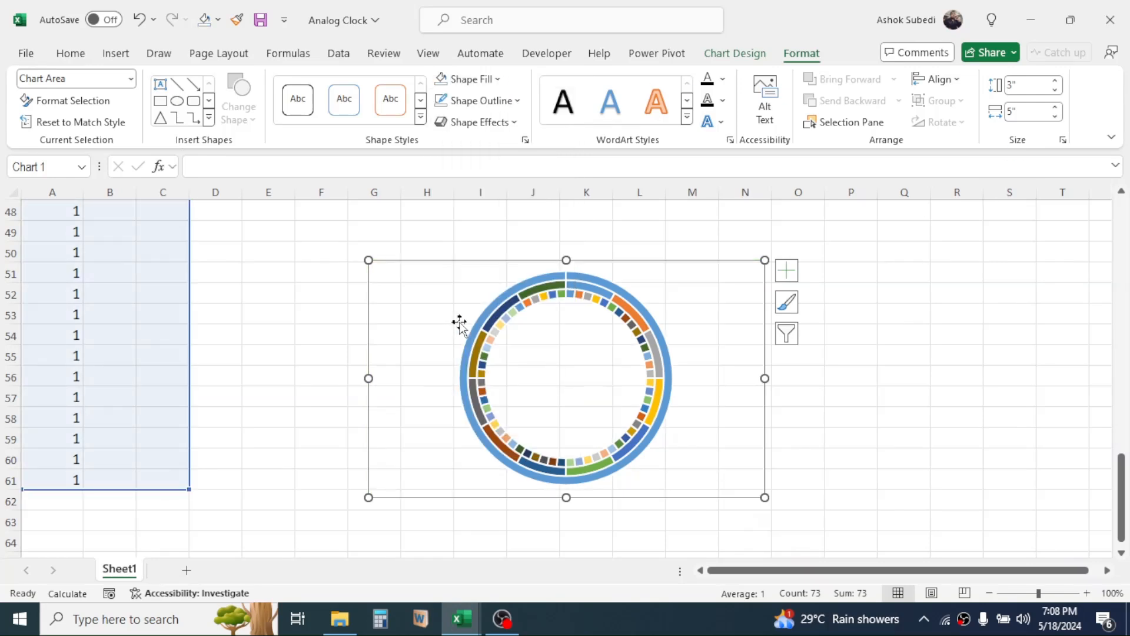
# Give the outermost Dial ring of the doughnut chart a light gray solid fill.
pyautogui.click(527, 282)
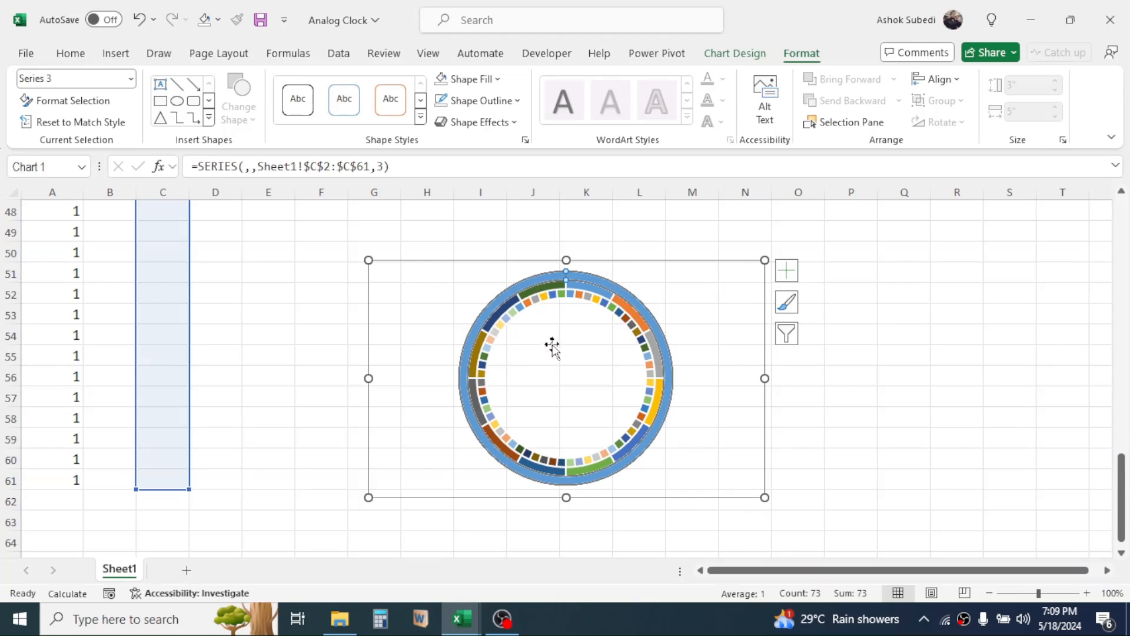
pyautogui.rightClick(540, 281)
pyautogui.click(595, 461)
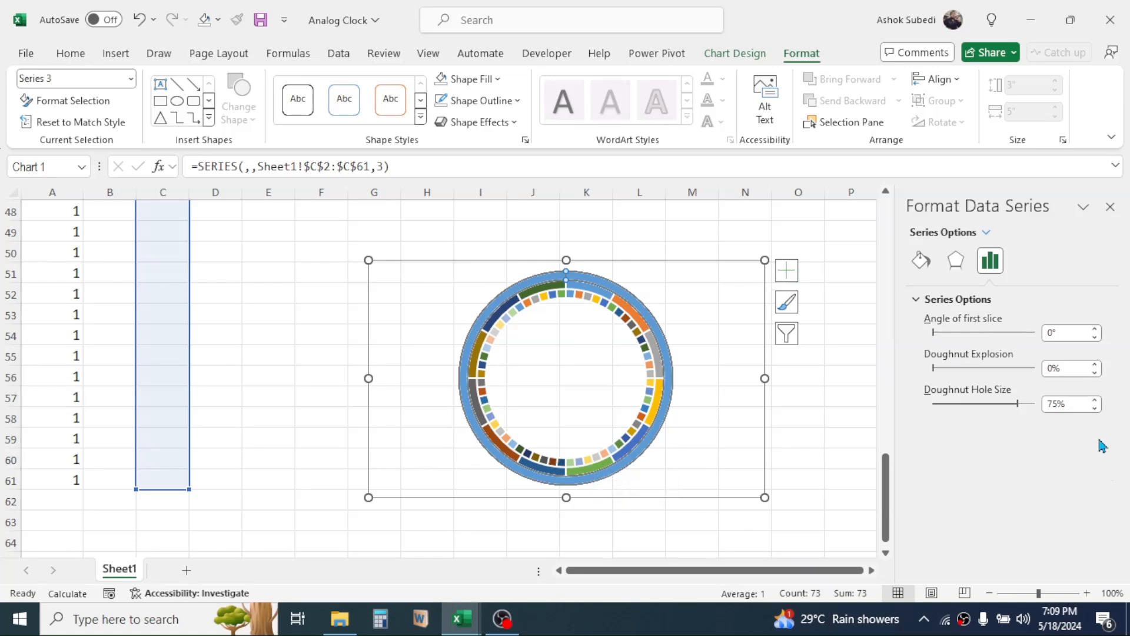
pyautogui.click(921, 260)
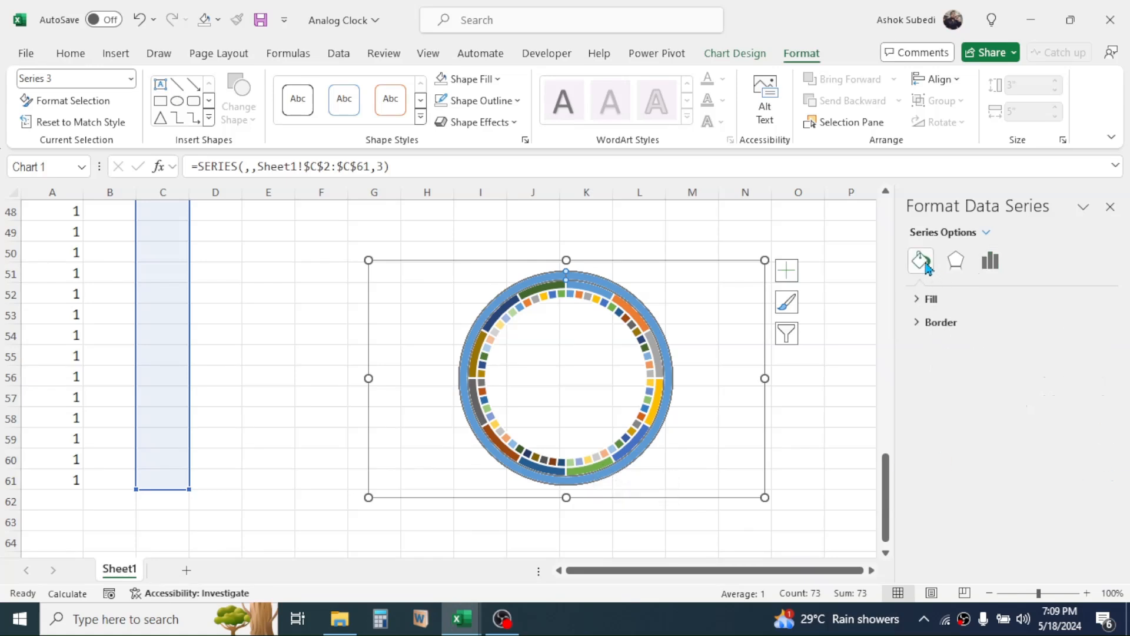
pyautogui.click(917, 300)
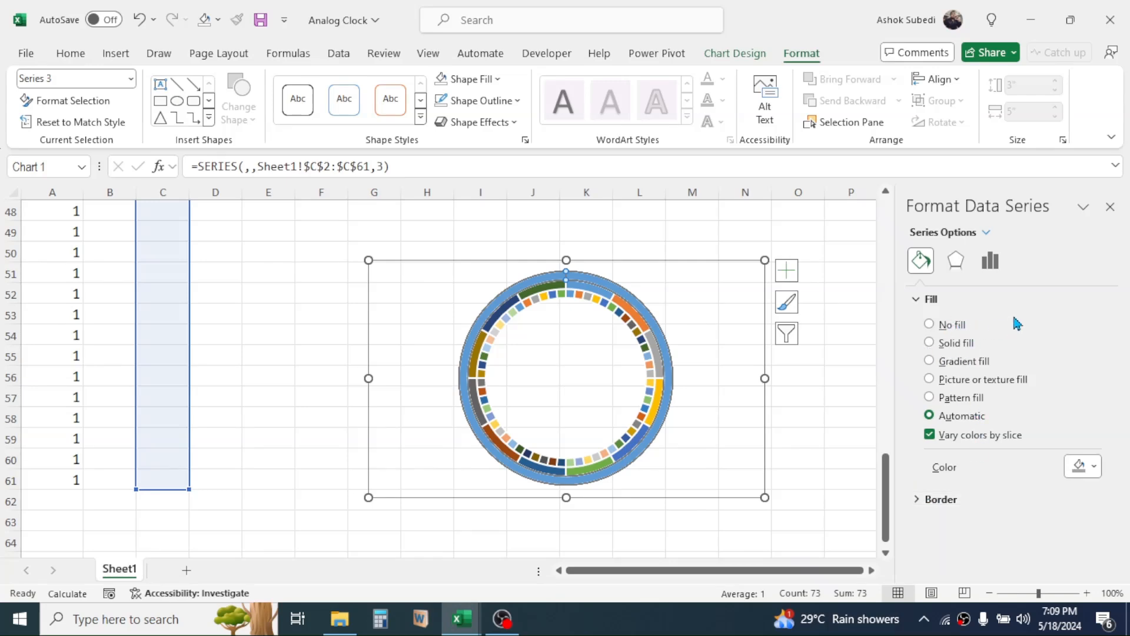
pyautogui.click(930, 344)
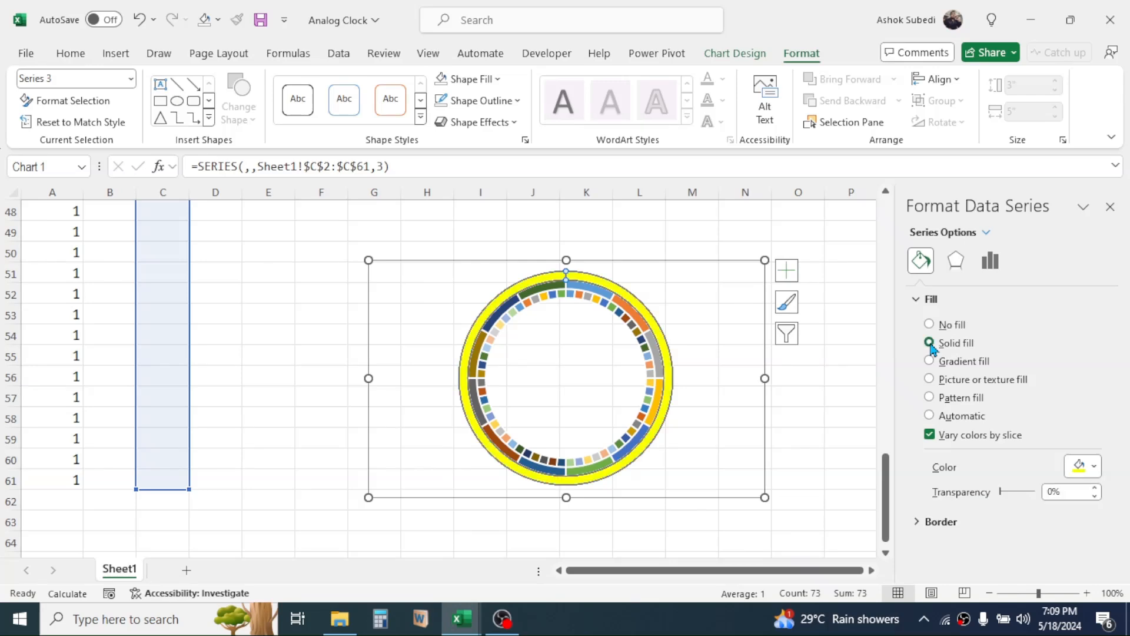
pyautogui.click(1093, 466)
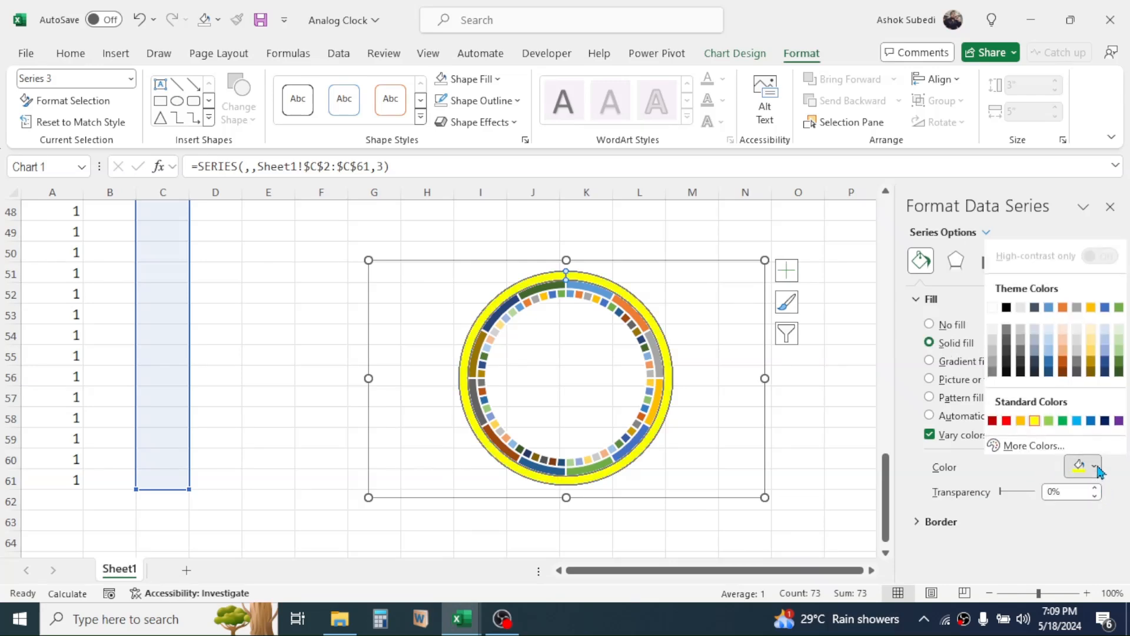
pyautogui.click(993, 352)
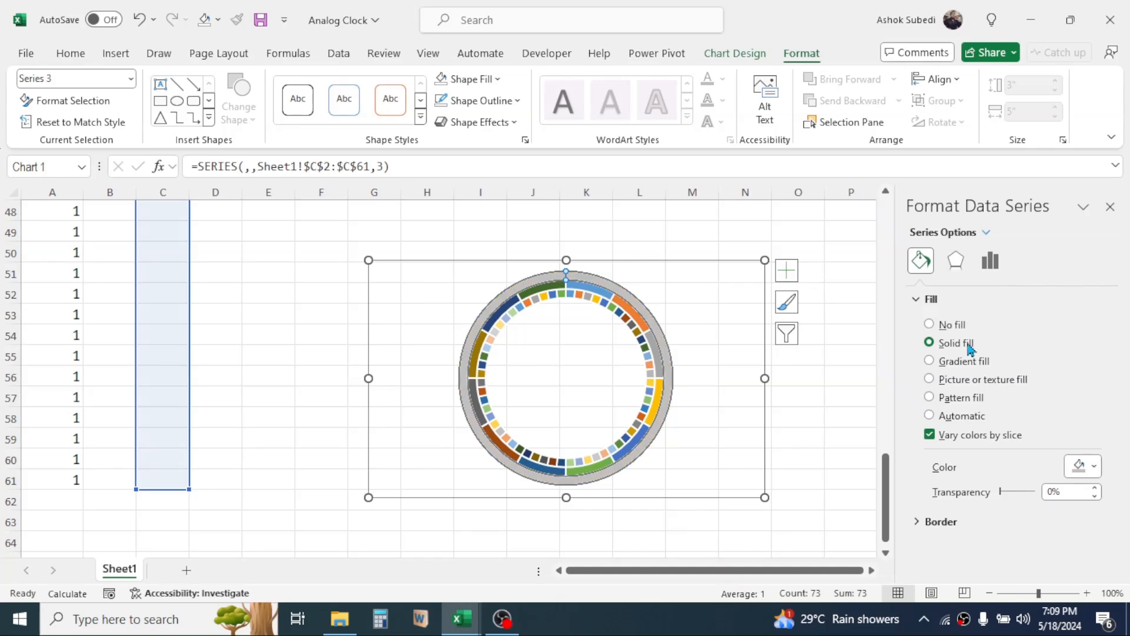
# Apply the preset top bevel of 11 pt width and 11 pt height to the outermost ring.
pyautogui.click(956, 263)
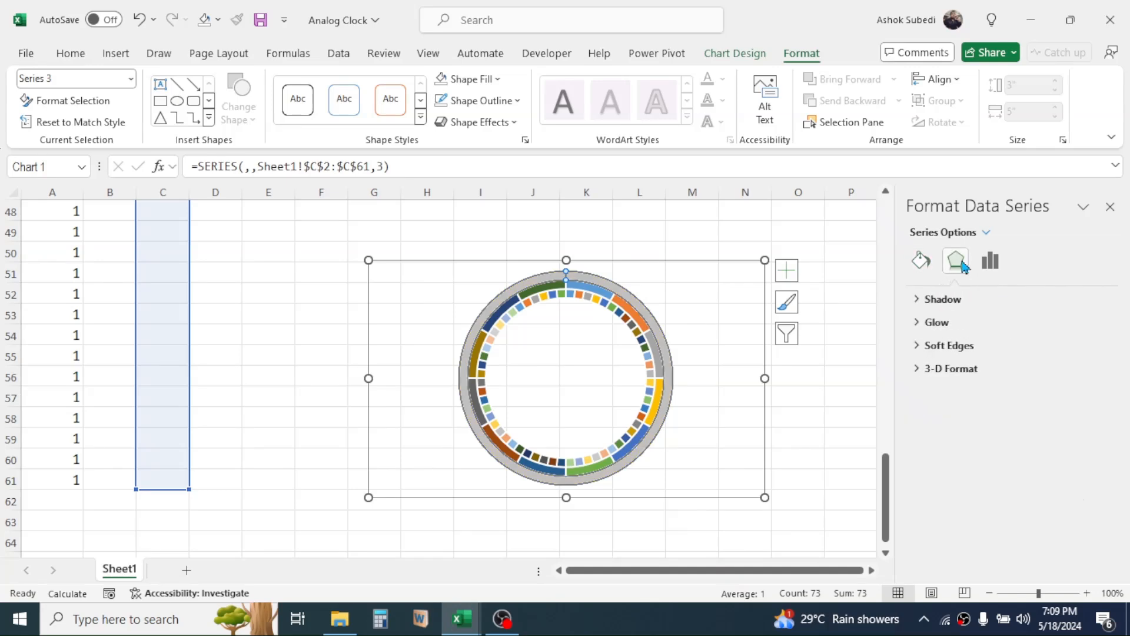
pyautogui.click(916, 369)
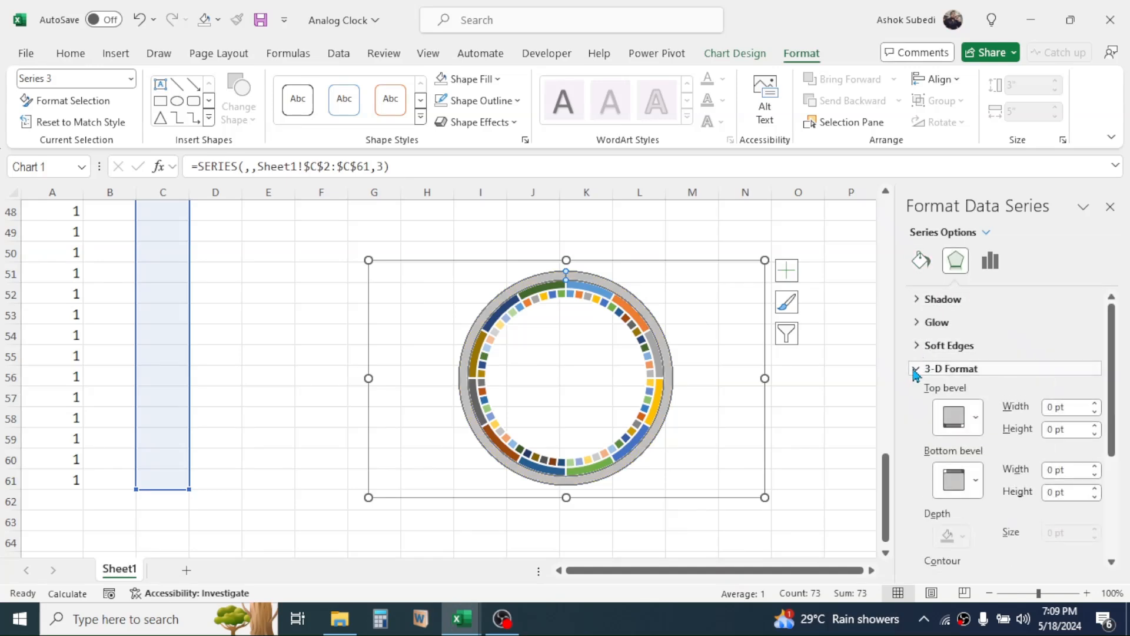
pyautogui.click(977, 419)
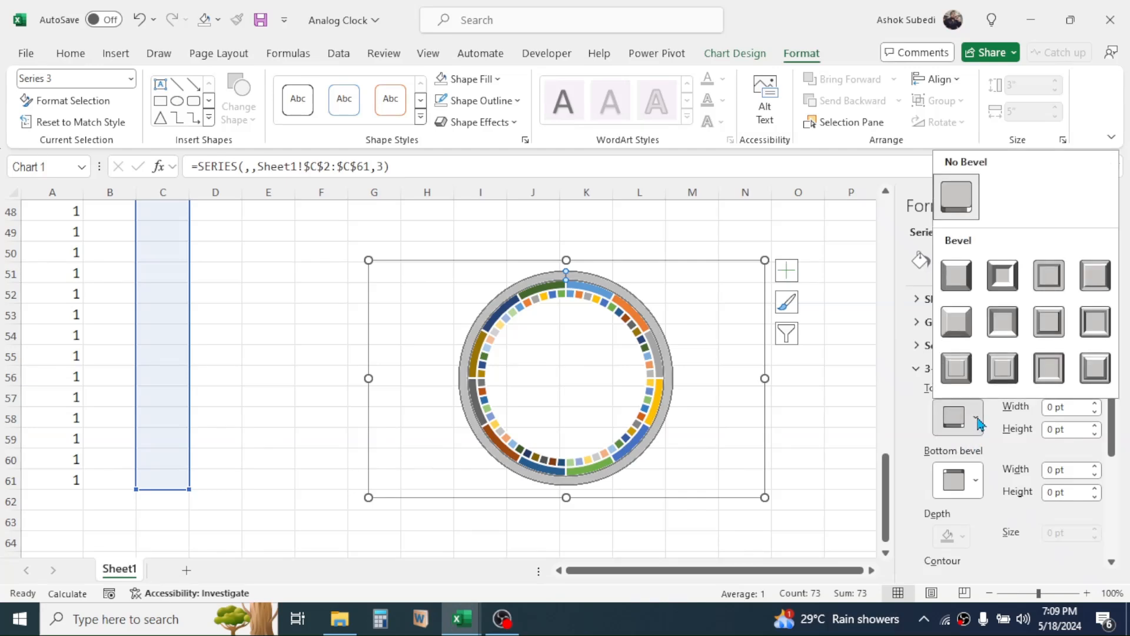
pyautogui.click(956, 368)
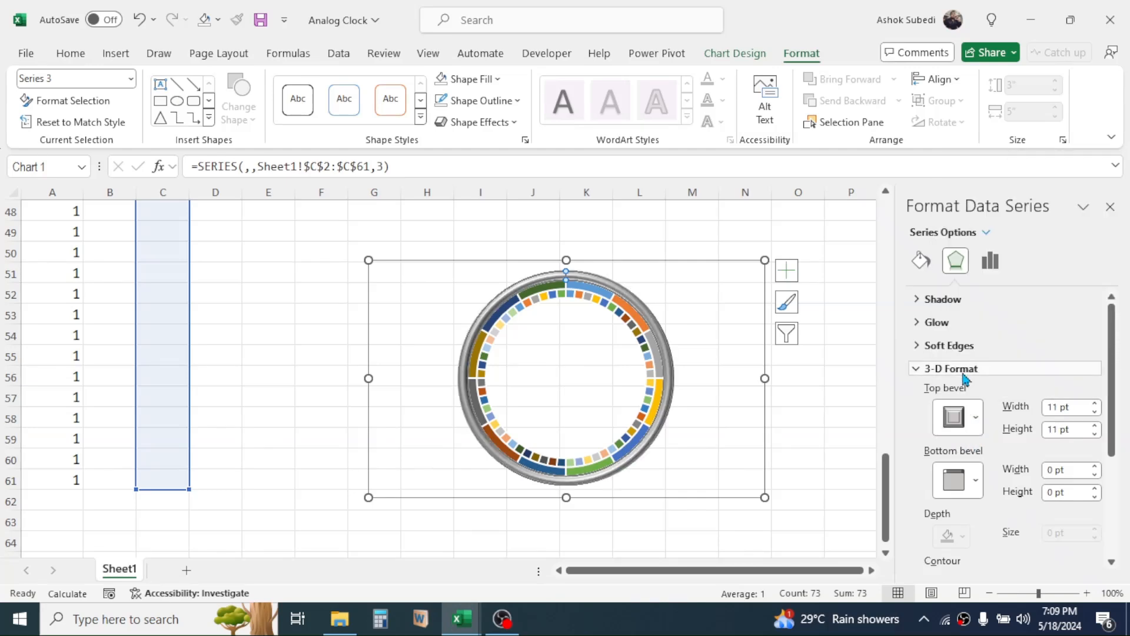
# Remove the outermost ring's outline and set the doughnut hole size to 59%.
pyautogui.click(517, 102)
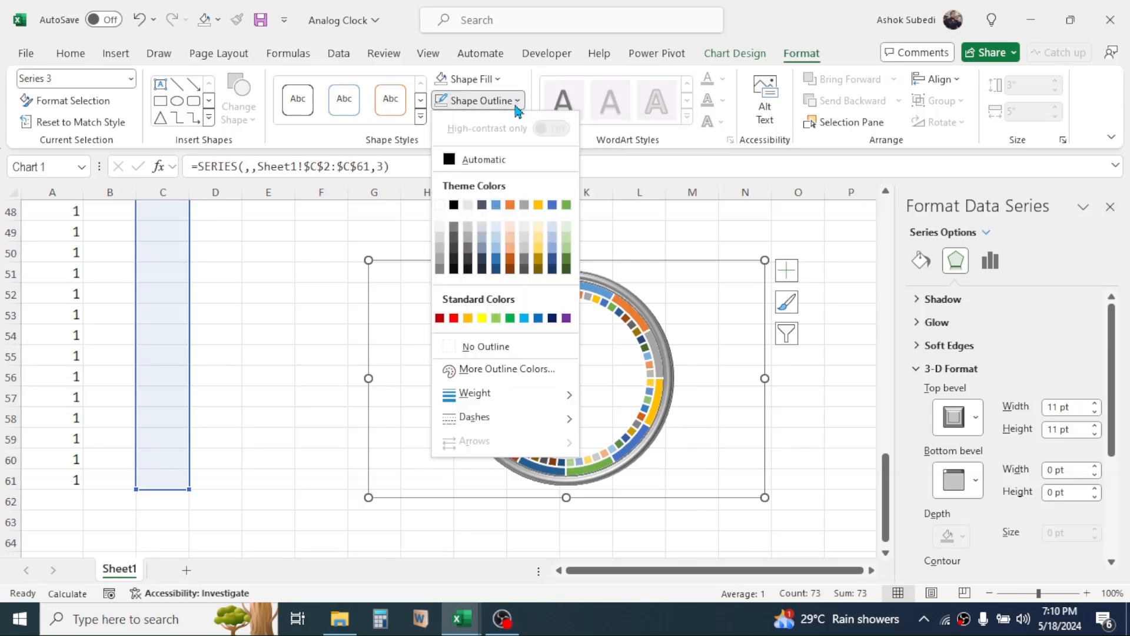
pyautogui.click(469, 347)
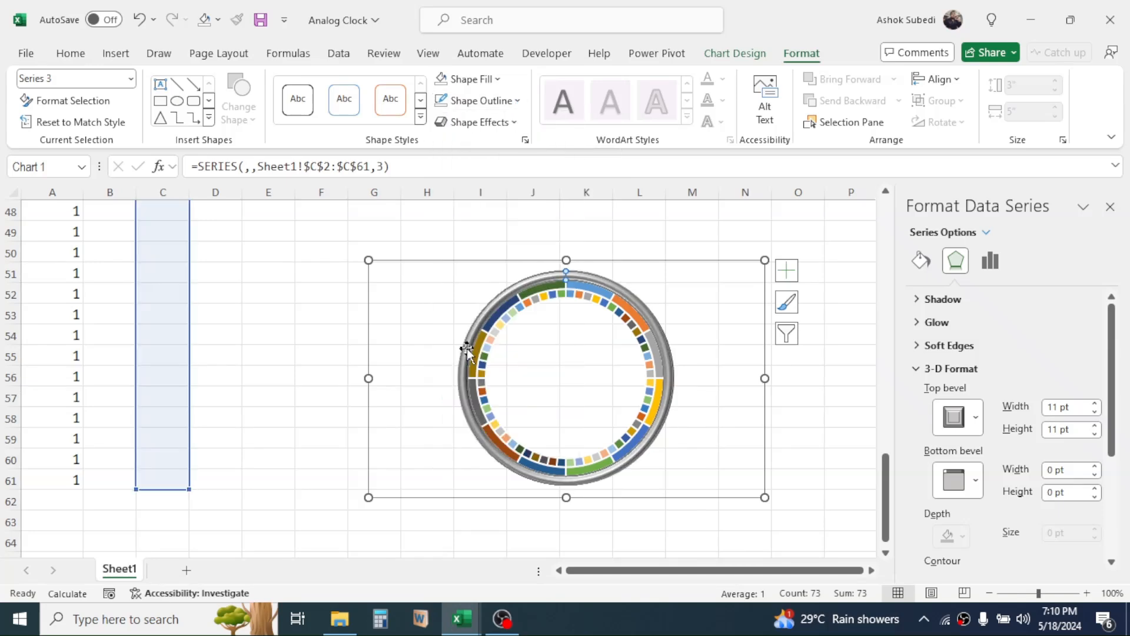
pyautogui.click(995, 268)
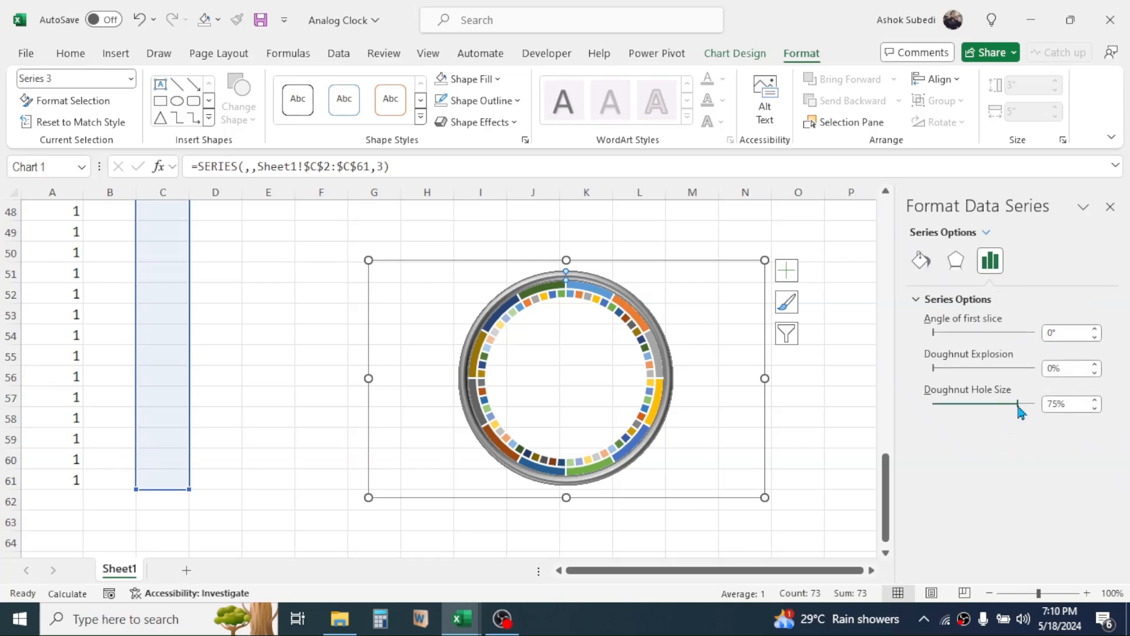
pyautogui.moveTo(1009, 406); pyautogui.dragTo(1000, 405)
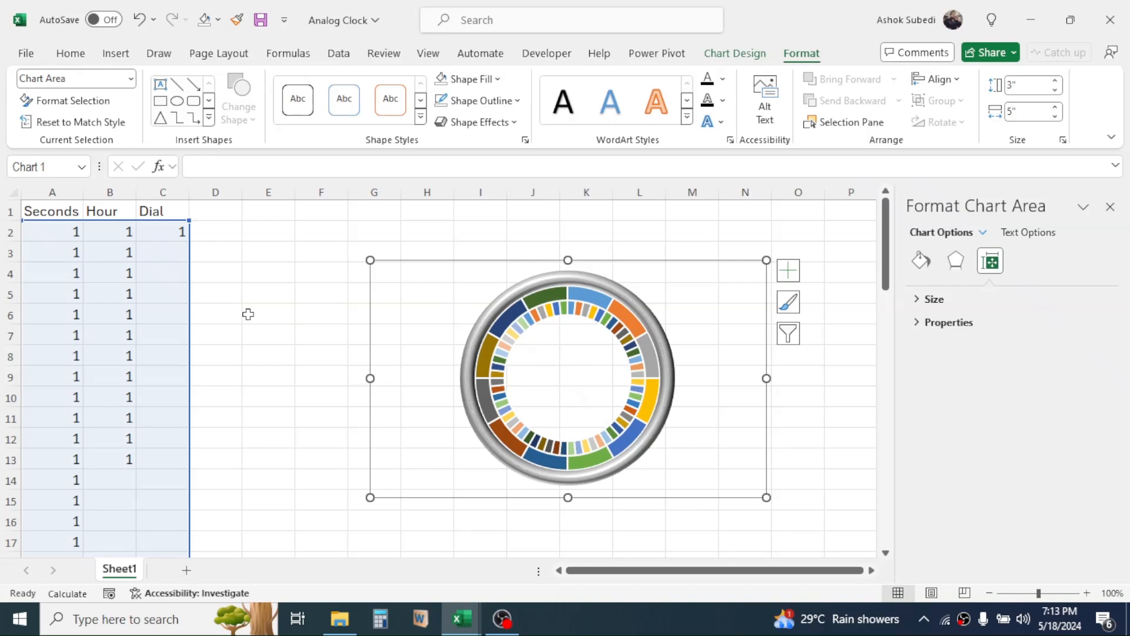
# Enter the header Hours in D1 and fill D2:D13 with the series 1 to 12.
pyautogui.click(217, 217)
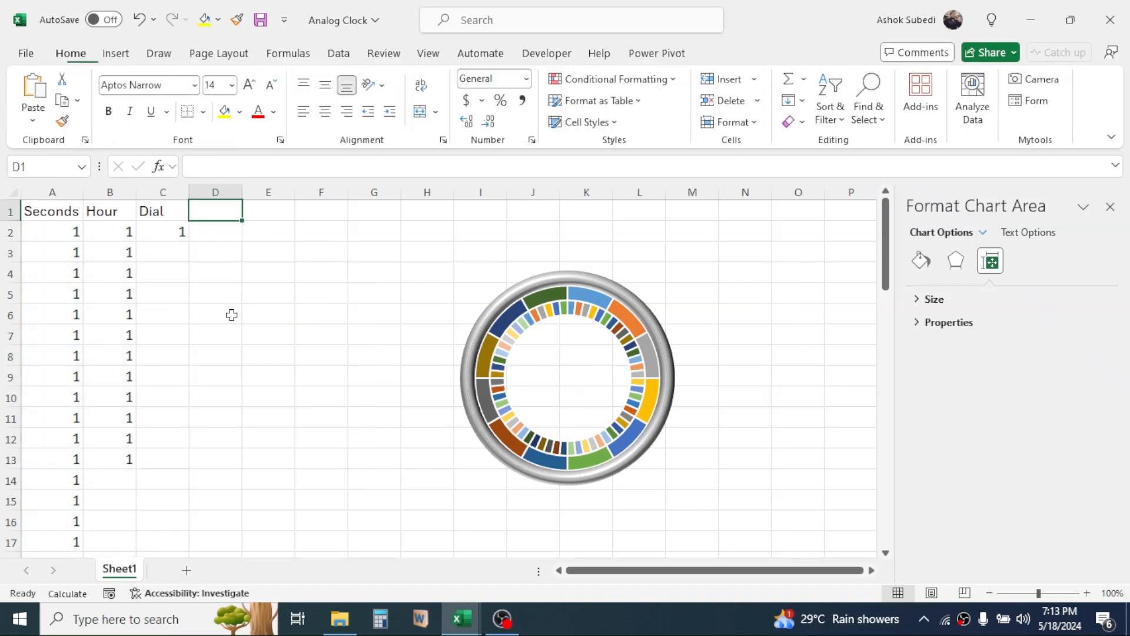
pyautogui.write('Hours')
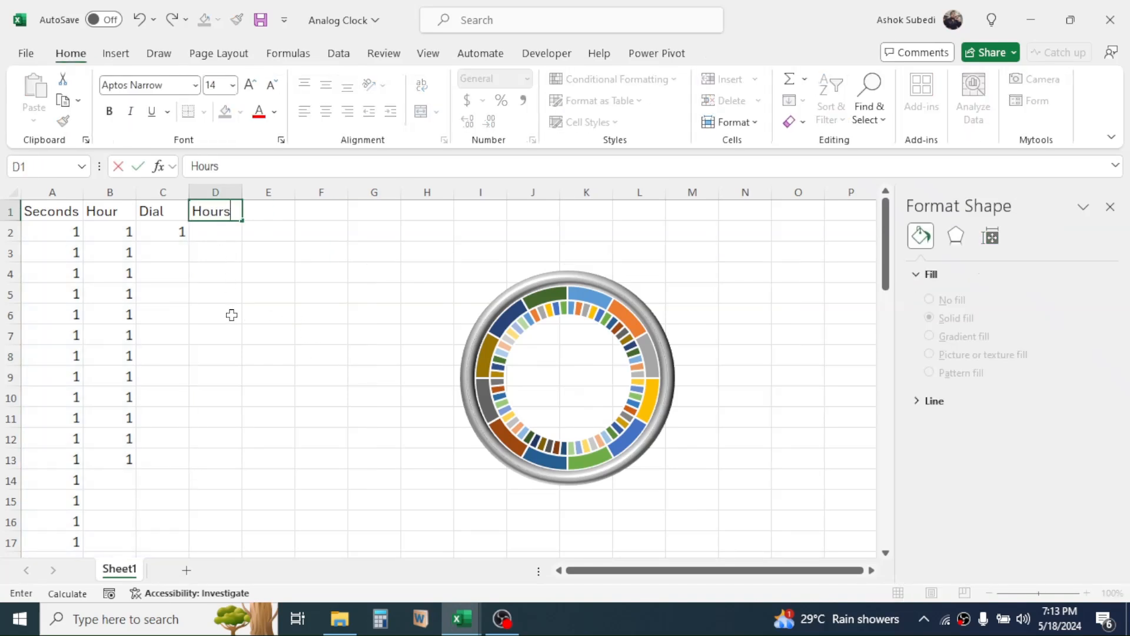
pyautogui.press('Return')
pyautogui.write('1')
pyautogui.press('Return')
pyautogui.write('2')
pyautogui.press('Return')
pyautogui.moveTo(232, 232); pyautogui.dragTo(232, 251)
pyautogui.moveTo(242, 262); pyautogui.dragTo(225, 466)
pyautogui.click(321, 355)
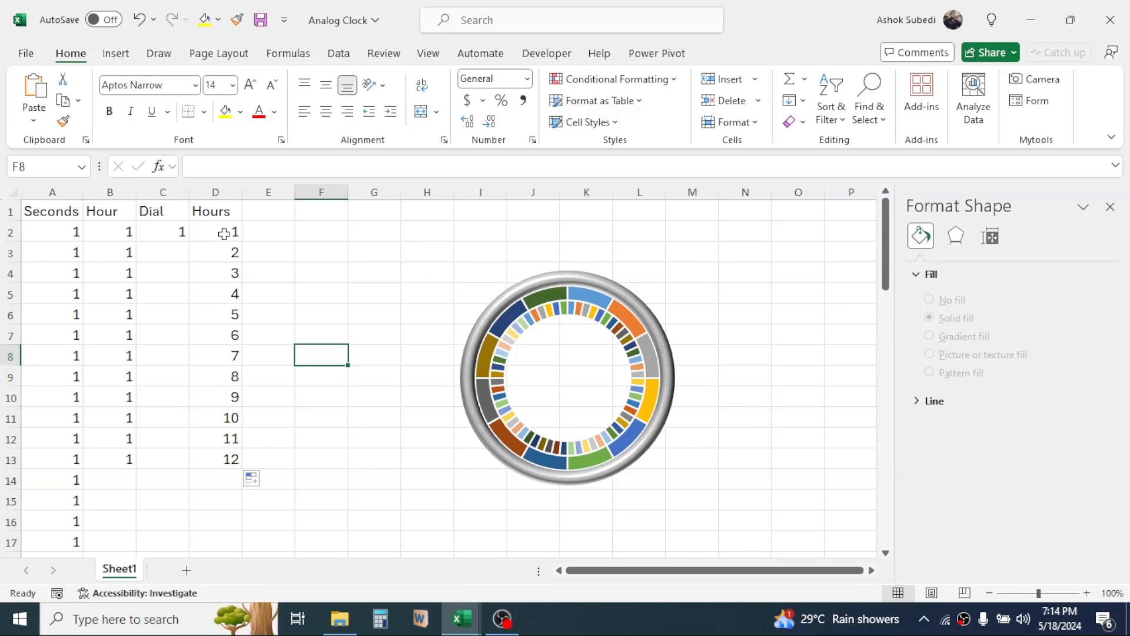
pyautogui.click(223, 233)
pyautogui.click(232, 252)
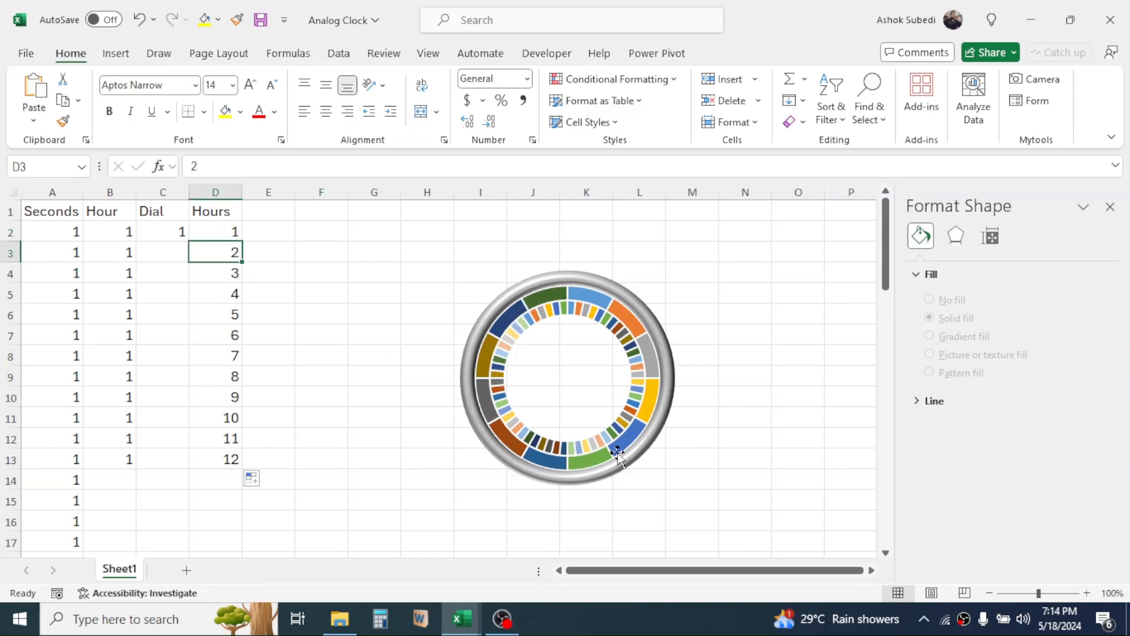
# Add data labels to the middle Hour ring of the doughnut chart.
pyautogui.click(592, 306)
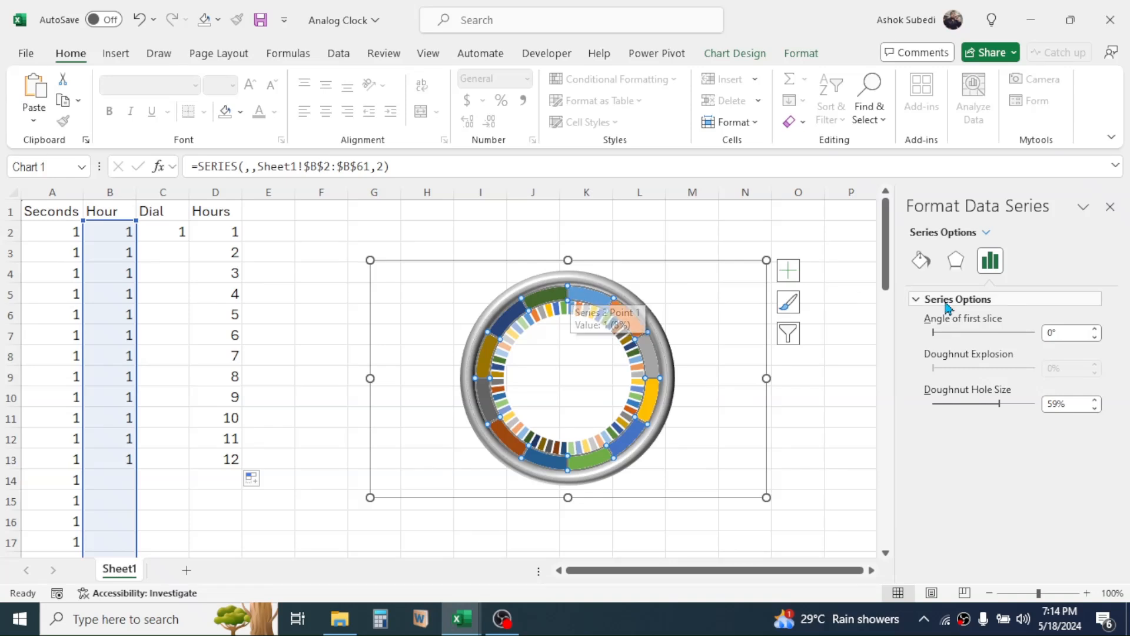
pyautogui.rightClick(592, 301)
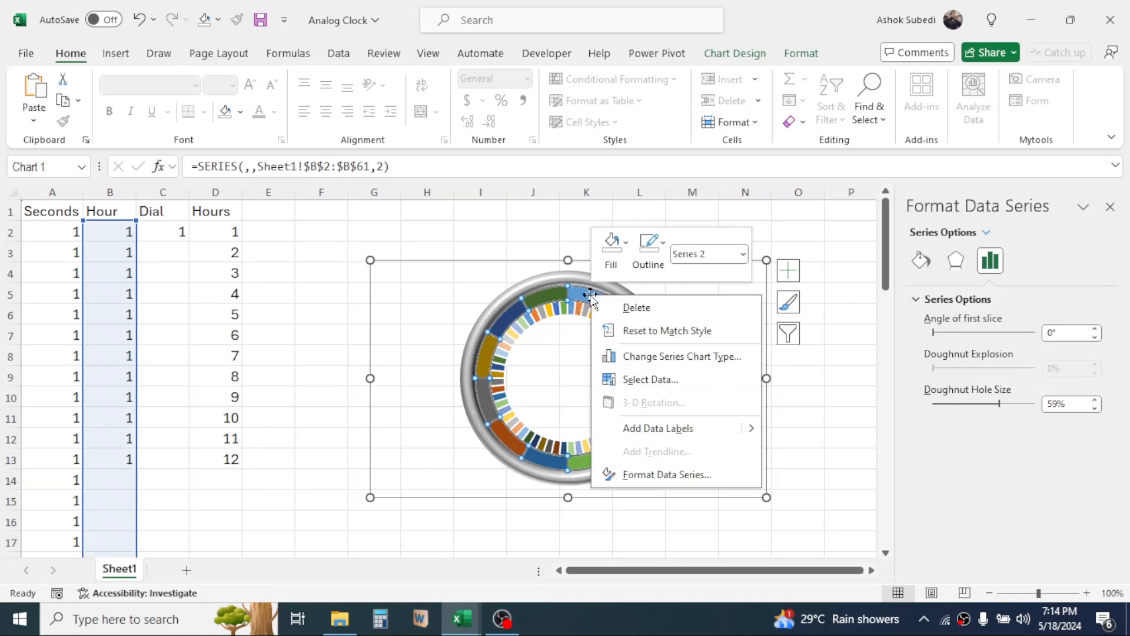
pyautogui.click(650, 428)
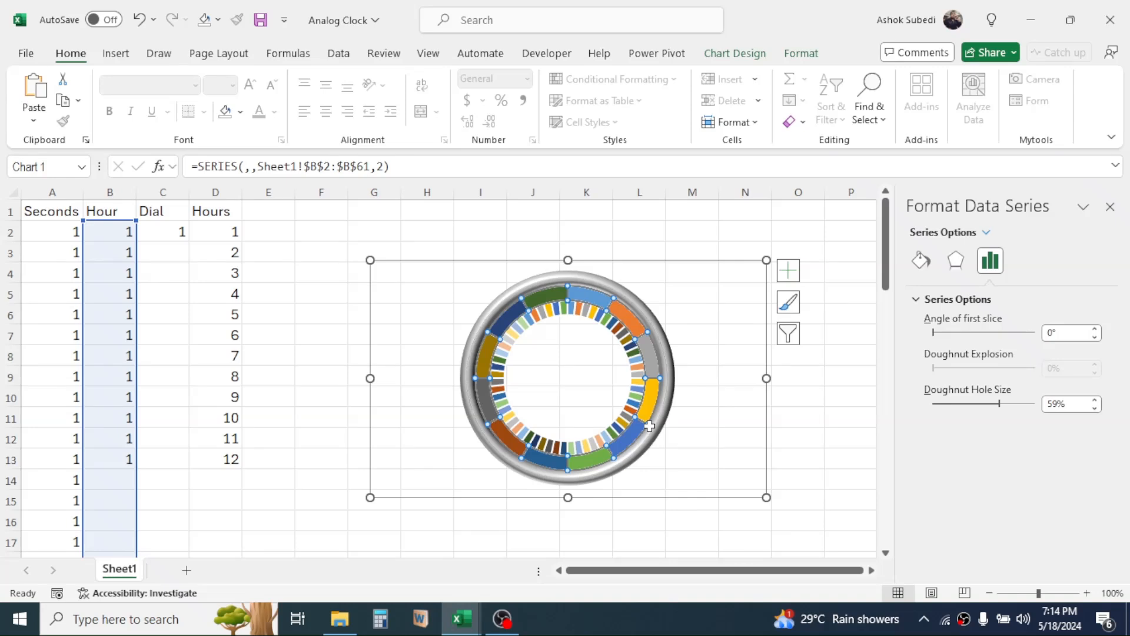
# Make the Hour ring's data labels show the values from cells D2:D13 instead of the series value.
pyautogui.rightClick(591, 306)
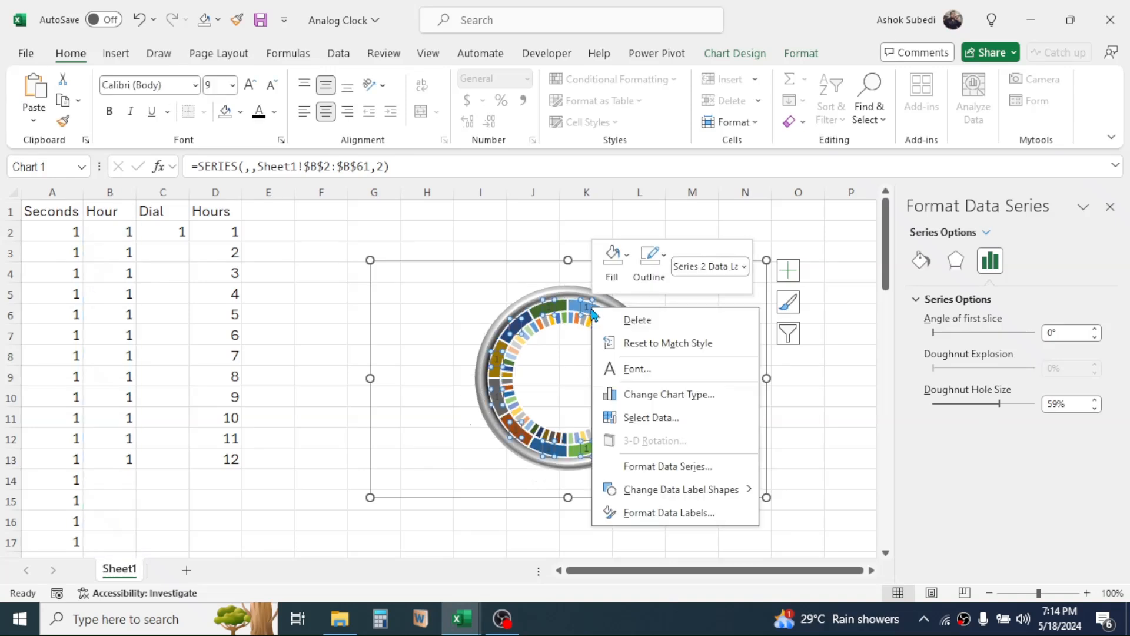
pyautogui.click(666, 515)
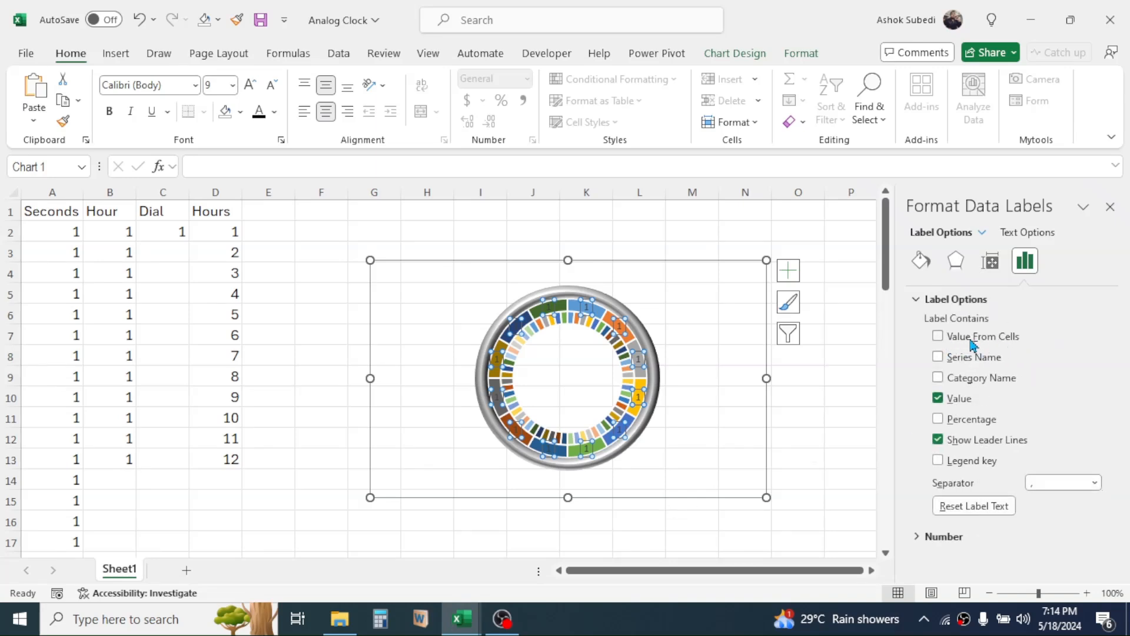
pyautogui.click(938, 335)
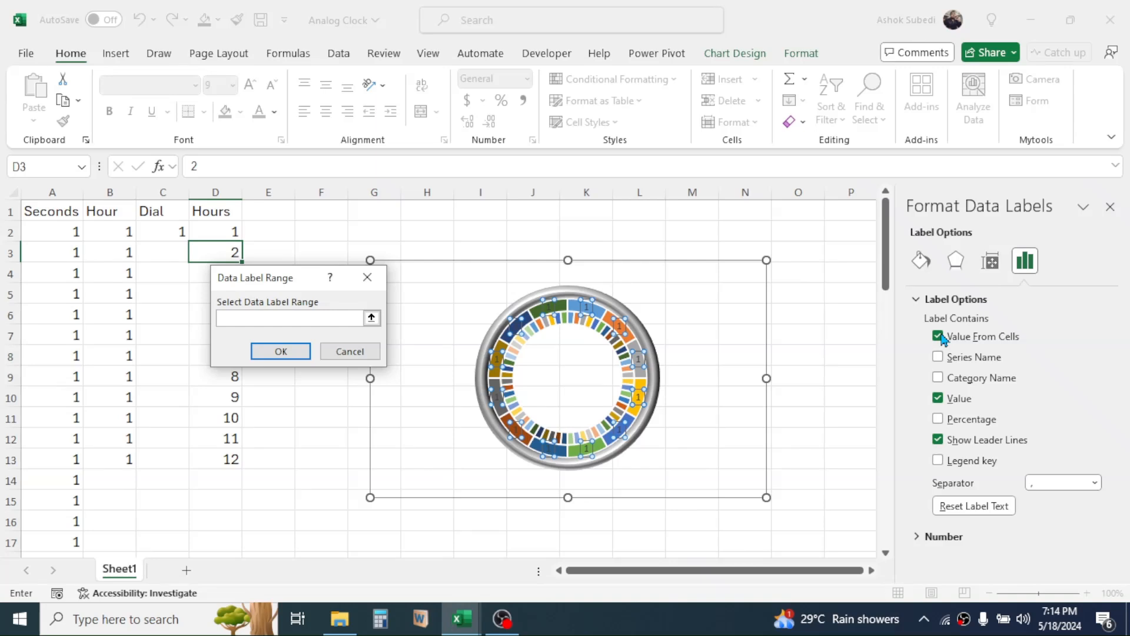
pyautogui.moveTo(285, 279); pyautogui.dragTo(379, 266)
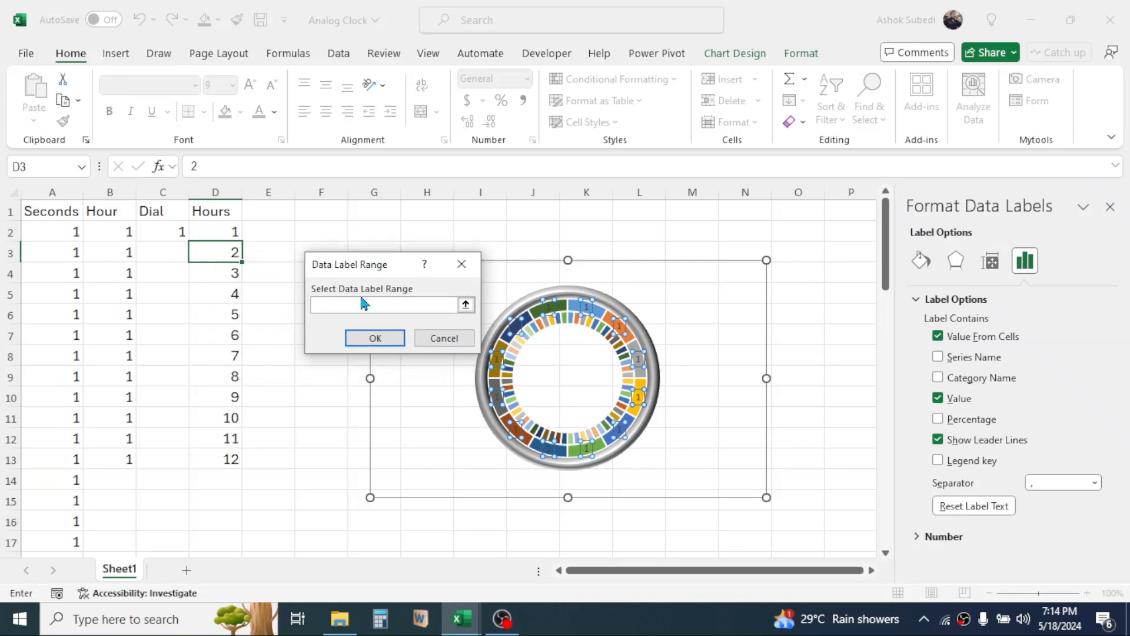
pyautogui.moveTo(223, 236); pyautogui.dragTo(223, 457)
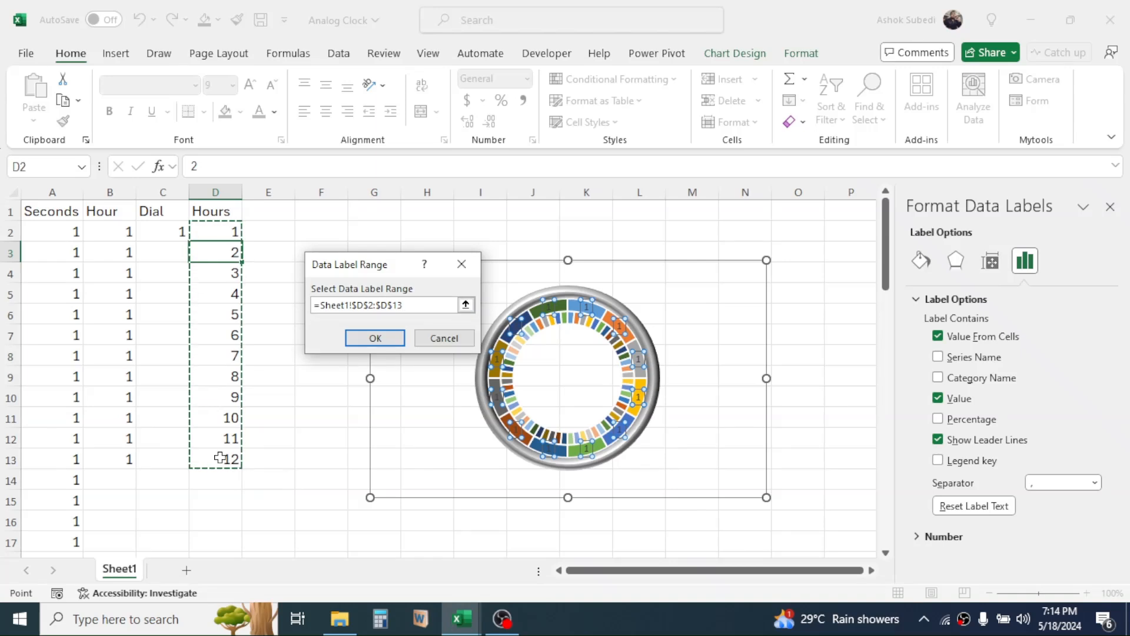
pyautogui.click(376, 337)
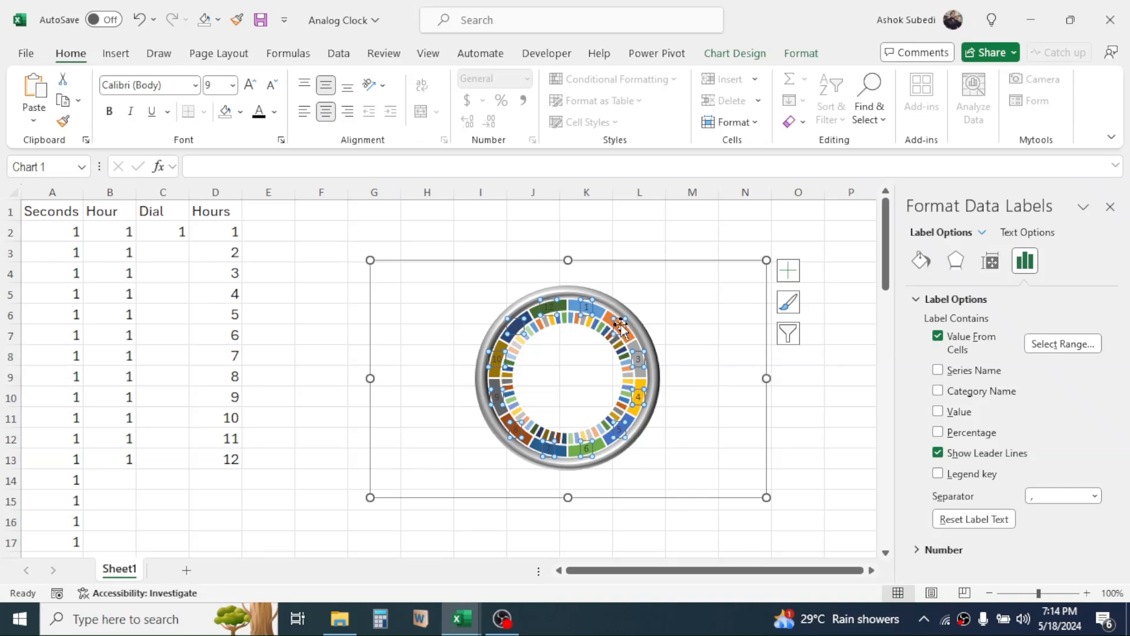
# Set the hour labels' font size to 11 and their font color to automatic black.
pyautogui.click(252, 87)
pyautogui.click(252, 87)
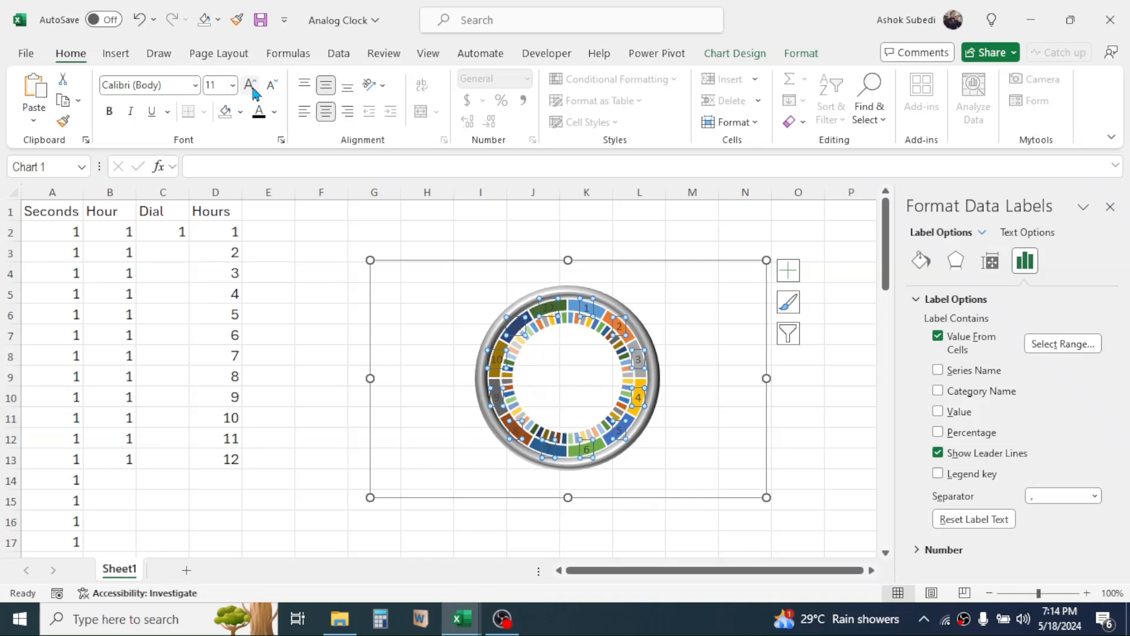
pyautogui.click(275, 111)
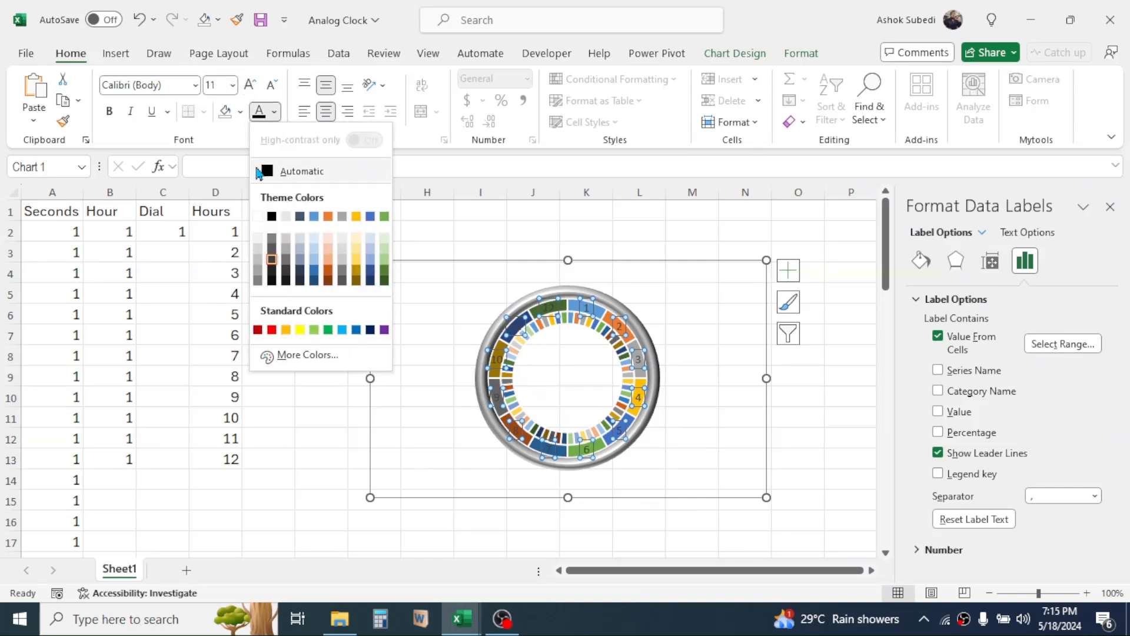
pyautogui.click(266, 169)
pyautogui.hotkey('ctrl', 'z')
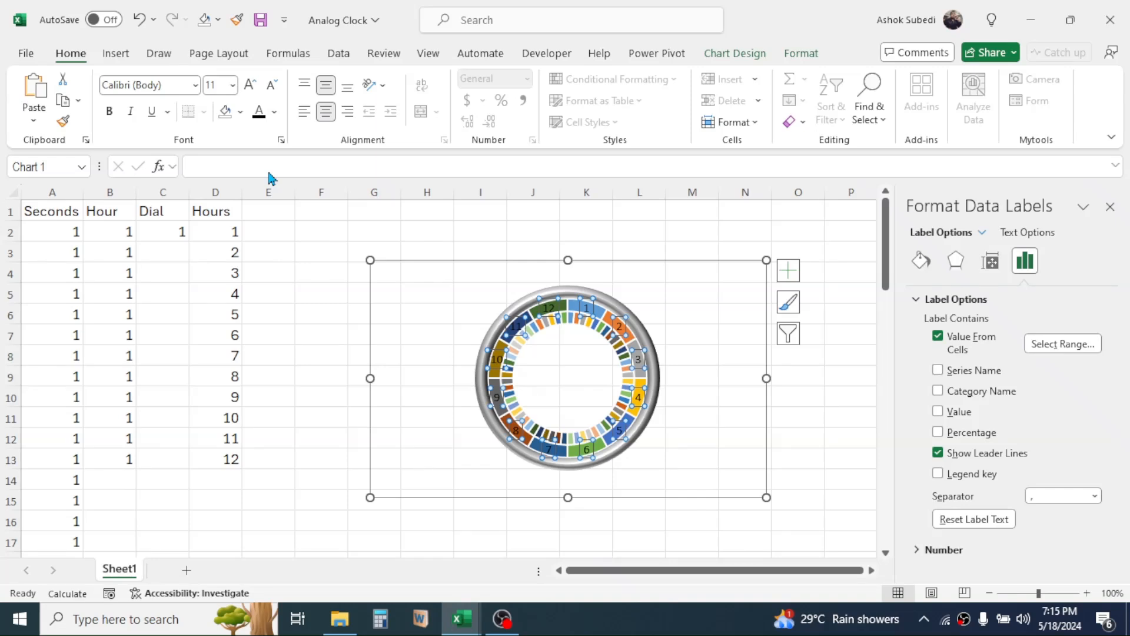
# Apply a gradient fill to the Hour ring of the chart.
pyautogui.click(570, 305)
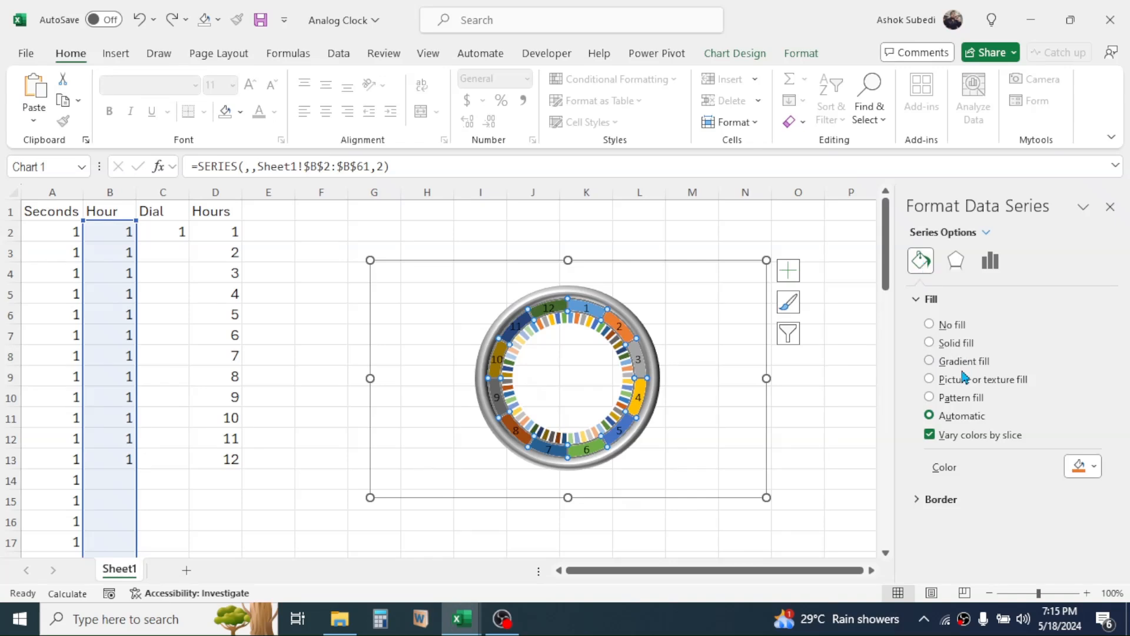
pyautogui.click(929, 361)
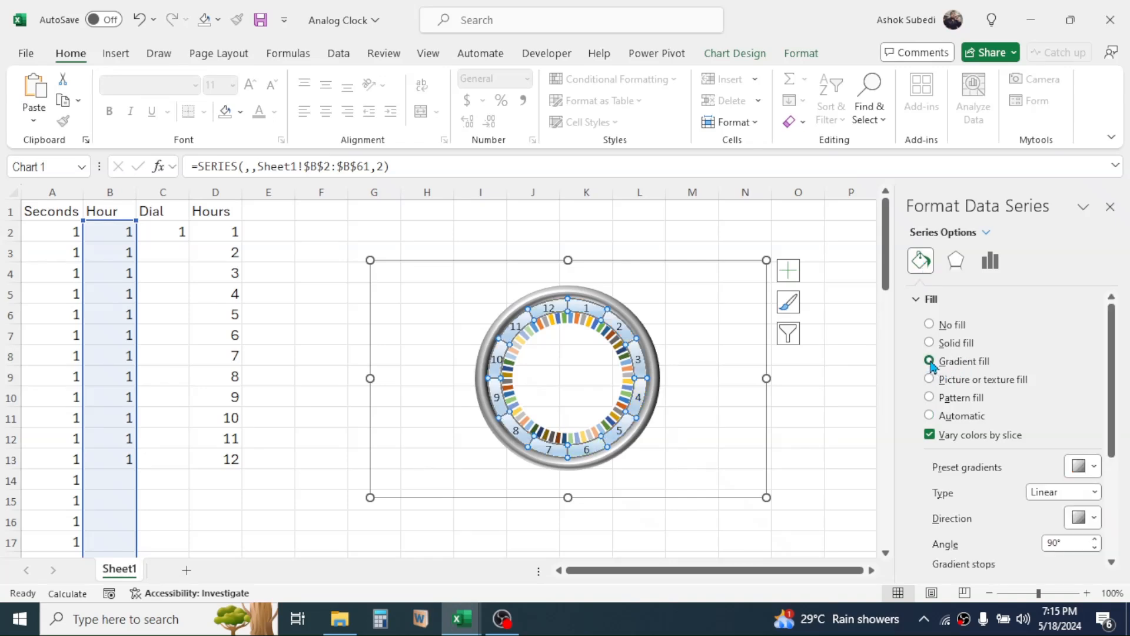
# Remove the border lines from the Hour ring's slices.
pyautogui.scroll(-3, 1107, 513)
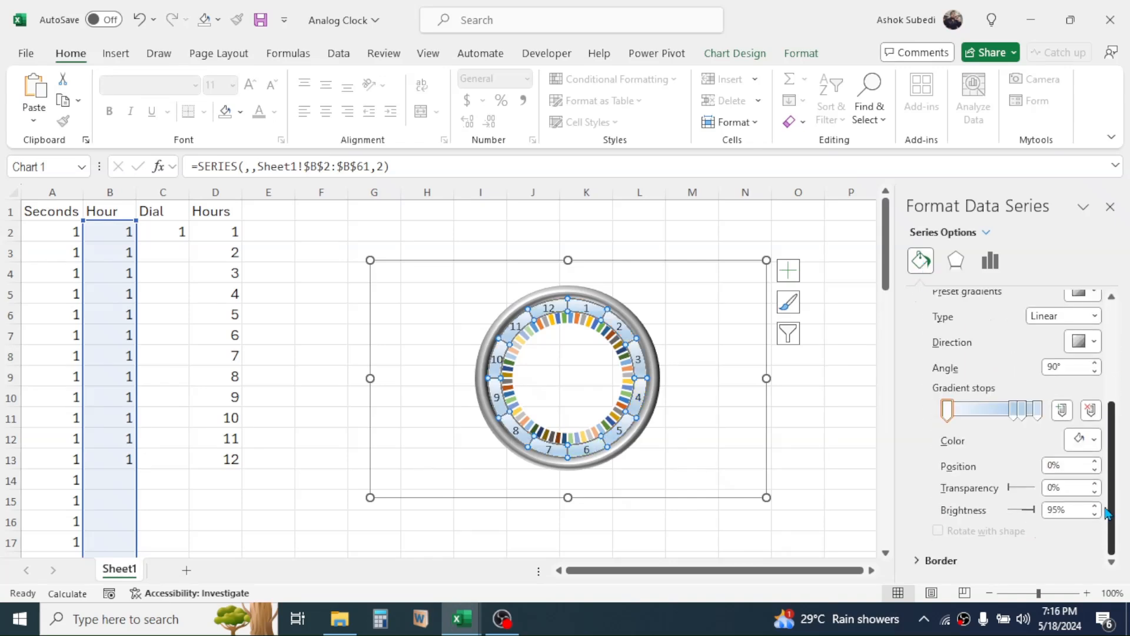
pyautogui.click(918, 562)
pyautogui.moveTo(1113, 396); pyautogui.dragTo(1116, 490)
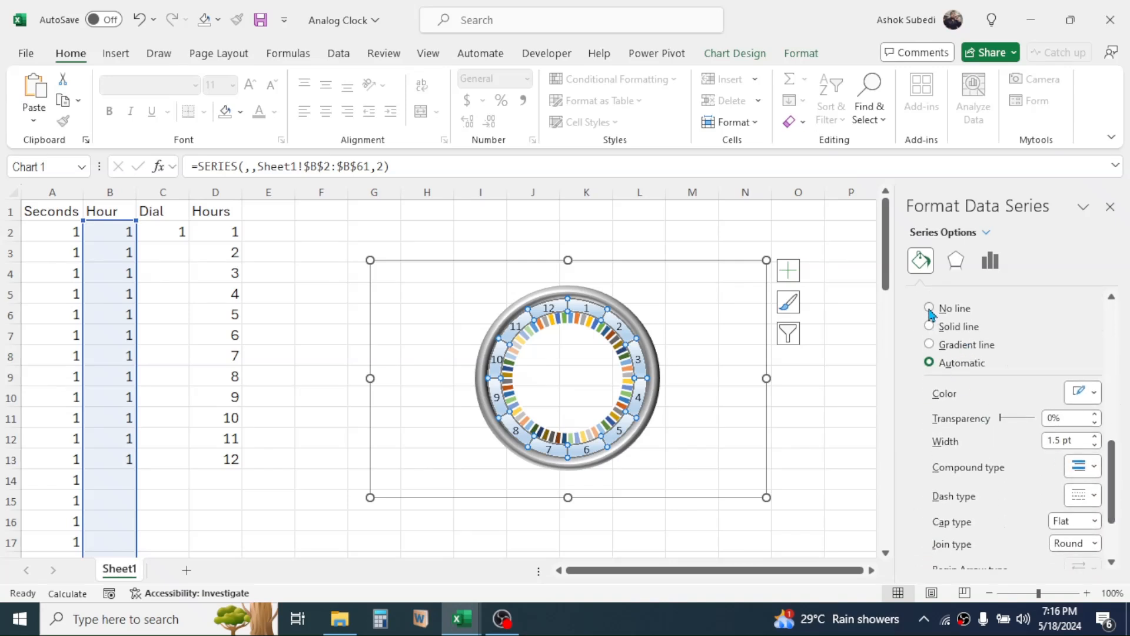
pyautogui.click(798, 375)
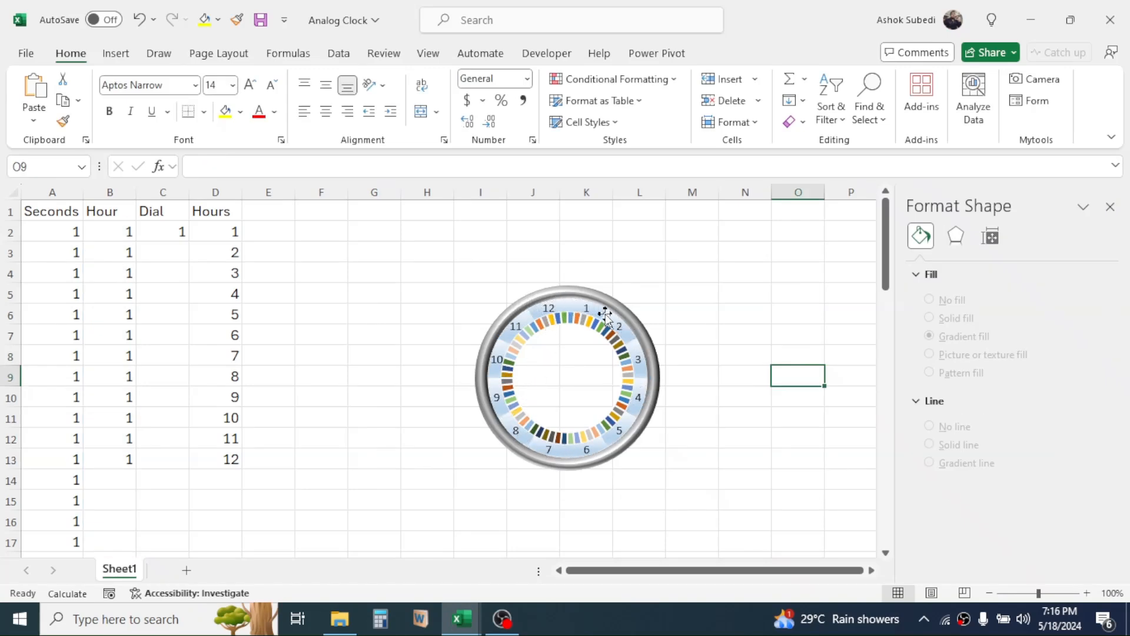
# Enlarge the clock chart by stretching its frame outward at two opposite corners, to span about columns F to O.
pyautogui.click(704, 270)
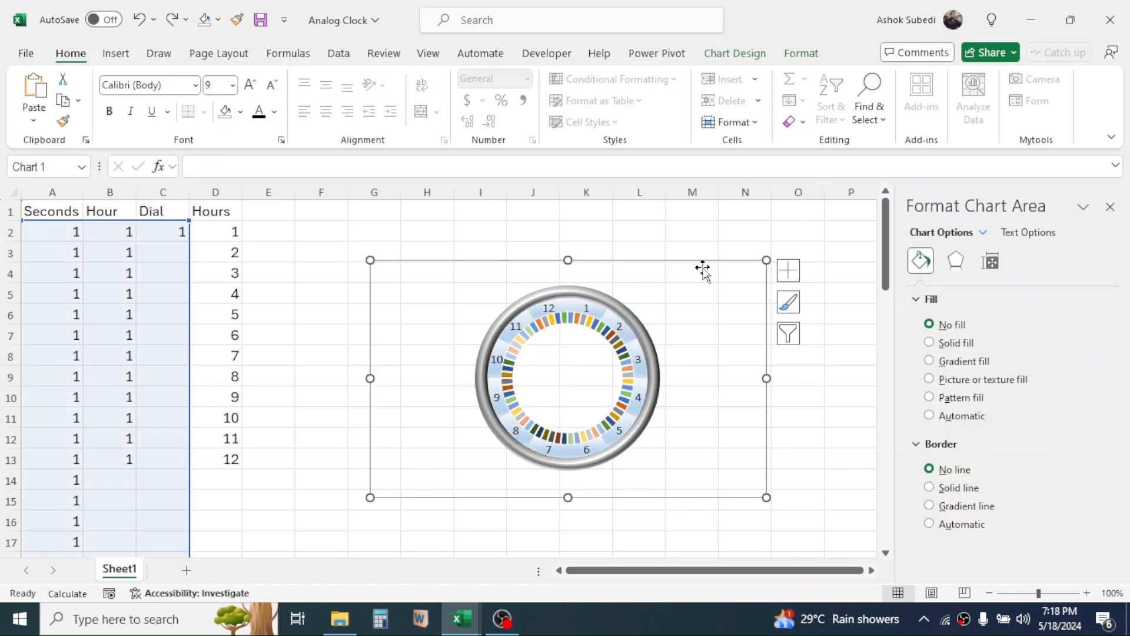
pyautogui.moveTo(767, 260); pyautogui.dragTo(825, 242)
pyautogui.moveTo(370, 497); pyautogui.dragTo(320, 544)
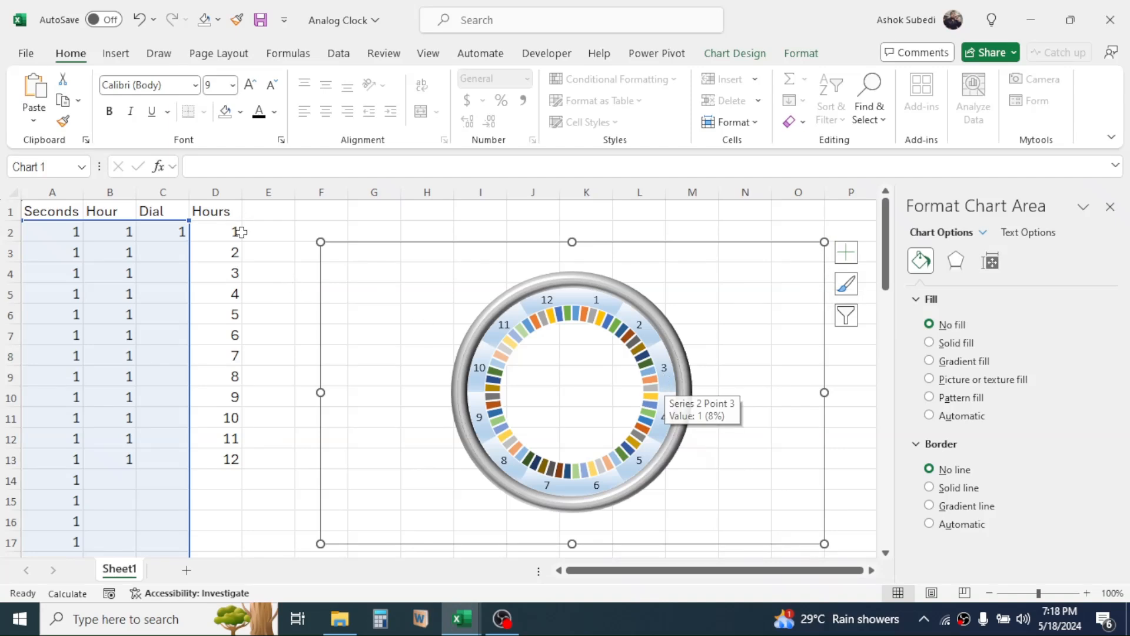
# Add a Seconds column with its header in E1 and fill a "." down cells E2:E61.
pyautogui.click(258, 212)
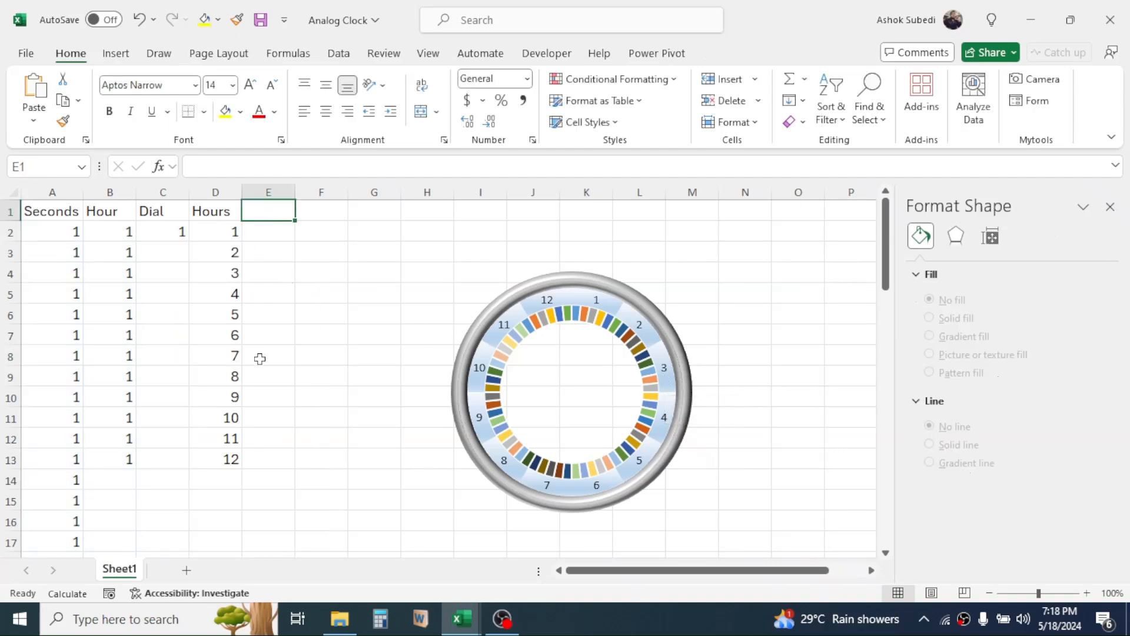
pyautogui.write('Seconds')
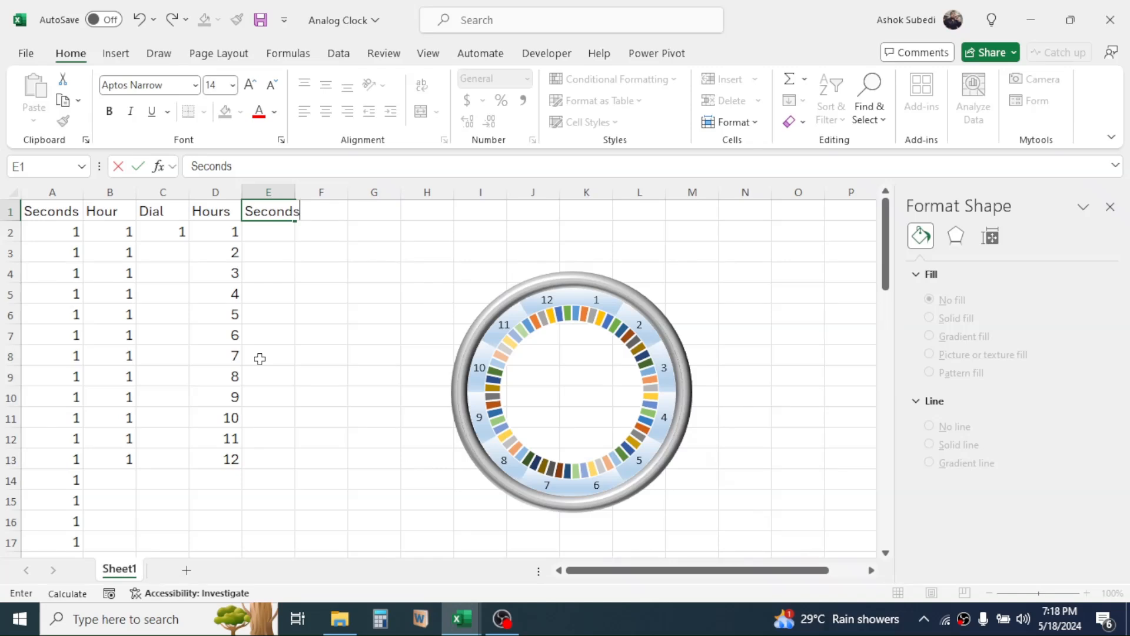
pyautogui.press('Return')
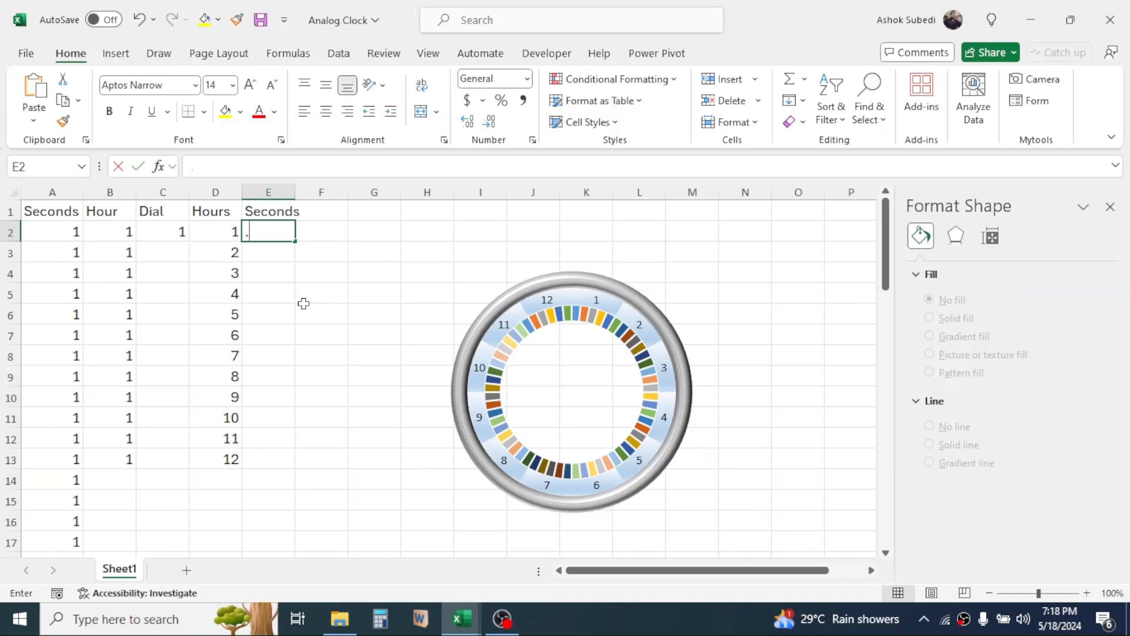
pyautogui.write('.')
pyautogui.click(304, 303)
pyautogui.click(269, 235)
pyautogui.moveTo(291, 241); pyautogui.dragTo(288, 468)
pyautogui.moveTo(886, 505); pyautogui.dragTo(893, 196)
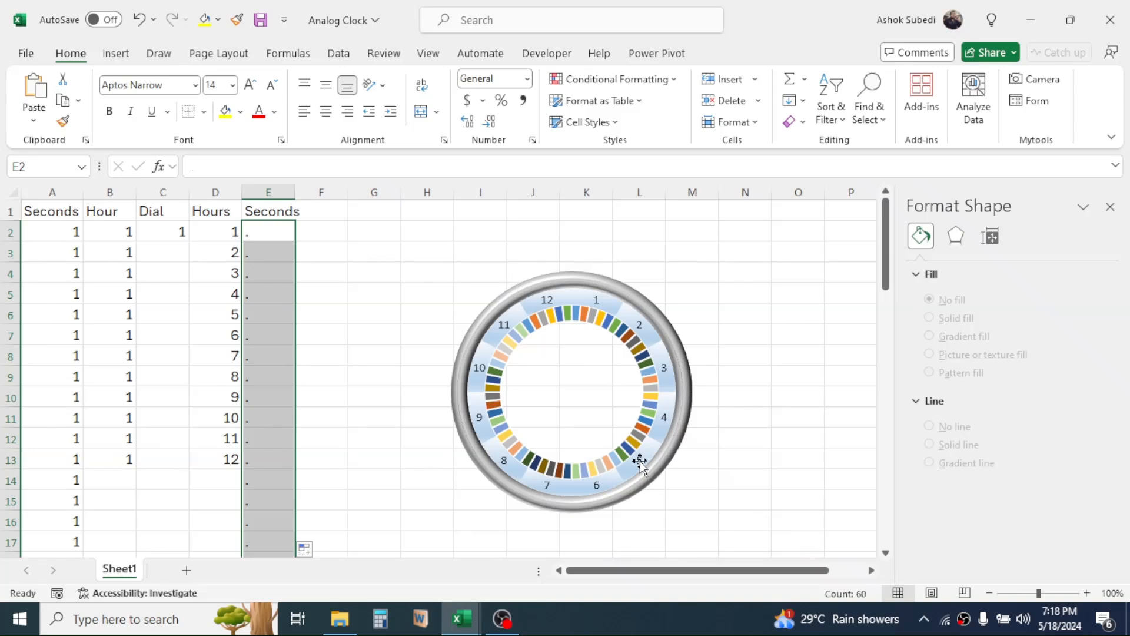
# Add data labels to the innermost Seconds ring of the doughnut chart.
pyautogui.click(609, 323)
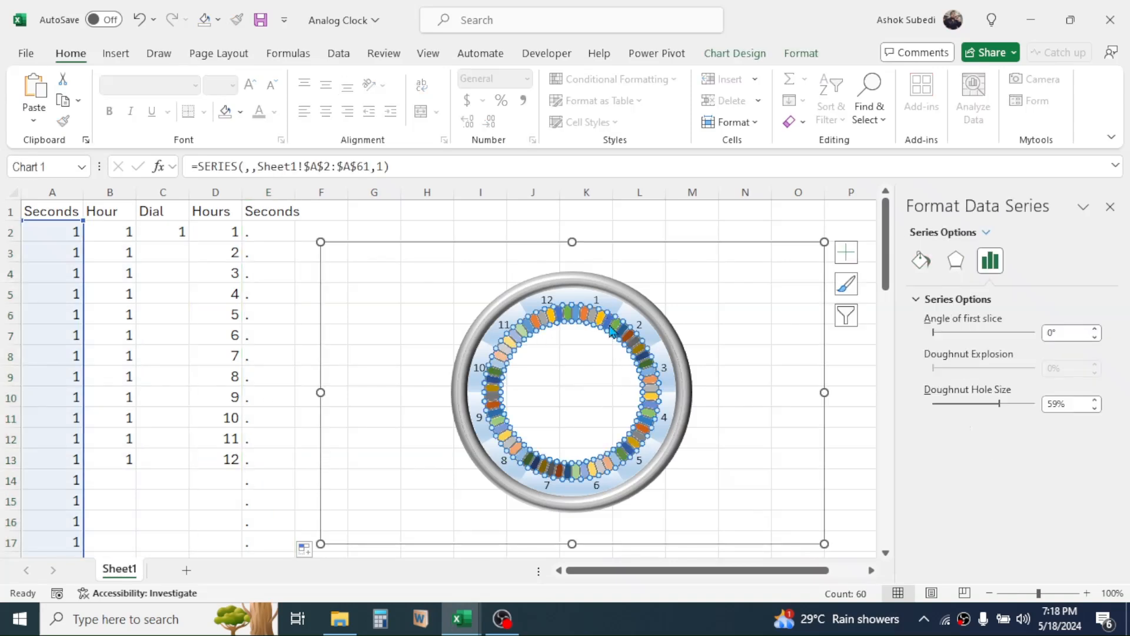
pyautogui.rightClick(615, 329)
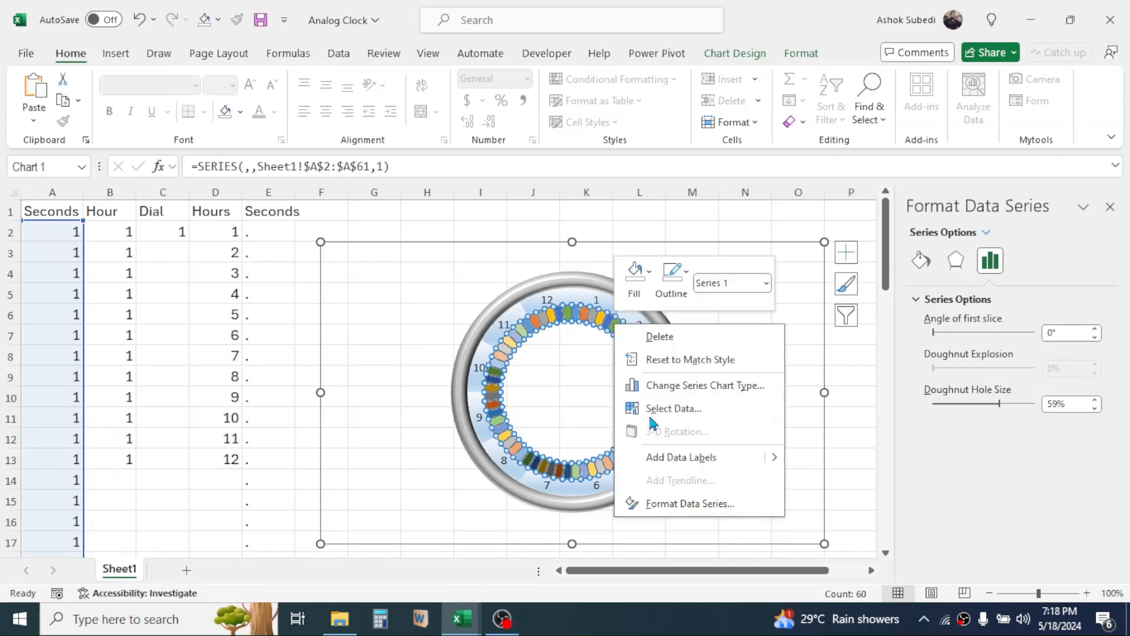
pyautogui.press('Escape')
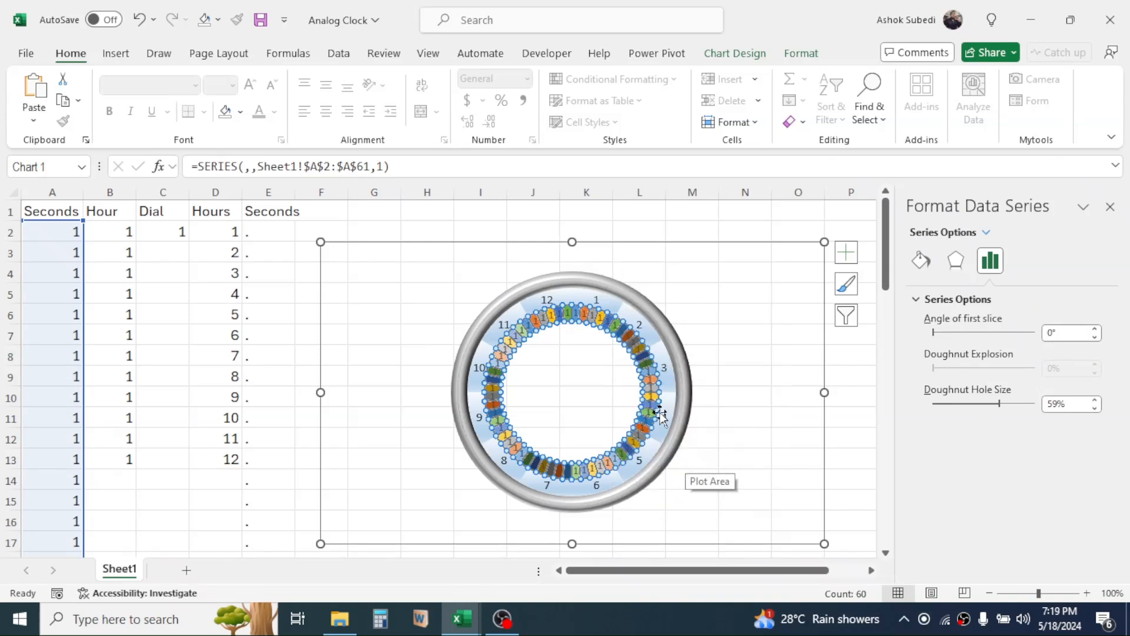
# Make the Seconds ring's data labels show the dots from cells E2:E61 instead of the series value.
pyautogui.rightClick(615, 327)
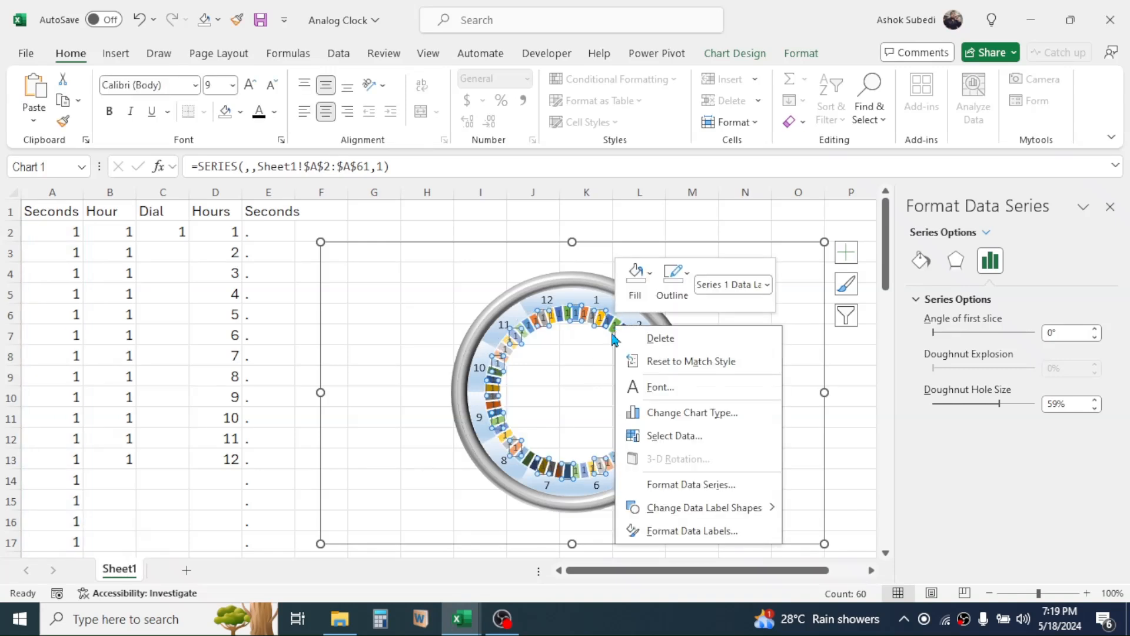
pyautogui.click(692, 532)
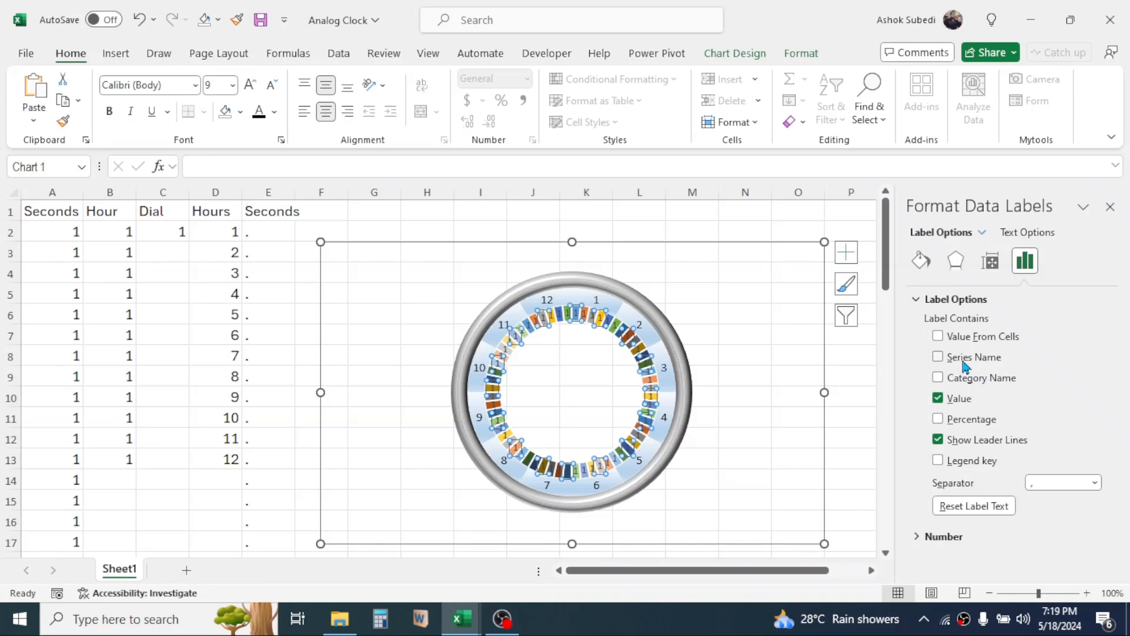
pyautogui.click(945, 339)
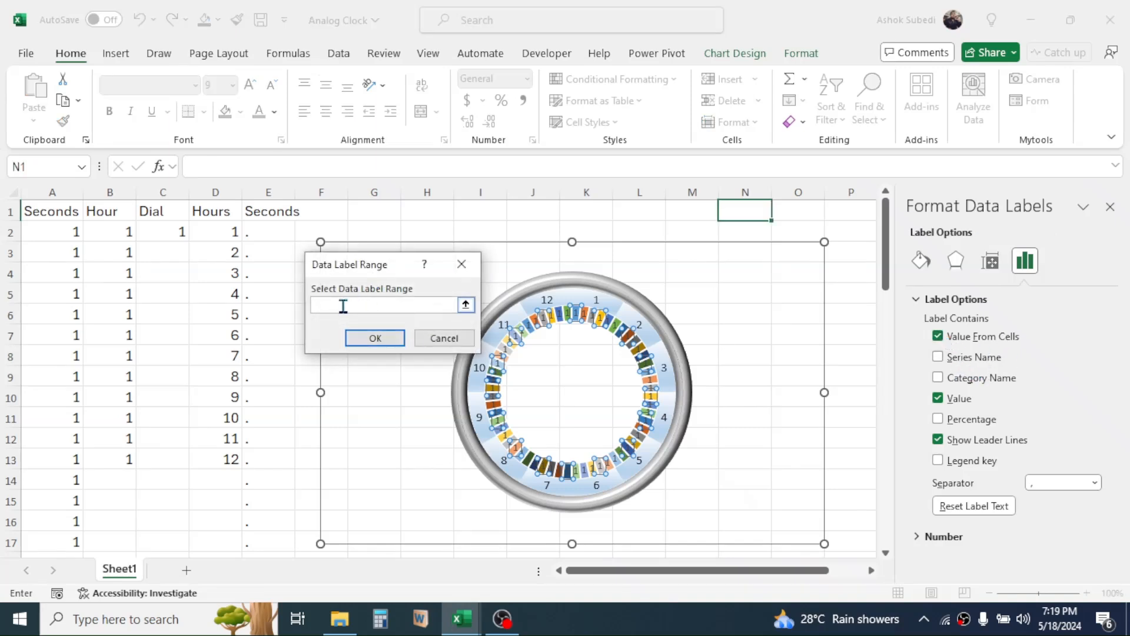
pyautogui.moveTo(259, 235); pyautogui.dragTo(275, 488)
pyautogui.click(376, 338)
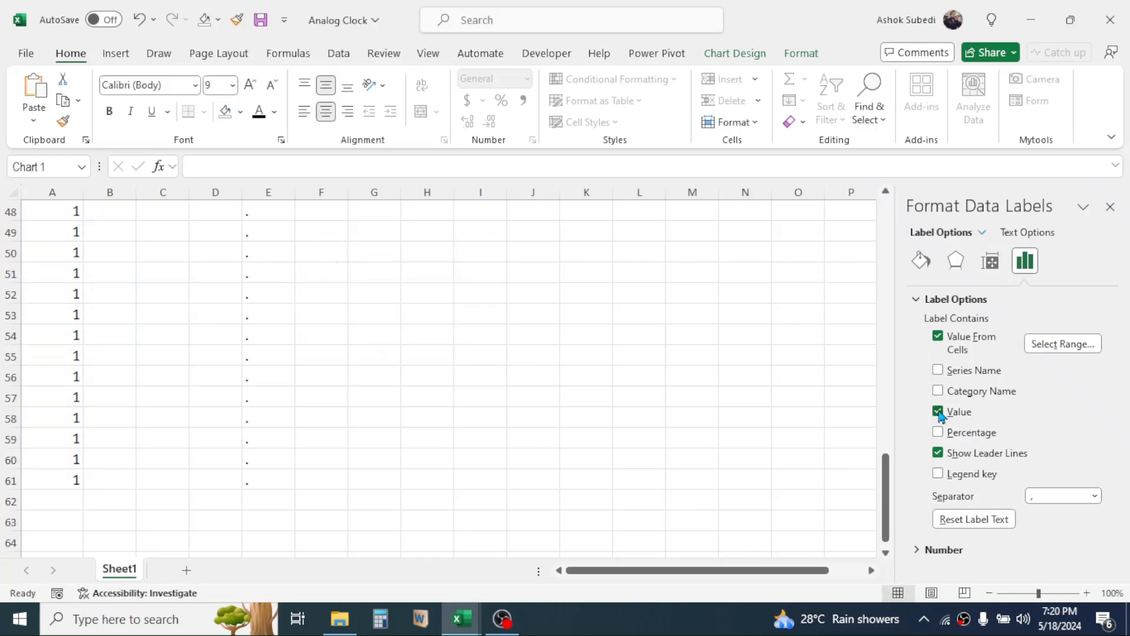
pyautogui.moveTo(886, 497); pyautogui.dragTo(893, 225)
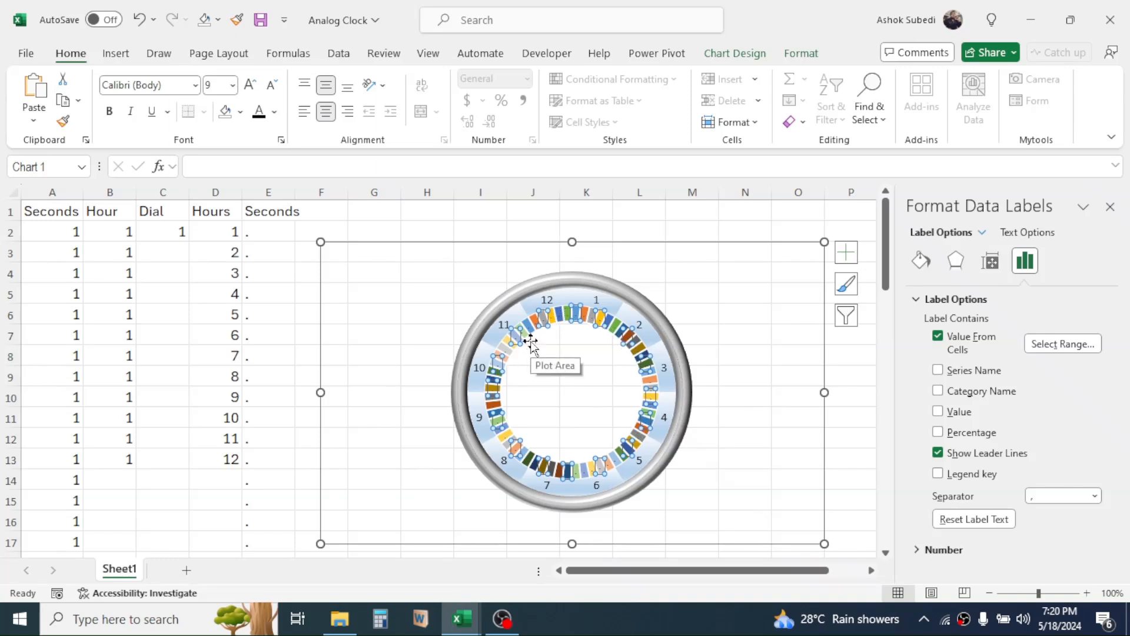
# Set the Seconds ring to no fill and no border line.
pyautogui.rightClick(562, 315)
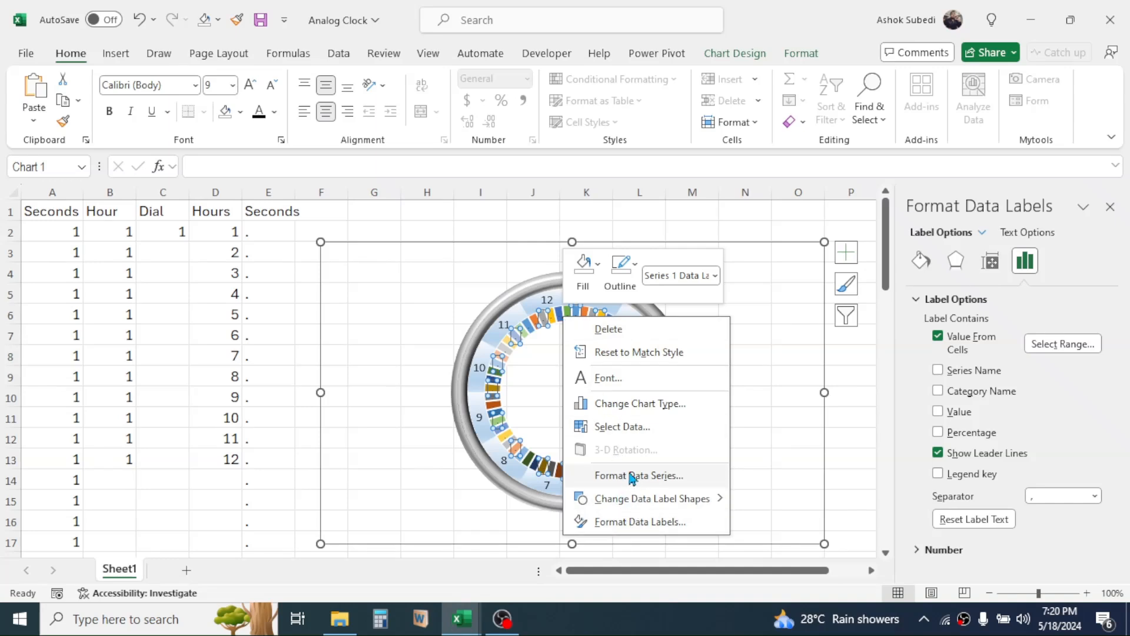
pyautogui.click(630, 476)
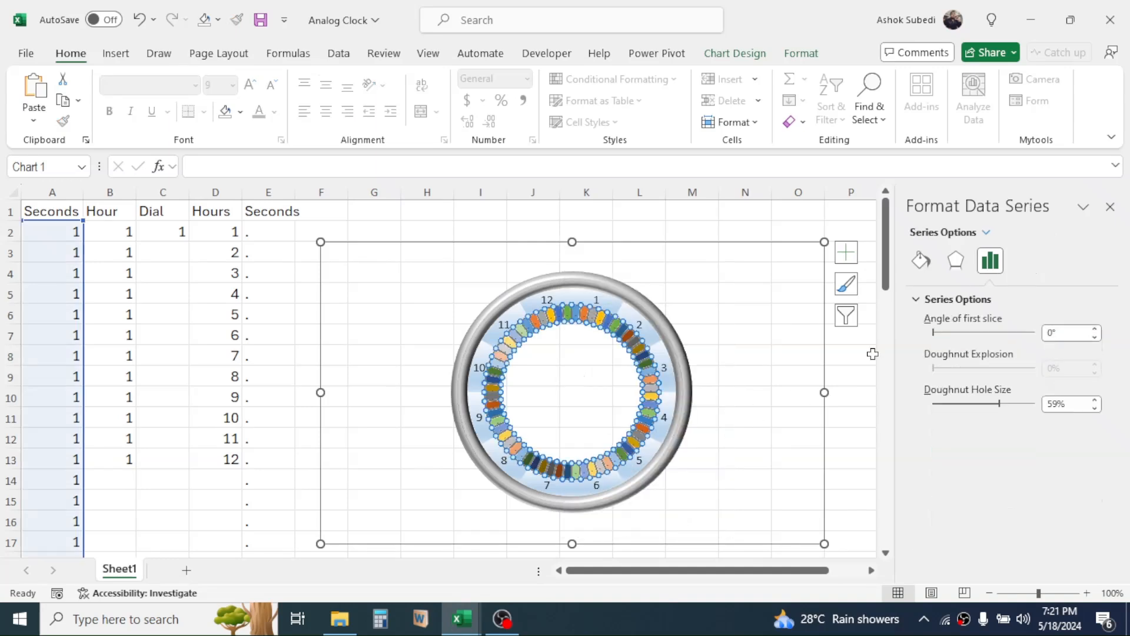
pyautogui.click(920, 259)
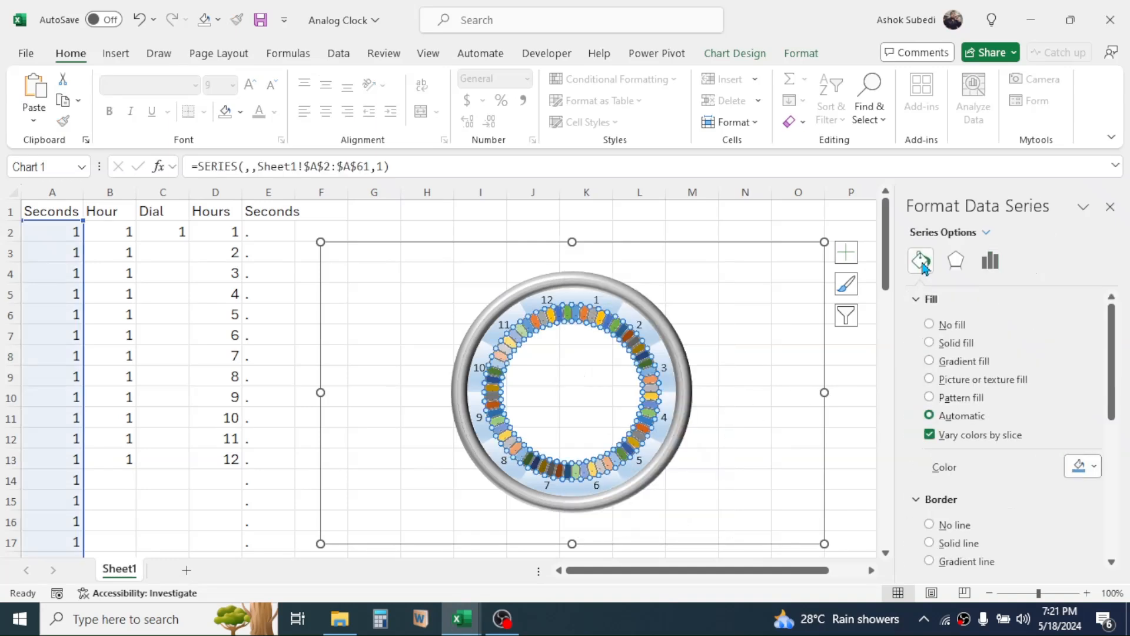
pyautogui.click(930, 325)
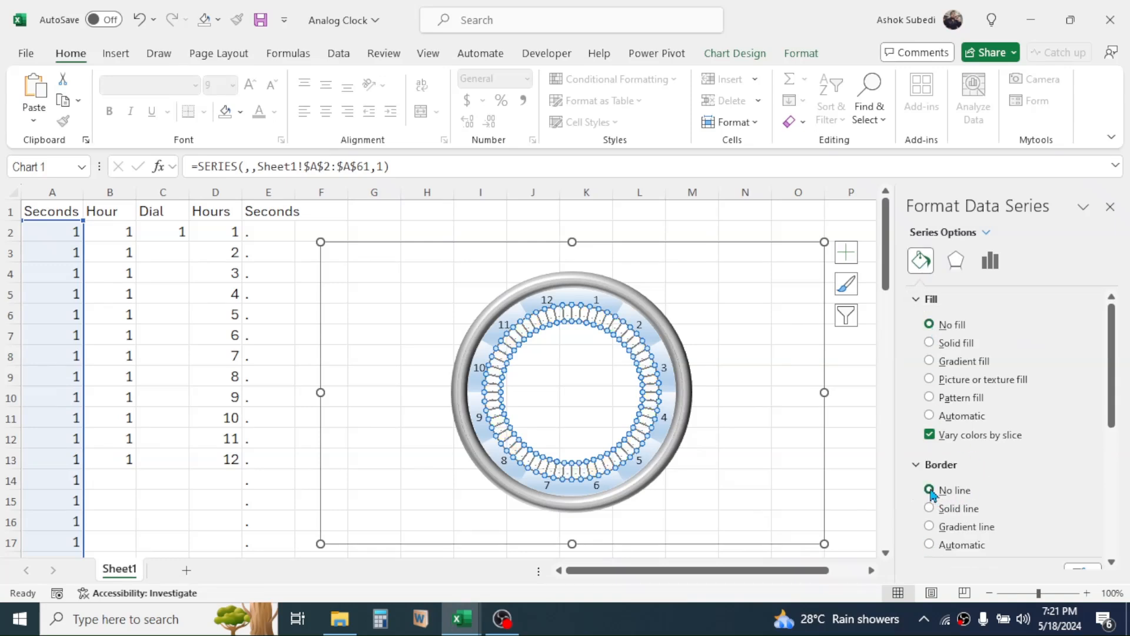
# Hide the worksheet's gridlines.
pyautogui.click(842, 353)
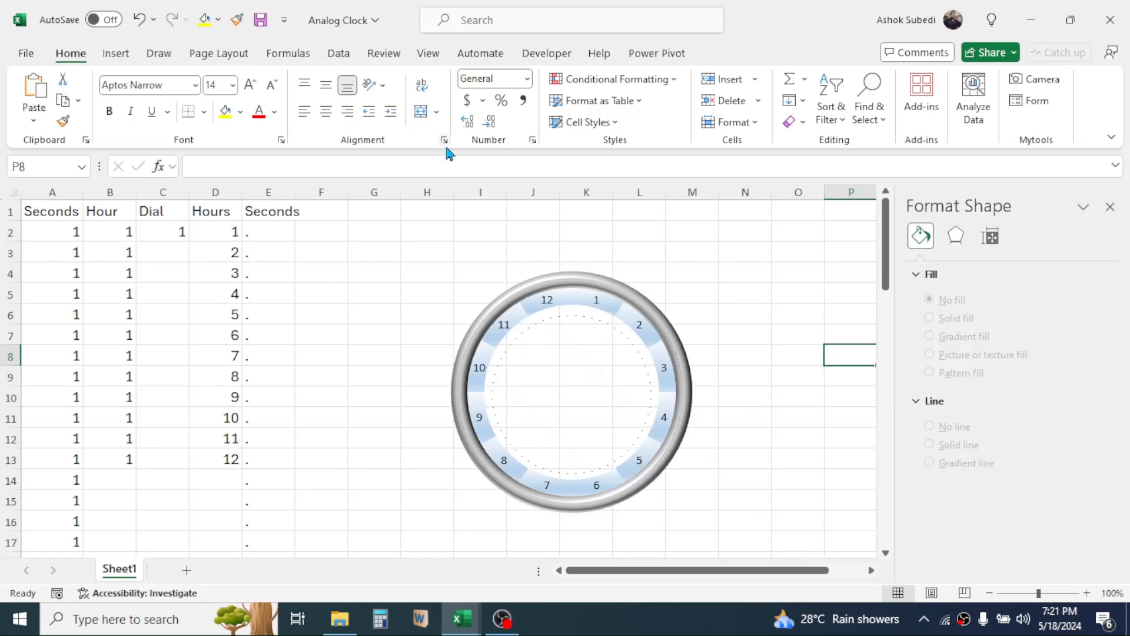
pyautogui.click(428, 53)
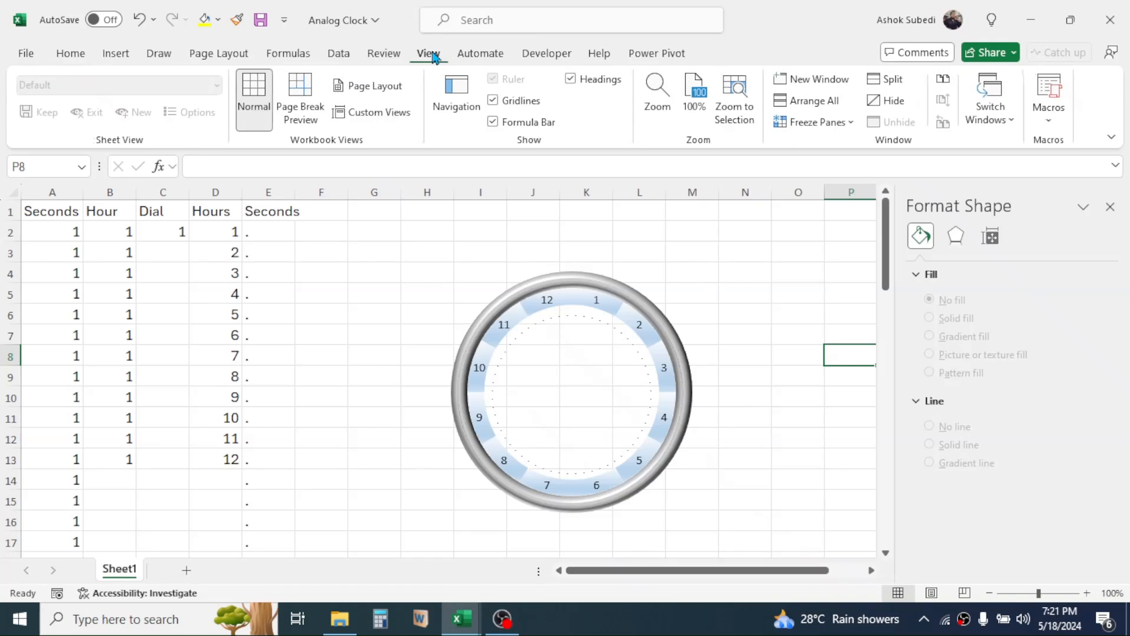
pyautogui.click(494, 103)
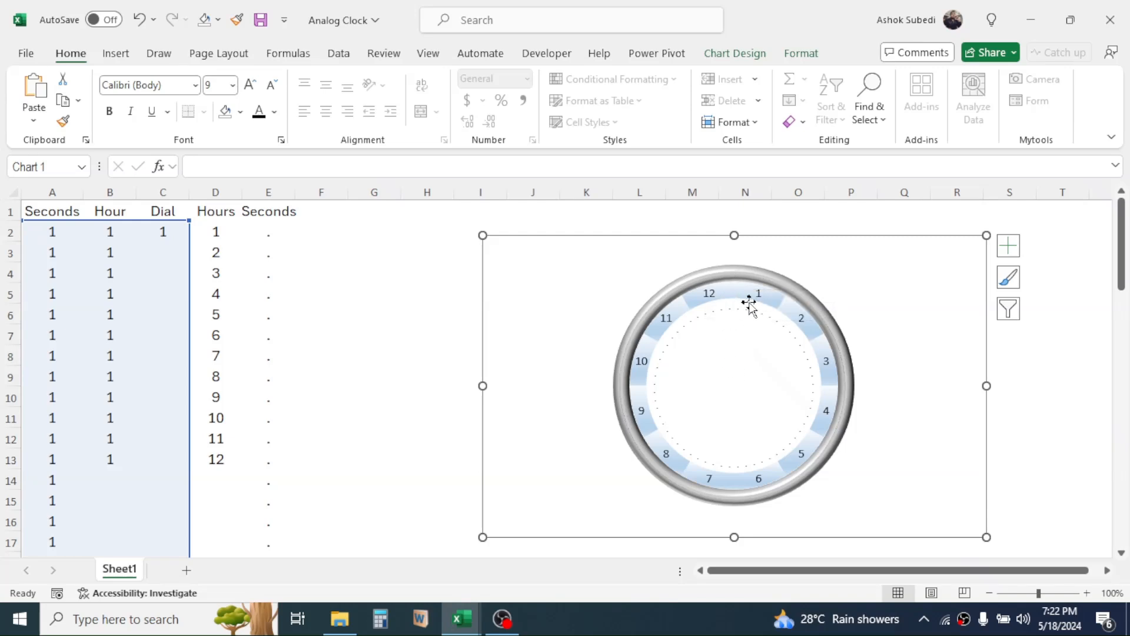
# Rotate the doughnut chart by setting the angle of the first slice to 15° in the Dial ring's series options.
pyautogui.click(738, 274)
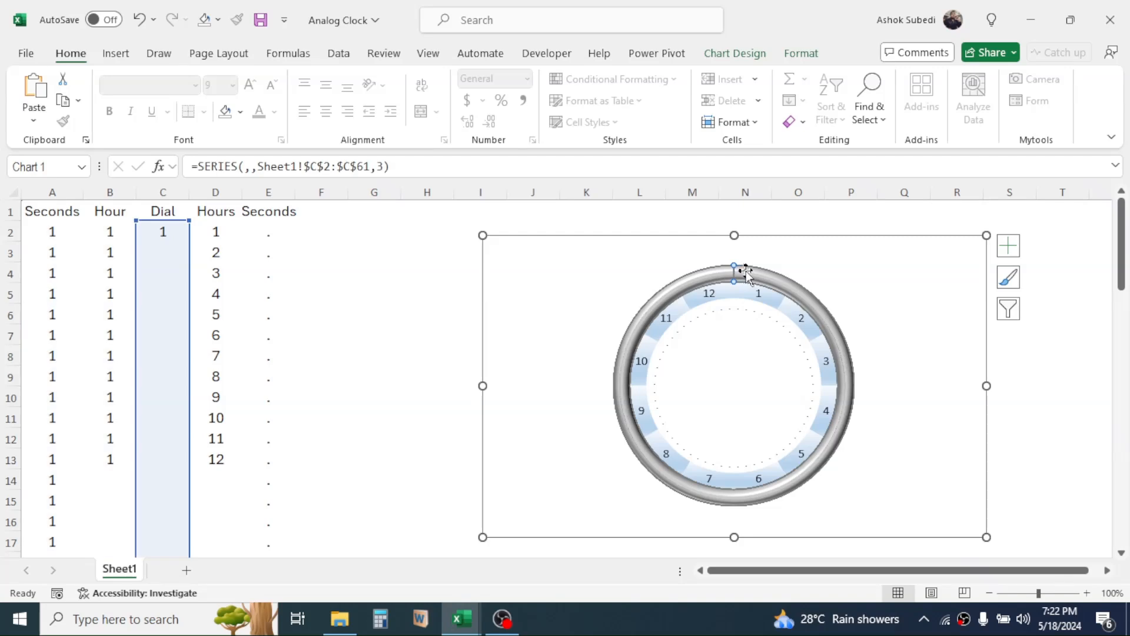
pyautogui.rightClick(756, 274)
pyautogui.click(827, 451)
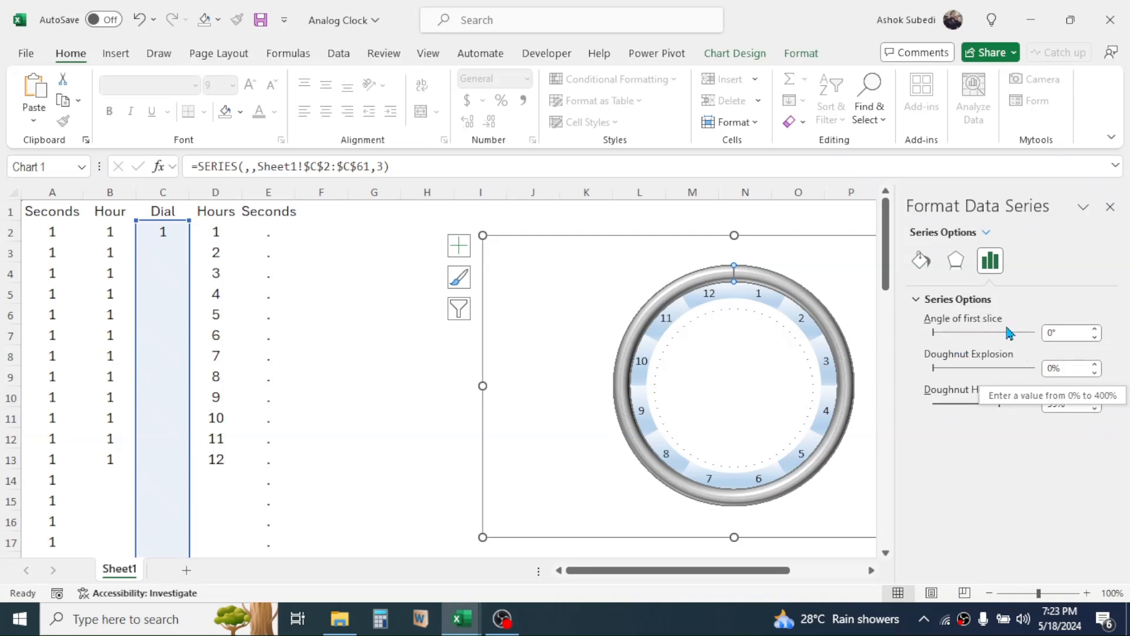
pyautogui.click(1058, 334)
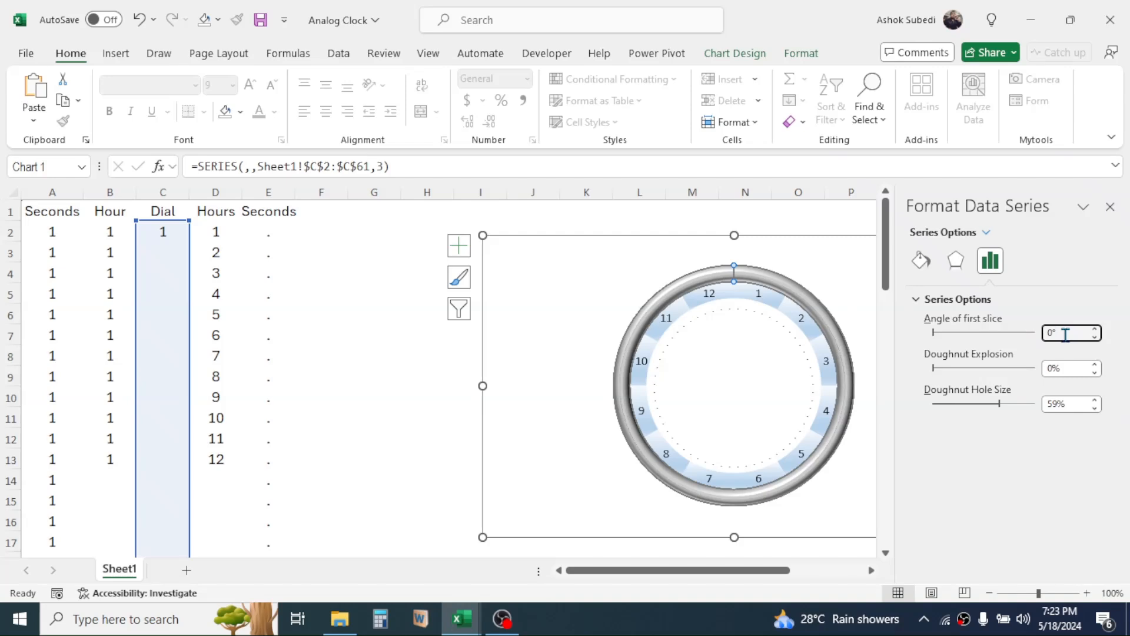
pyautogui.click(1094, 330)
pyautogui.click(1095, 330)
pyautogui.click(1095, 329)
pyautogui.click(1095, 330)
pyautogui.click(1094, 330)
pyautogui.click(1094, 330)
pyautogui.click(1095, 329)
pyautogui.click(1095, 330)
pyautogui.click(1096, 331)
pyautogui.click(1095, 331)
pyautogui.click(1095, 331)
pyautogui.click(1095, 331)
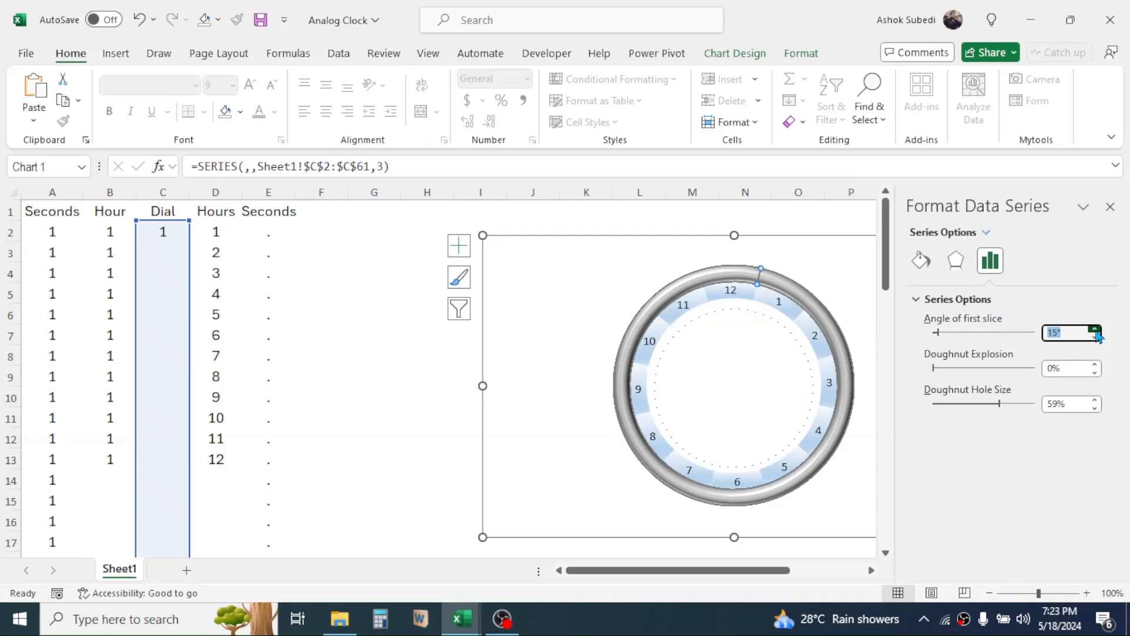
pyautogui.click(1095, 331)
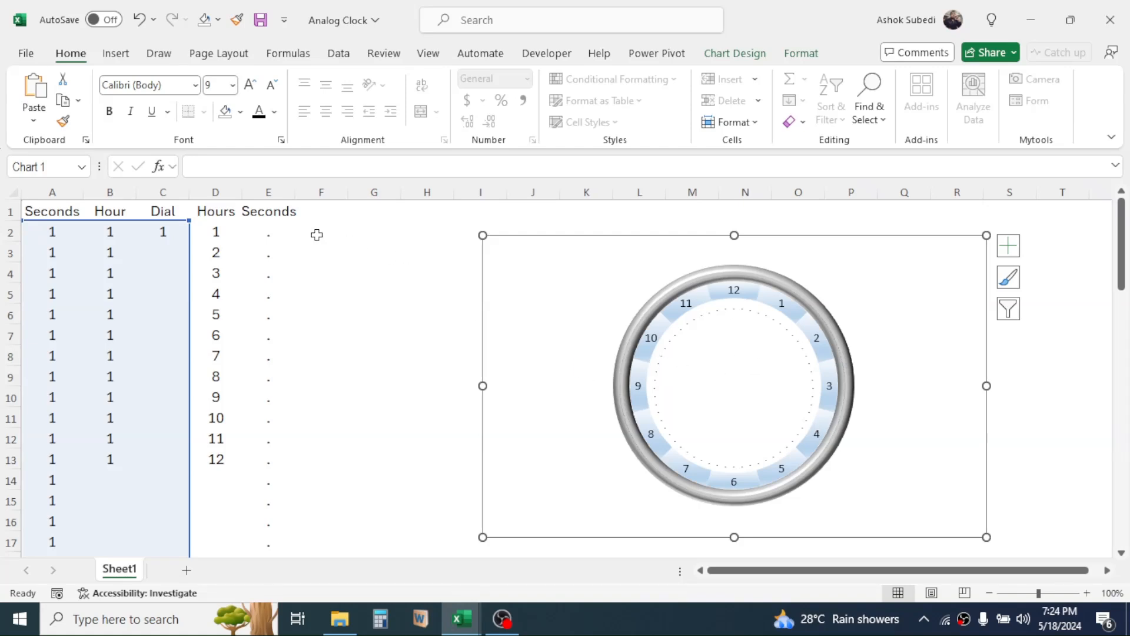
# Enter the formula =HOUR(NOW()) in cell F2.
pyautogui.click(334, 229)
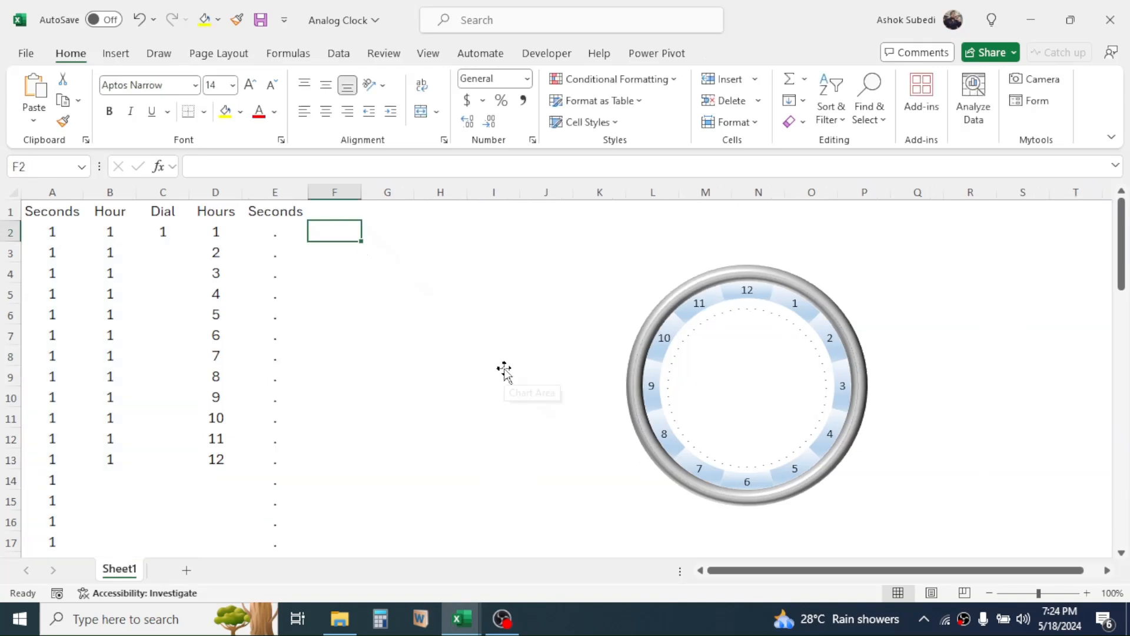
pyautogui.write('=HOU')
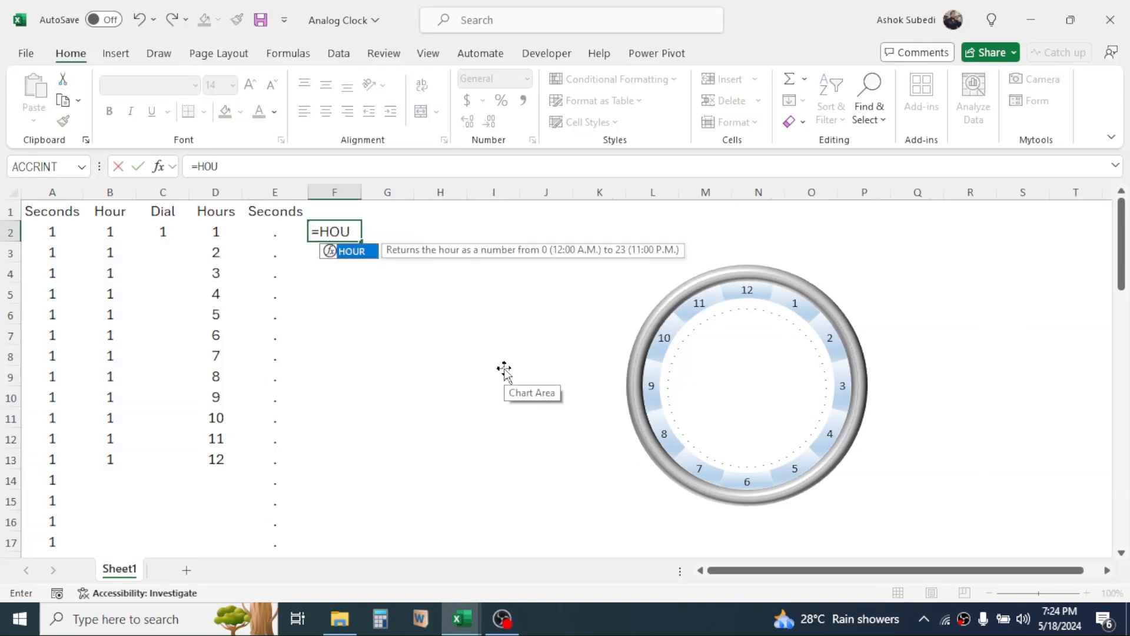
pyautogui.write('R(')
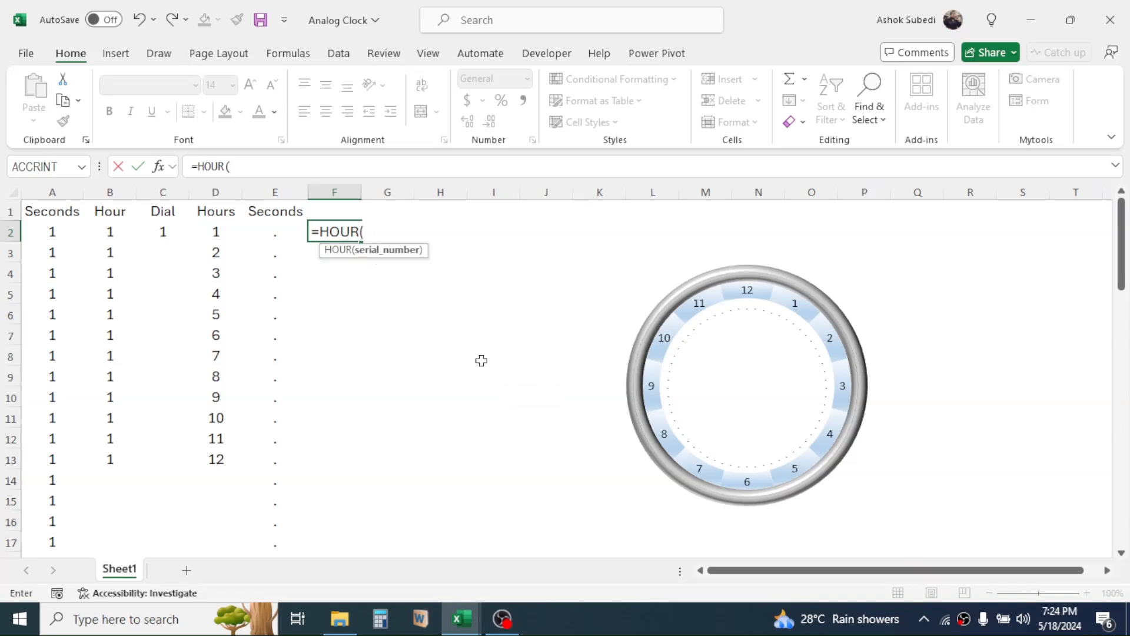
pyautogui.write('NOW())')
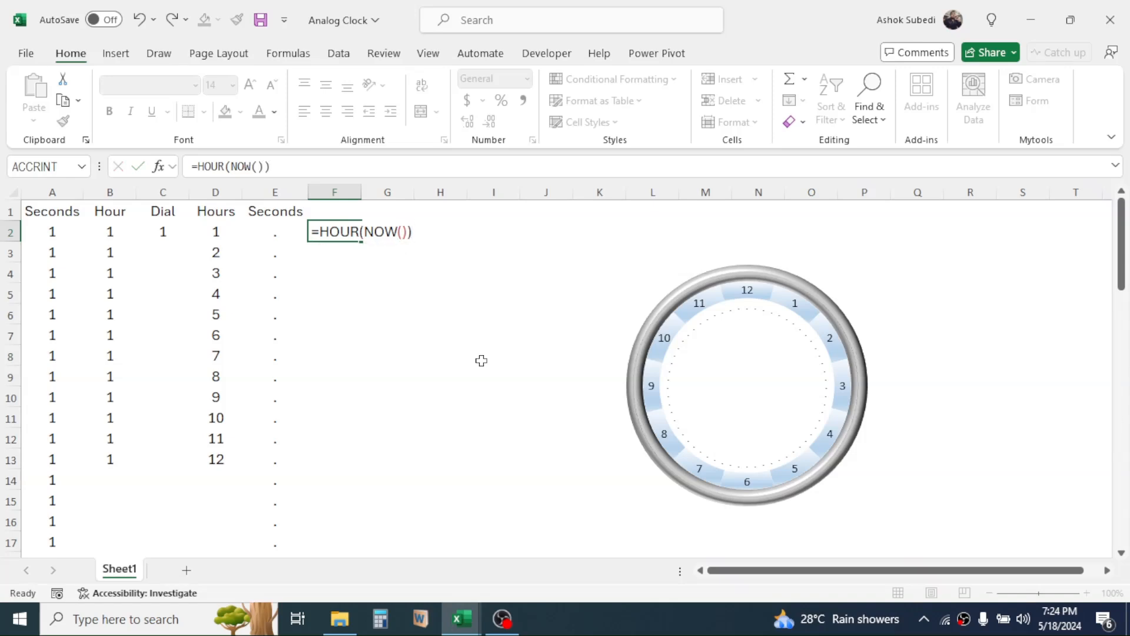
pyautogui.press('Return')
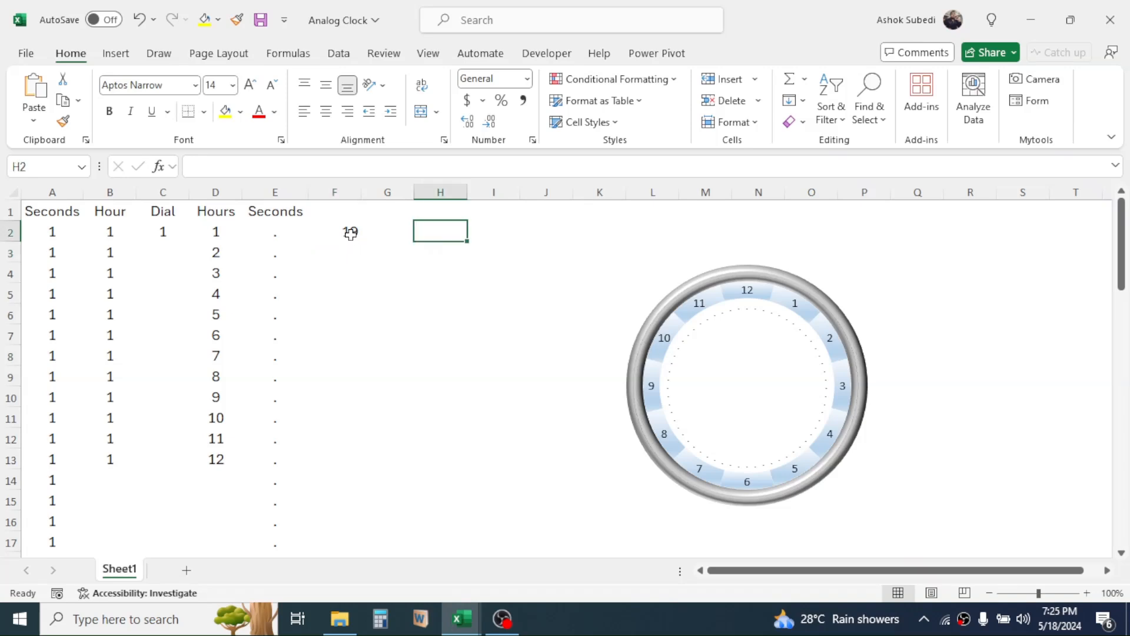
# Wrap cell F2's formula in an IF function with the logical test HOUR(NOW())>=12.
pyautogui.click(351, 233)
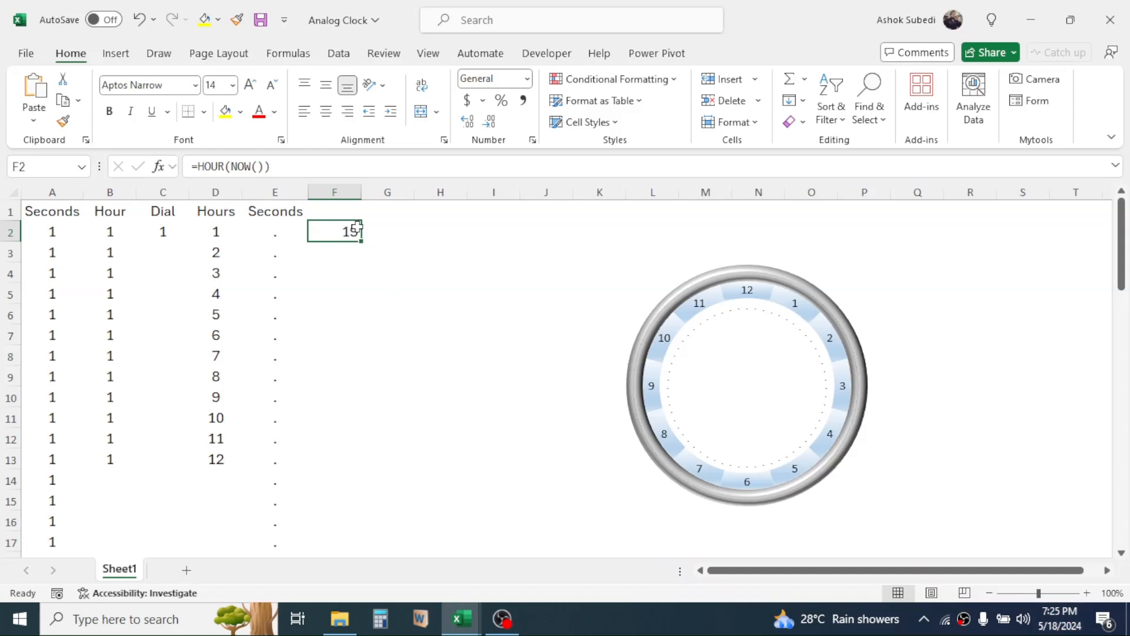
pyautogui.click(353, 293)
pyautogui.click(347, 232)
pyautogui.click(197, 166)
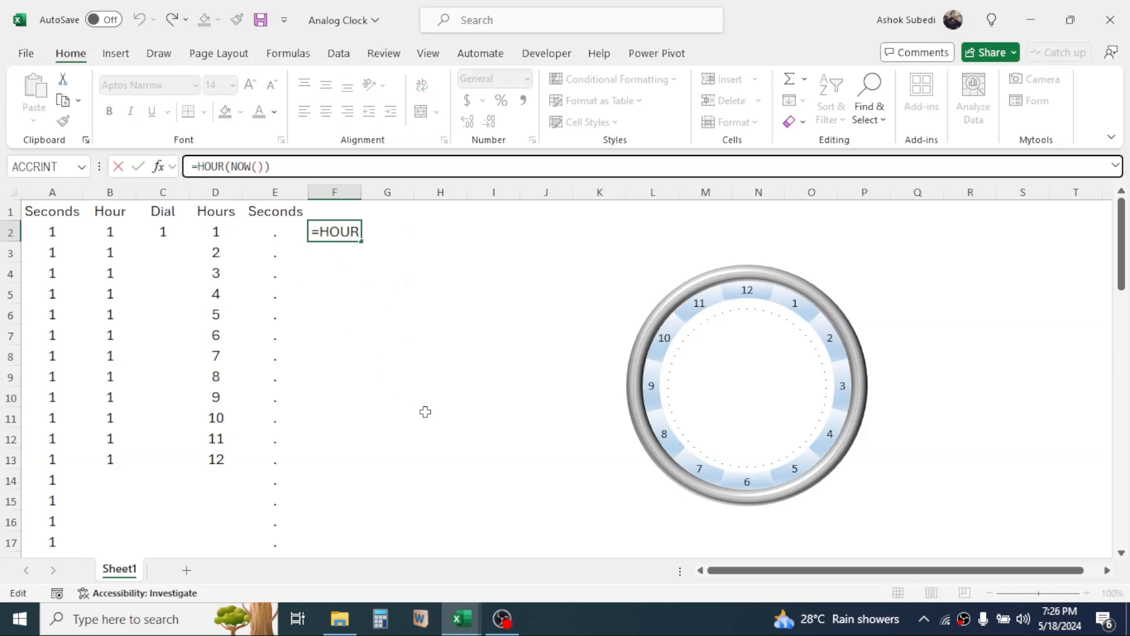
pyautogui.write('IF')
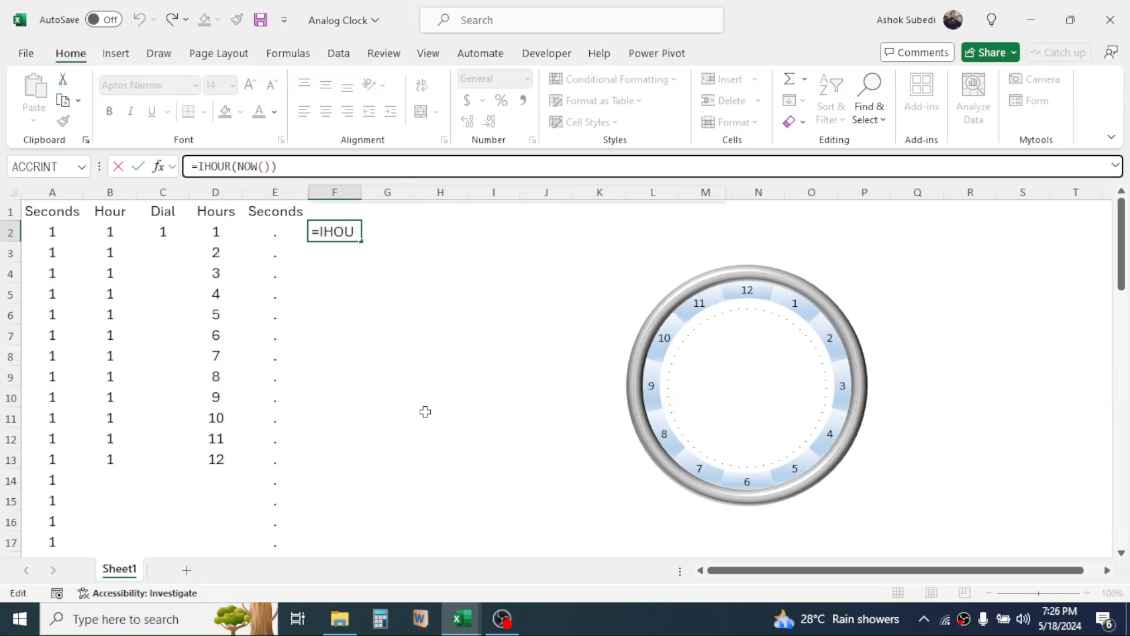
pyautogui.write('(')
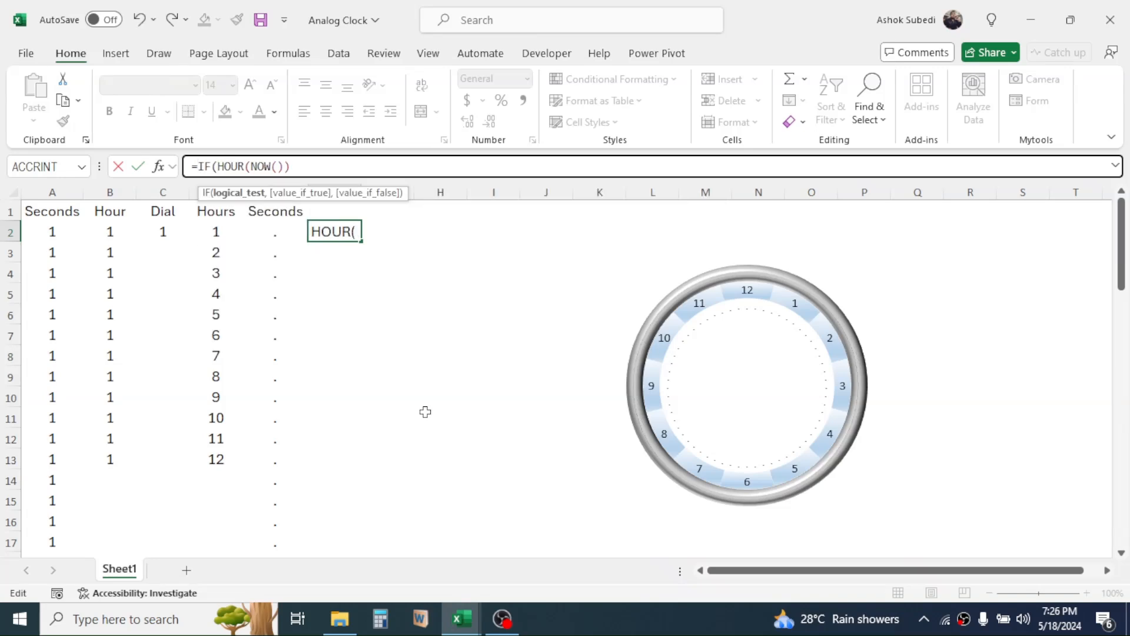
pyautogui.click(299, 167)
pyautogui.write('>=12,')
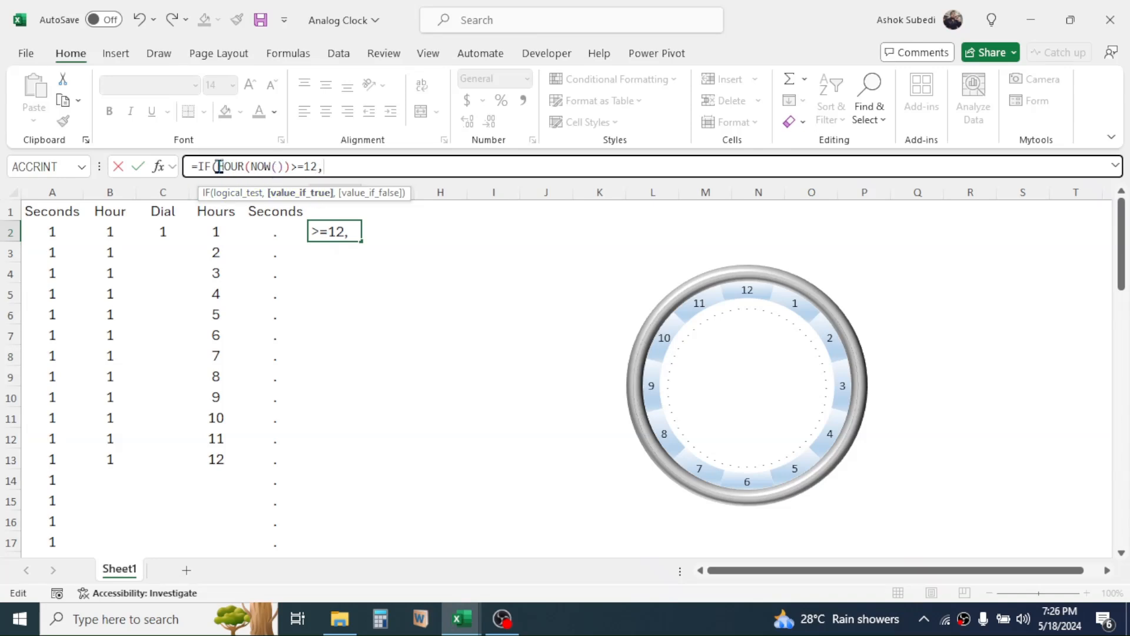
# Complete F2's IF formula to return HOUR(NOW())-12 when the test is true and HOUR(NOW()) otherwise.
pyautogui.moveTo(220, 166); pyautogui.dragTo(291, 170)
pyautogui.hotkey('ctrl', 'c')
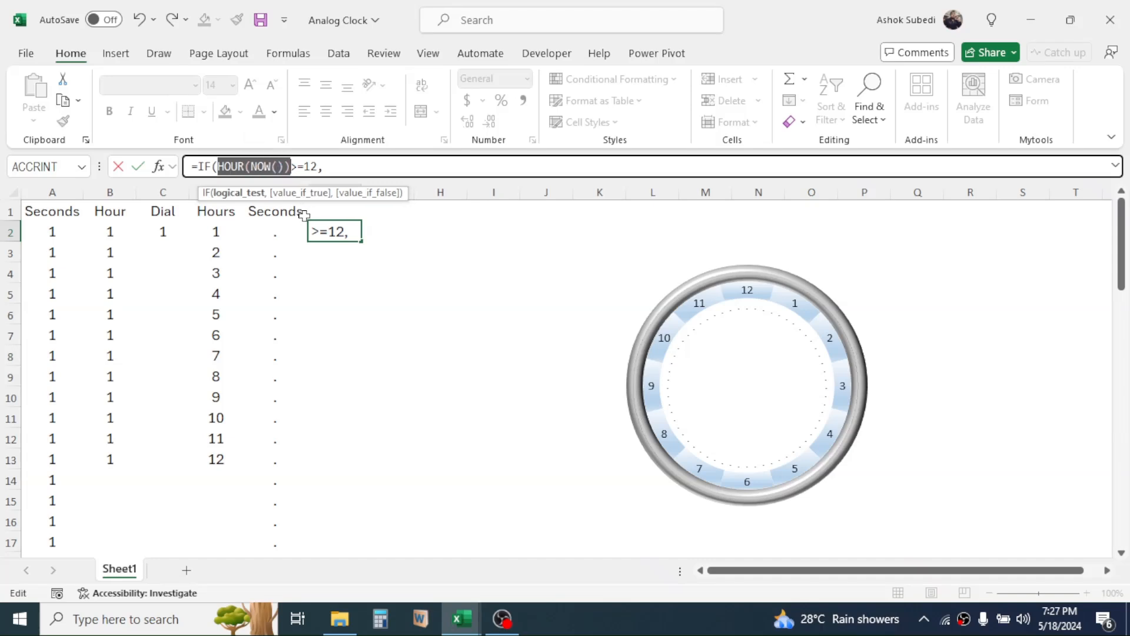
pyautogui.click(342, 166)
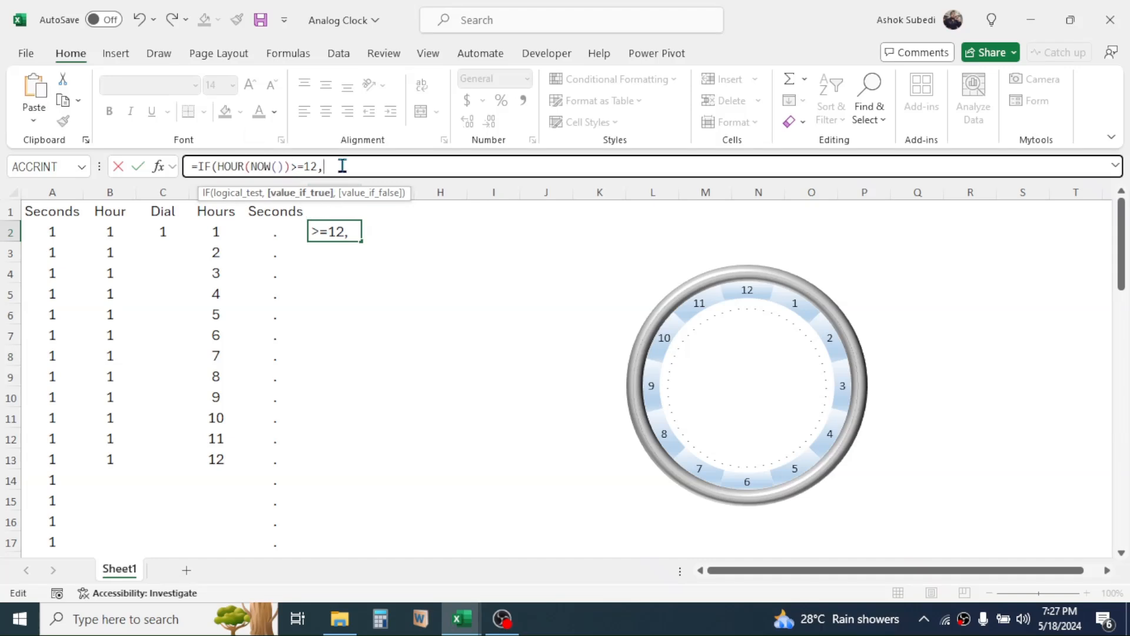
pyautogui.hotkey('ctrl', 'v')
pyautogui.write('-')
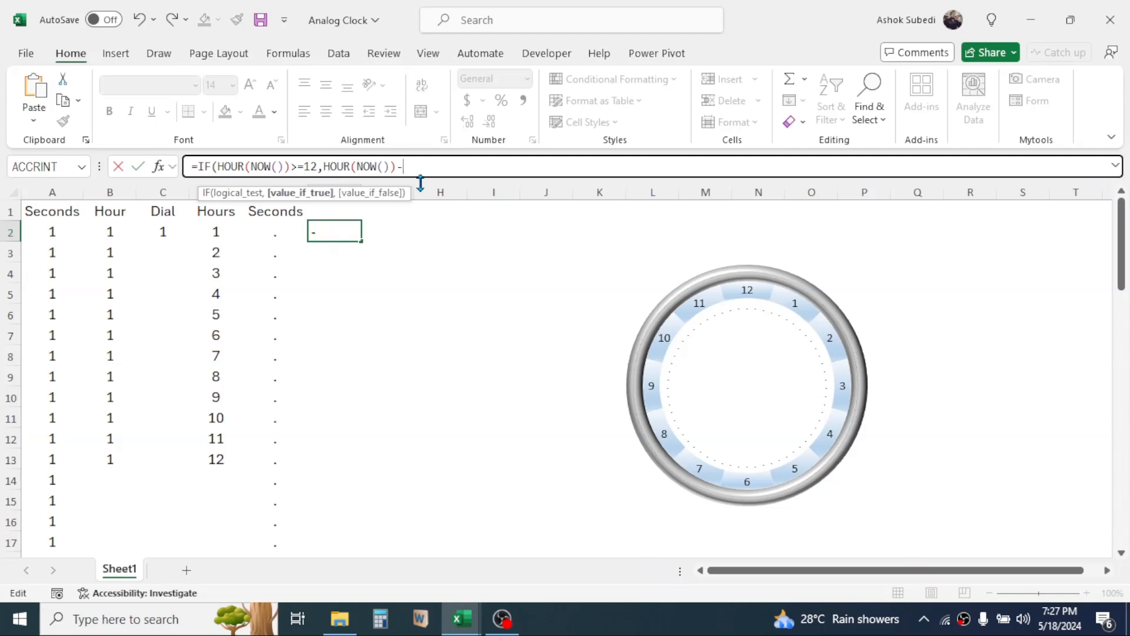
pyautogui.write('12,')
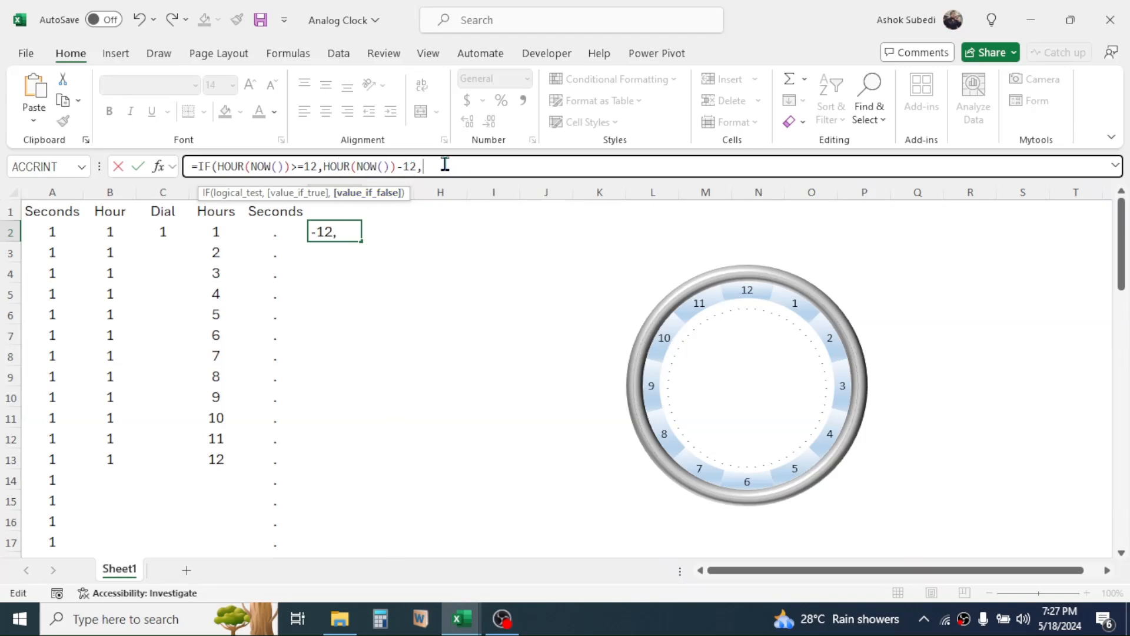
pyautogui.write('HOUR(NOW())')
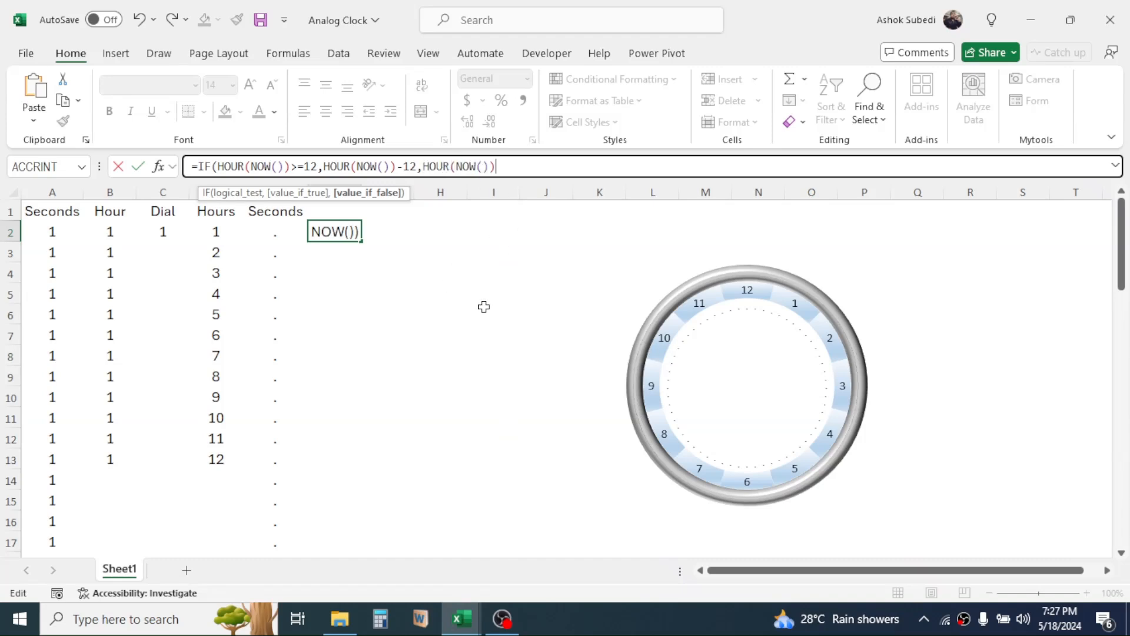
pyautogui.write(')')
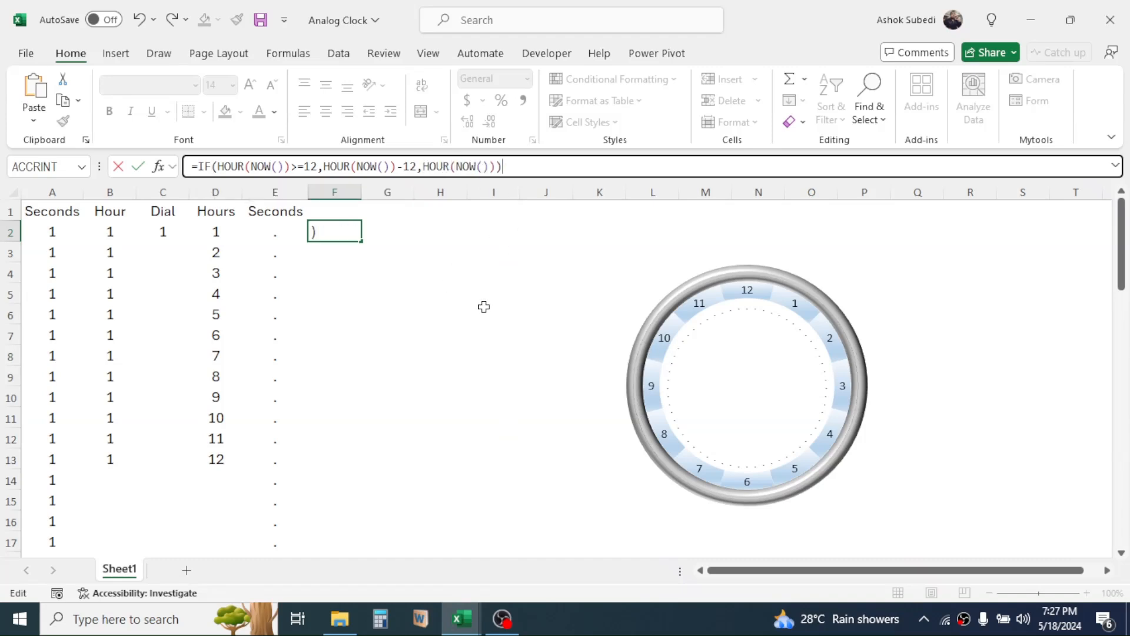
pyautogui.press('Return')
pyautogui.click(449, 252)
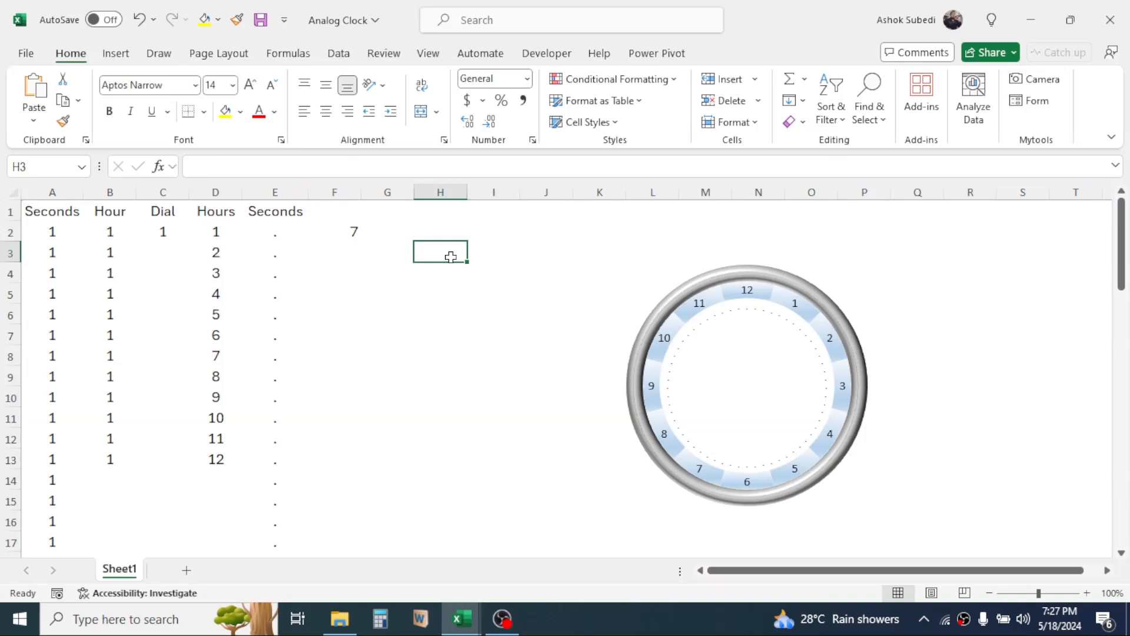
pyautogui.click(339, 234)
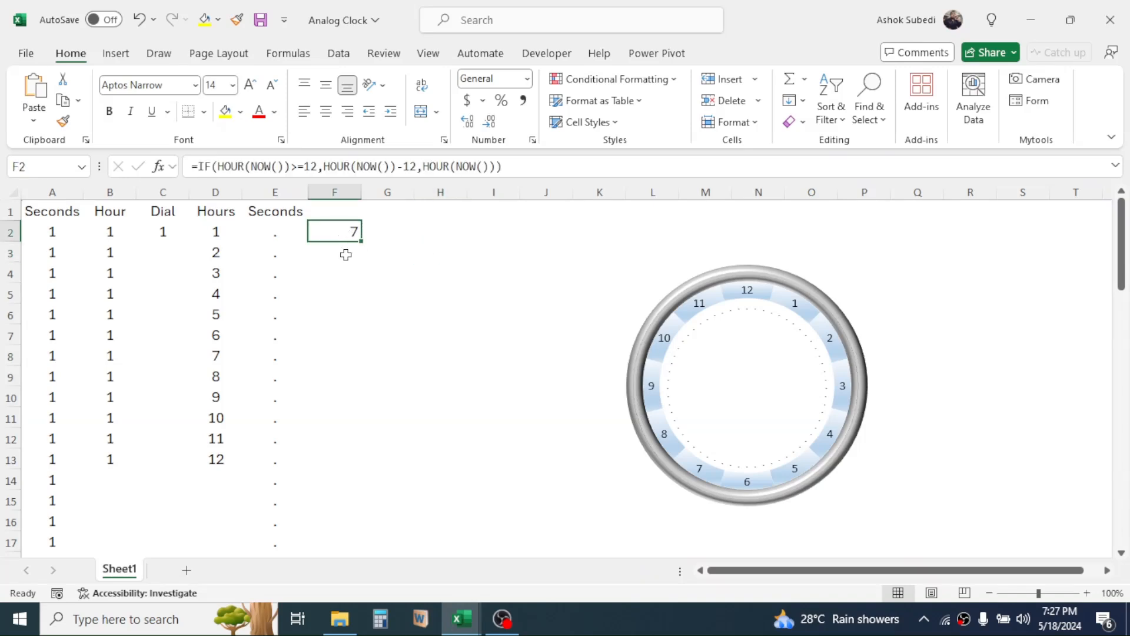
# Append +MINUTE(NOW())/60 to the IF formula in cell F2.
pyautogui.moveTo(1048, 616)
pyautogui.click(523, 166)
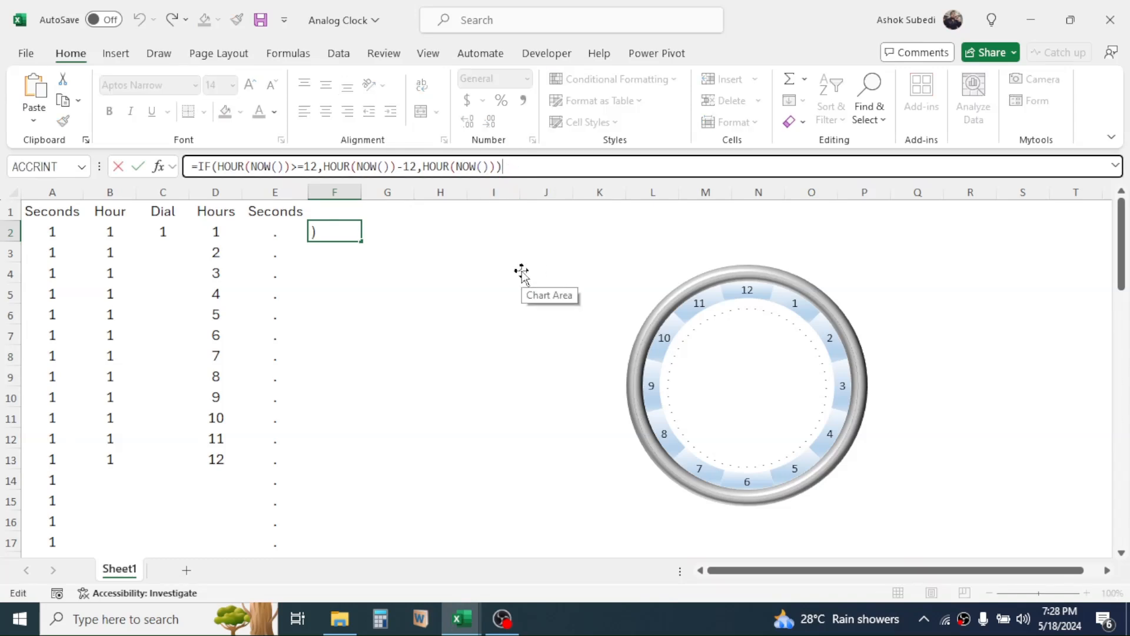
pyautogui.write('+MINUTE')
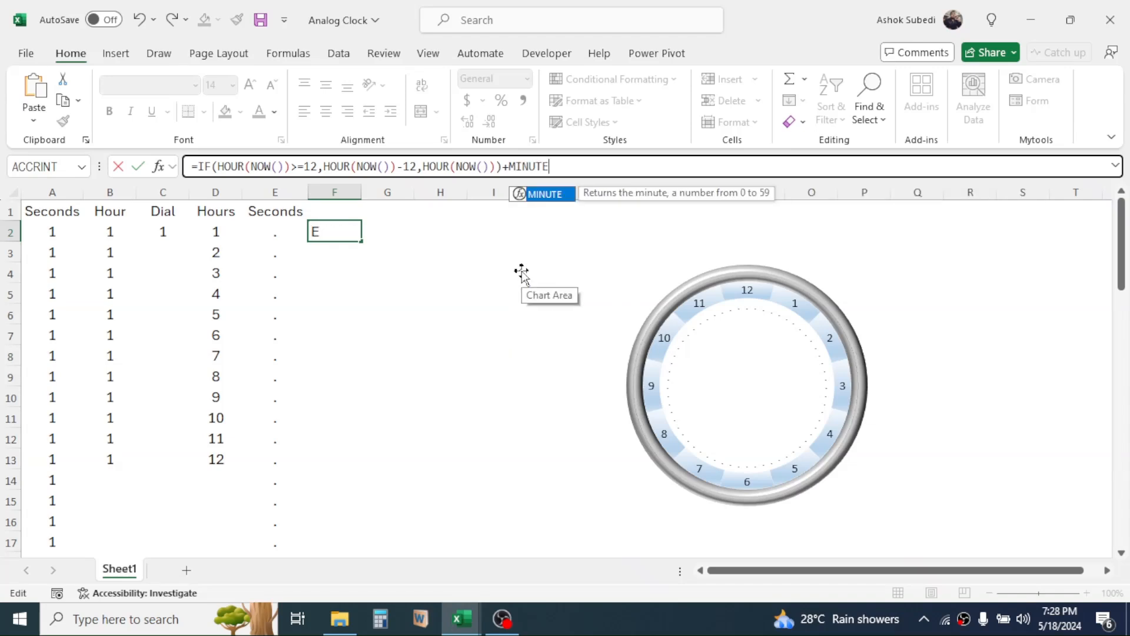
pyautogui.write('(')
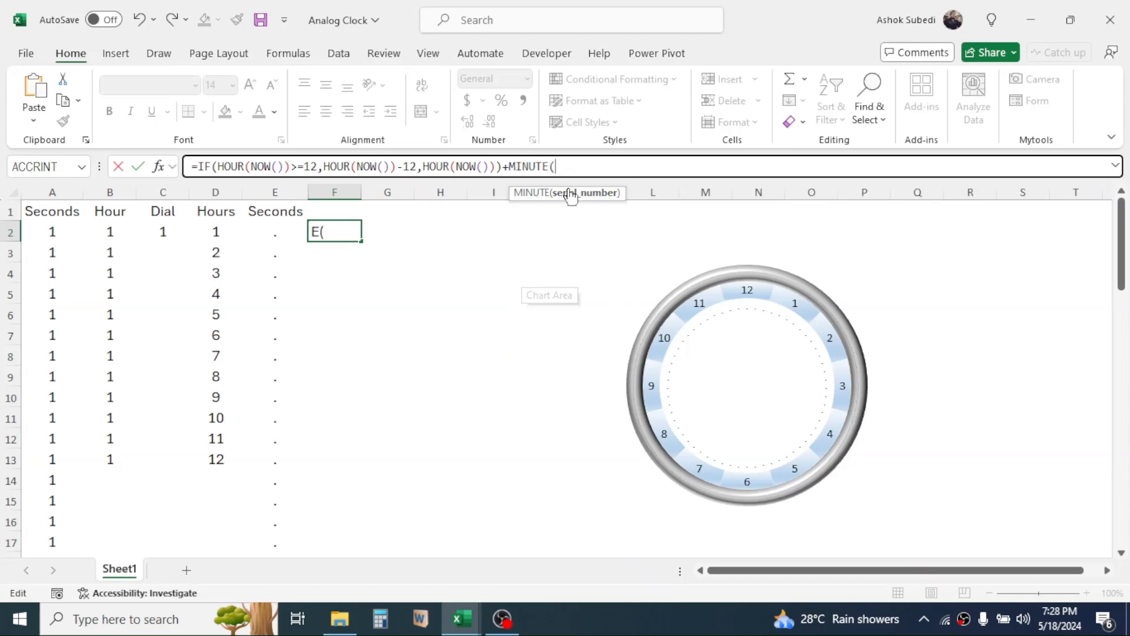
pyautogui.write('NOW())')
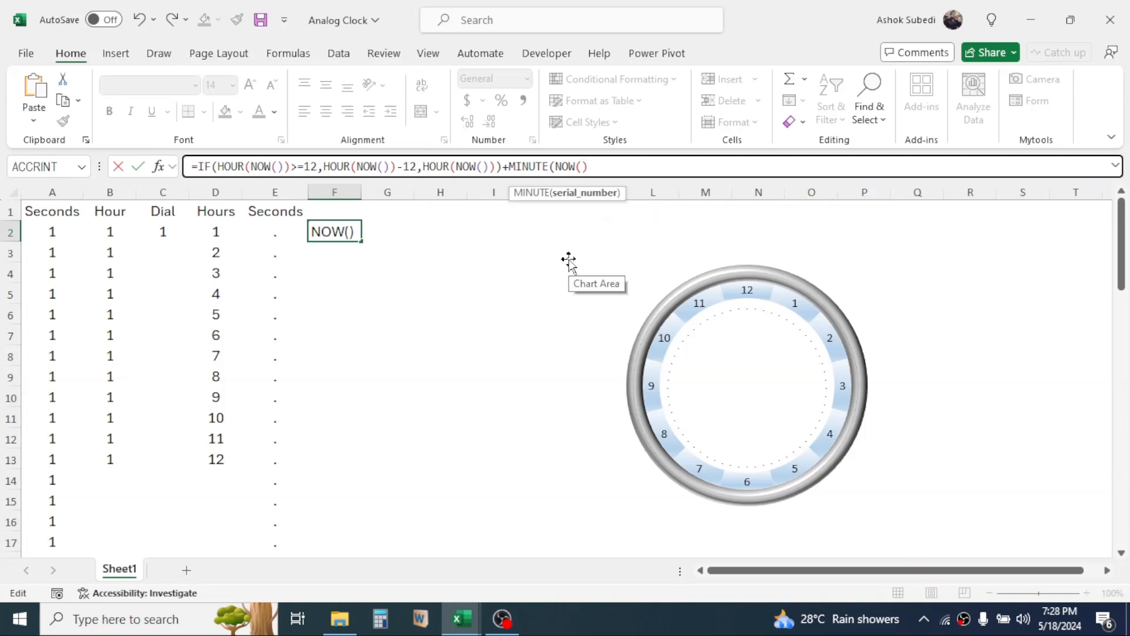
pyautogui.write('/60')
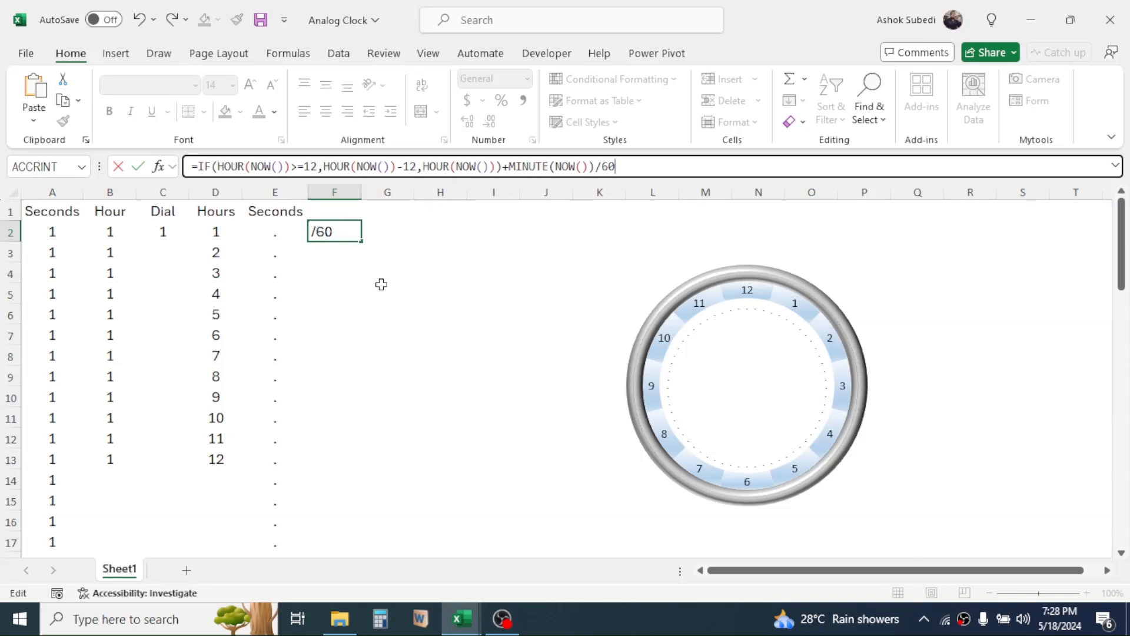
pyautogui.press('Return')
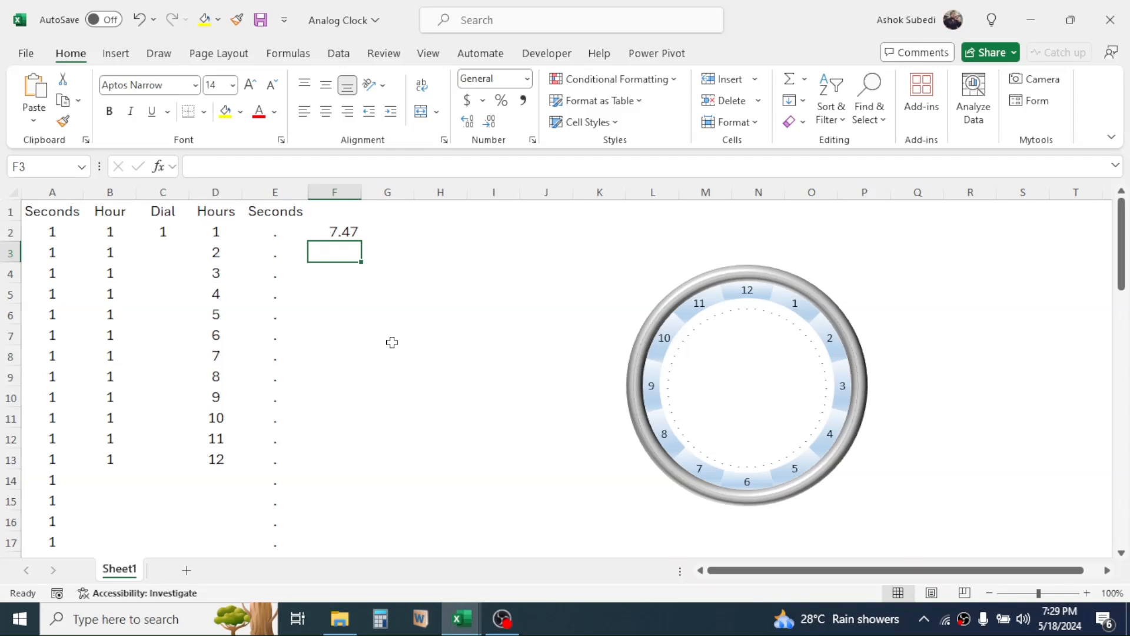
# Enter 5 in cell F3 and the formula =12-F2 in cell F4.
pyautogui.write('5')
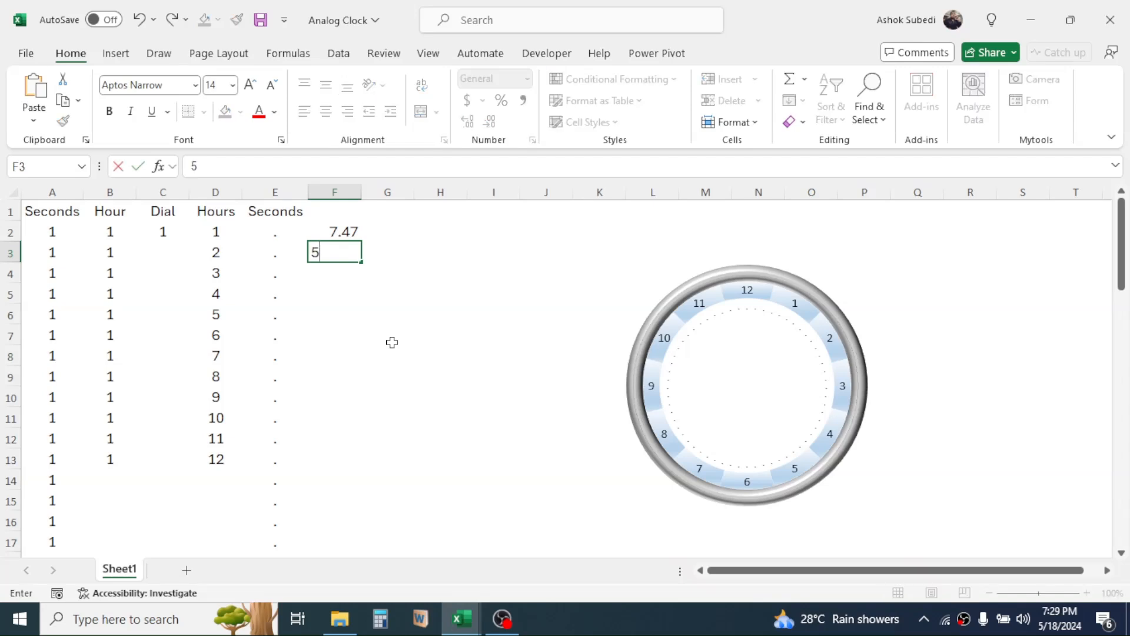
pyautogui.press('Return')
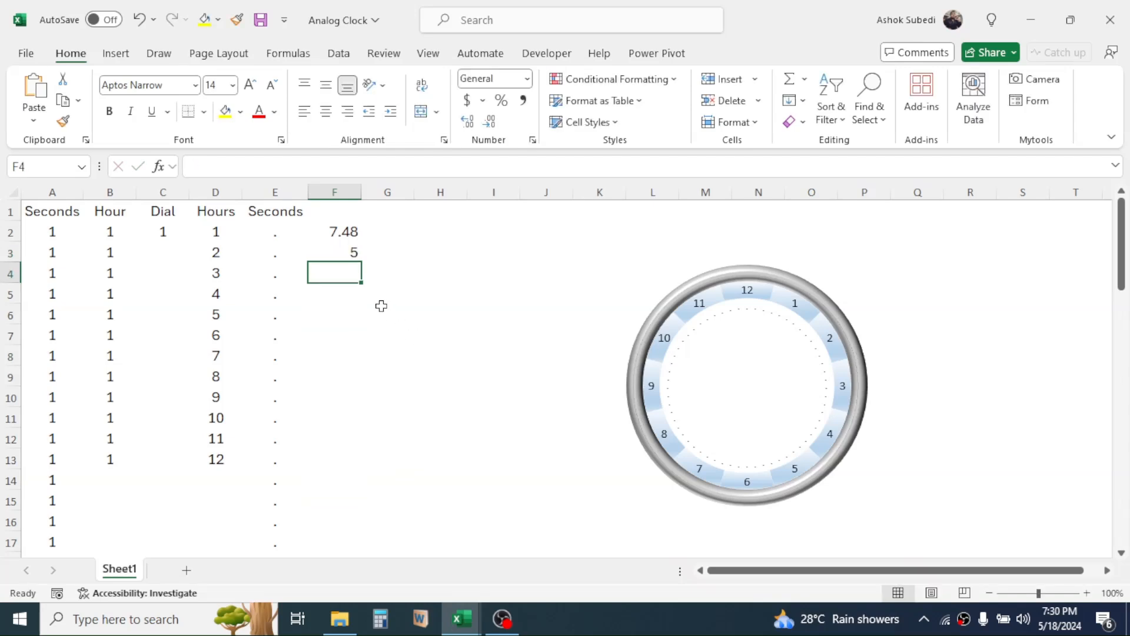
pyautogui.write('=')
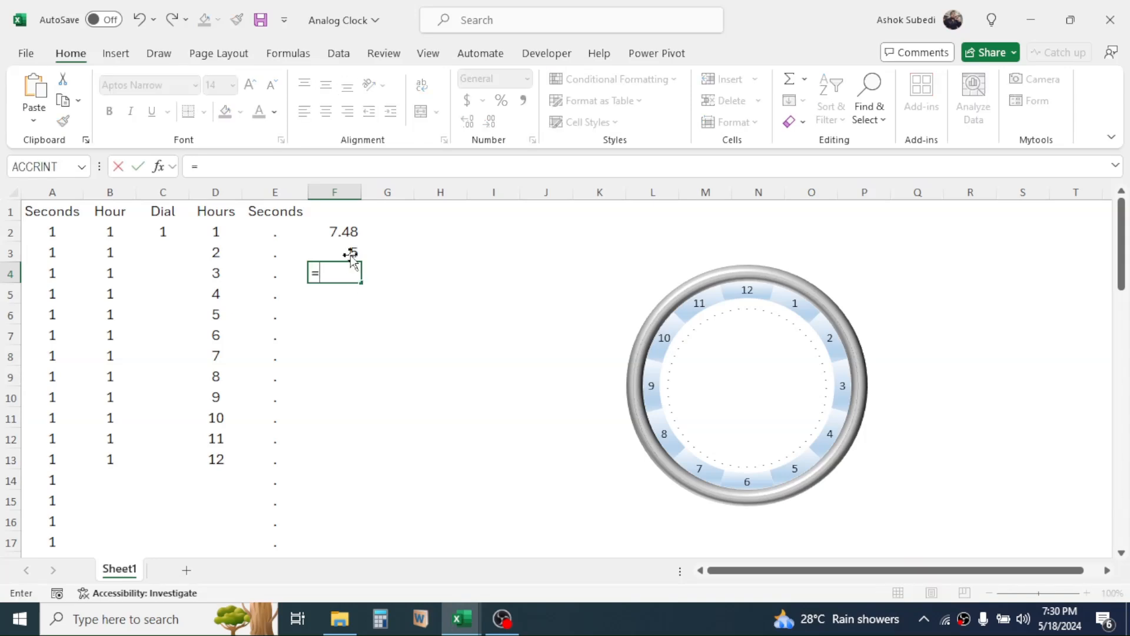
pyautogui.write('12')
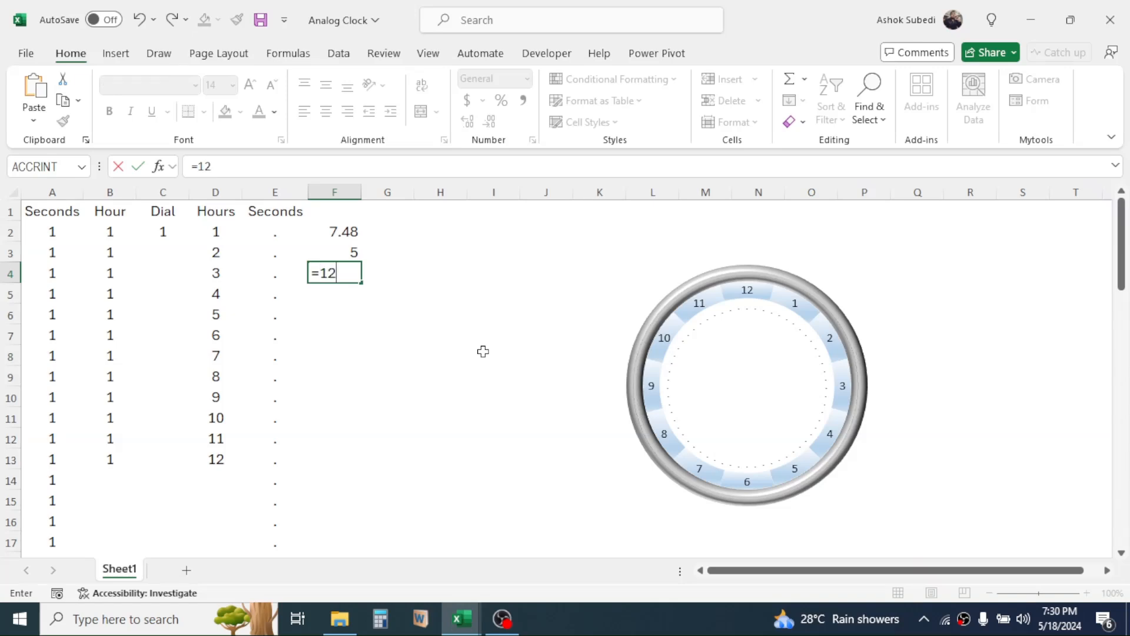
pyautogui.write('-')
pyautogui.click(330, 232)
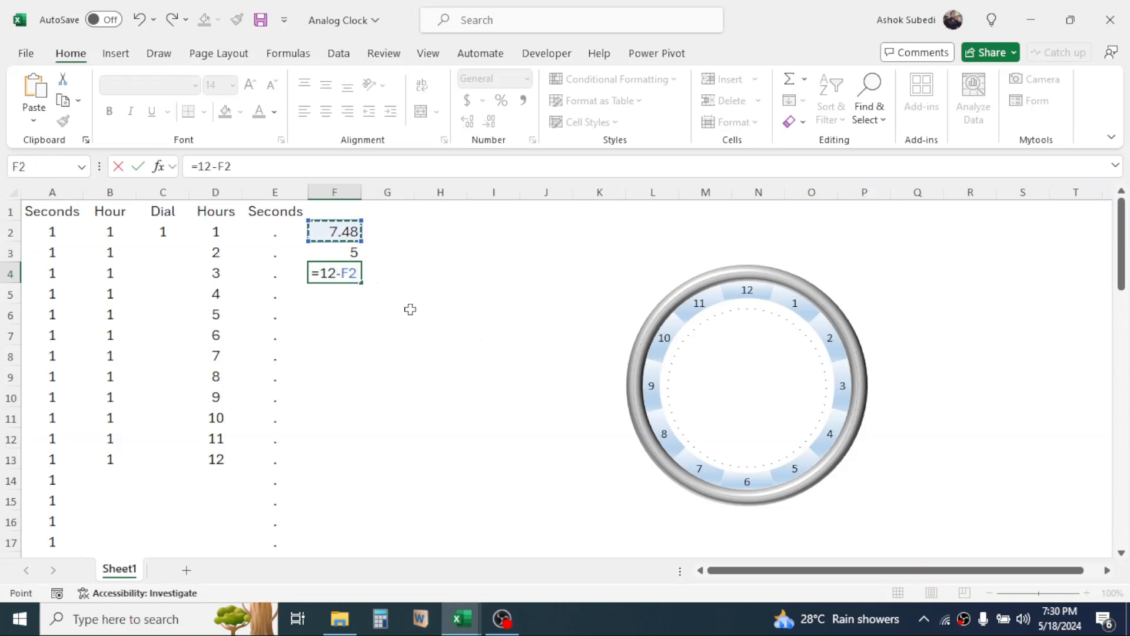
pyautogui.press('Return')
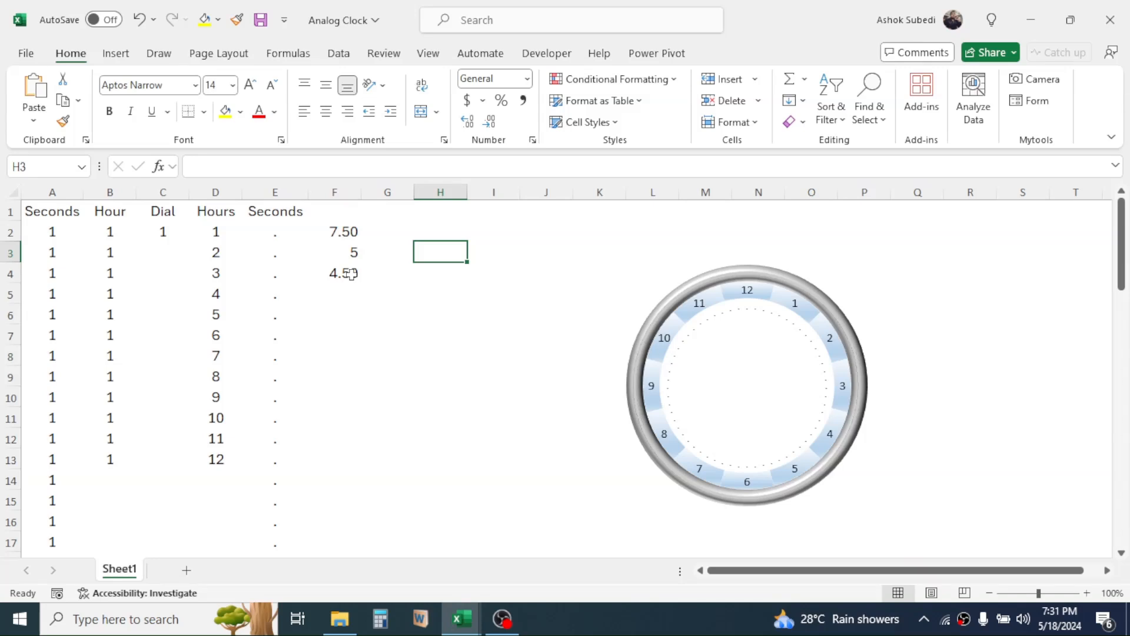
pyautogui.click(351, 271)
pyautogui.click(421, 255)
pyautogui.click(351, 232)
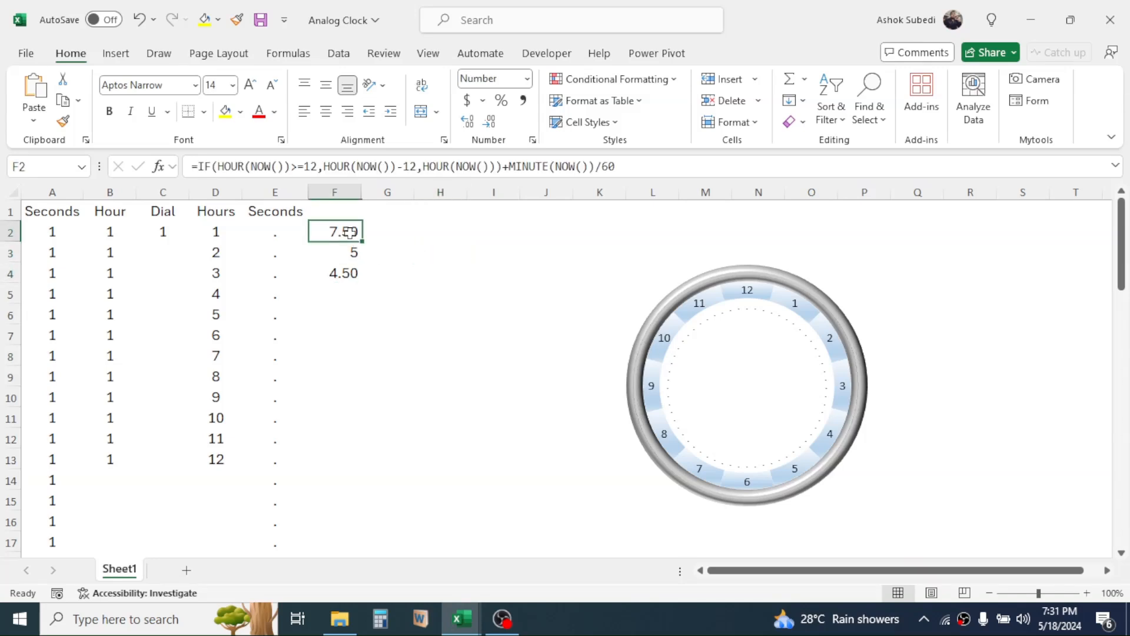
pyautogui.keyDown('ctrl'); pyautogui.click(351, 274); pyautogui.keyUp('ctrl')
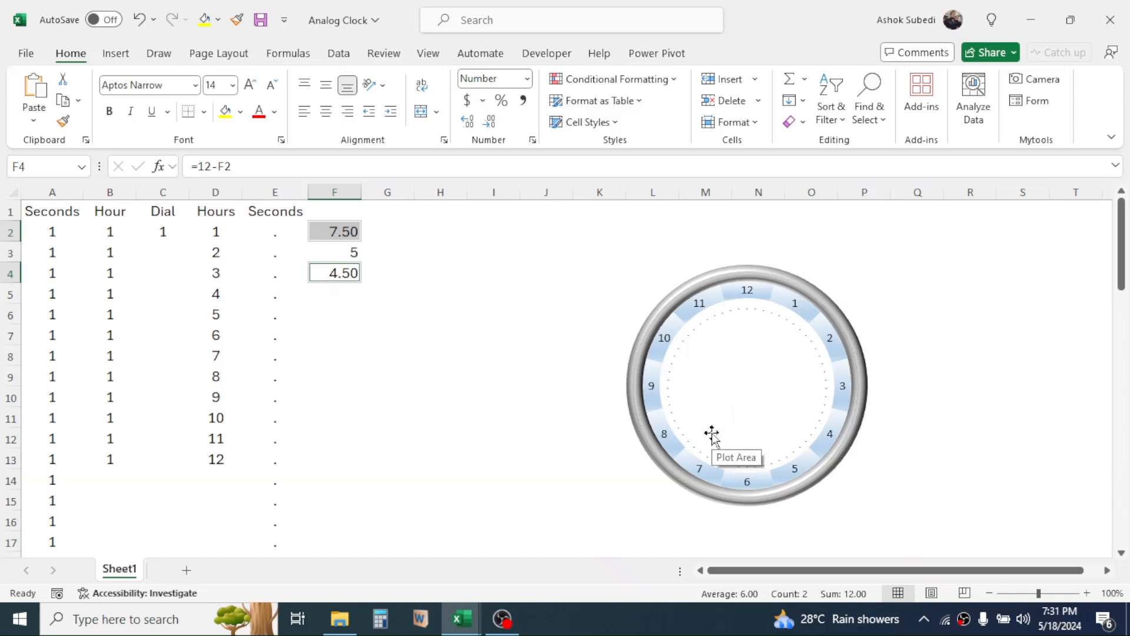
# Enter the formula =MINUTE(NOW()) in cell F6.
pyautogui.click(350, 314)
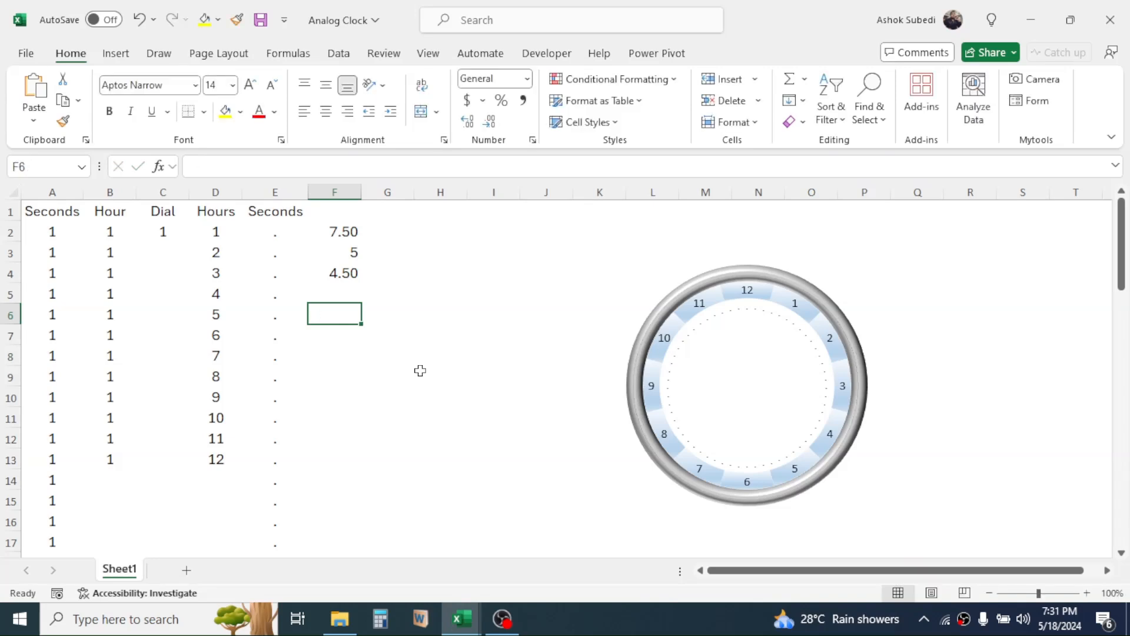
pyautogui.write('=MI')
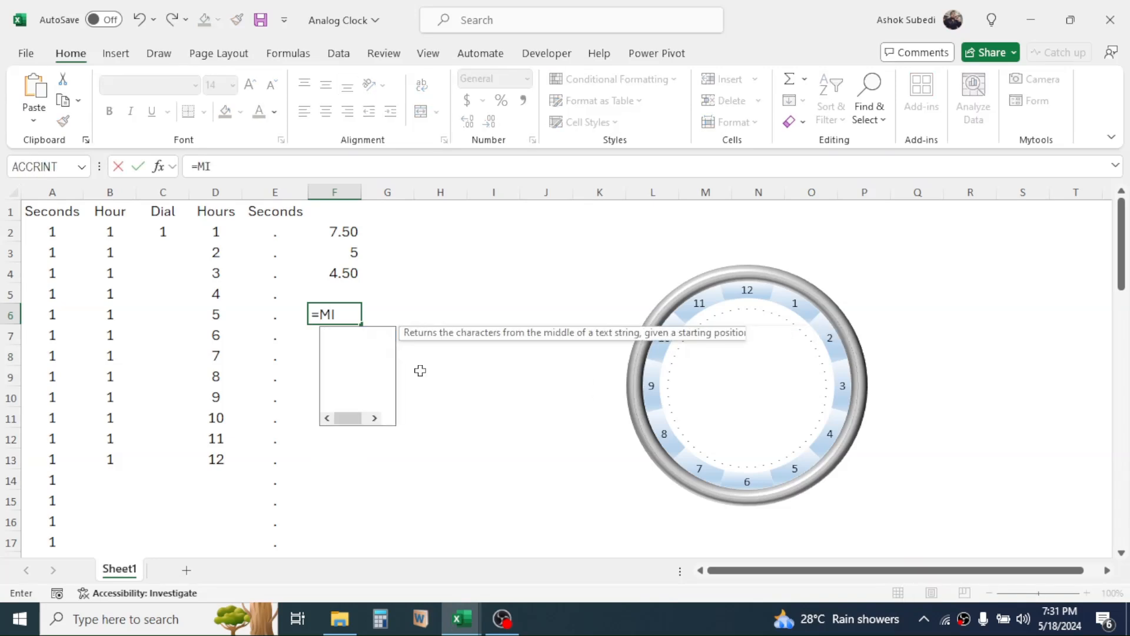
pyautogui.write('NUTE')
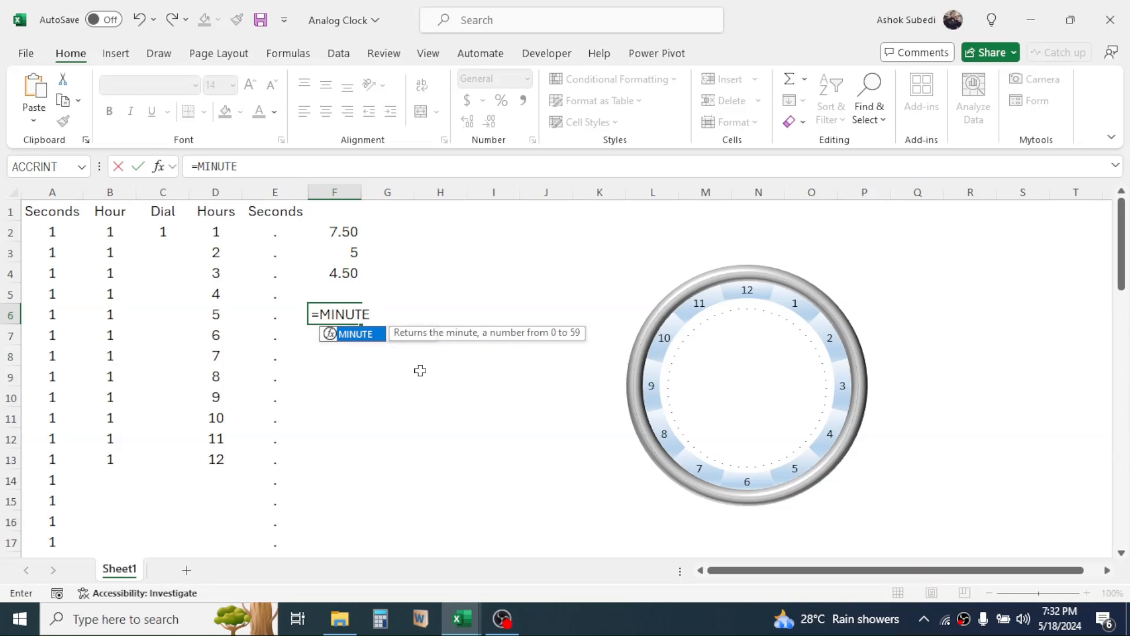
pyautogui.write('(')
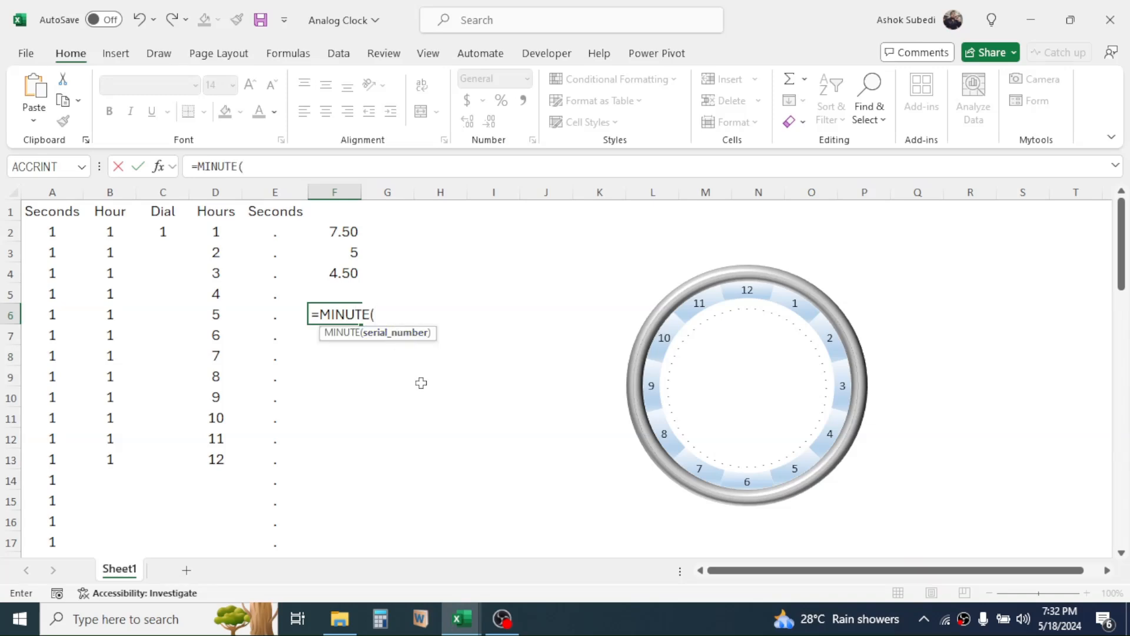
pyautogui.write('NOW(')
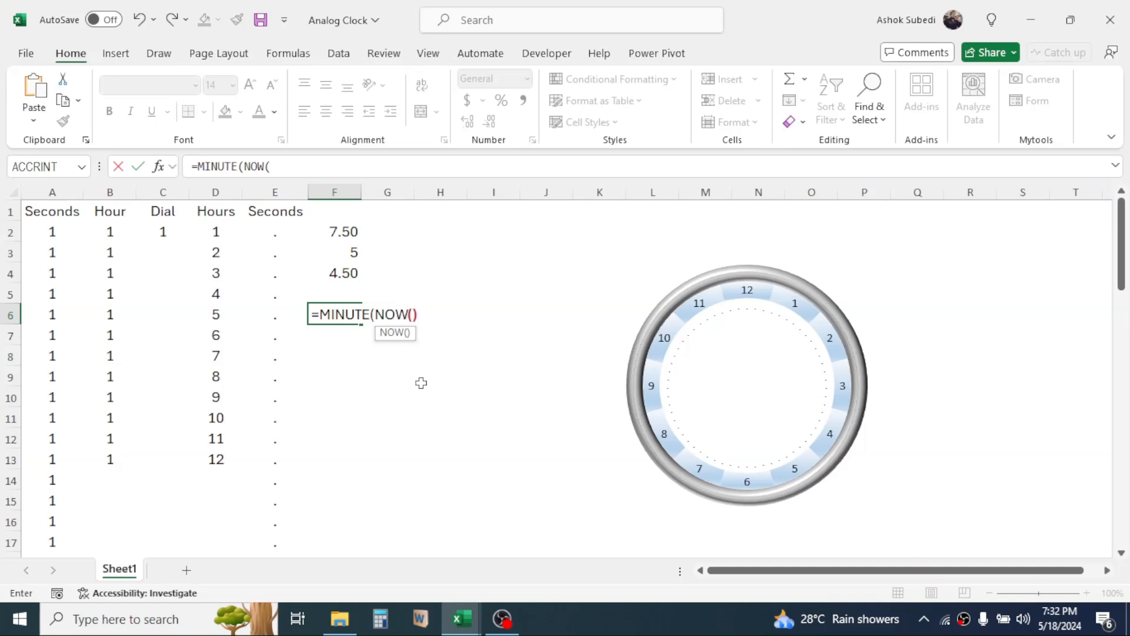
pyautogui.write('))')
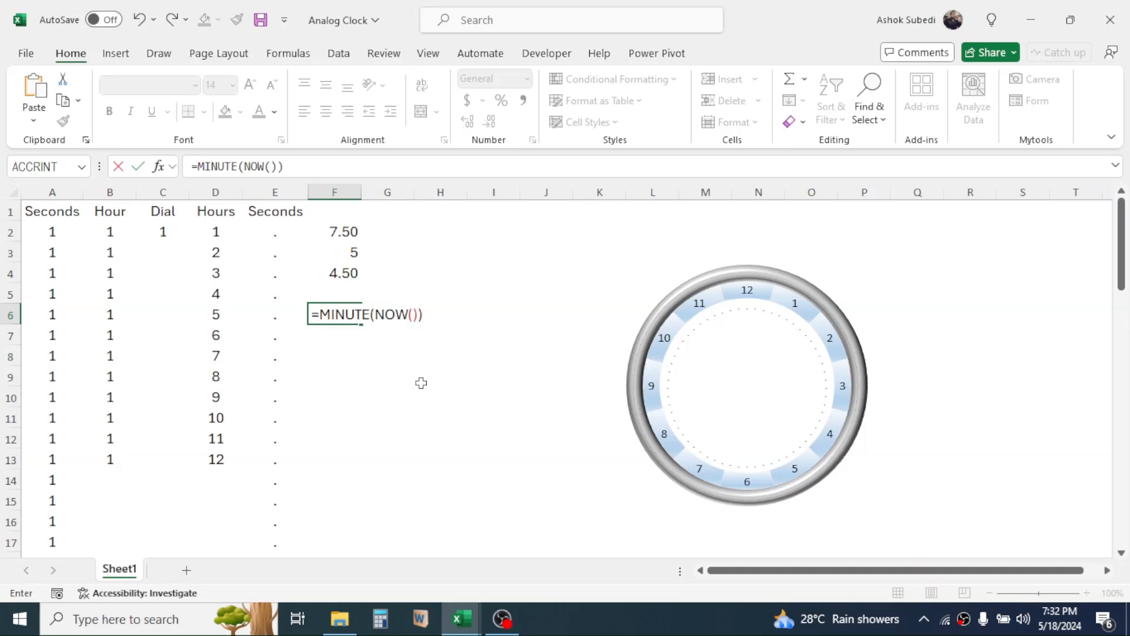
pyautogui.press('Return')
pyautogui.click(347, 314)
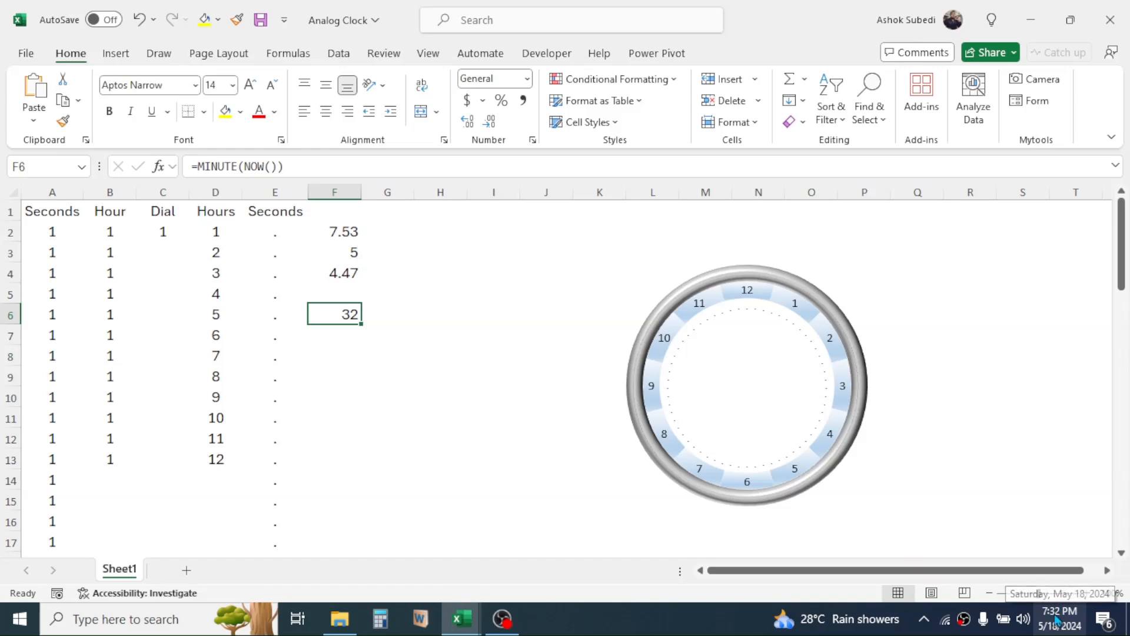
pyautogui.press('Return')
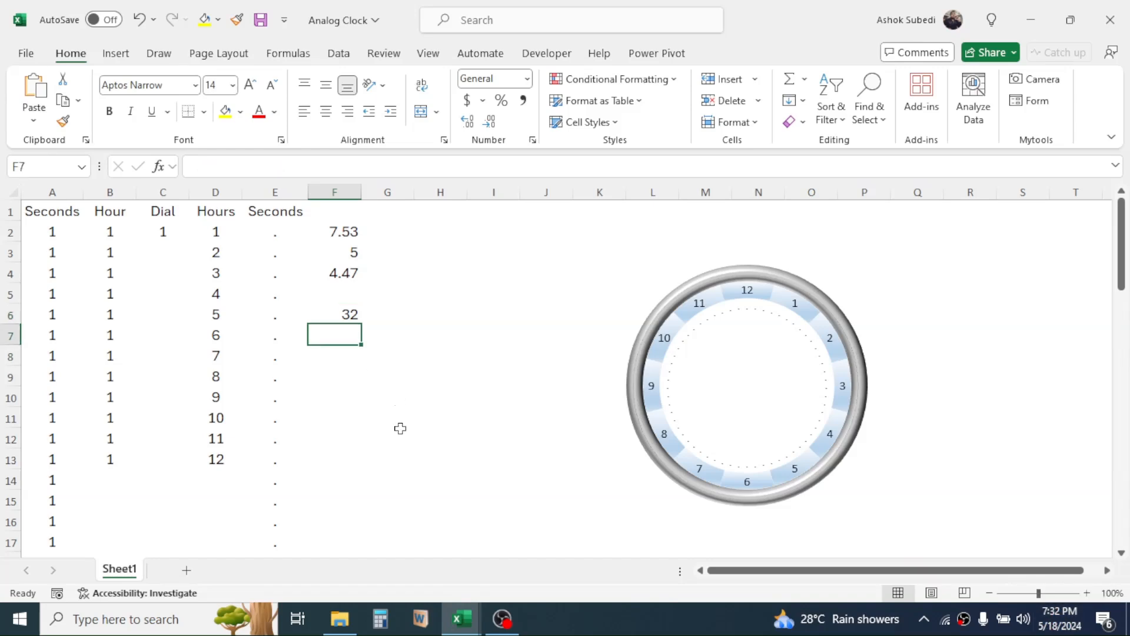
# Enter 5 in cell F7 and the formula =60-F6 in cell F8.
pyautogui.write('5')
pyautogui.press('Return')
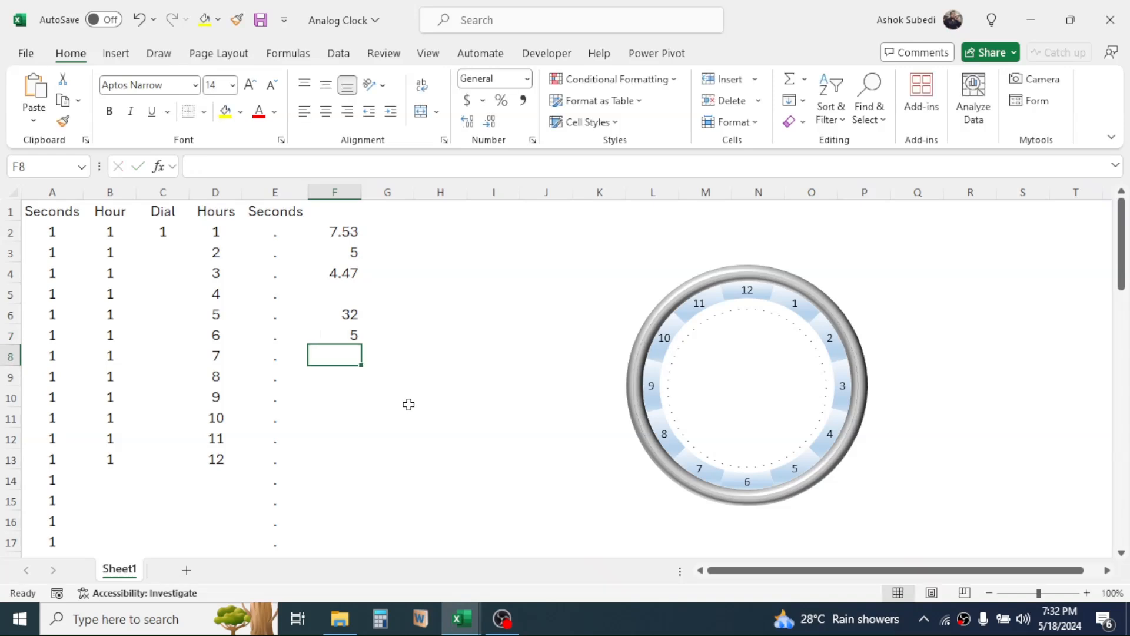
pyautogui.write('=60-')
pyautogui.click(350, 315)
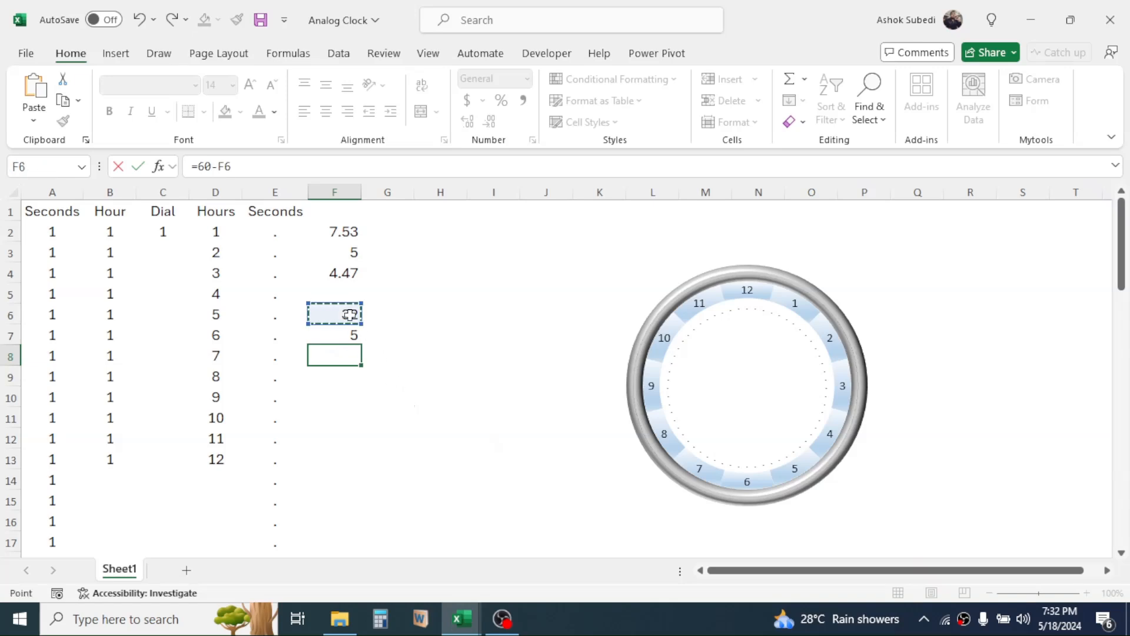
pyautogui.press('Return')
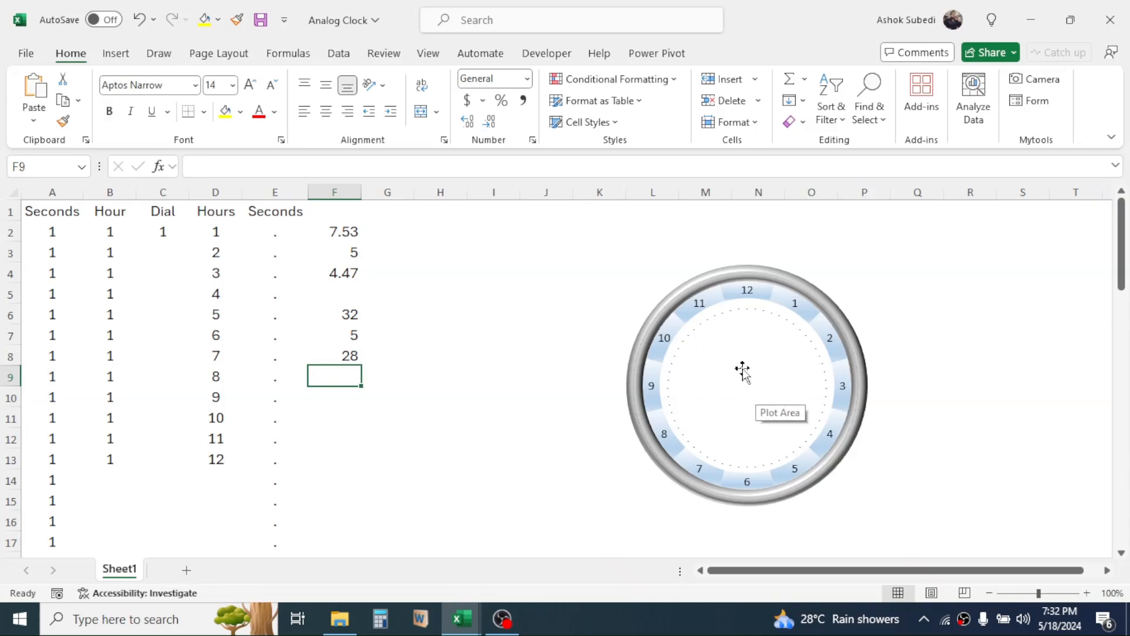
# Enter the formula =SECOND(NOW()) in cell F10.
pyautogui.press('Down')
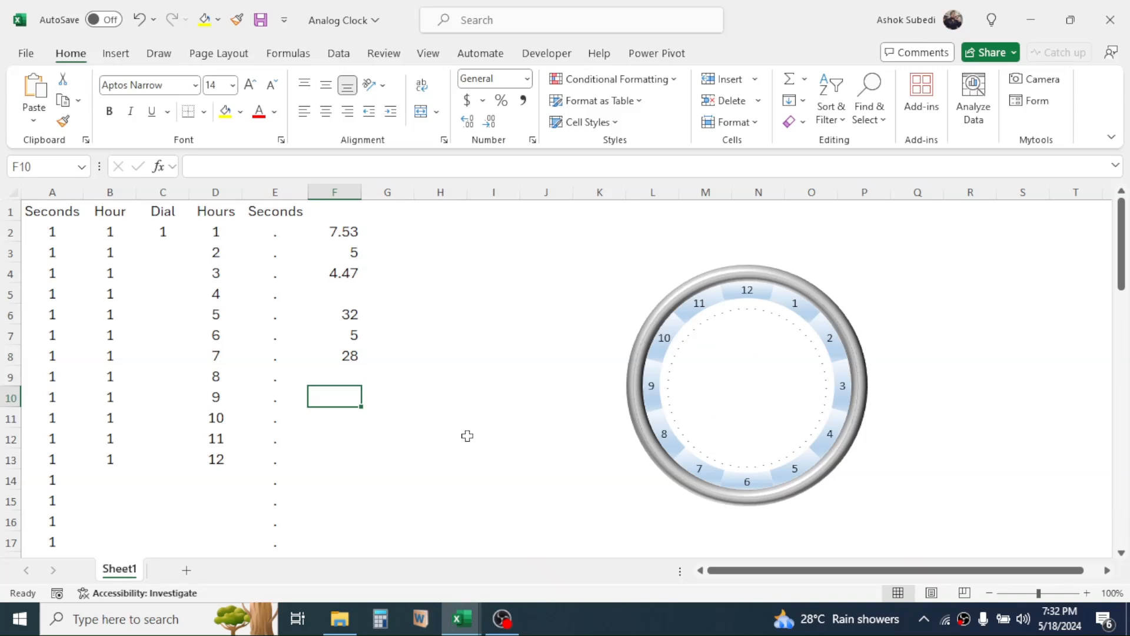
pyautogui.write('=SE')
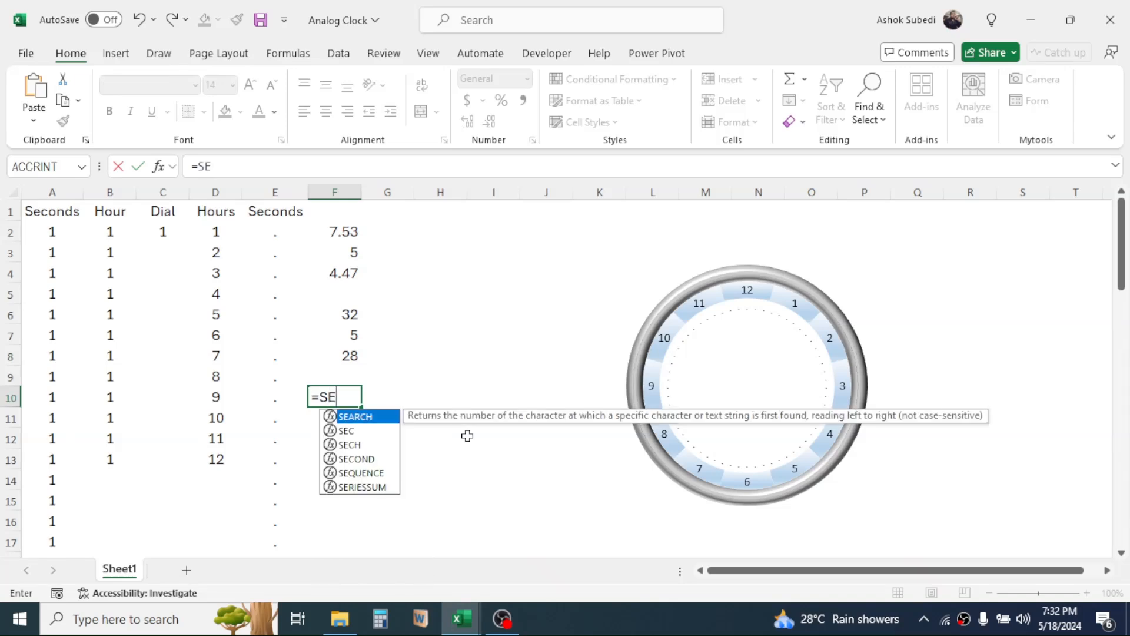
pyautogui.write('COND(N')
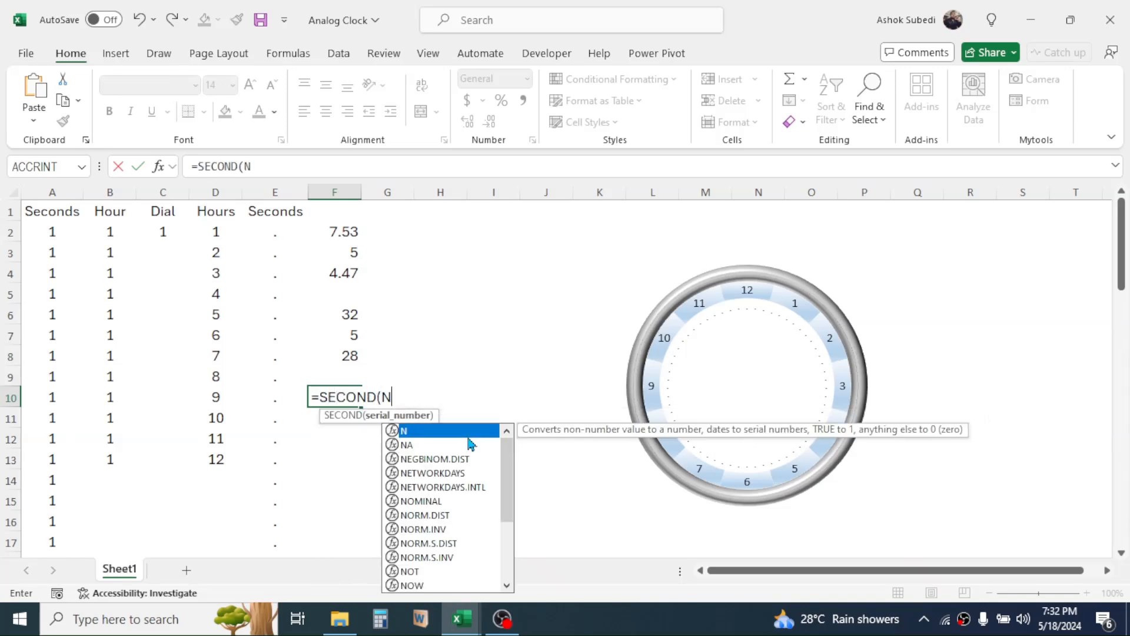
pyautogui.write('OW()')
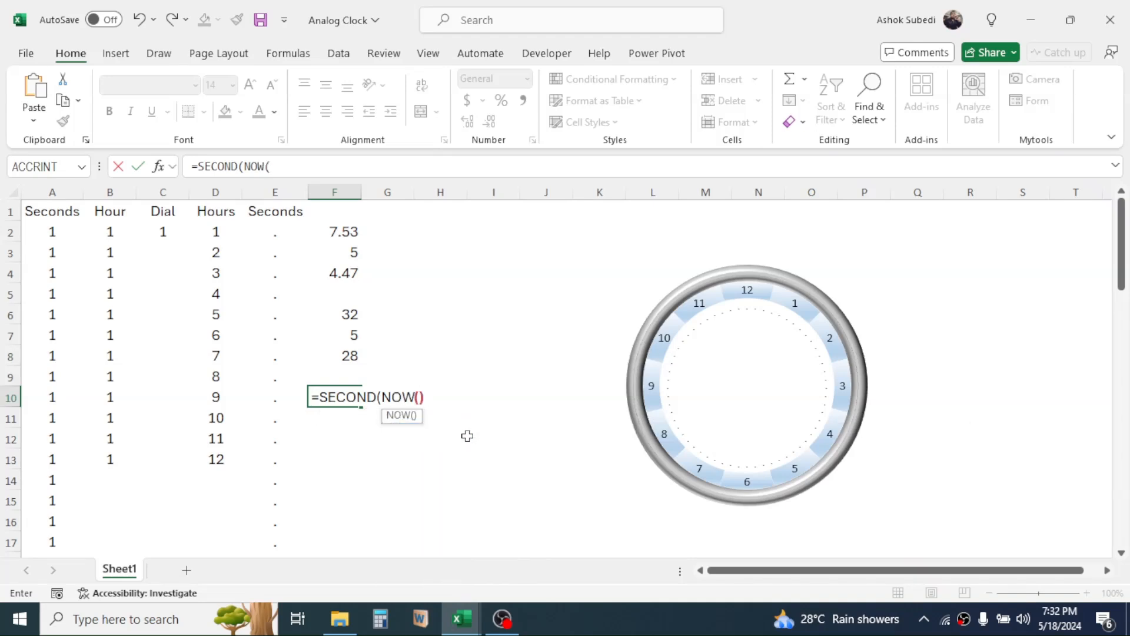
pyautogui.write(')')
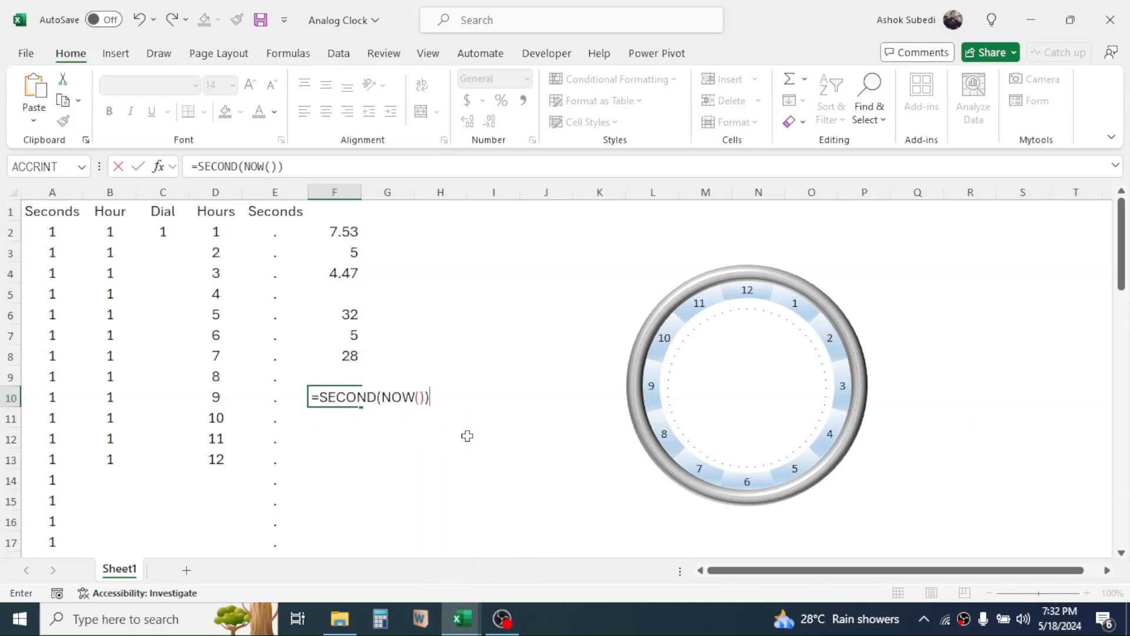
pyautogui.press('Return')
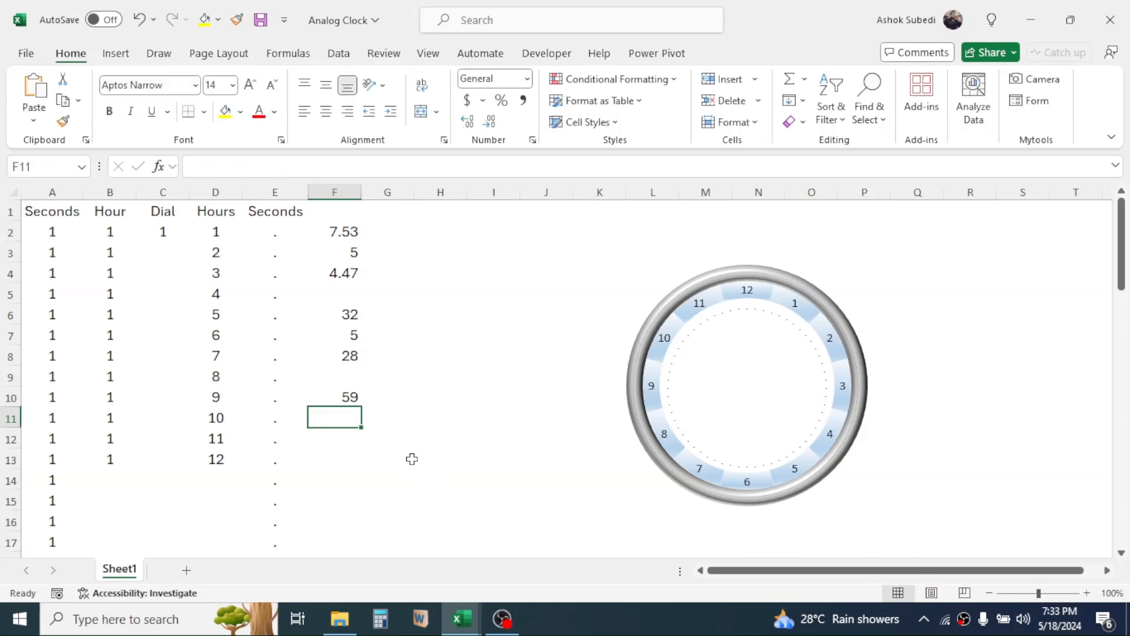
# Enter 5 in cell F11 and the formula =60-F10 in cell F12.
pyautogui.write('5')
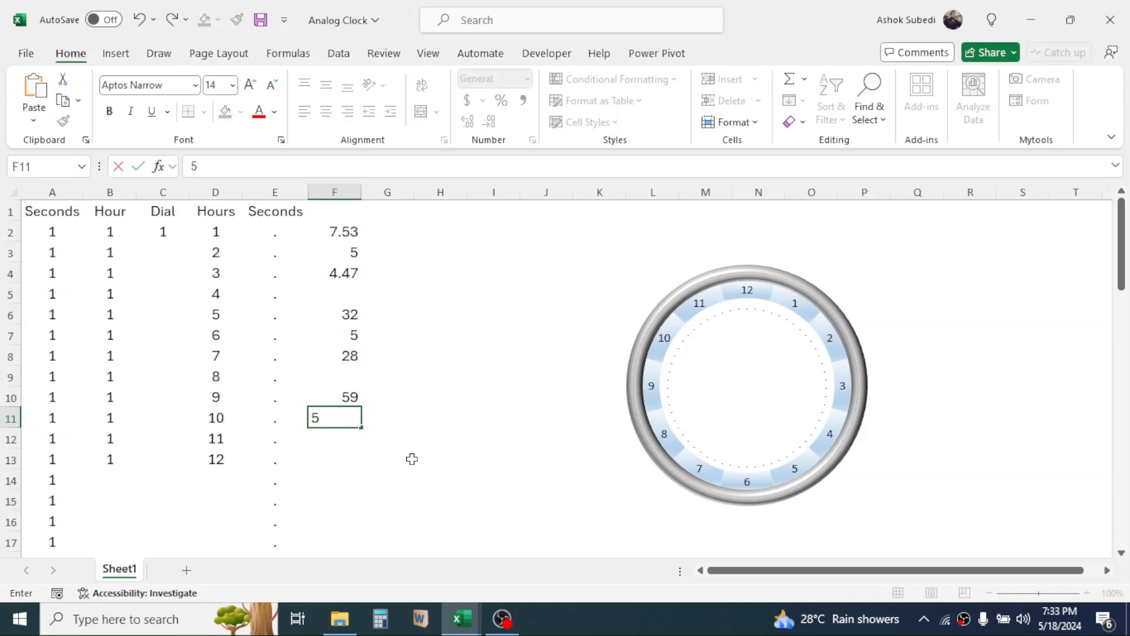
pyautogui.press('Return')
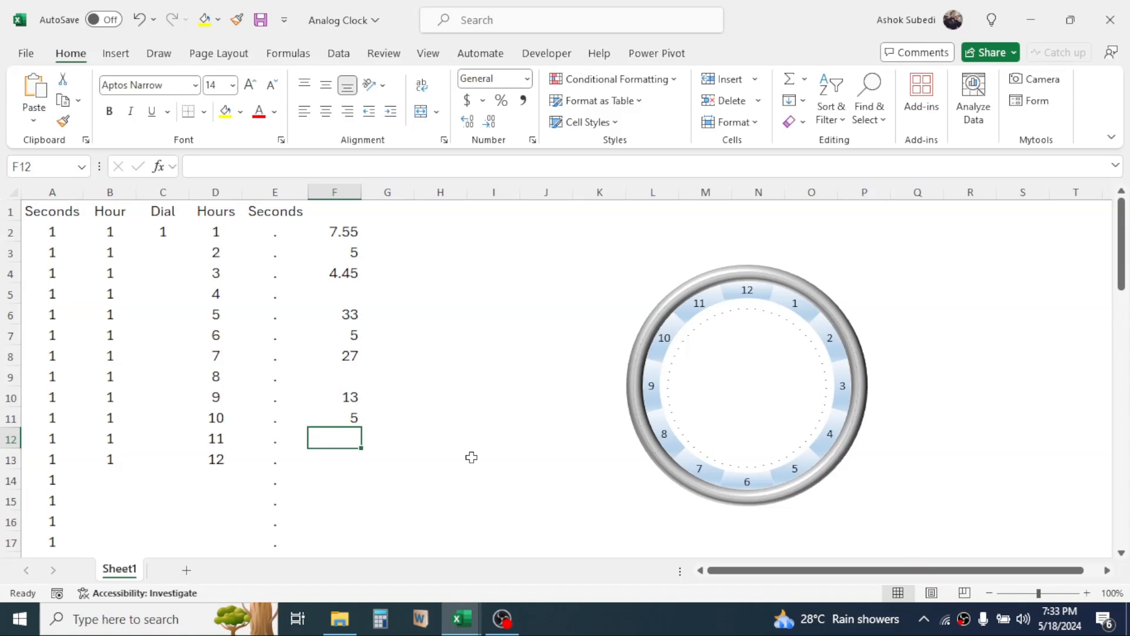
pyautogui.write('=')
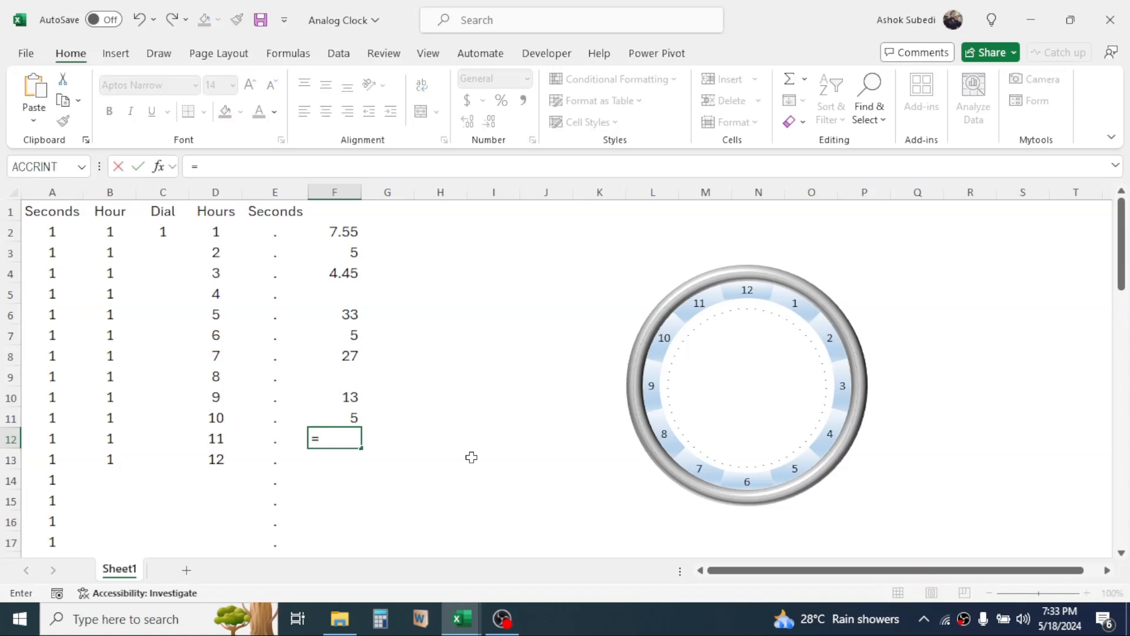
pyautogui.write('60-F10')
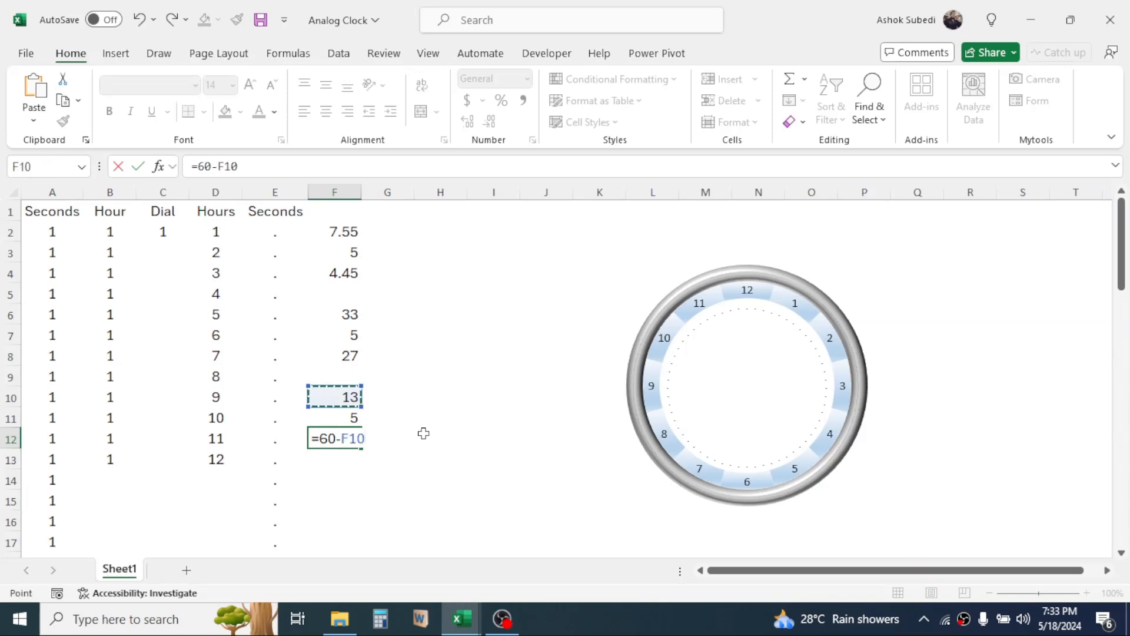
pyautogui.press('Return')
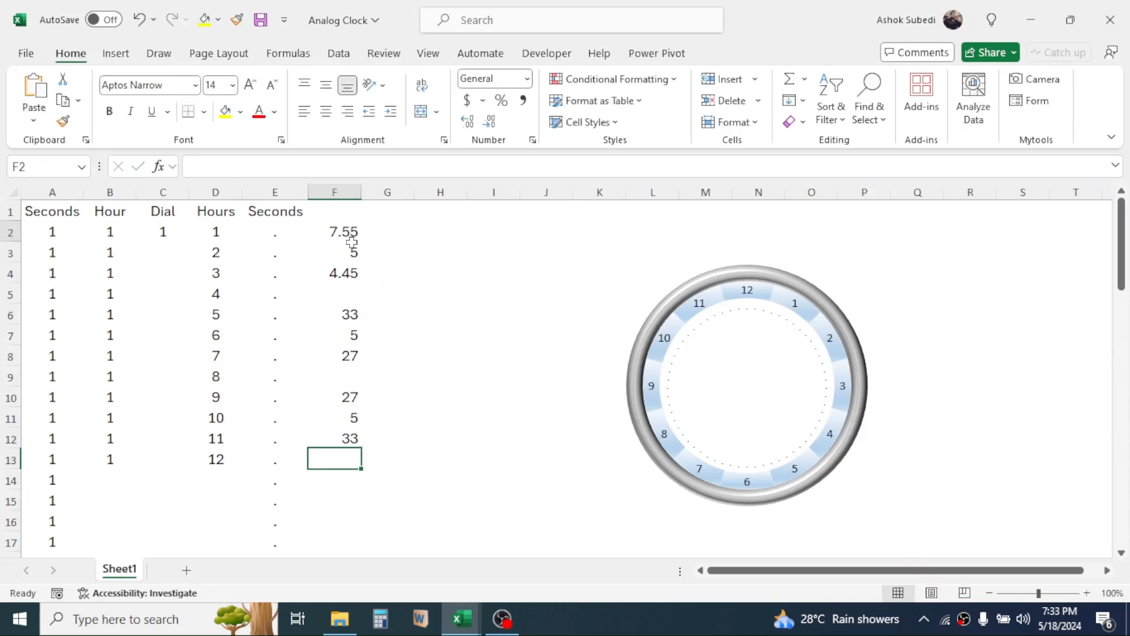
# Move the clock chart further right on the sheet so the dial starts around column Q, freeing the space beside the data.
pyautogui.moveTo(344, 231); pyautogui.dragTo(347, 273)
pyautogui.moveTo(350, 313); pyautogui.dragTo(369, 428)
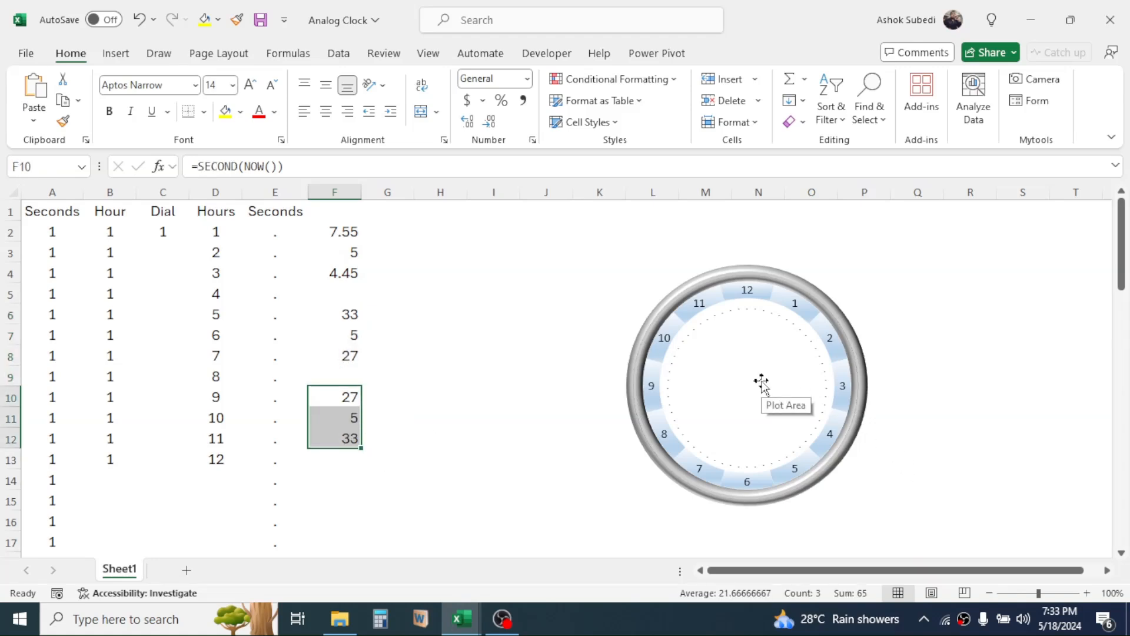
pyautogui.click(708, 280)
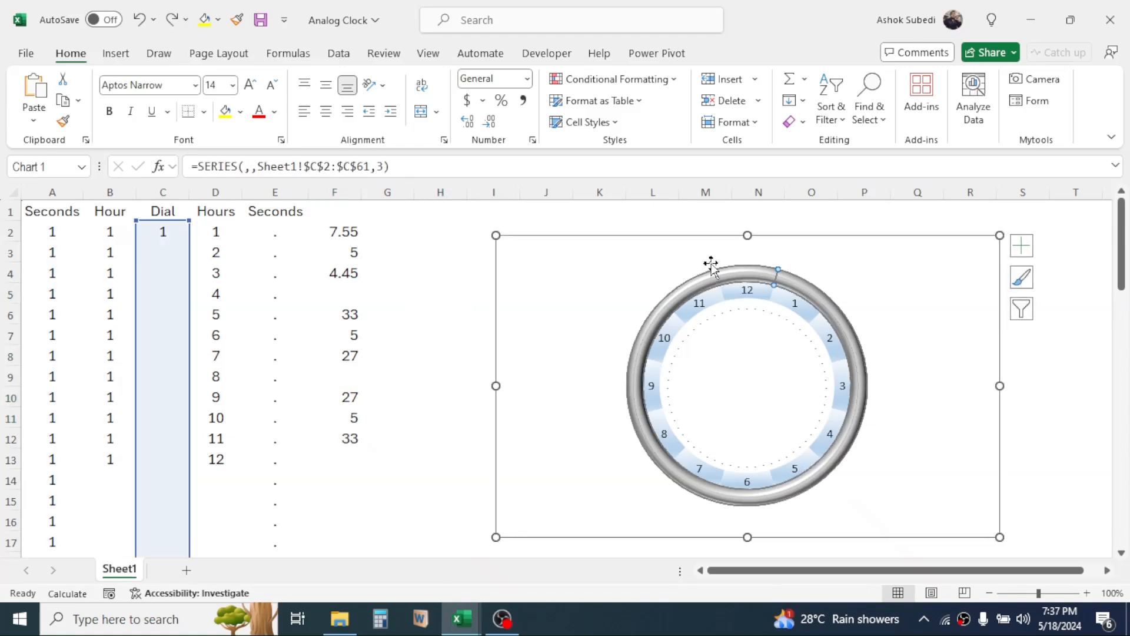
pyautogui.moveTo(681, 238); pyautogui.dragTo(956, 230)
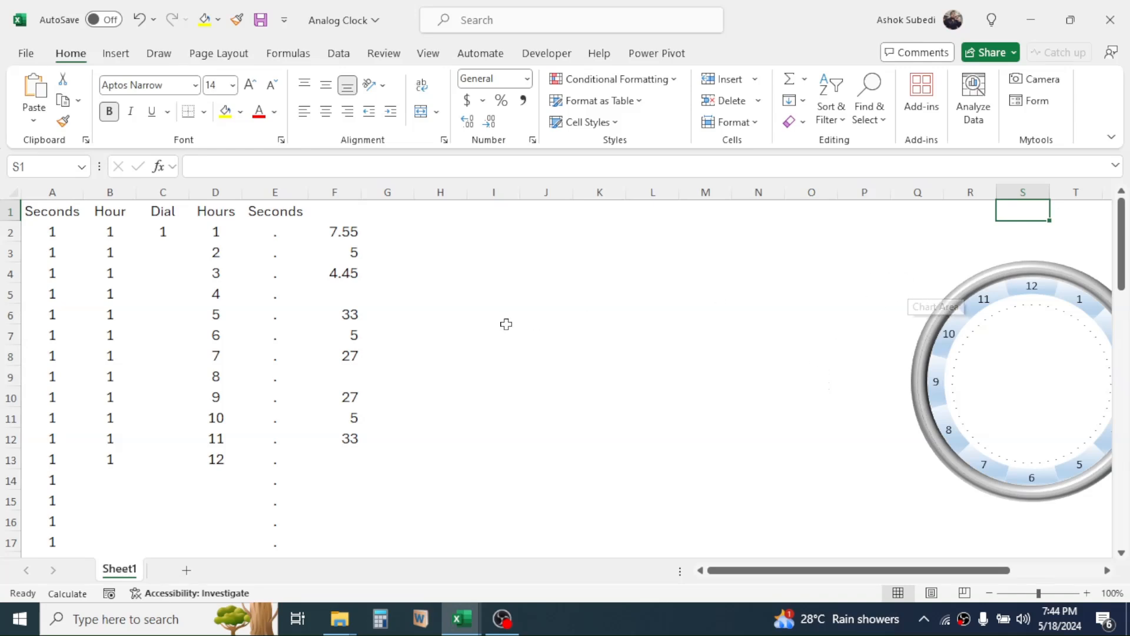
# Insert a 2-D pie chart from the seconds values in F10:F12.
pyautogui.moveTo(346, 398); pyautogui.dragTo(339, 434)
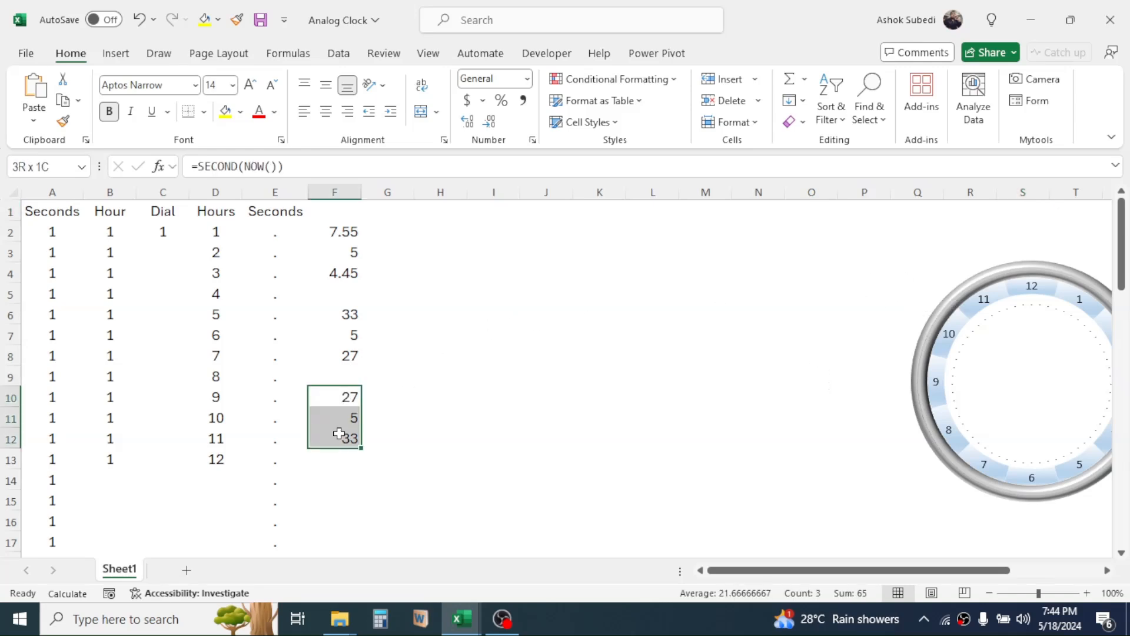
pyautogui.click(124, 58)
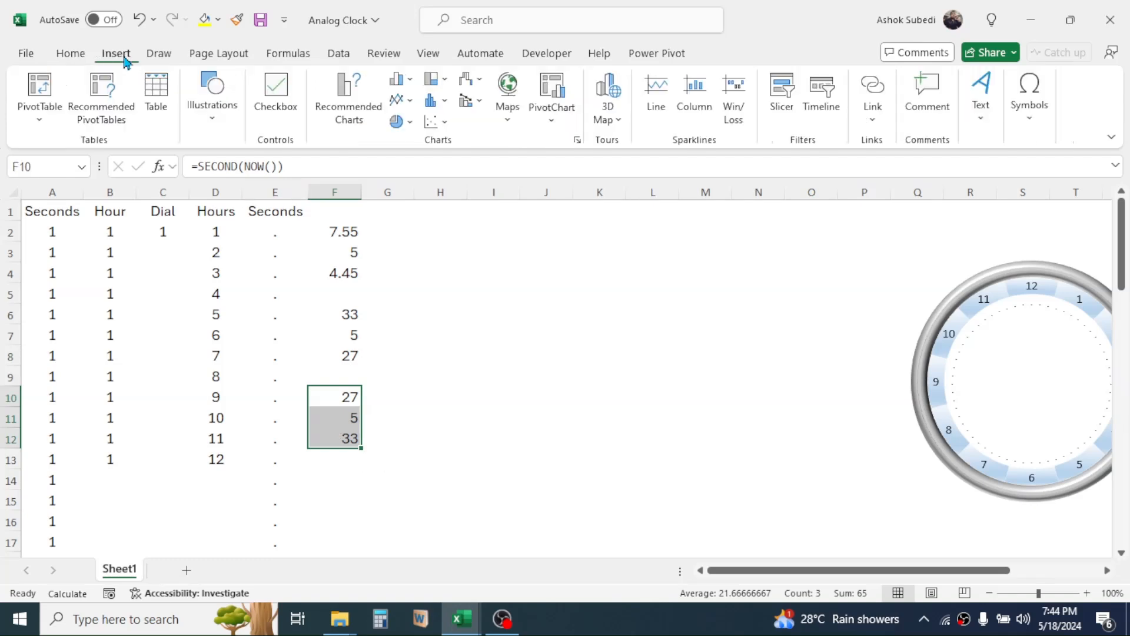
pyautogui.click(410, 123)
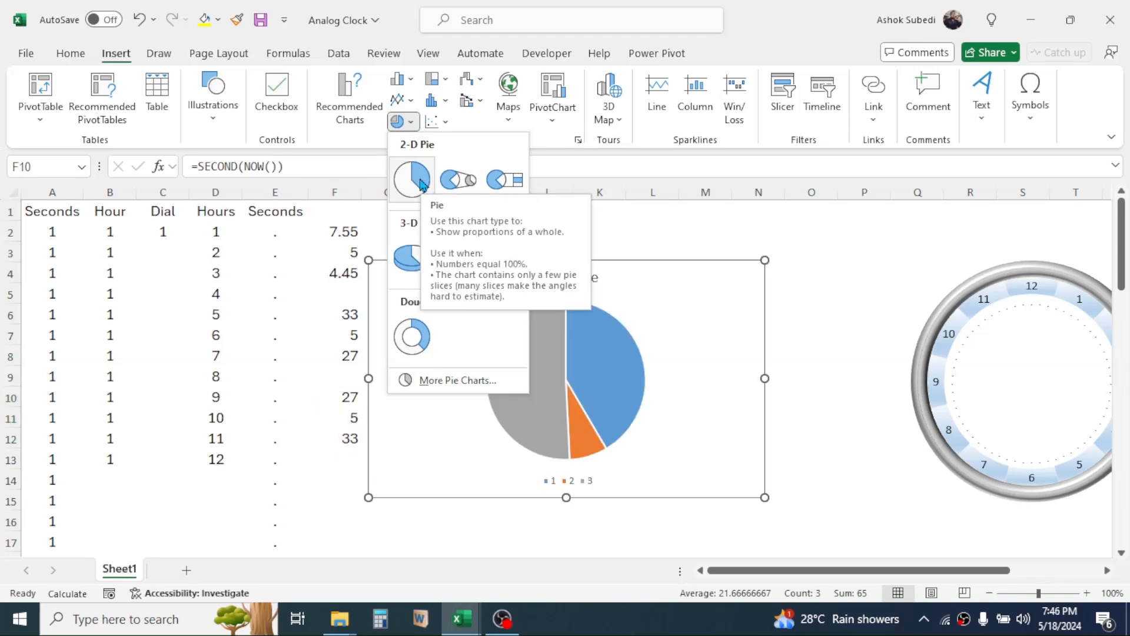
pyautogui.click(416, 182)
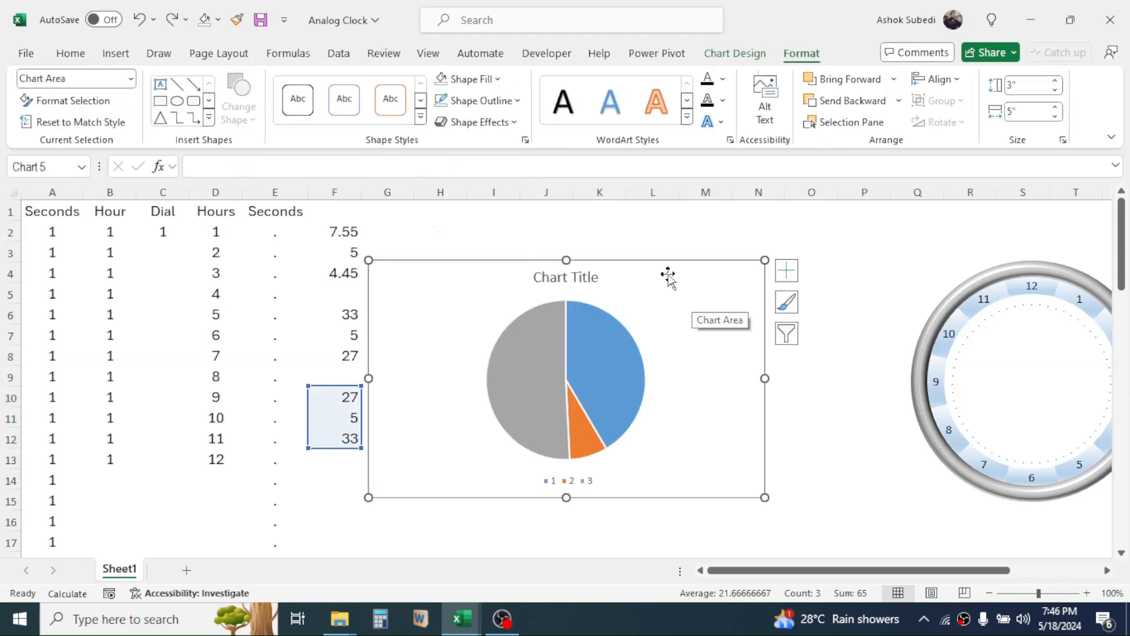
# Delete the chart title and the legend from the new pie chart.
pyautogui.click(590, 276)
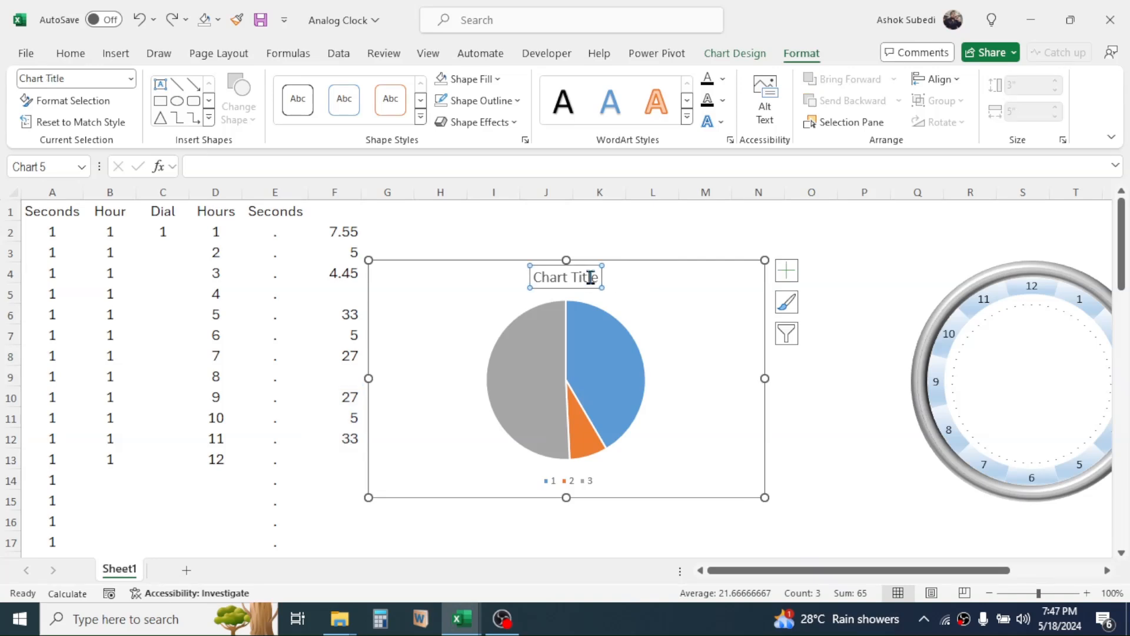
pyautogui.press('Delete')
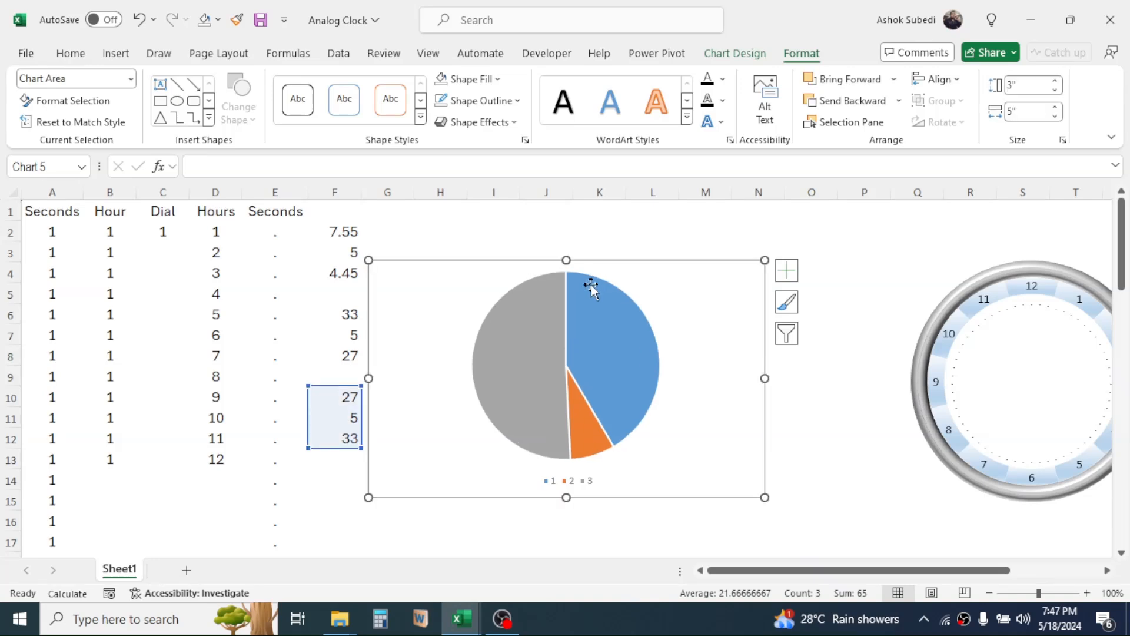
pyautogui.click(586, 481)
pyautogui.press('Delete')
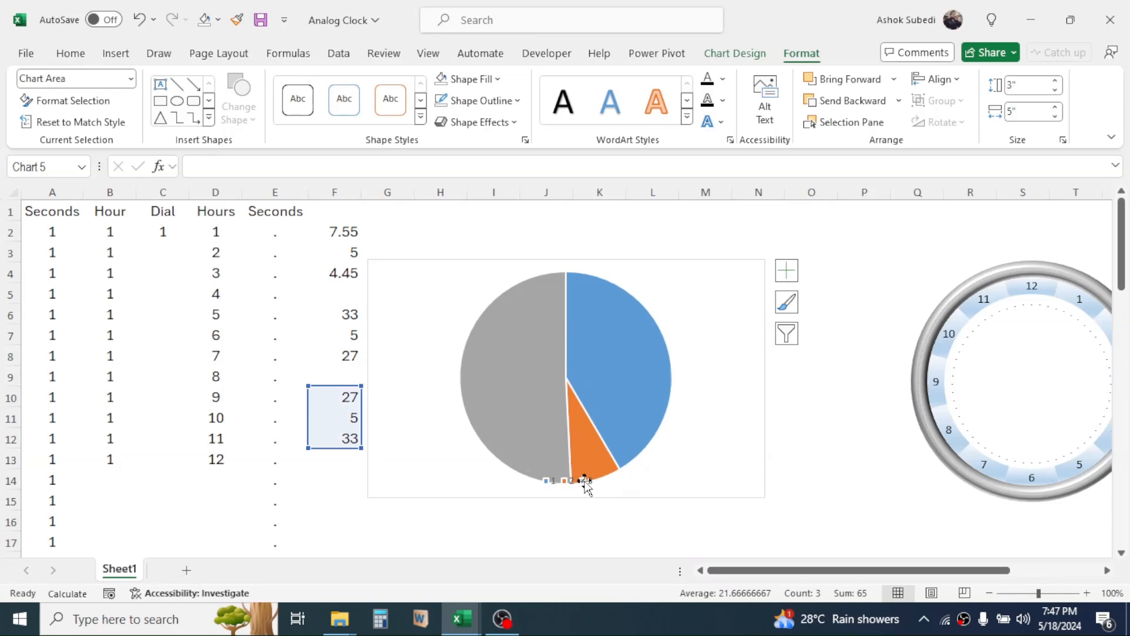
# Format the whole pie series with no fill and no border line.
pyautogui.click(619, 335)
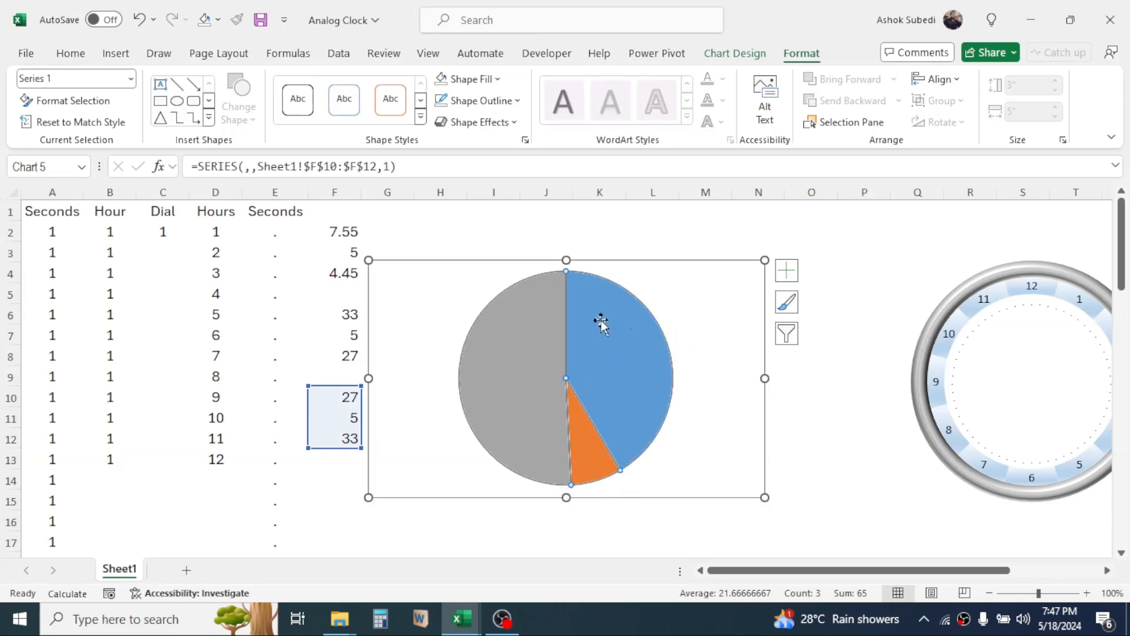
pyautogui.rightClick(602, 327)
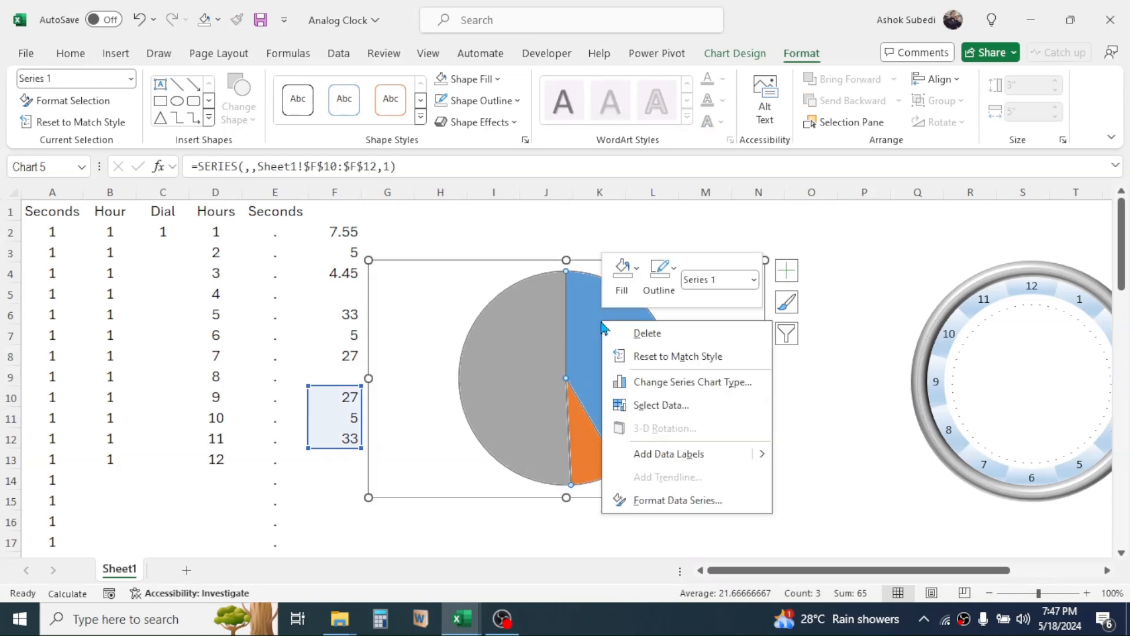
pyautogui.click(674, 501)
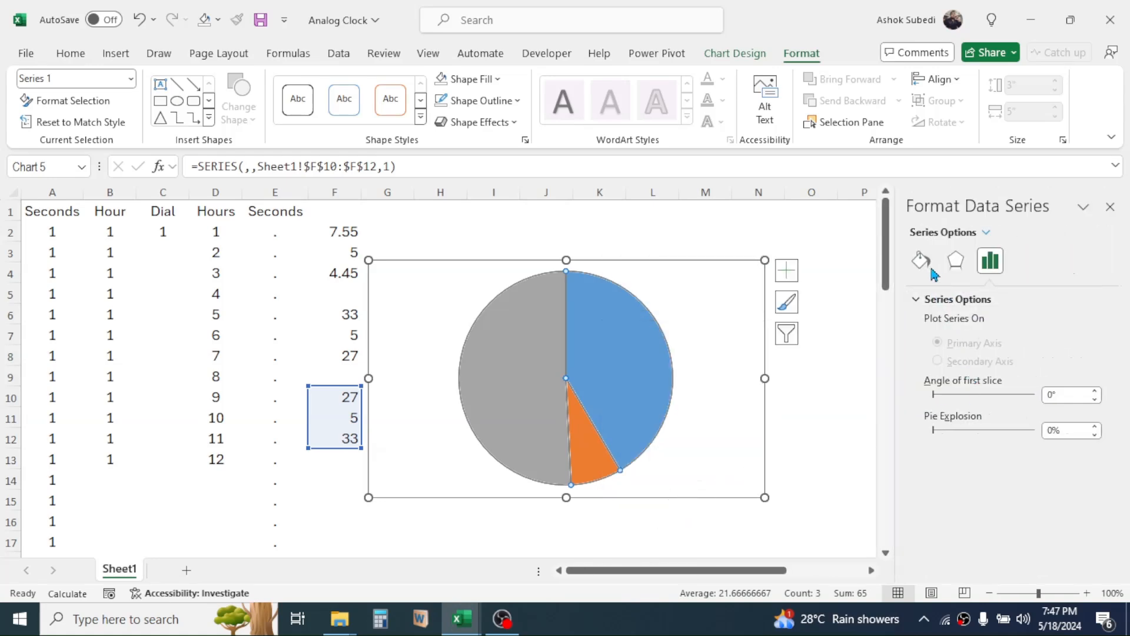
pyautogui.click(923, 263)
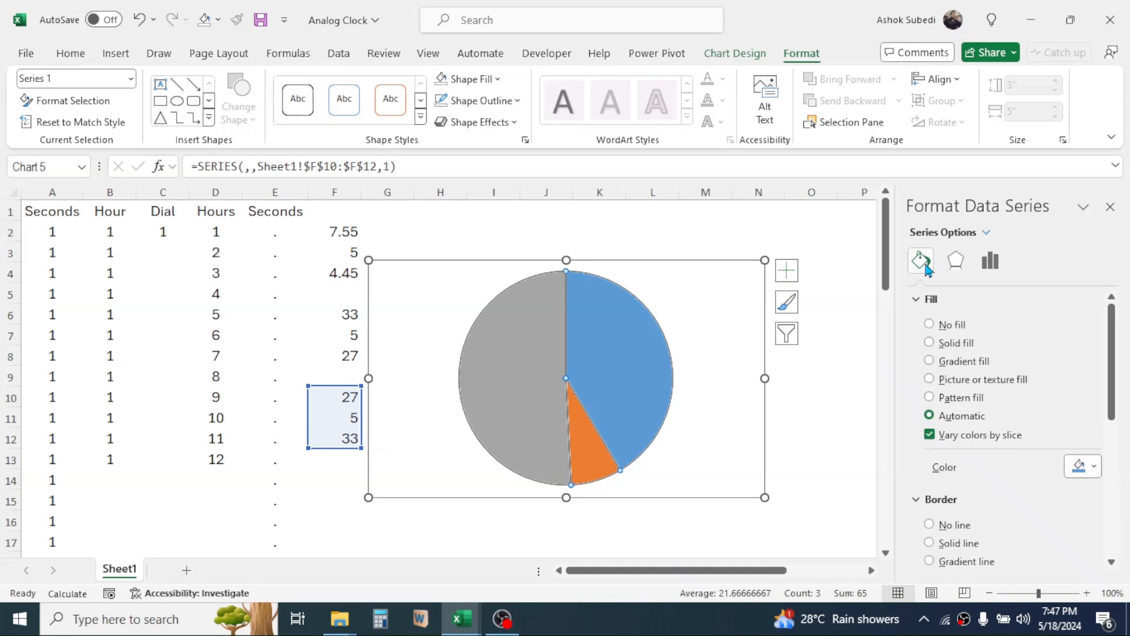
pyautogui.click(930, 325)
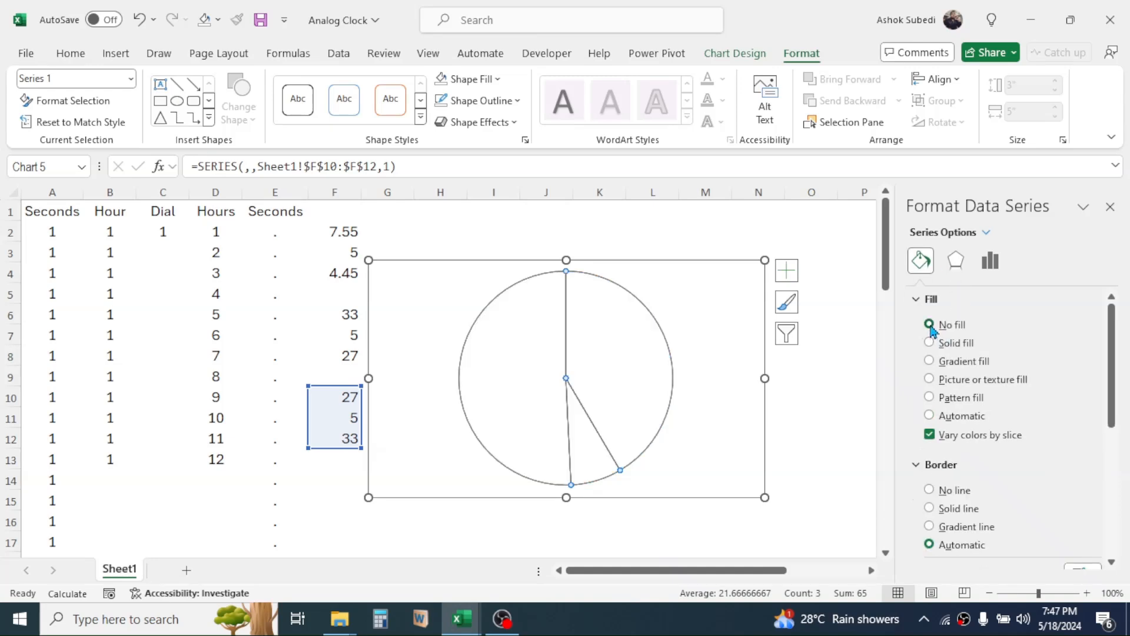
pyautogui.click(930, 491)
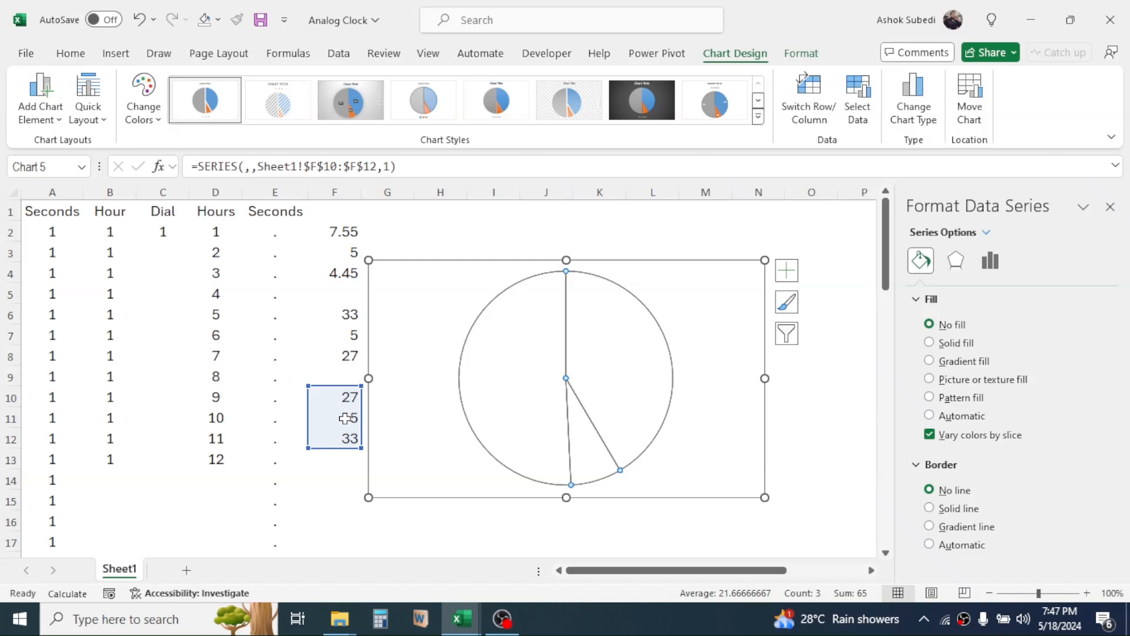
# Give only the pie slice for the value 5 in F11 a solid border line in standard dark red.
pyautogui.moveTo(582, 435)
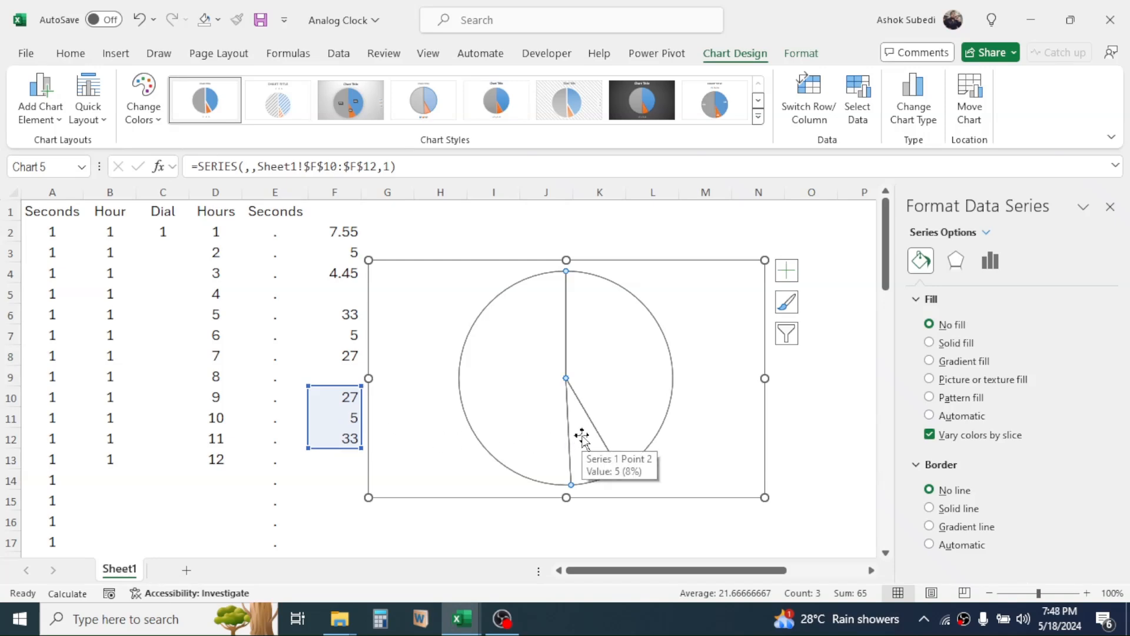
pyautogui.click(582, 436)
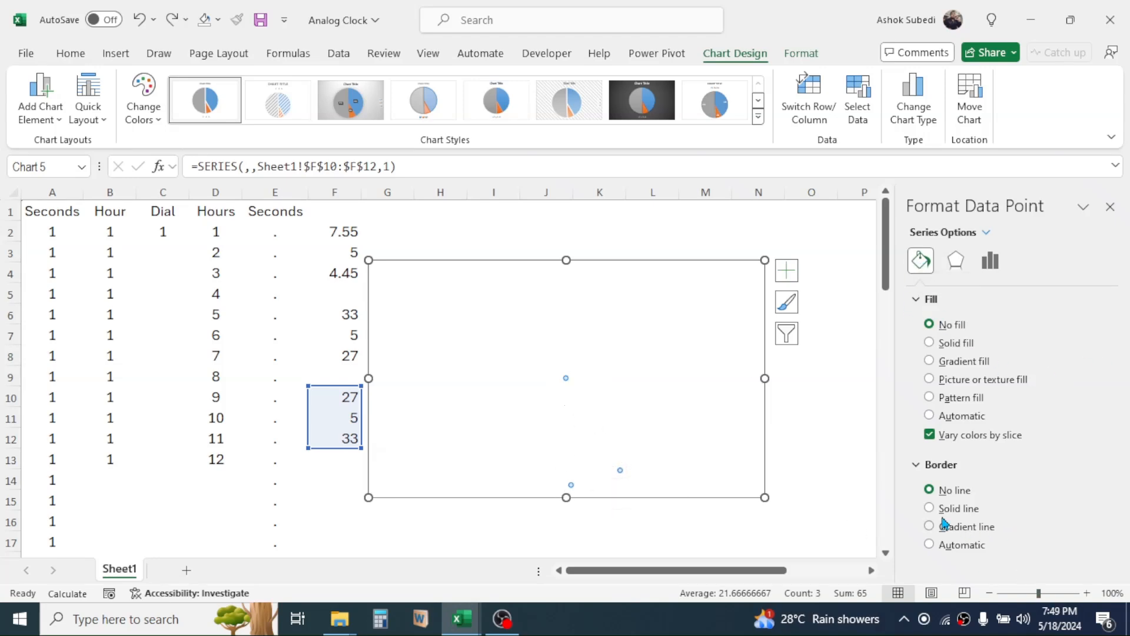
pyautogui.click(929, 508)
pyautogui.moveTo(1111, 382); pyautogui.dragTo(1117, 447)
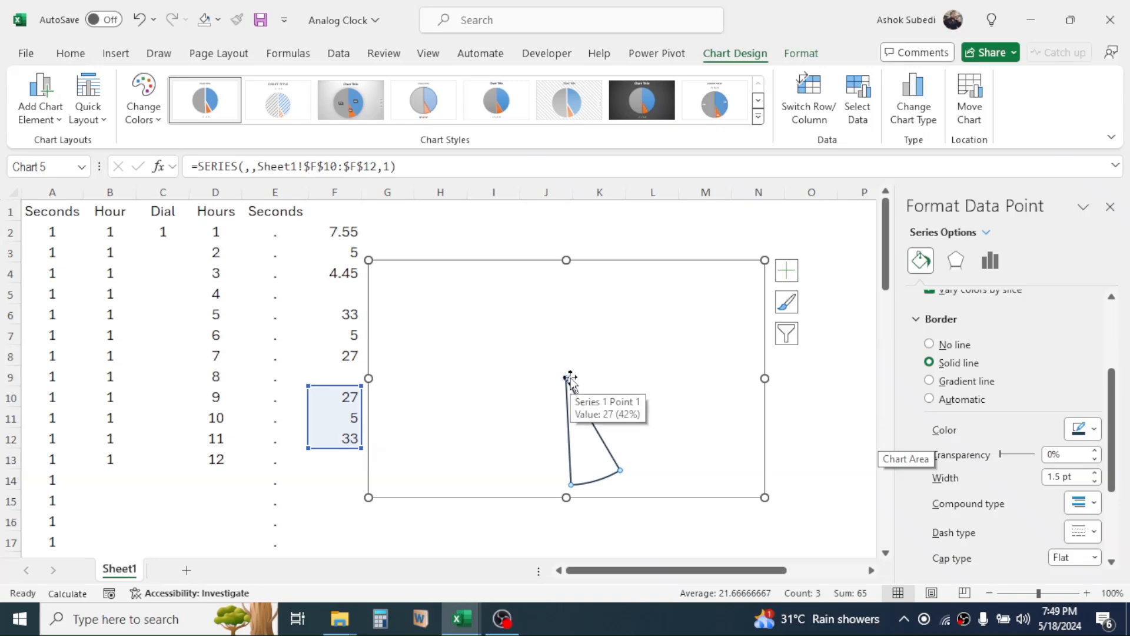
pyautogui.click(1096, 436)
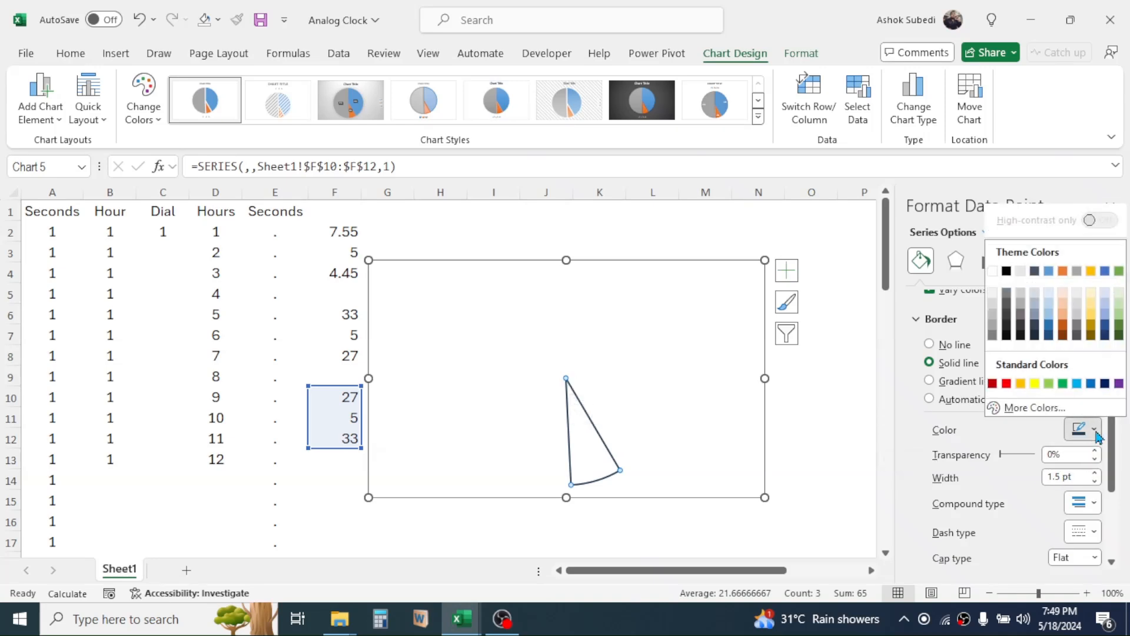
pyautogui.click(992, 383)
pyautogui.click(639, 316)
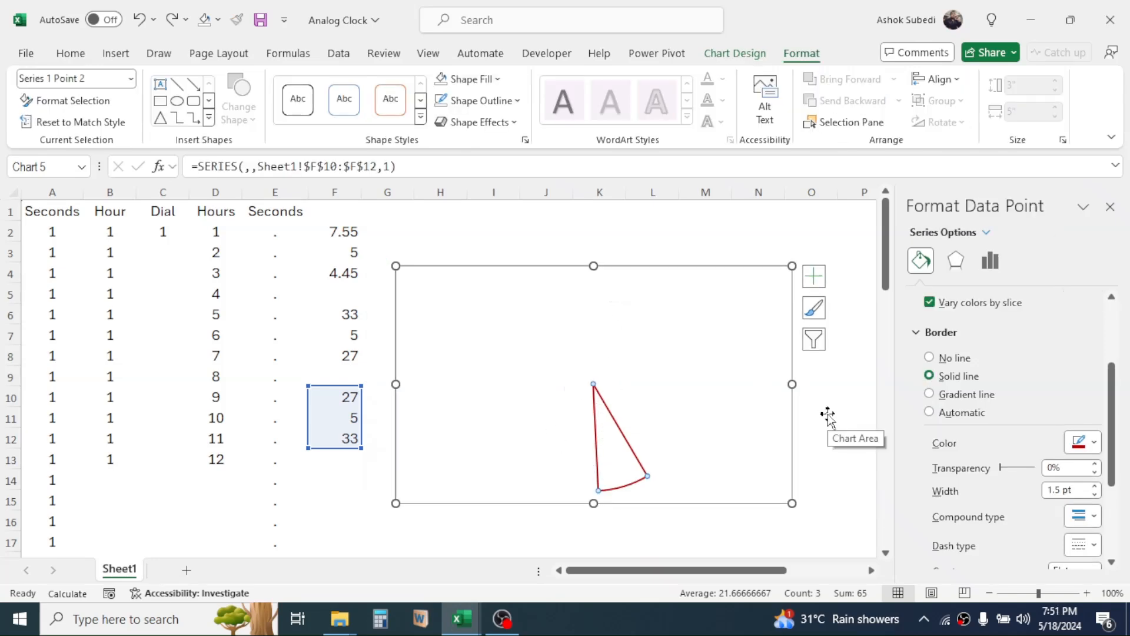
# Format the seconds-hand chart area with no fill and no outline.
pyautogui.click(681, 269)
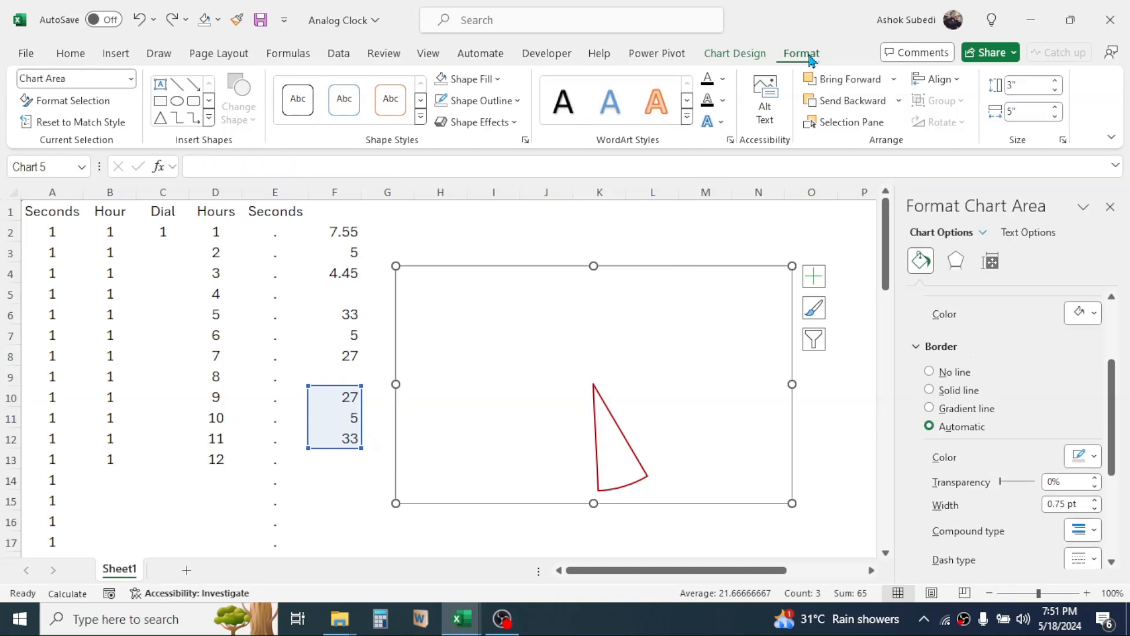
pyautogui.click(498, 81)
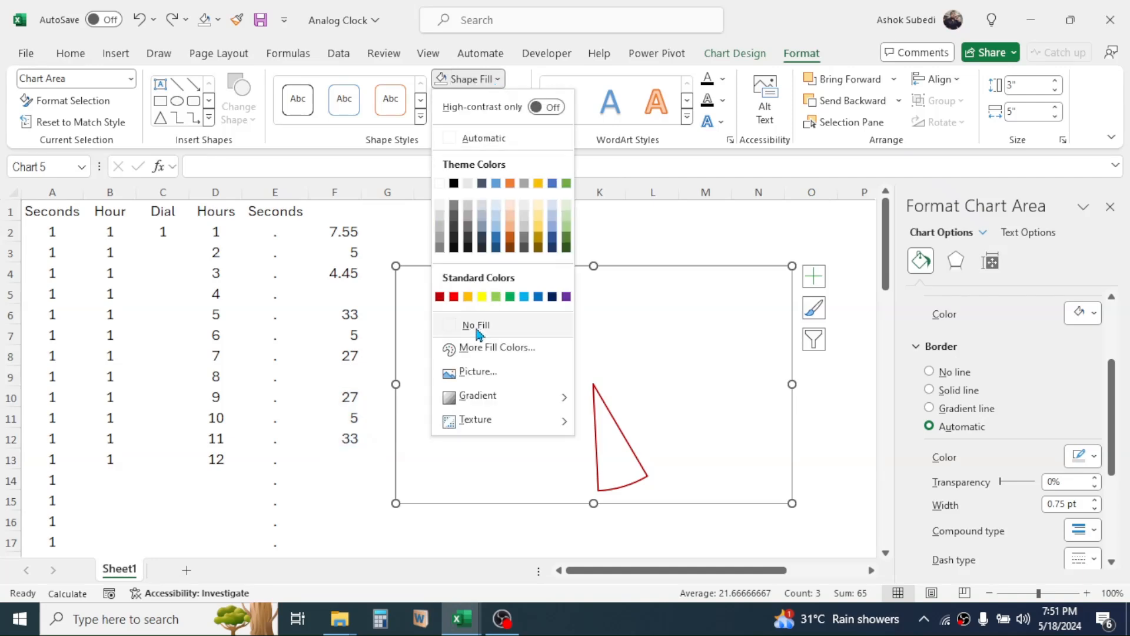
pyautogui.click(476, 325)
pyautogui.click(519, 102)
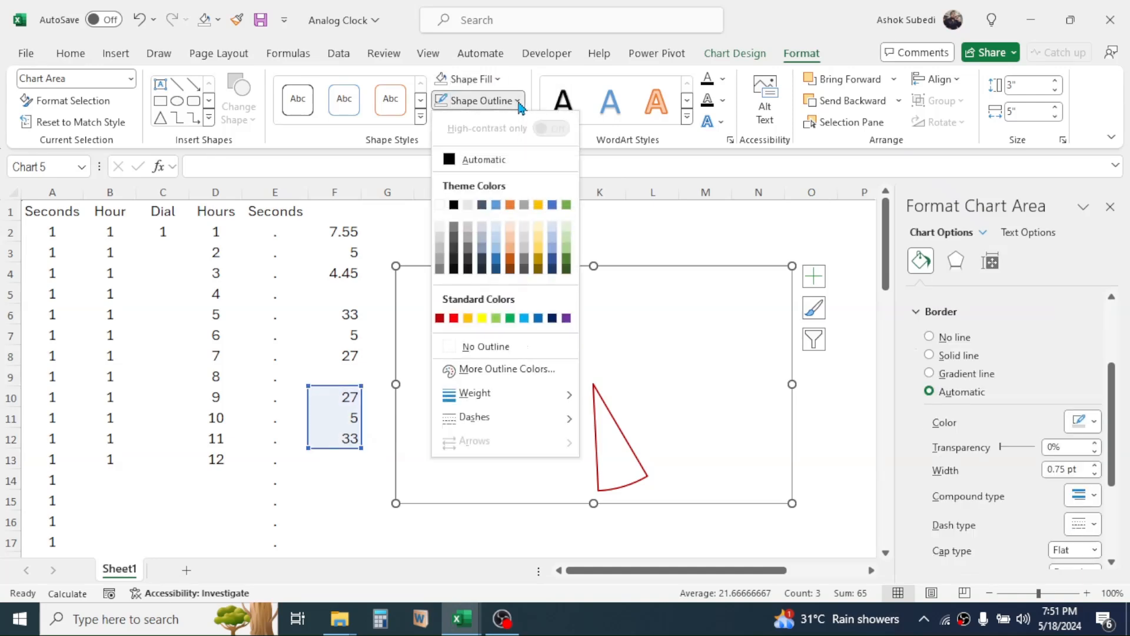
pyautogui.click(474, 345)
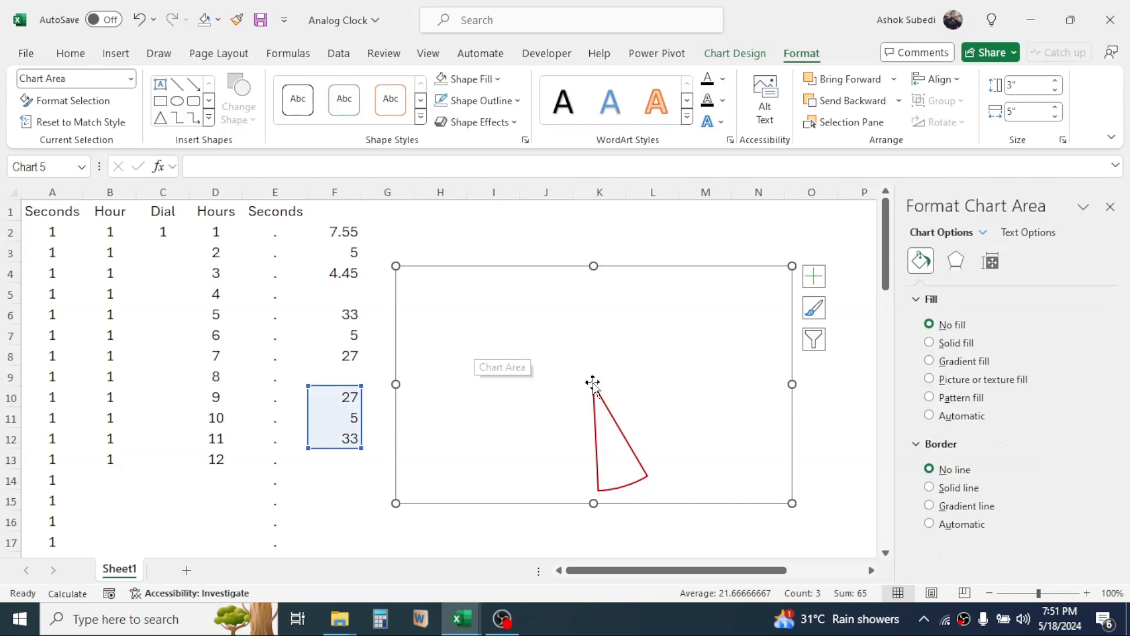
# Move the seconds-hand chart over the data columns and paste a copy of it at cell K3.
pyautogui.moveTo(674, 266); pyautogui.dragTo(310, 259)
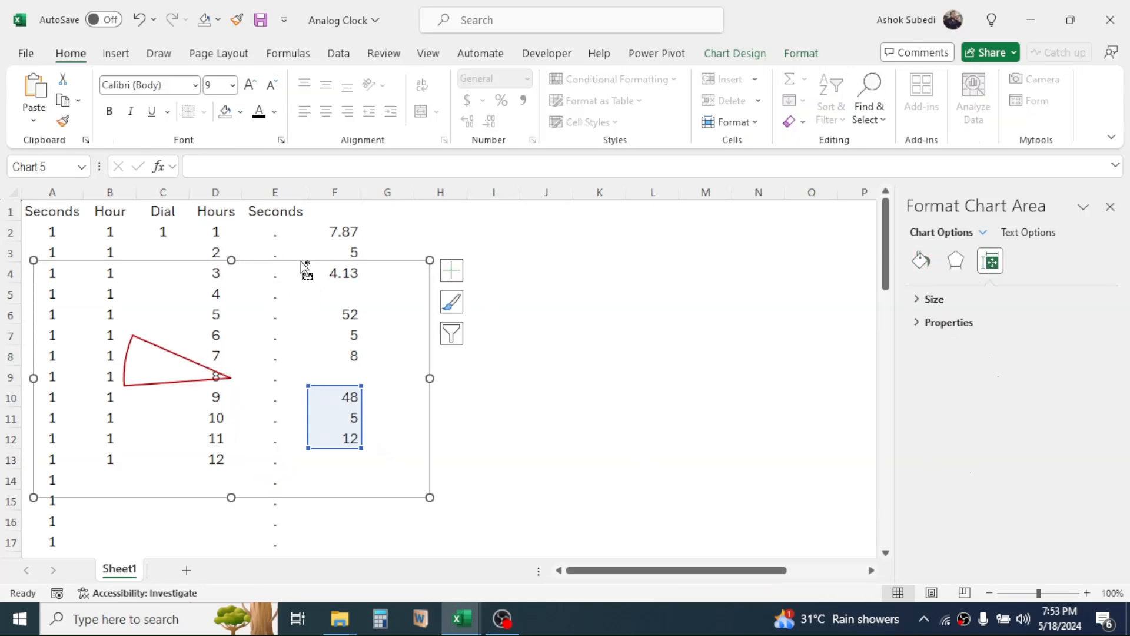
pyautogui.click(589, 257)
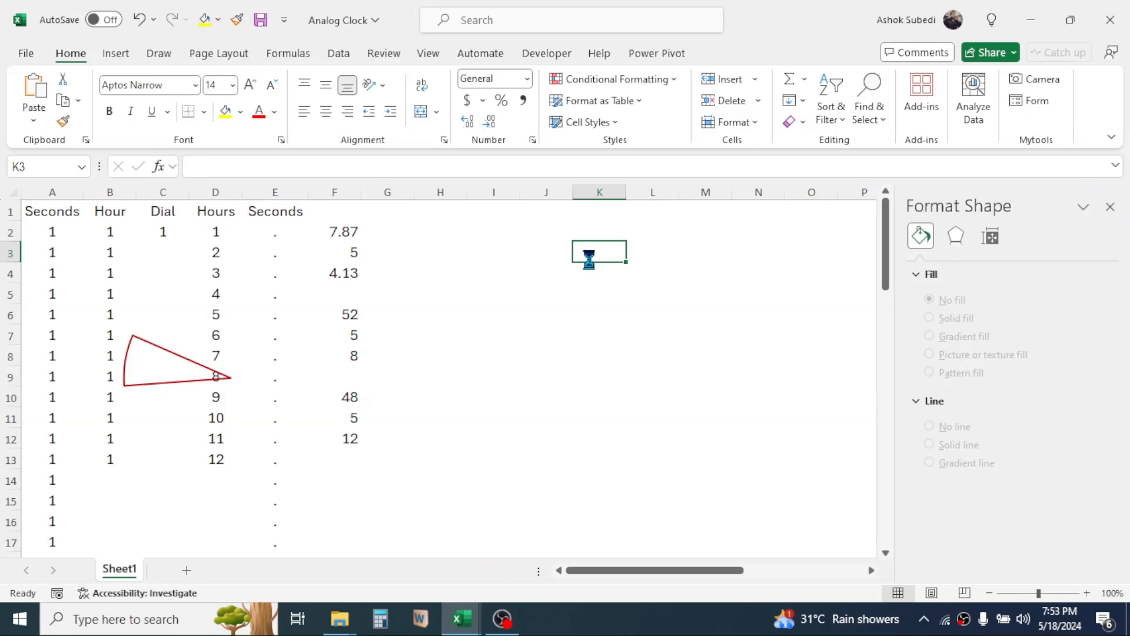
pyautogui.hotkey('ctrl', 'v')
# Position the copied chart beside the data and shift its source range to the minutes values in F6:F8.
pyautogui.moveTo(659, 242); pyautogui.dragTo(472, 274)
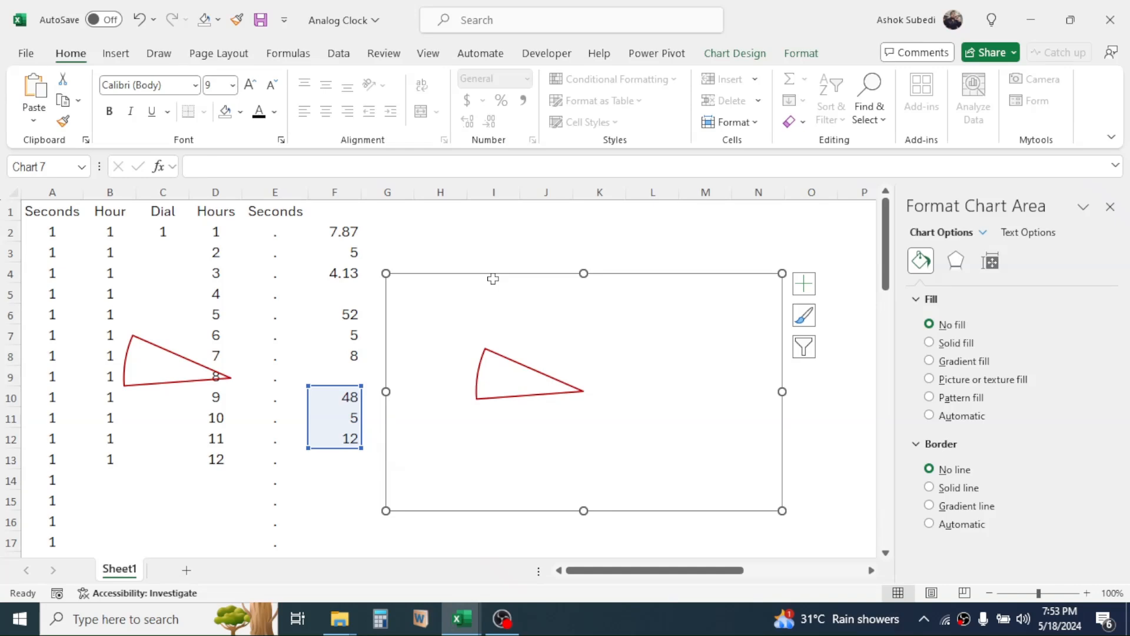
pyautogui.moveTo(328, 387); pyautogui.dragTo(339, 321)
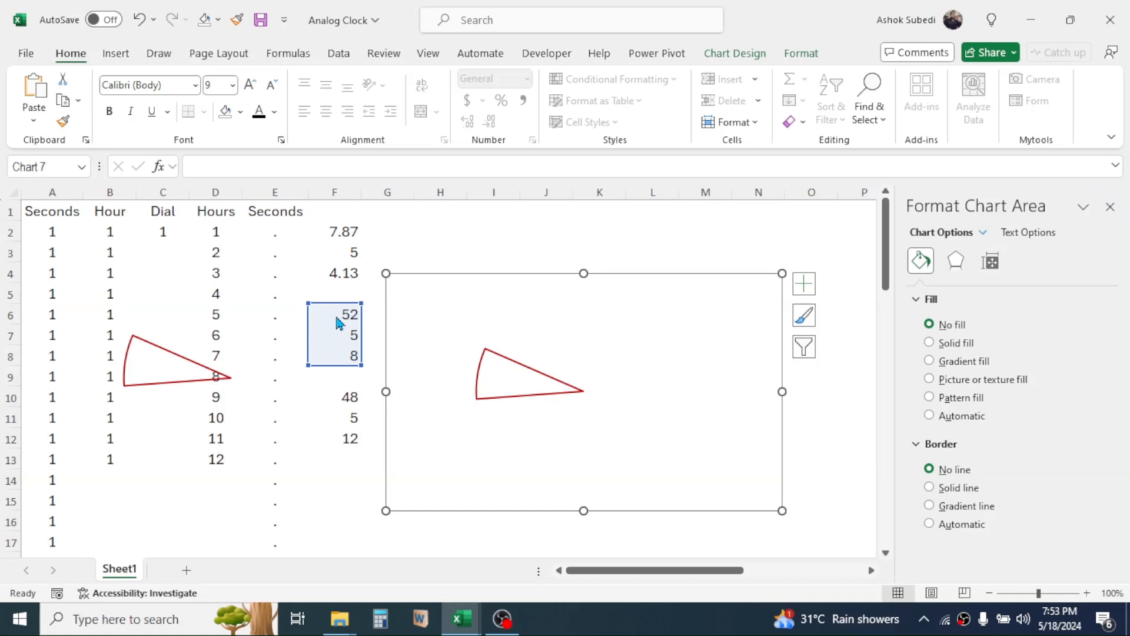
pyautogui.moveTo(338, 321); pyautogui.dragTo(342, 318)
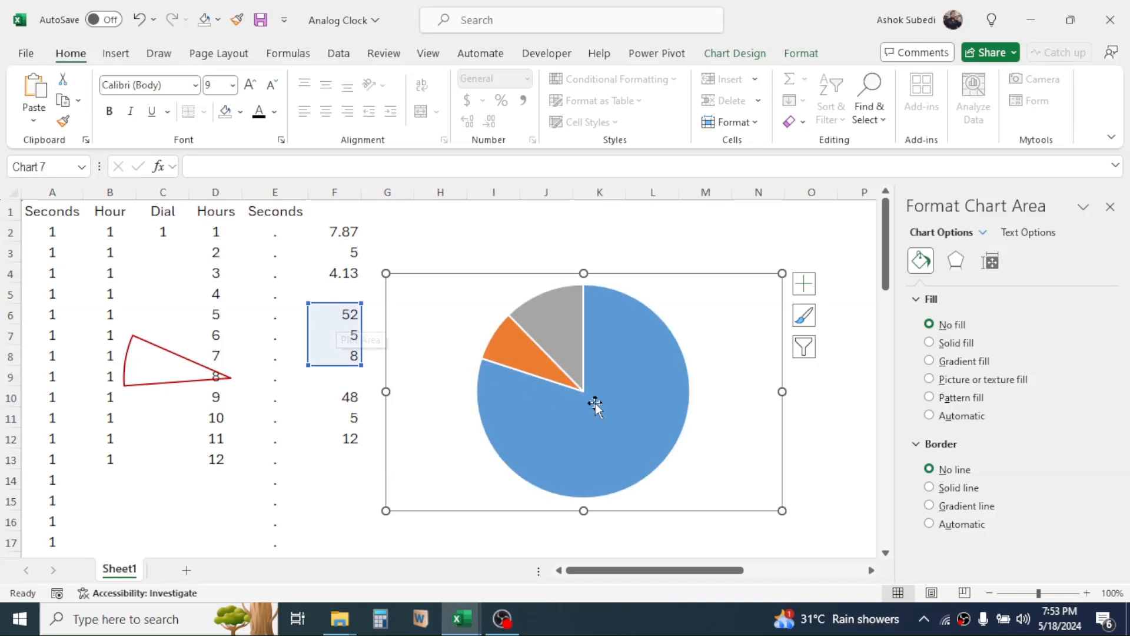
# Remove the fill from the minutes pie series and give only the slice for F7 a solid border line in standard blue.
pyautogui.click(642, 353)
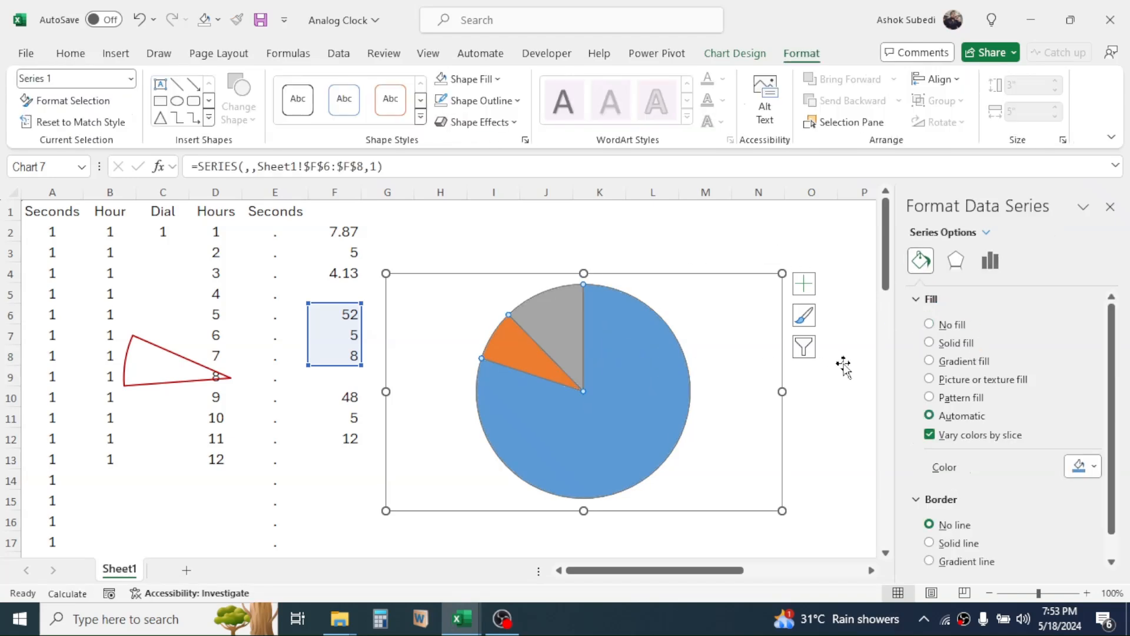
pyautogui.click(930, 325)
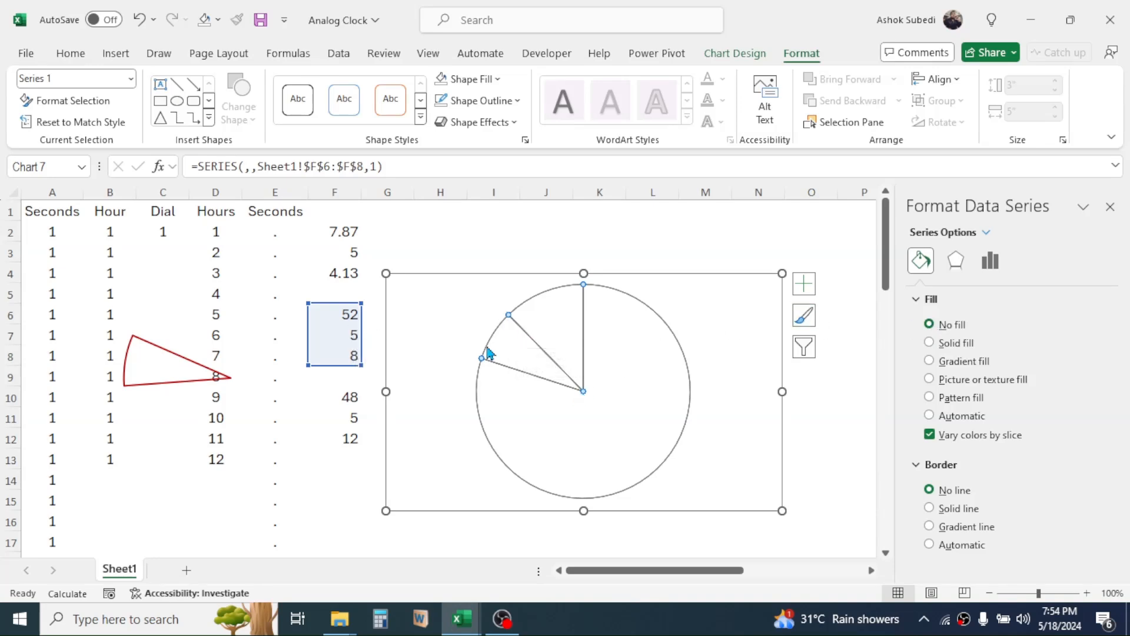
pyautogui.click(516, 353)
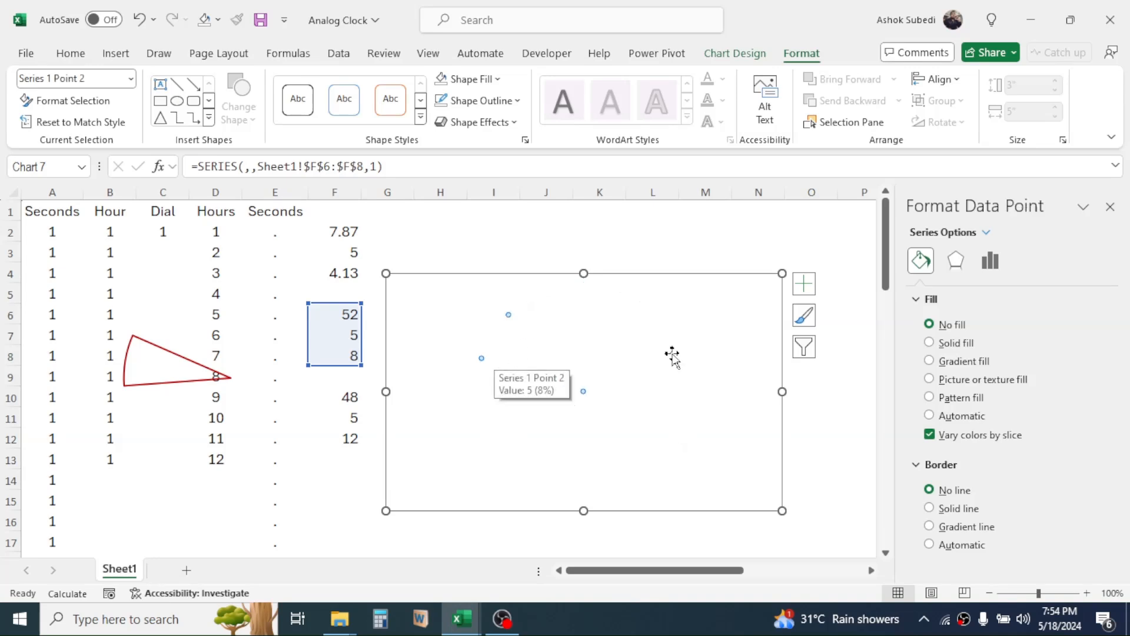
pyautogui.click(929, 508)
pyautogui.moveTo(1110, 357); pyautogui.dragTo(1112, 418)
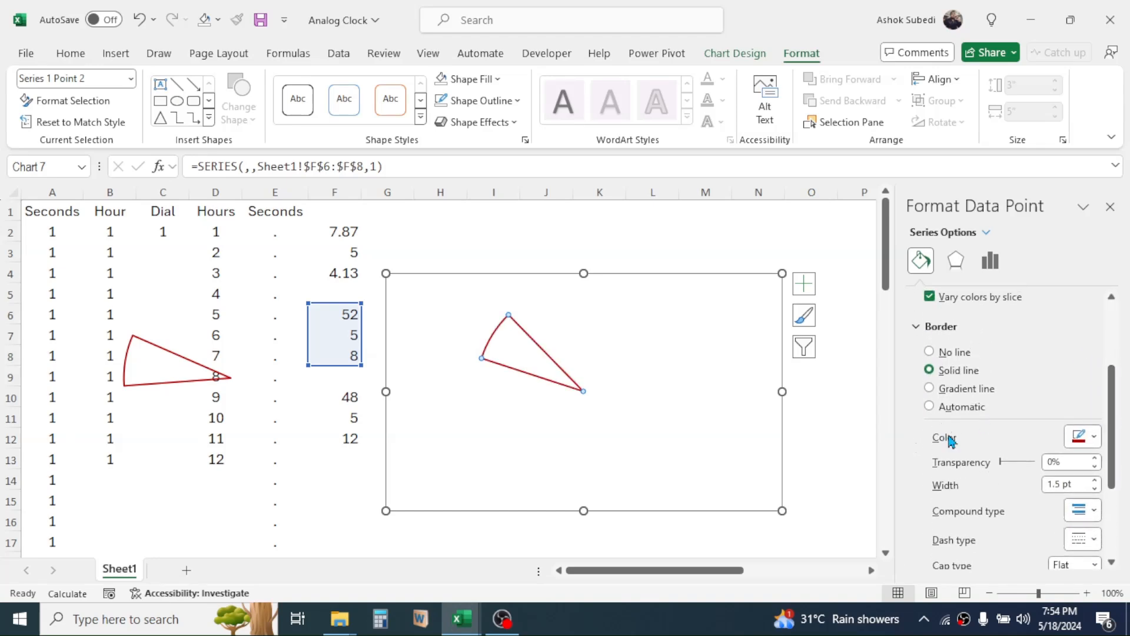
pyautogui.click(1095, 441)
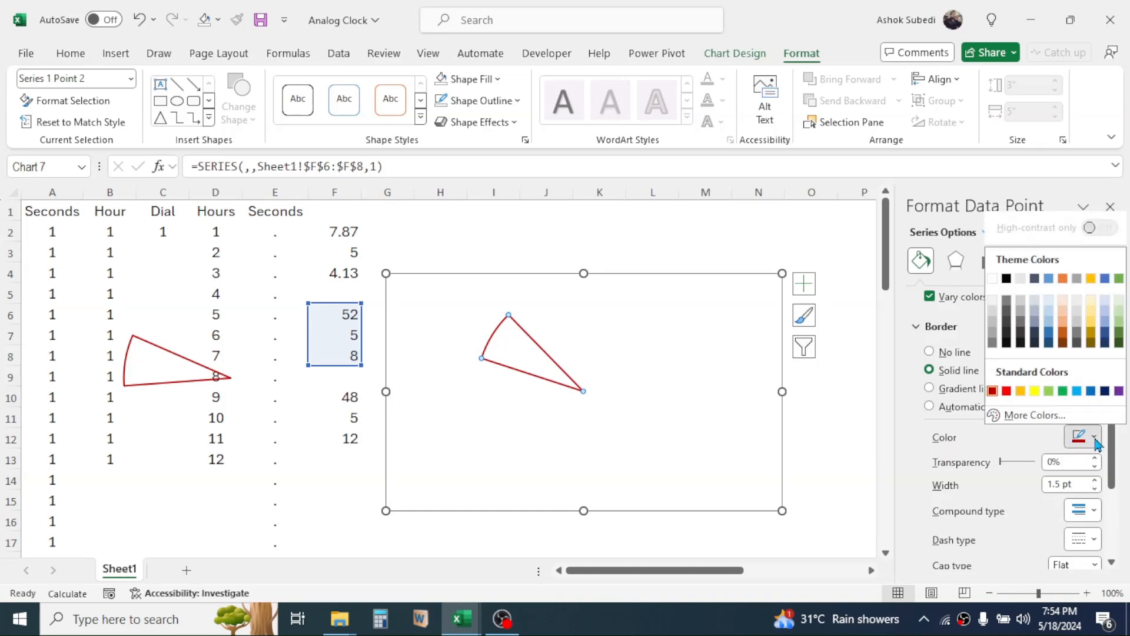
pyautogui.click(1091, 390)
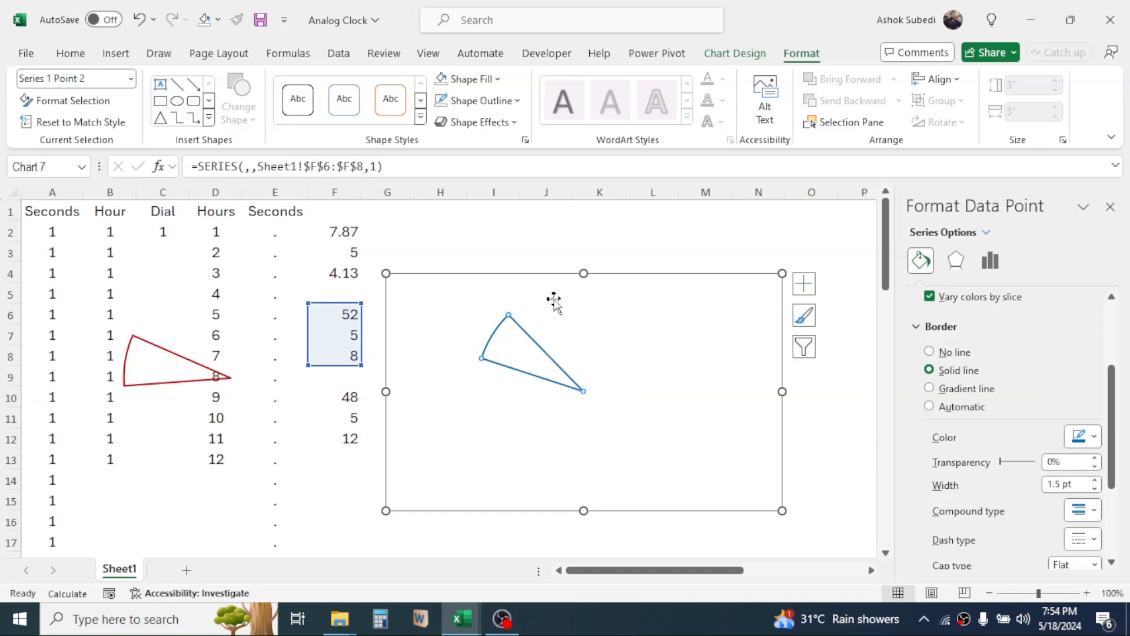
# Move the blue minute-hand chart over the data columns and paste a copy of it at cell L5.
pyautogui.moveTo(640, 275); pyautogui.dragTo(344, 205)
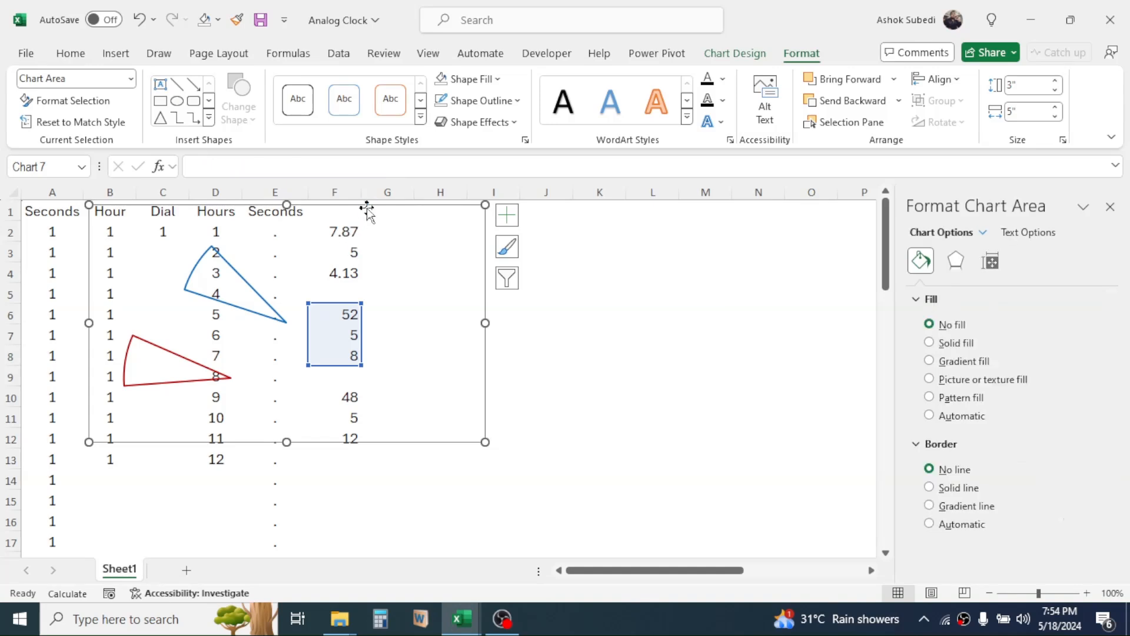
pyautogui.click(634, 289)
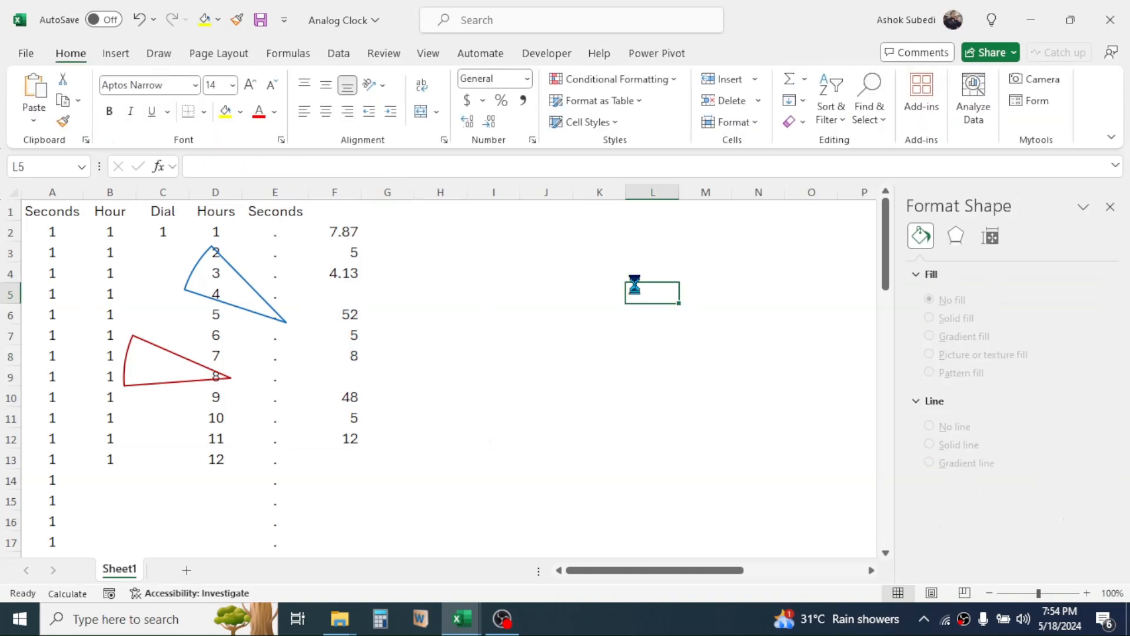
pyautogui.hotkey('ctrl', 'v')
# Shift the newly pasted chart's source range to the hours values in F2:F4 and position the chart beside the data.
pyautogui.moveTo(680, 288); pyautogui.dragTo(544, 269)
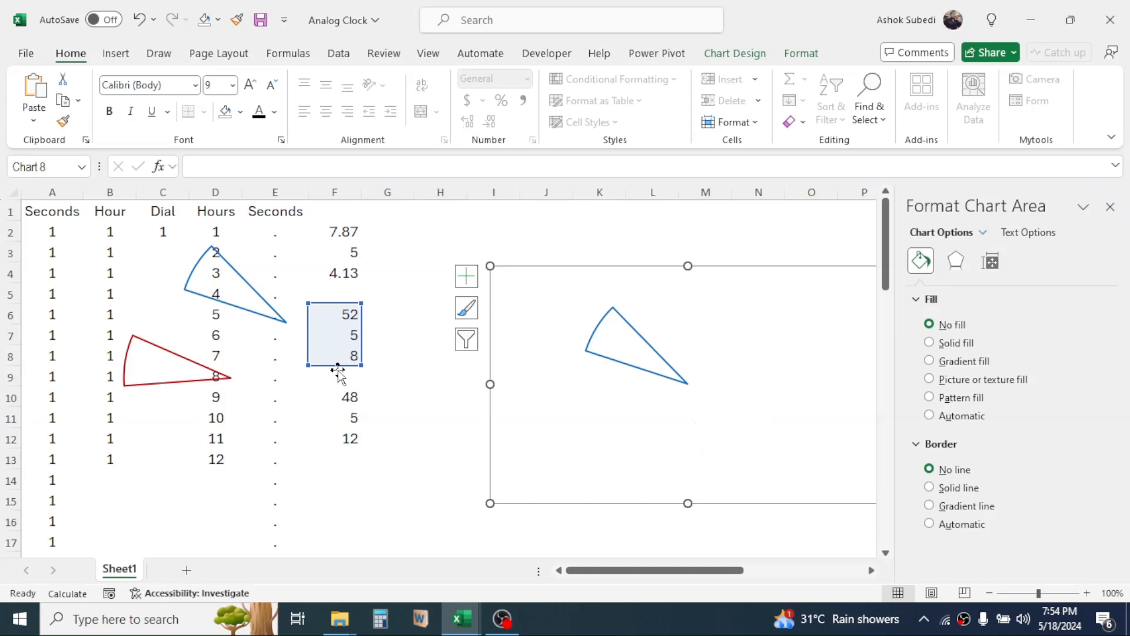
pyautogui.moveTo(355, 347); pyautogui.dragTo(362, 274)
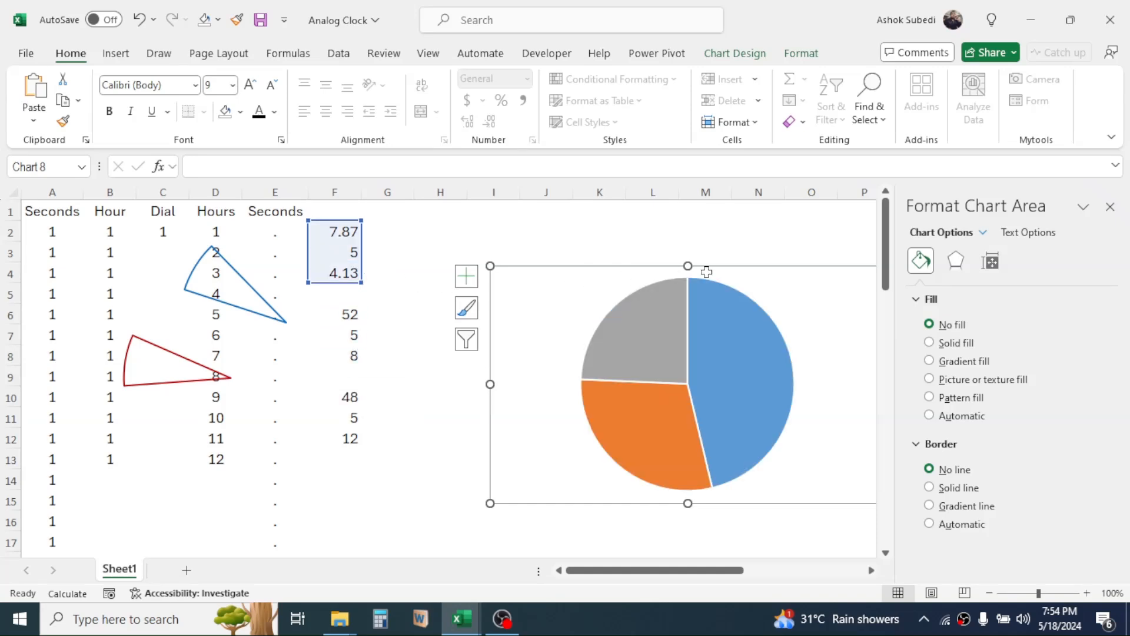
pyautogui.moveTo(734, 266); pyautogui.dragTo(628, 269)
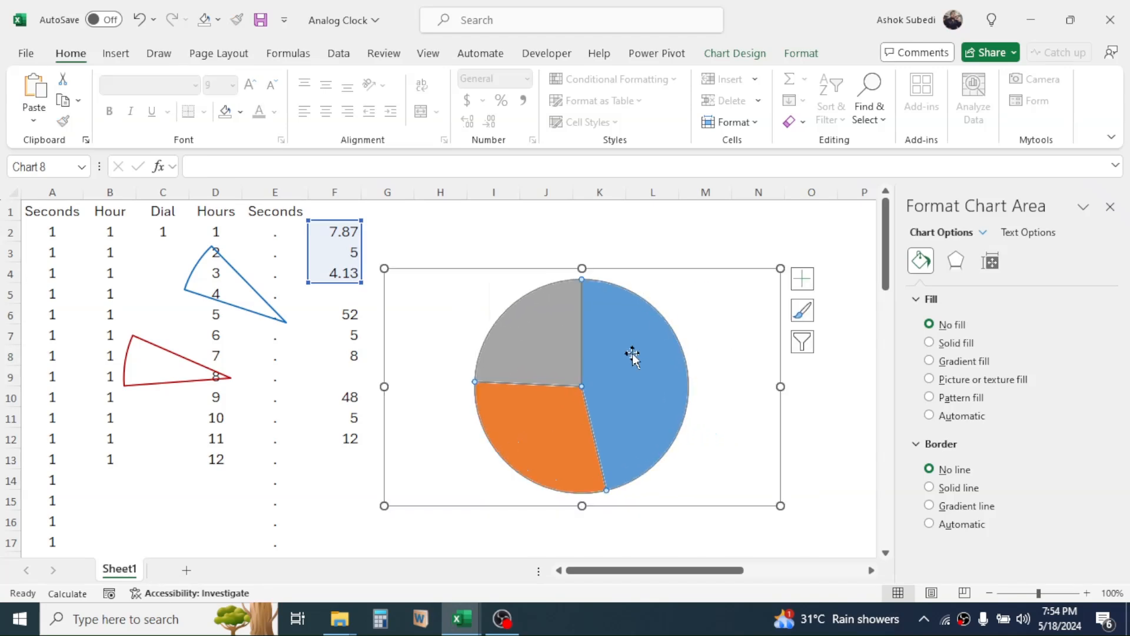
# Format the whole hours pie series with no outline and no fill.
pyautogui.click(633, 353)
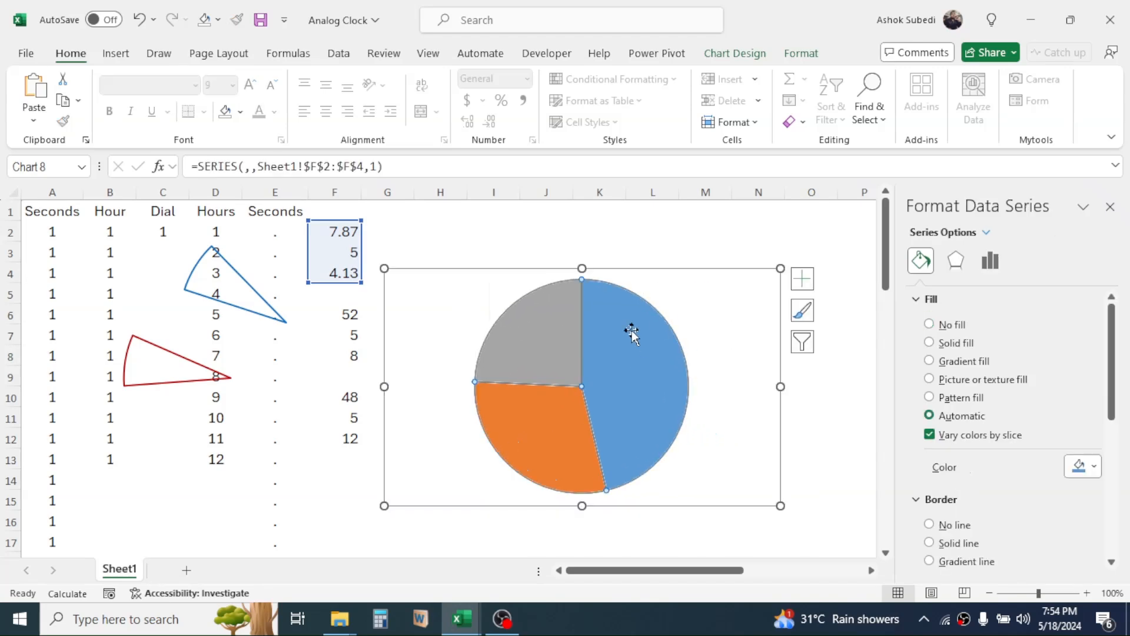
pyautogui.click(810, 57)
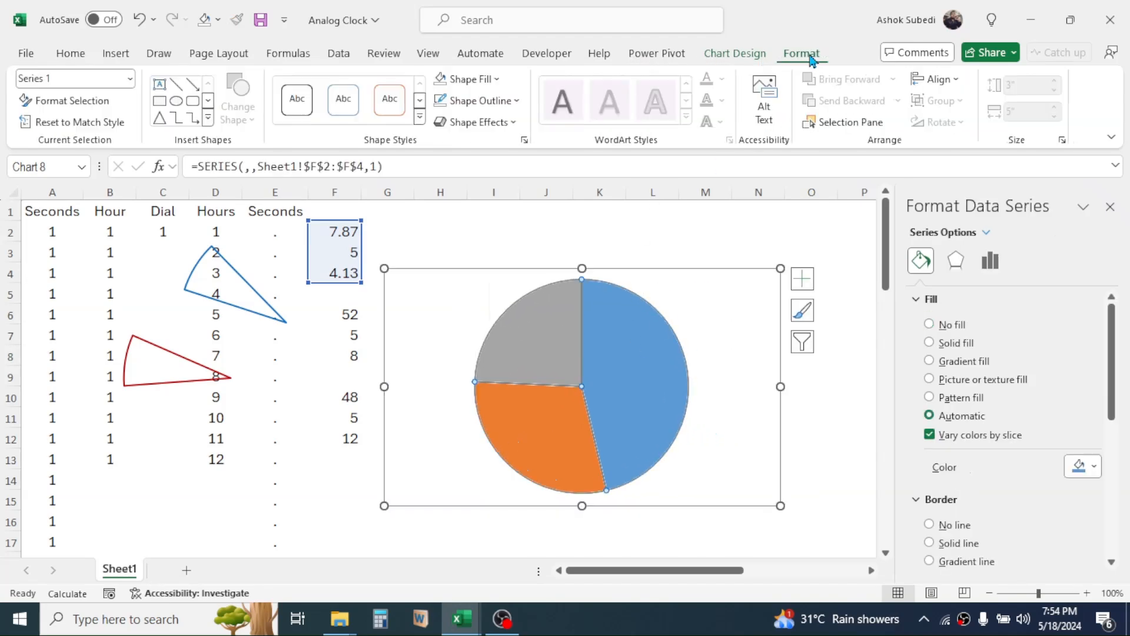
pyautogui.click(519, 102)
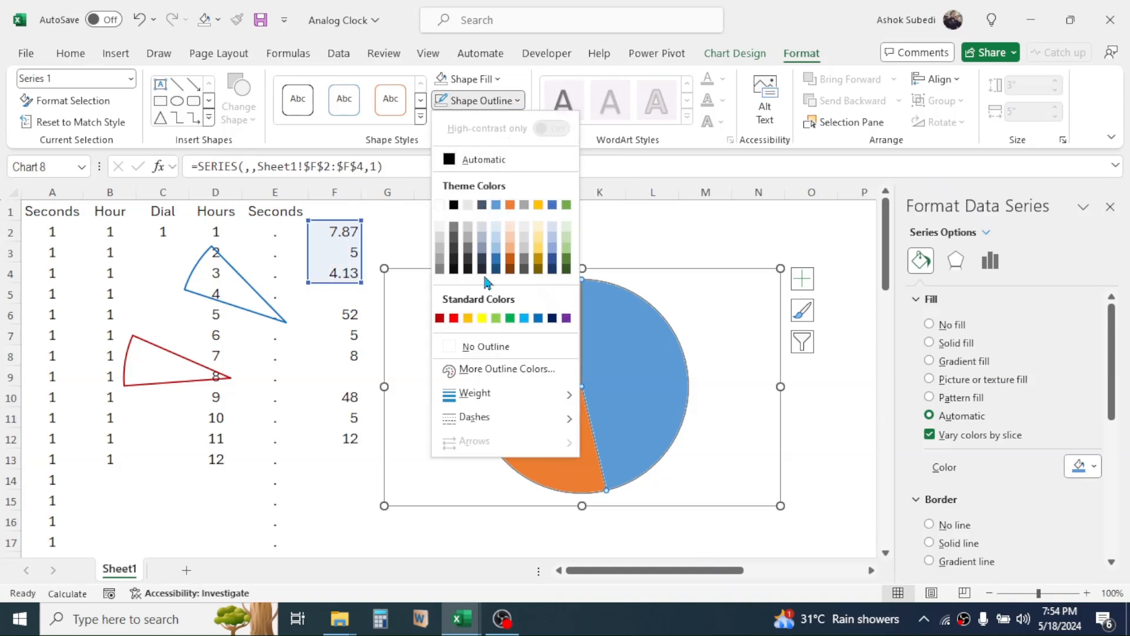
pyautogui.click(460, 347)
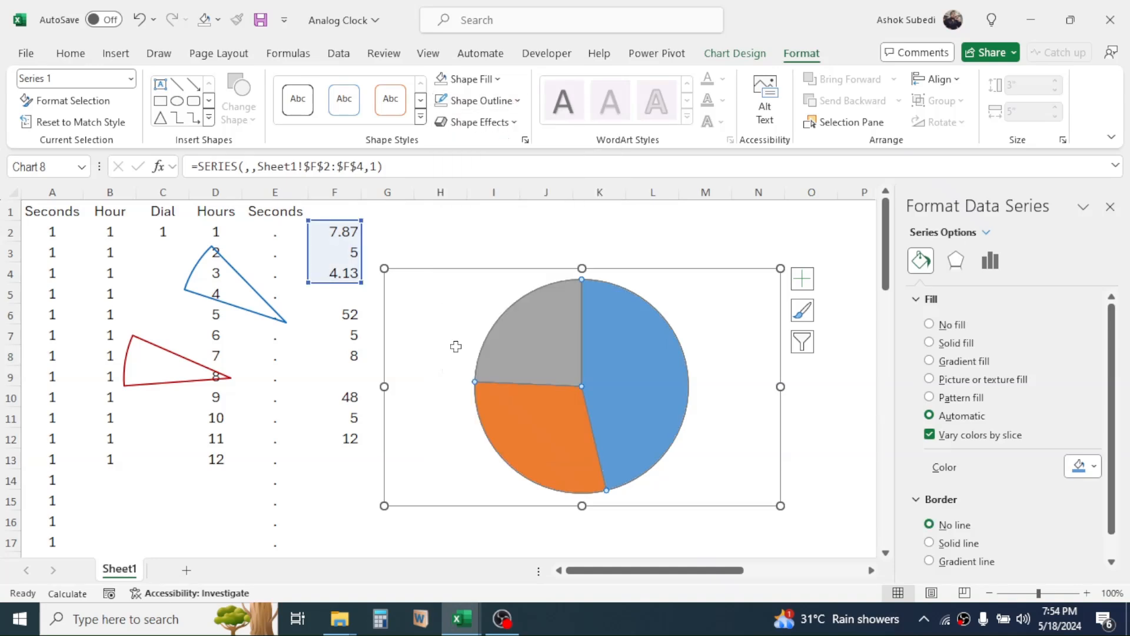
pyautogui.click(930, 324)
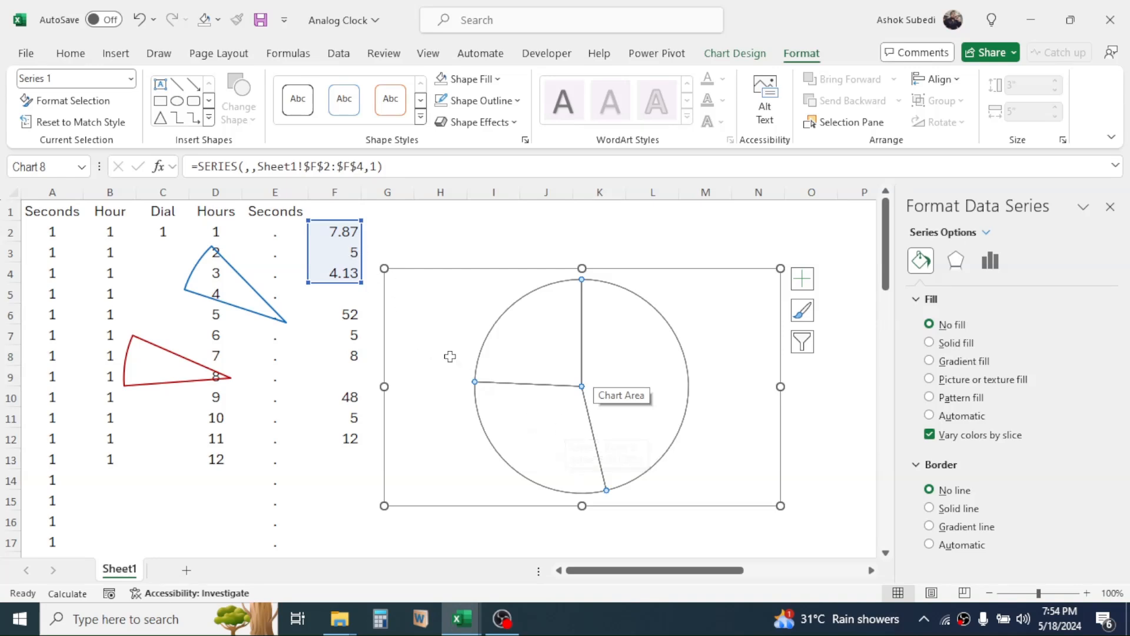
# Give only the hours pie slice for F3 a solid border line in standard green.
pyautogui.click(551, 436)
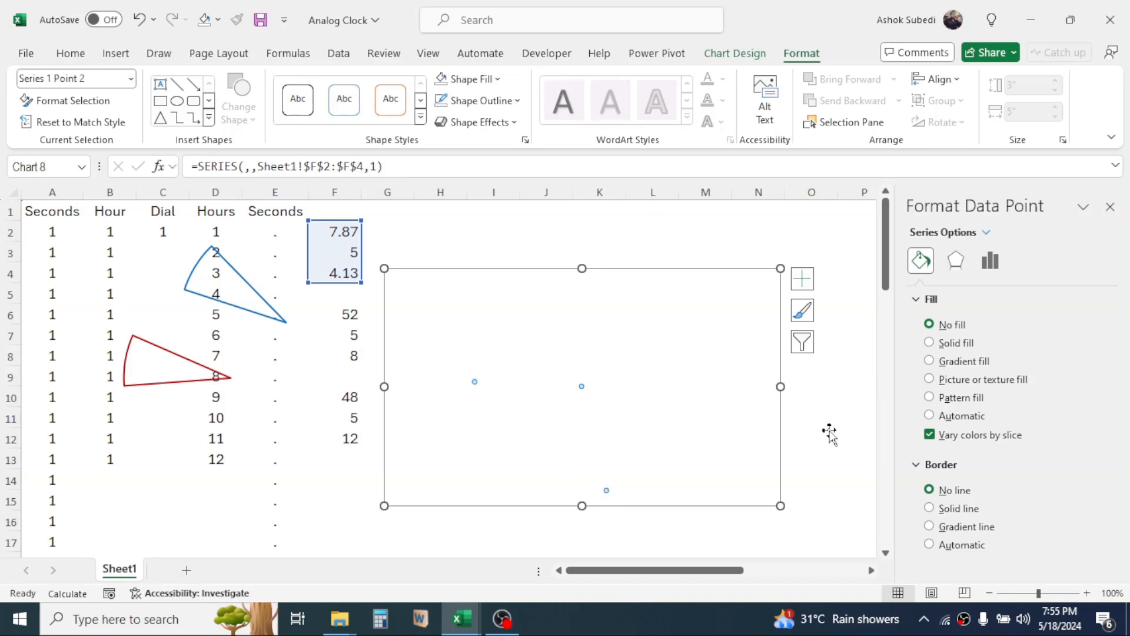
pyautogui.click(929, 508)
pyautogui.moveTo(1112, 358); pyautogui.dragTo(1114, 403)
pyautogui.click(1096, 466)
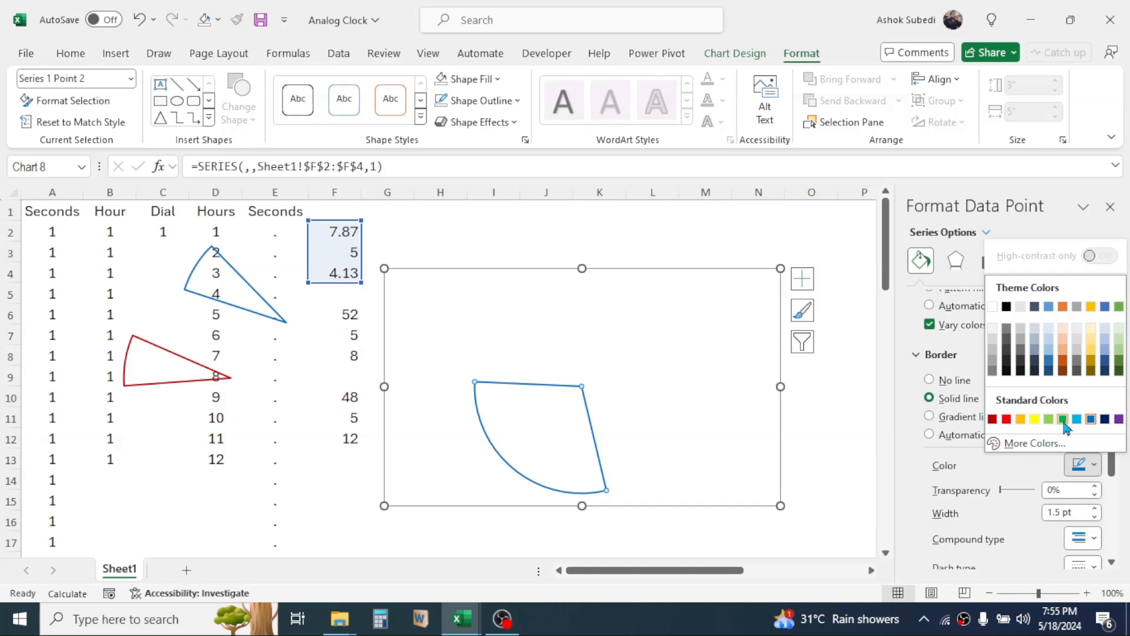
pyautogui.click(1063, 419)
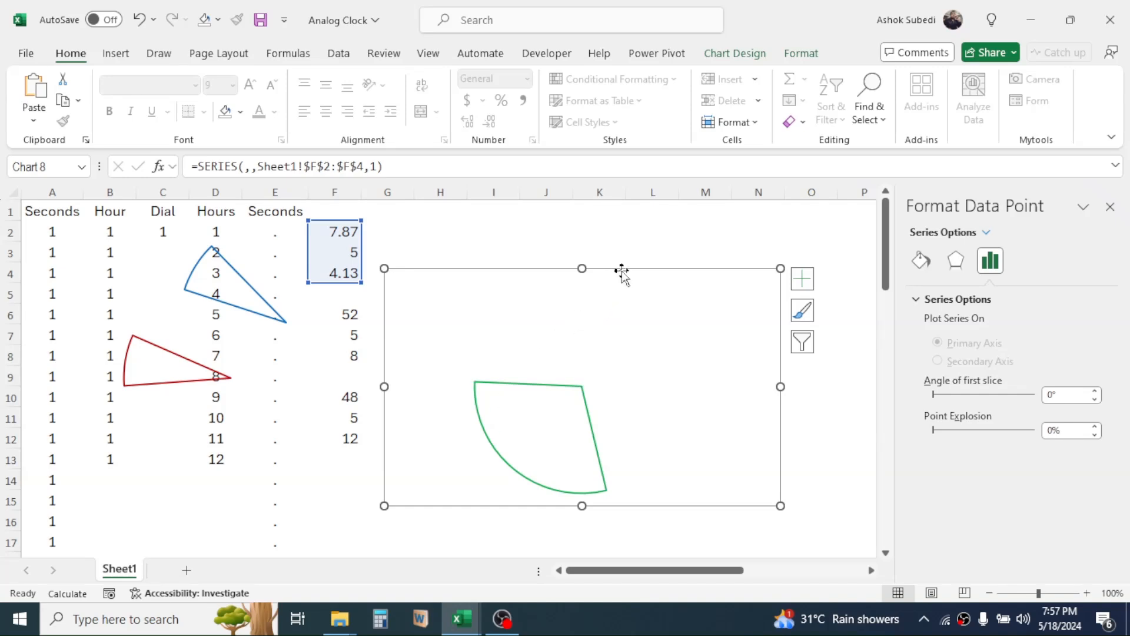
# Reduce the height of the green hour-hand chart to 2.5".
pyautogui.click(650, 271)
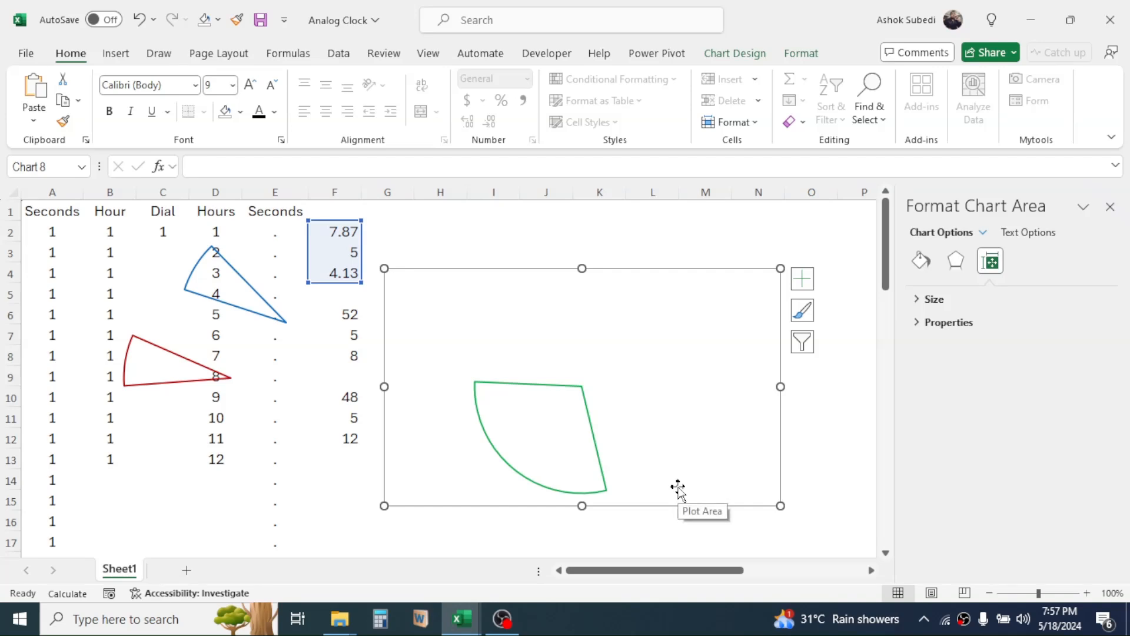
pyautogui.click(801, 54)
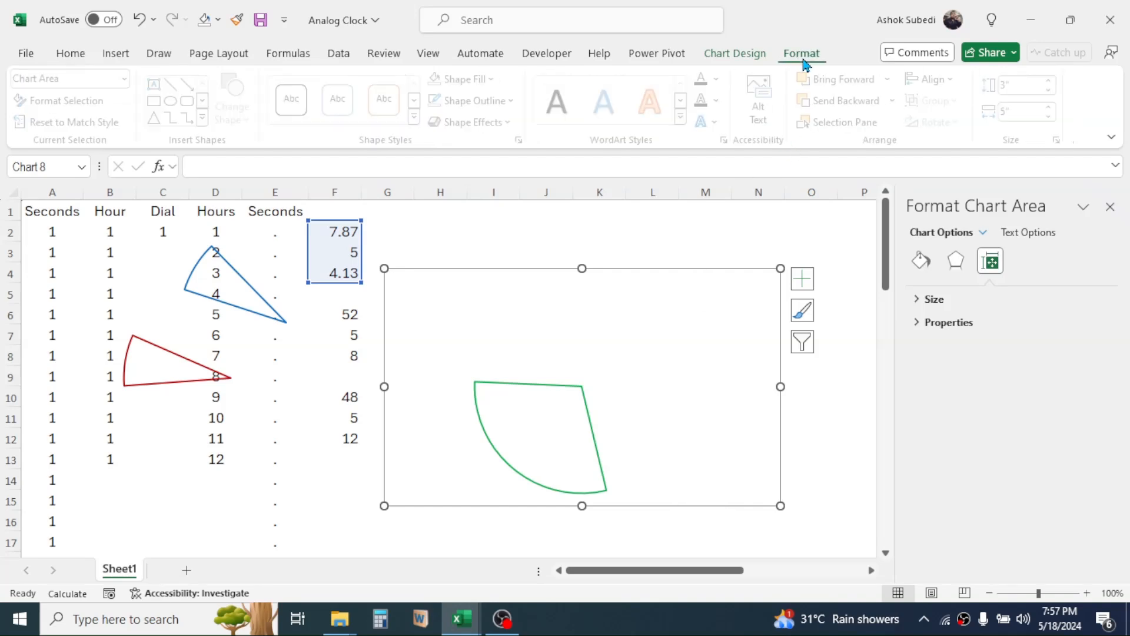
pyautogui.click(1055, 90)
pyautogui.click(1056, 90)
pyautogui.click(1055, 90)
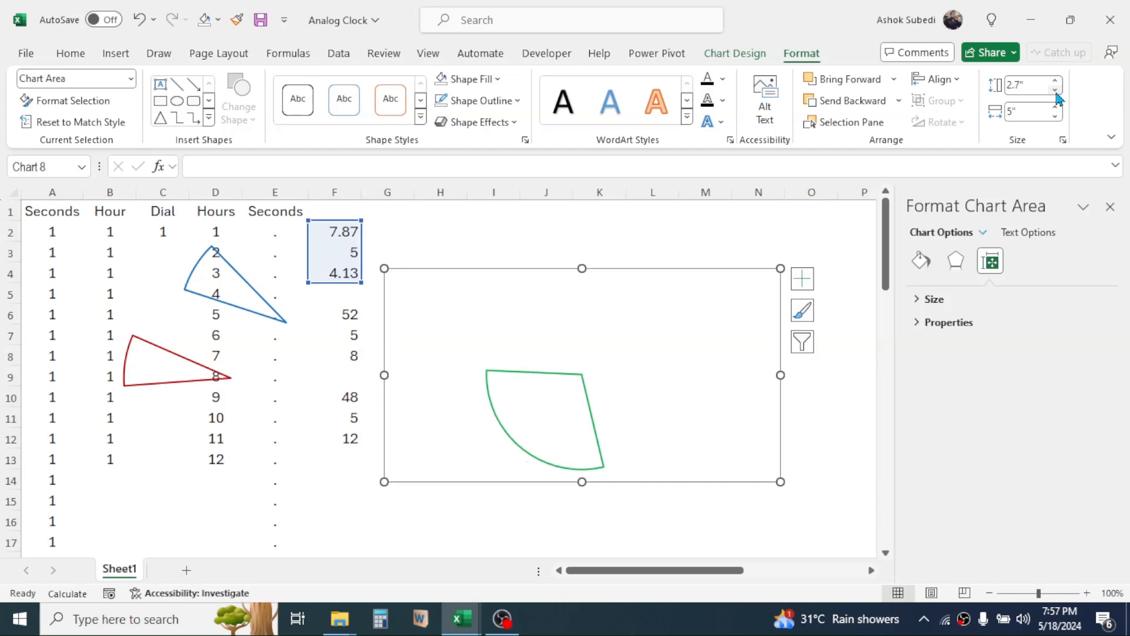
pyautogui.click(1056, 90)
pyautogui.click(1055, 90)
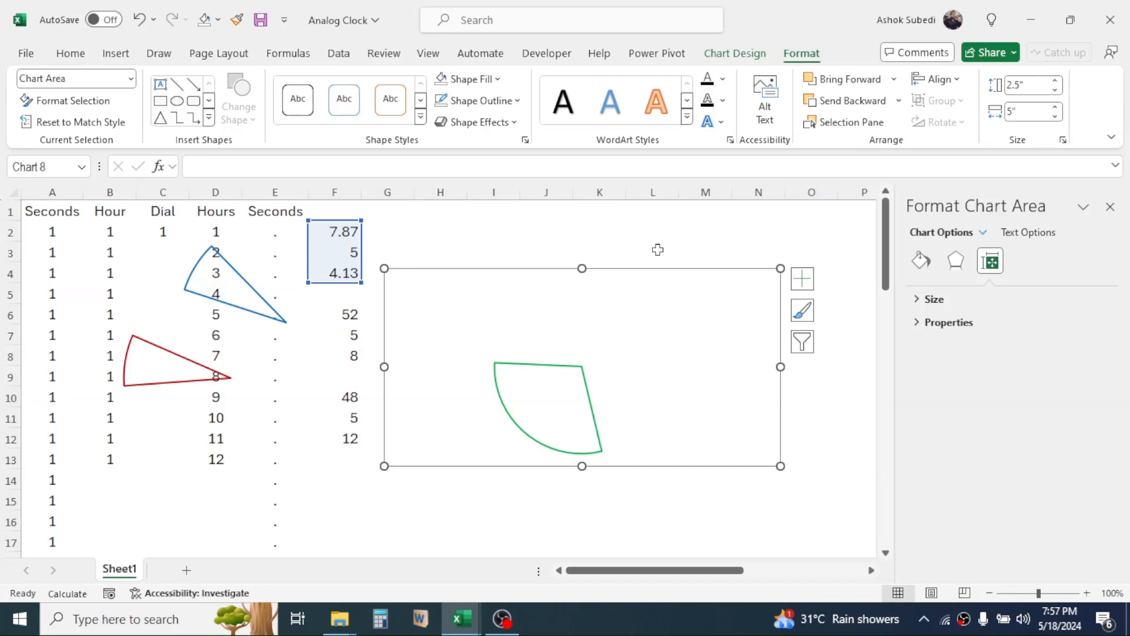
# Reduce the height of the blue minute-hand chart to 2.7".
pyautogui.click(244, 281)
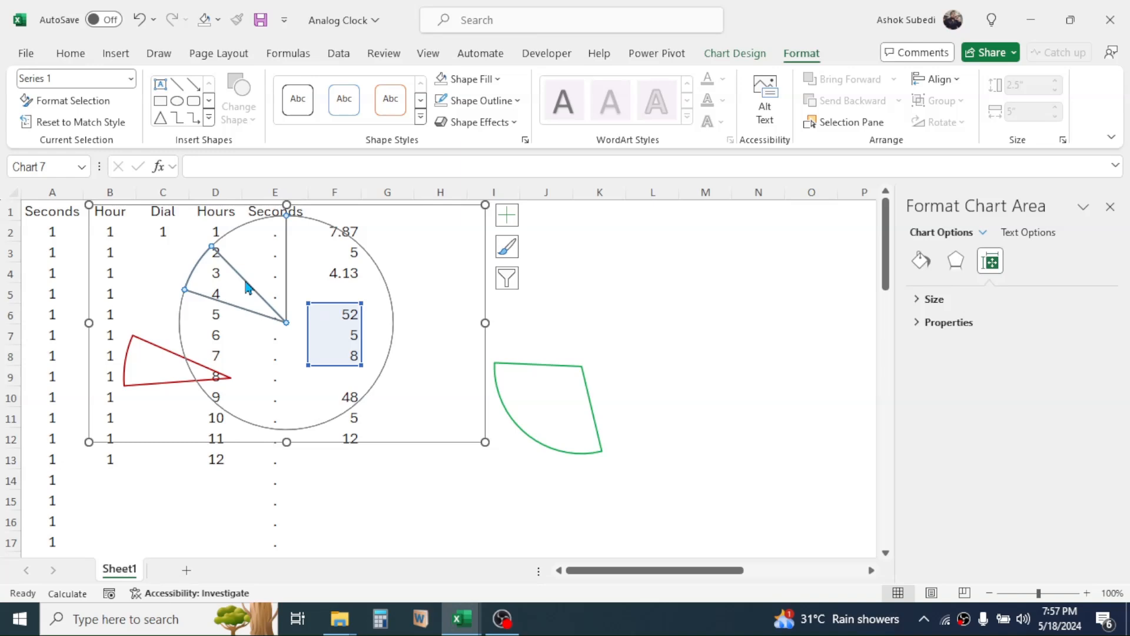
pyautogui.click(231, 212)
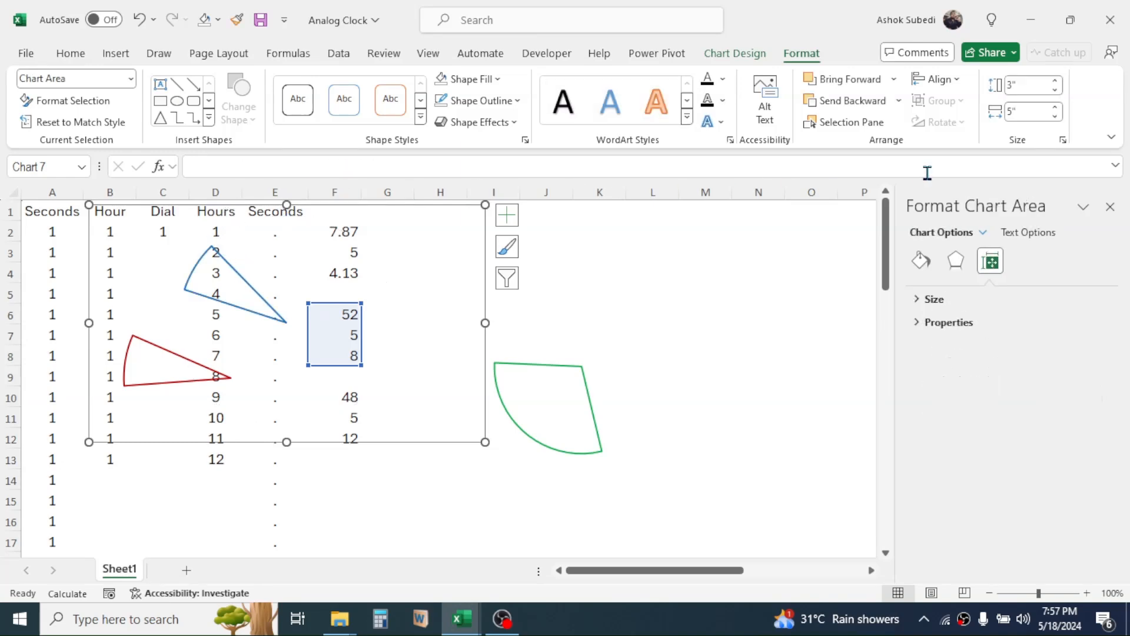
pyautogui.click(1054, 90)
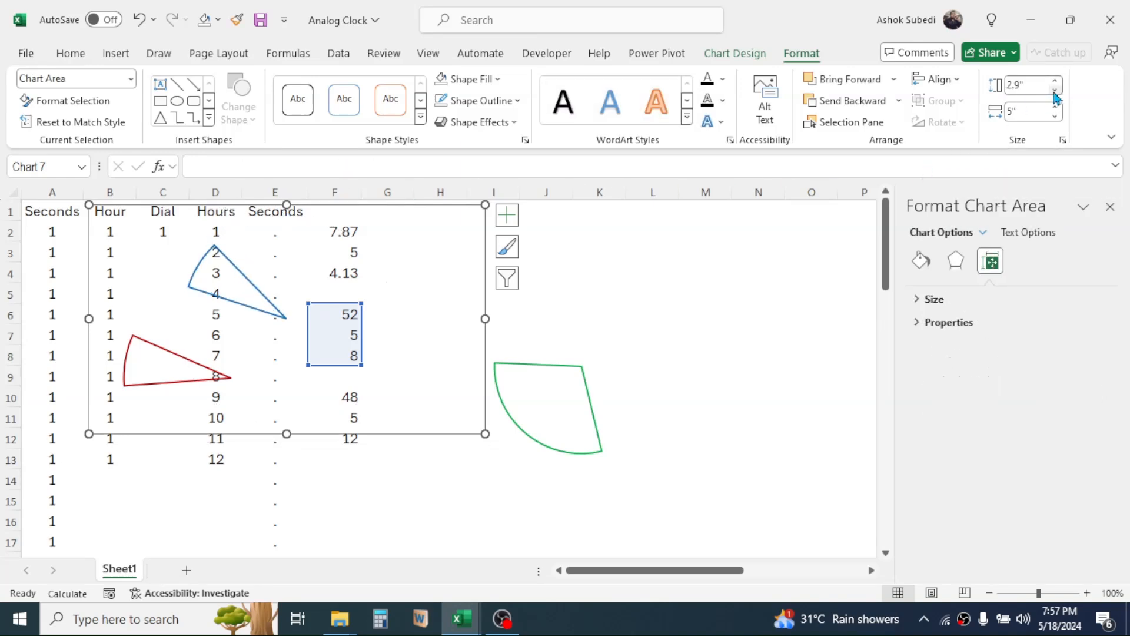
pyautogui.click(1055, 91)
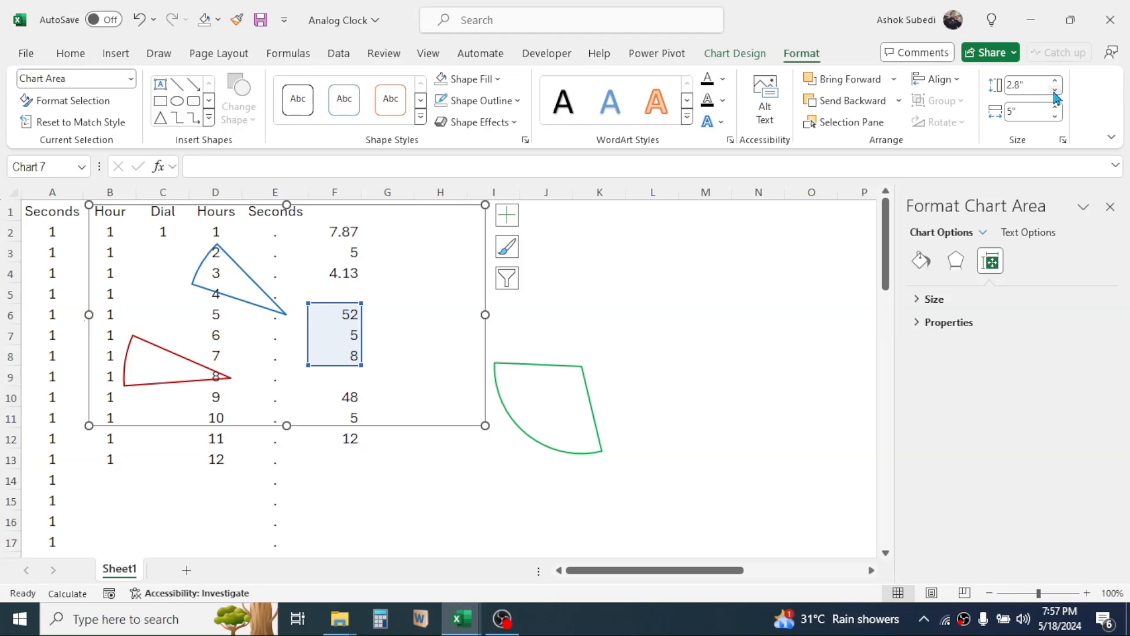
pyautogui.click(1055, 90)
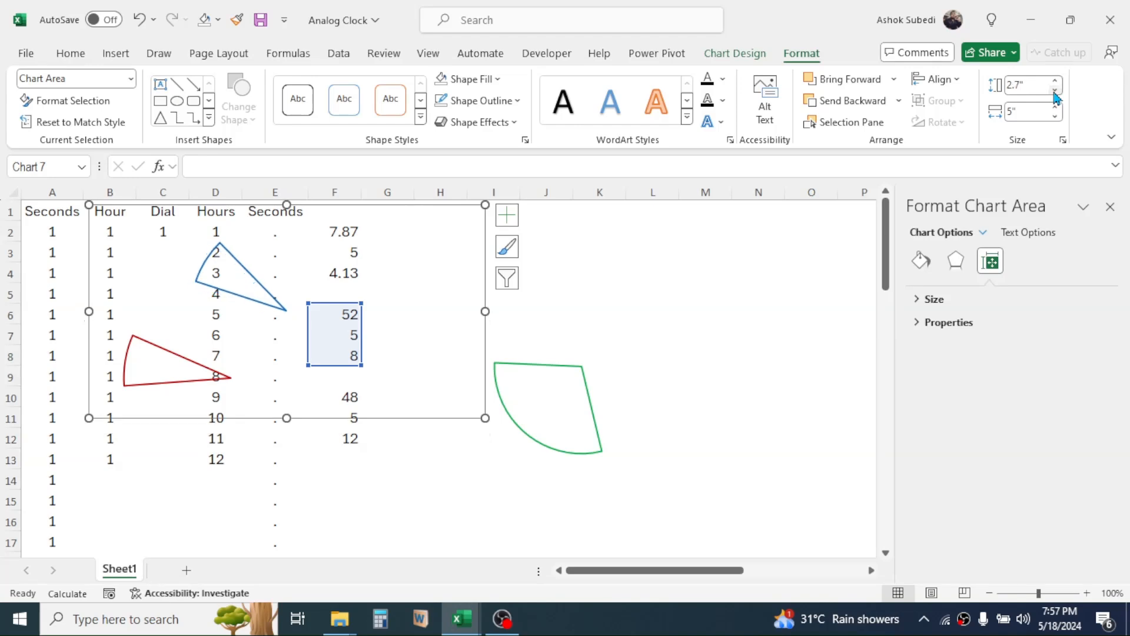
# Reduce the height of the red second-hand chart to 2.9".
pyautogui.click(179, 362)
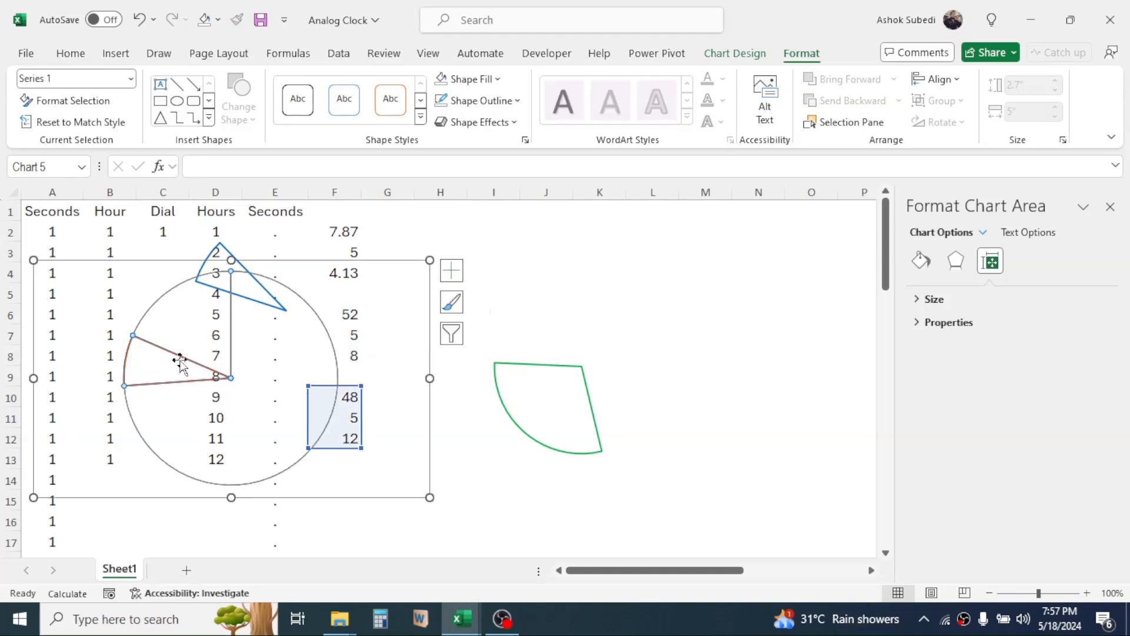
pyautogui.click(152, 490)
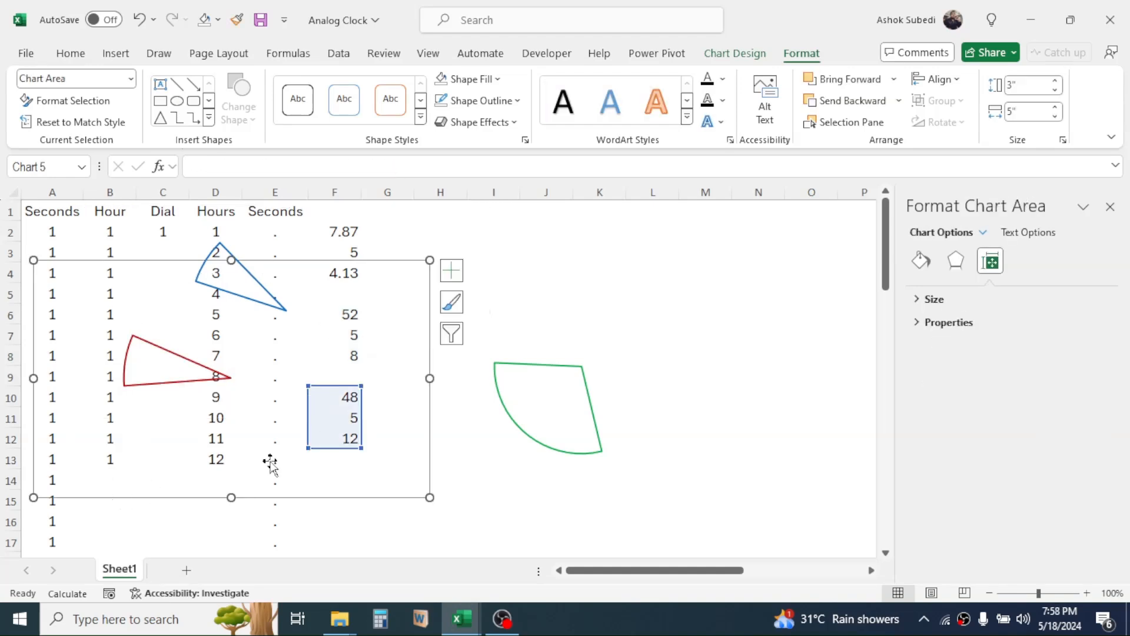
pyautogui.click(1056, 92)
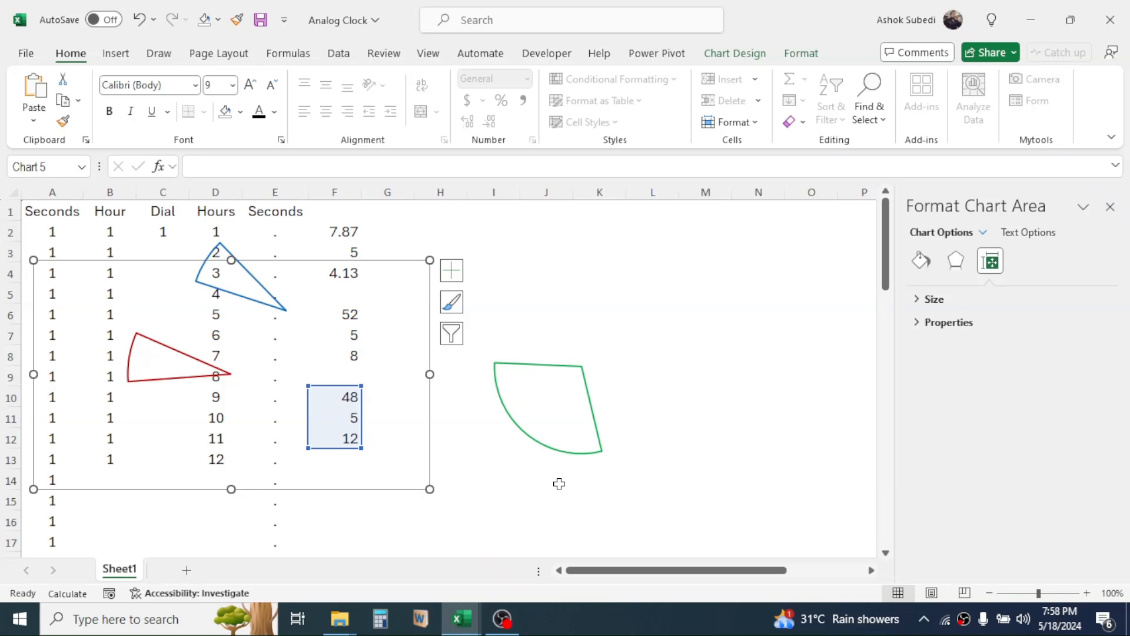
# Align the three hand charts together by center and middle, and move them to the empty area beside the data.
pyautogui.click(542, 448)
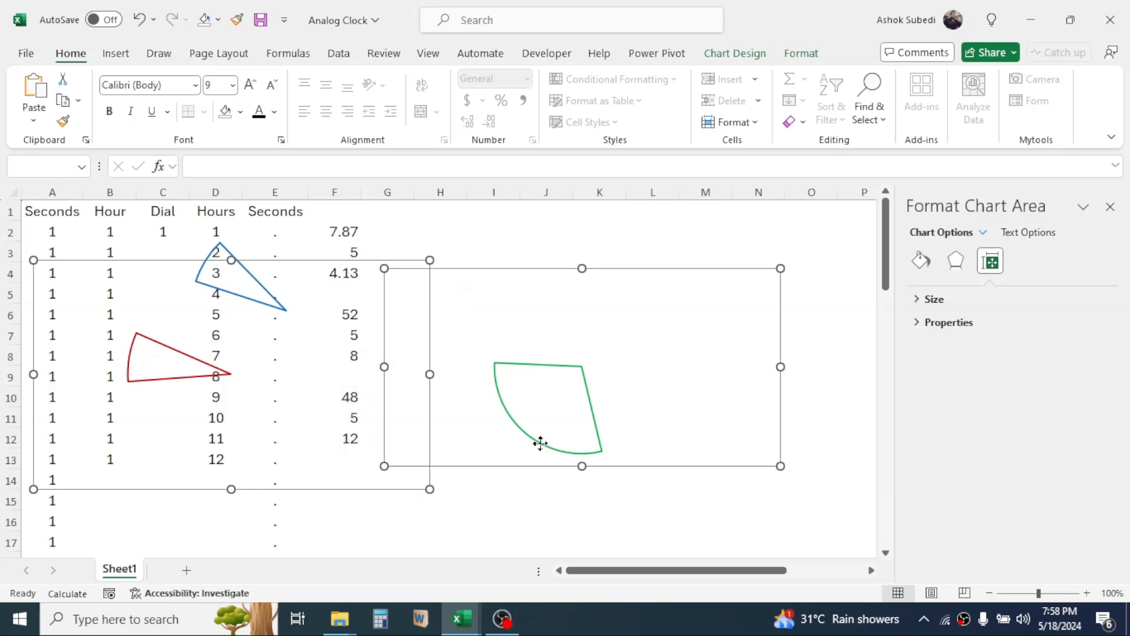
pyautogui.keyDown('shift'); pyautogui.click(221, 244); pyautogui.keyUp('shift')
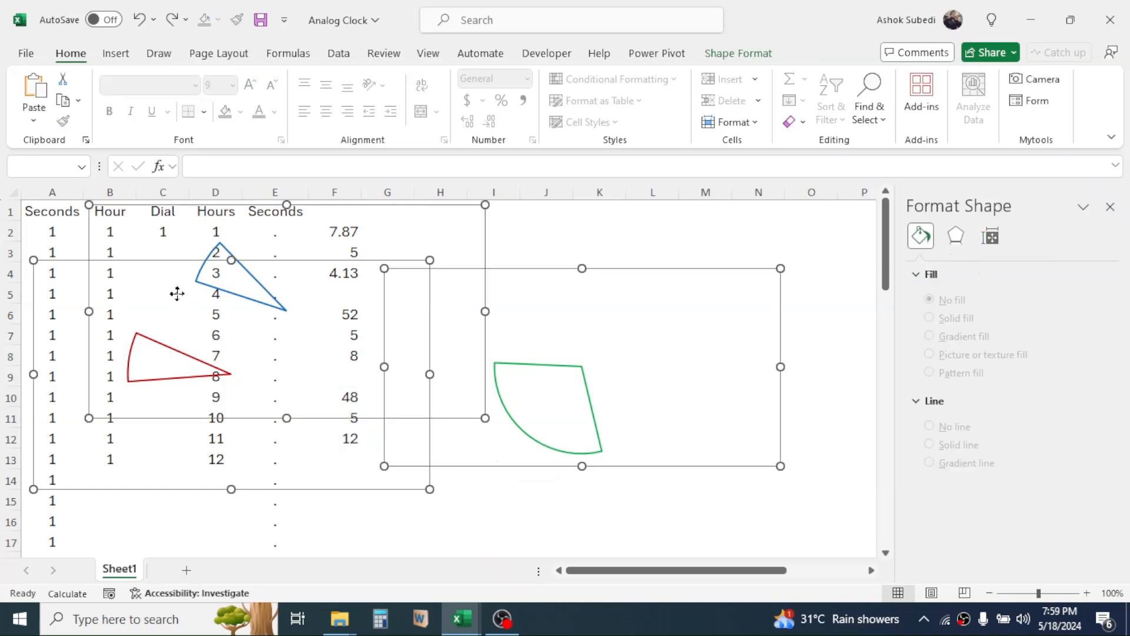
pyautogui.click(739, 56)
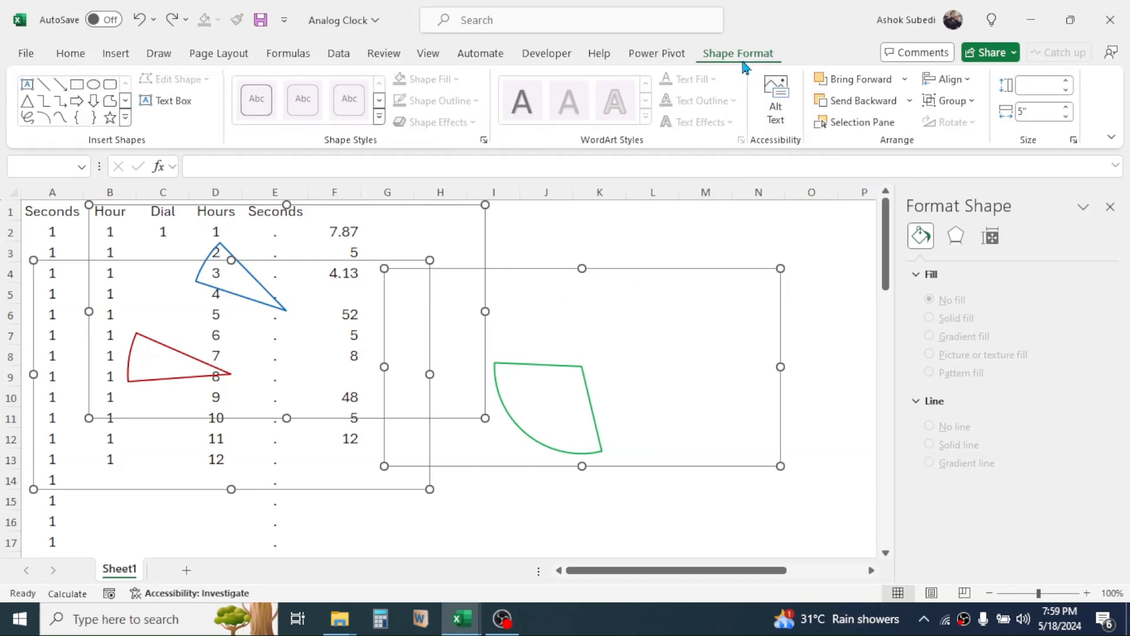
pyautogui.click(967, 81)
pyautogui.click(969, 124)
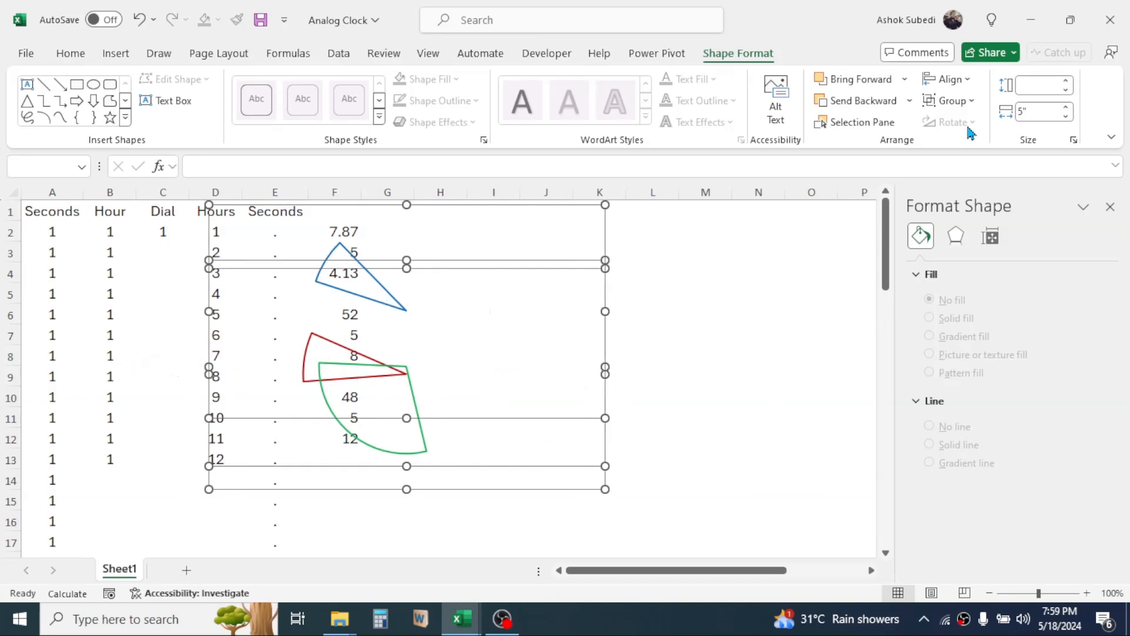
pyautogui.click(968, 80)
pyautogui.click(971, 196)
pyautogui.moveTo(607, 309); pyautogui.dragTo(797, 312)
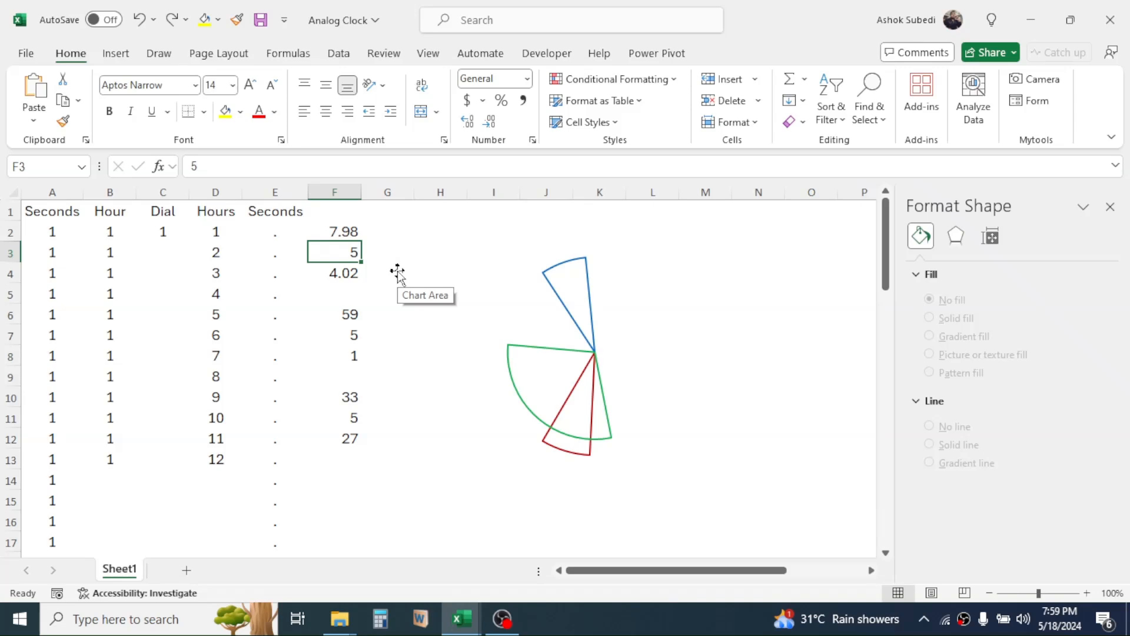
# Set the hand-thickness values in F3, F7 and F11 to 0.03.
pyautogui.write('0.03')
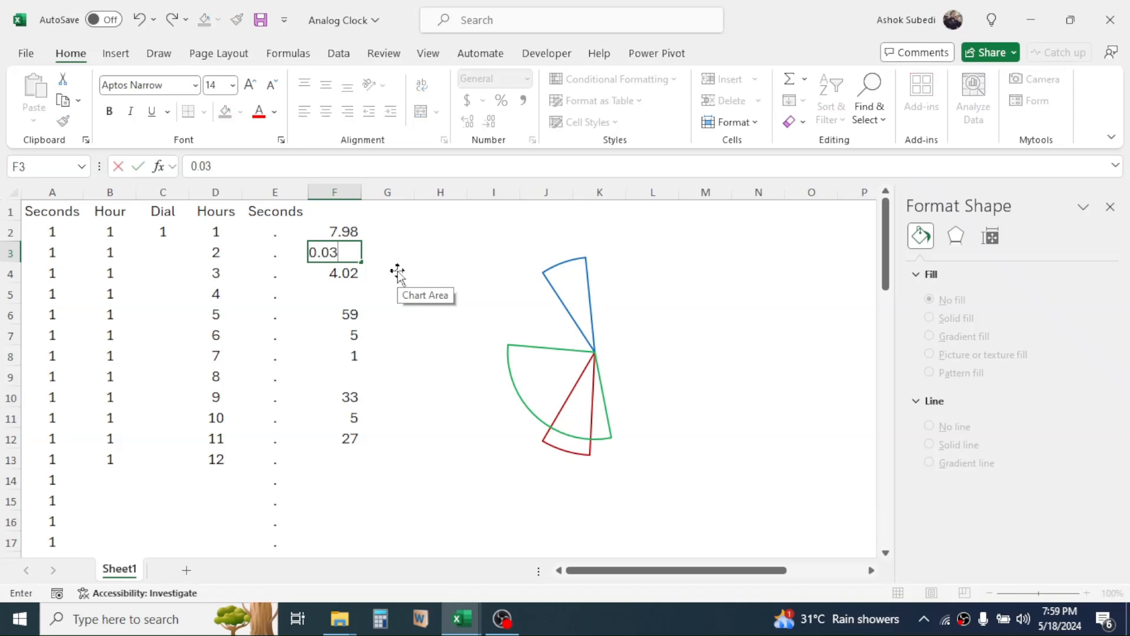
pyautogui.press('Return')
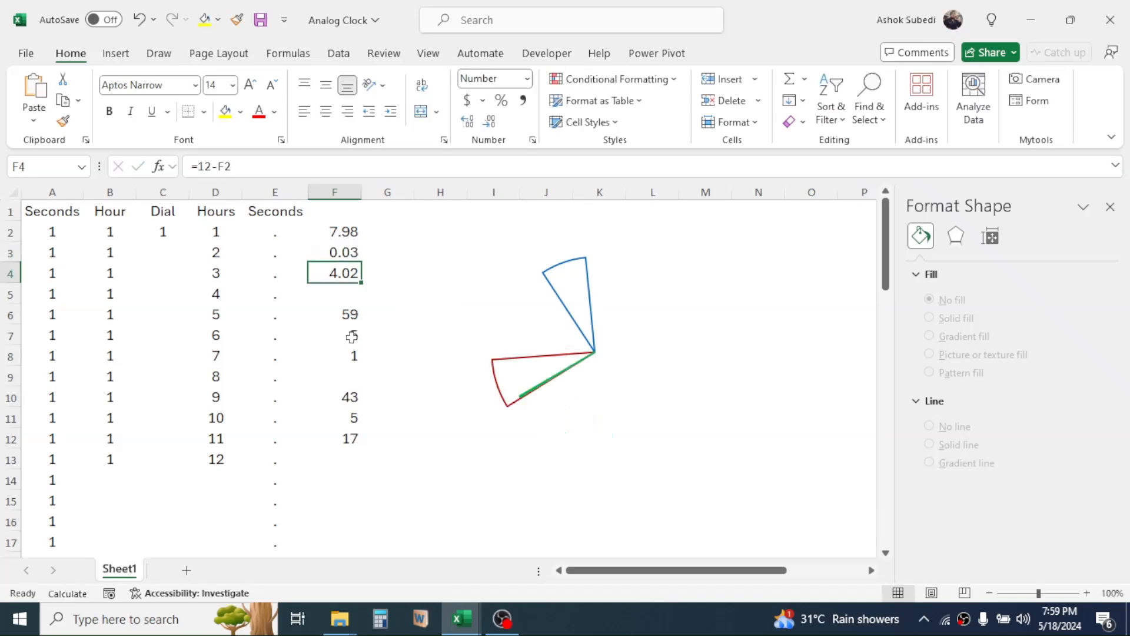
pyautogui.click(347, 333)
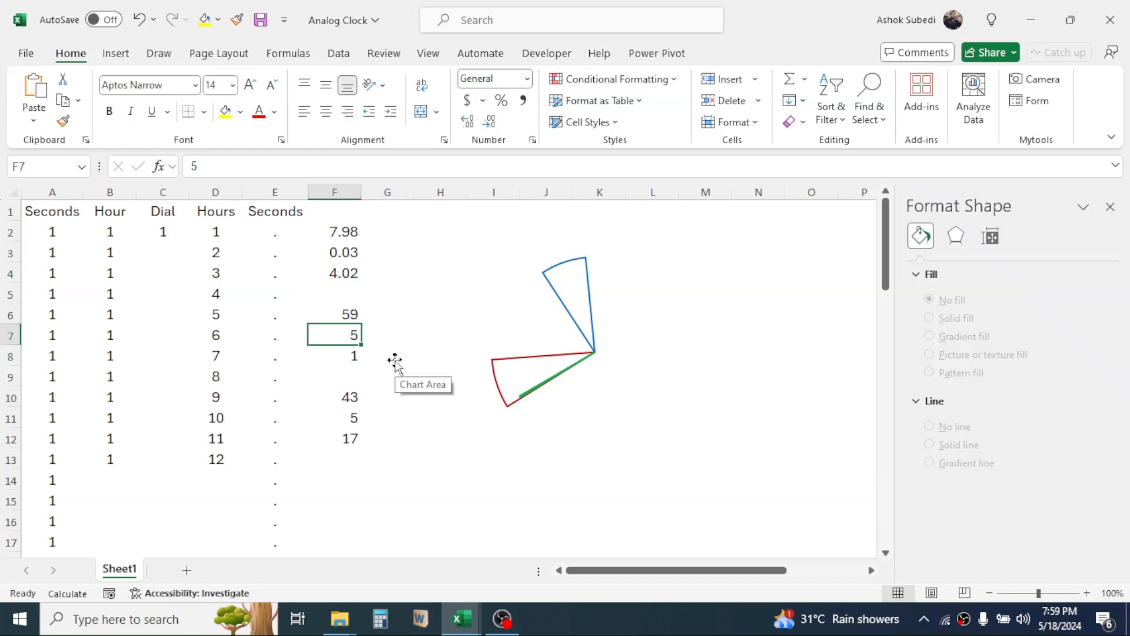
pyautogui.write('0.03')
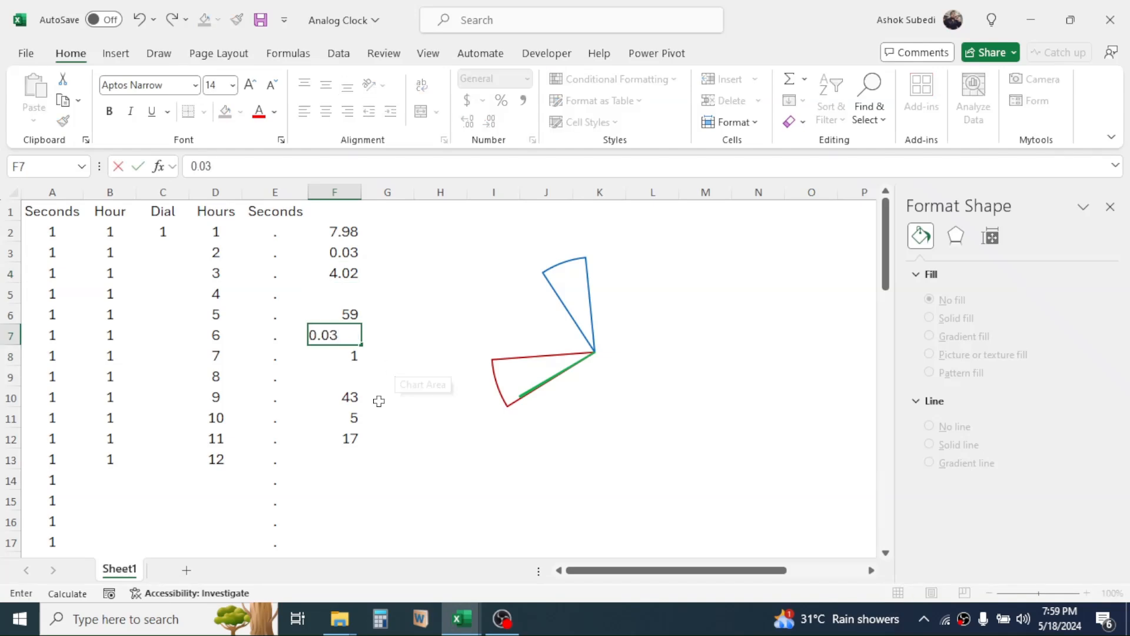
pyautogui.click(351, 414)
pyautogui.write('0.03')
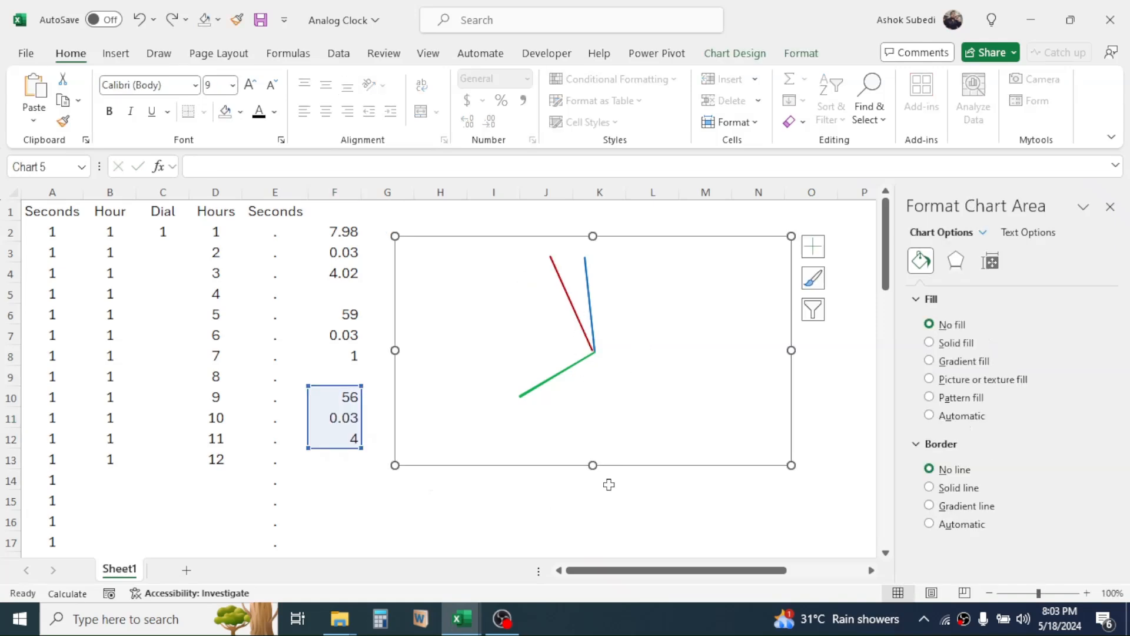
# Move the red, green and blue hand charts one by one onto the clock dial chart.
pyautogui.moveTo(871, 572); pyautogui.dragTo(867, 571)
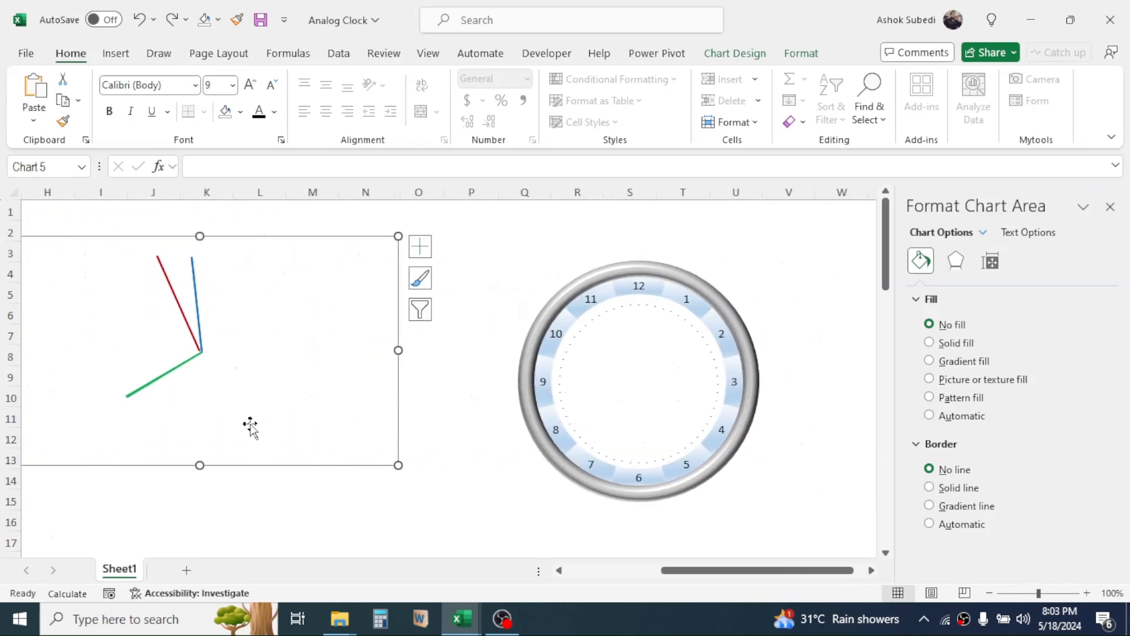
pyautogui.moveTo(139, 464); pyautogui.dragTo(575, 501)
pyautogui.click(193, 459)
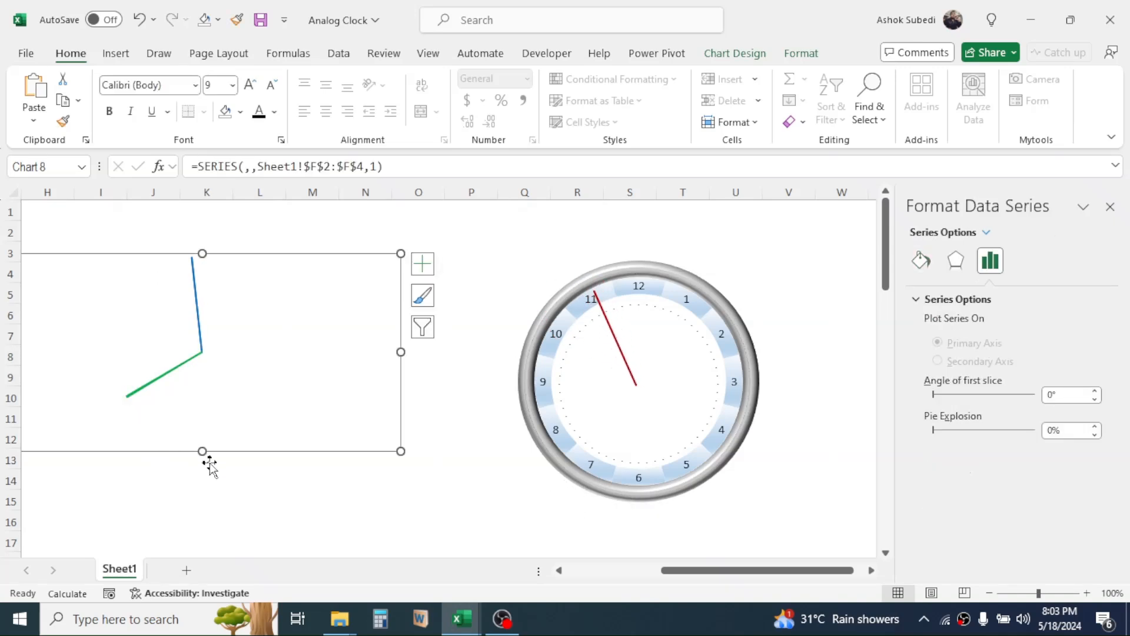
pyautogui.moveTo(251, 452); pyautogui.dragTo(684, 488)
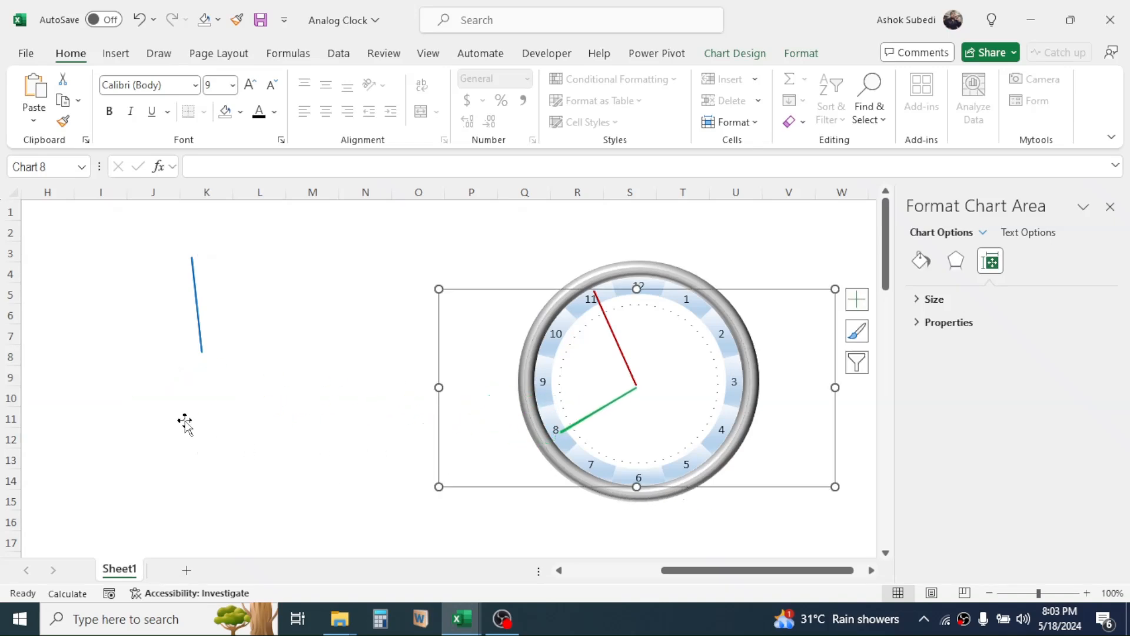
pyautogui.click(151, 399)
pyautogui.click(151, 398)
pyautogui.moveTo(92, 459); pyautogui.dragTo(530, 491)
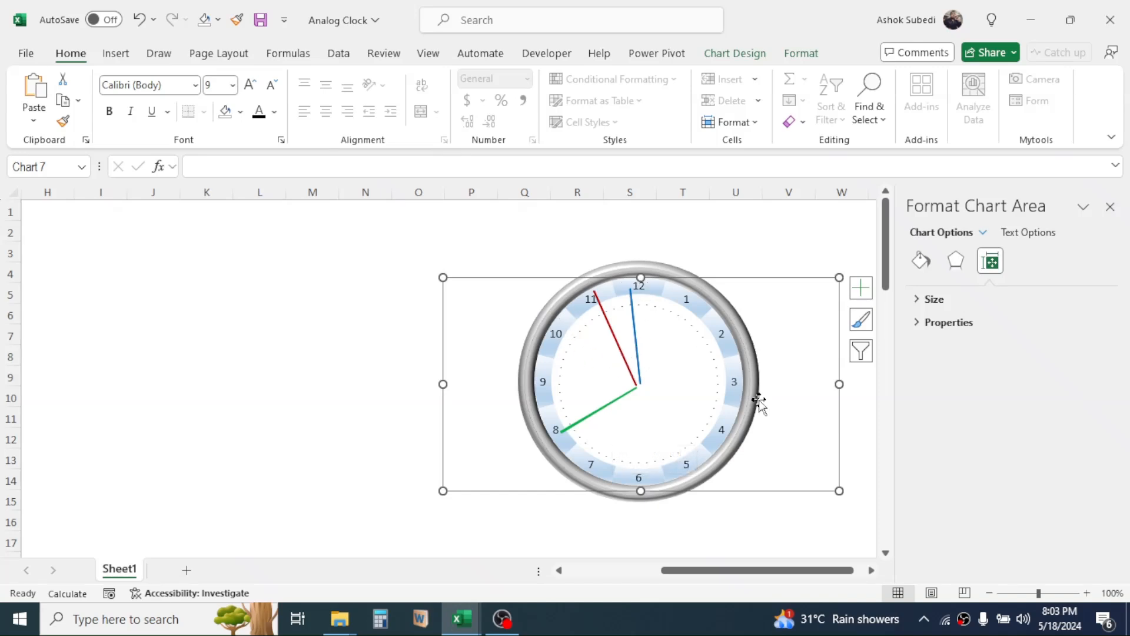
# Enlarge the clock dial chart slightly by extending its lower-left corner outward.
pyautogui.click(647, 262)
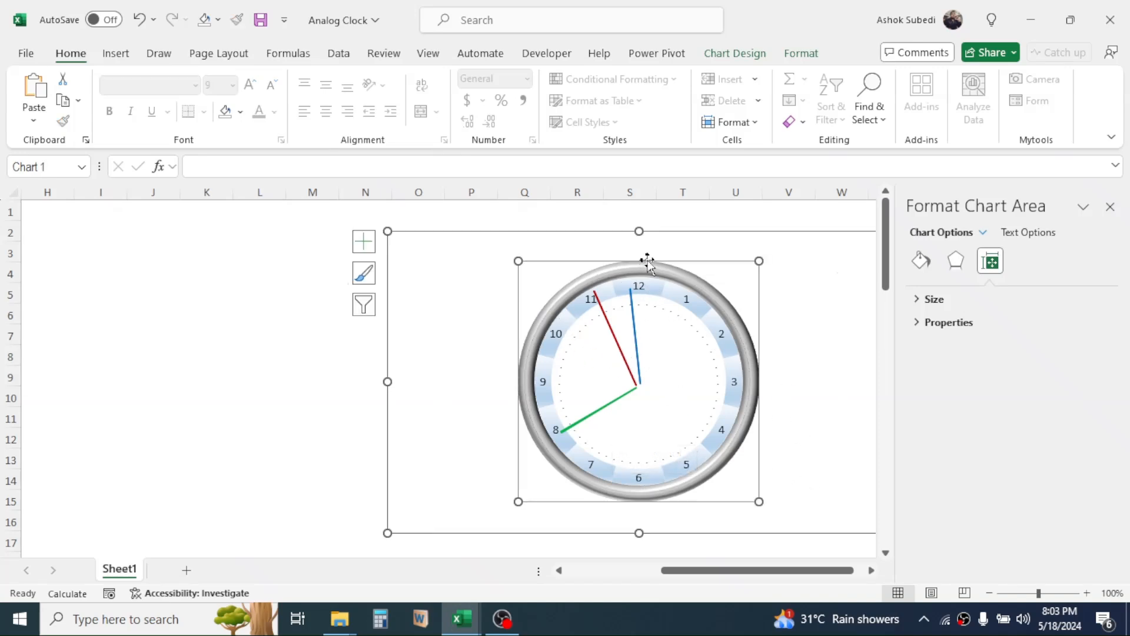
pyautogui.click(585, 231)
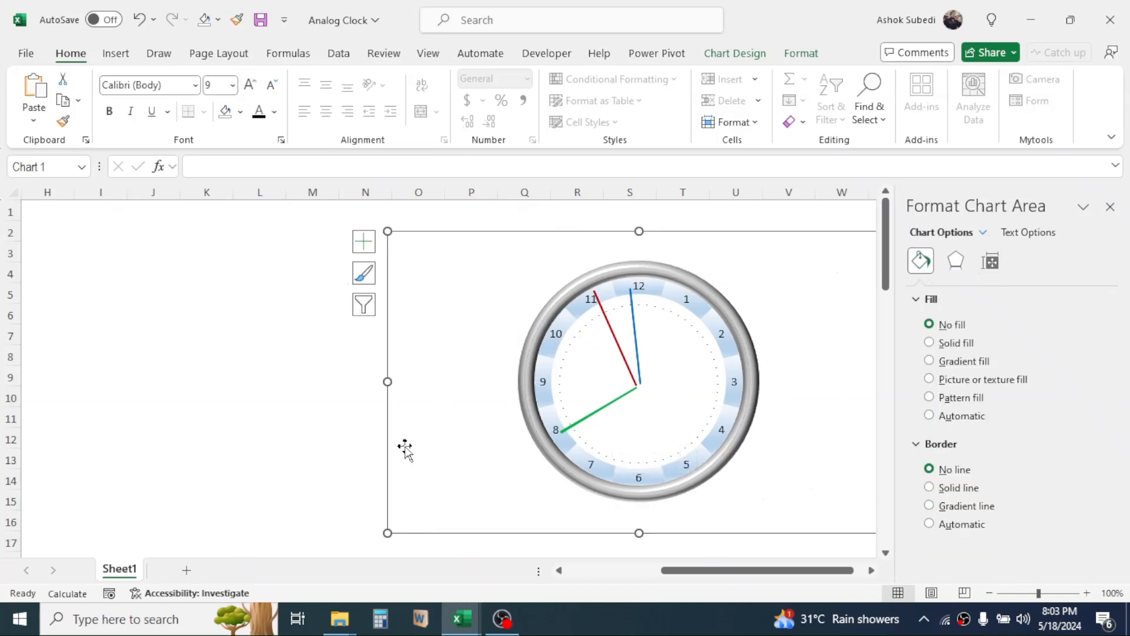
pyautogui.moveTo(387, 533); pyautogui.dragTo(337, 546)
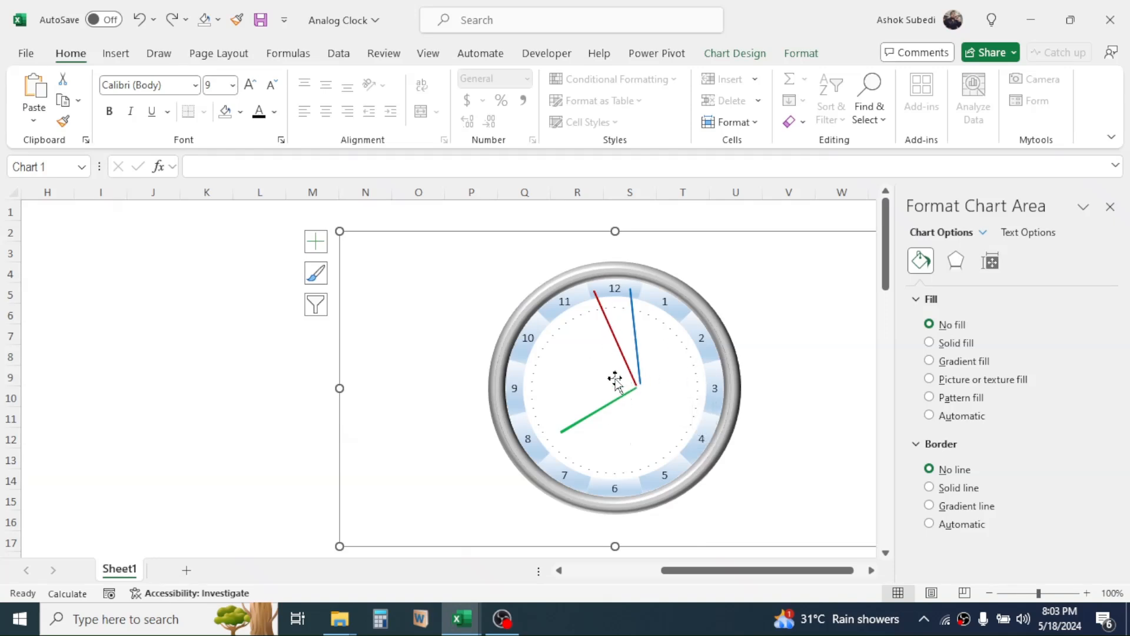
# Select all four charts and align them by center and middle so the hands meet at the dial's center.
pyautogui.hotkey('ctrl', 'a')
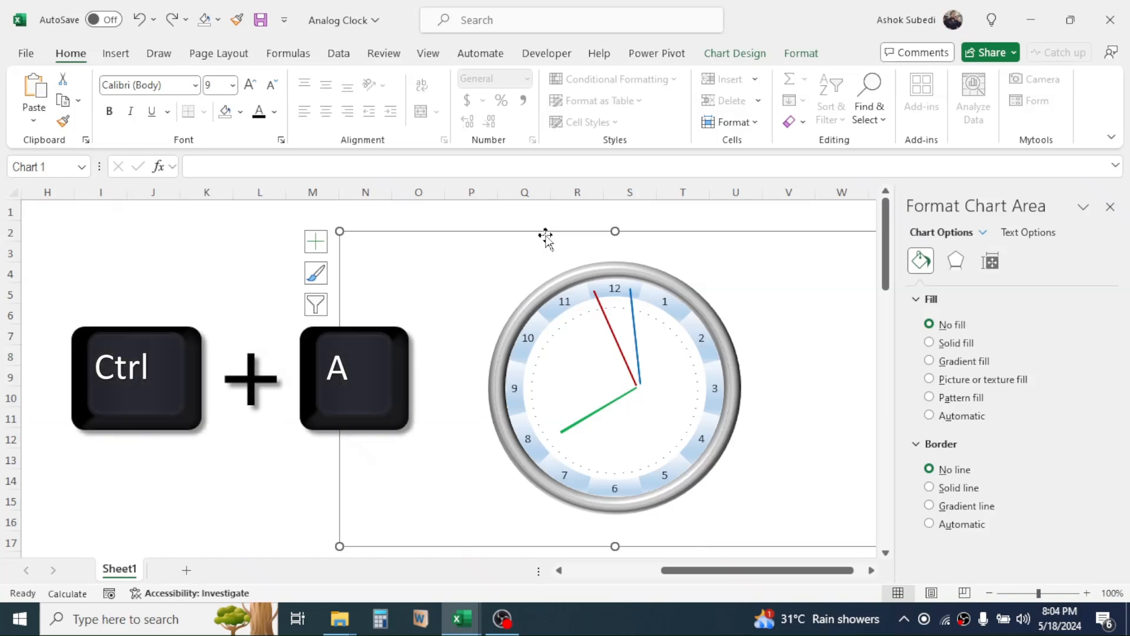
pyautogui.hotkey('ctrl', 'a')
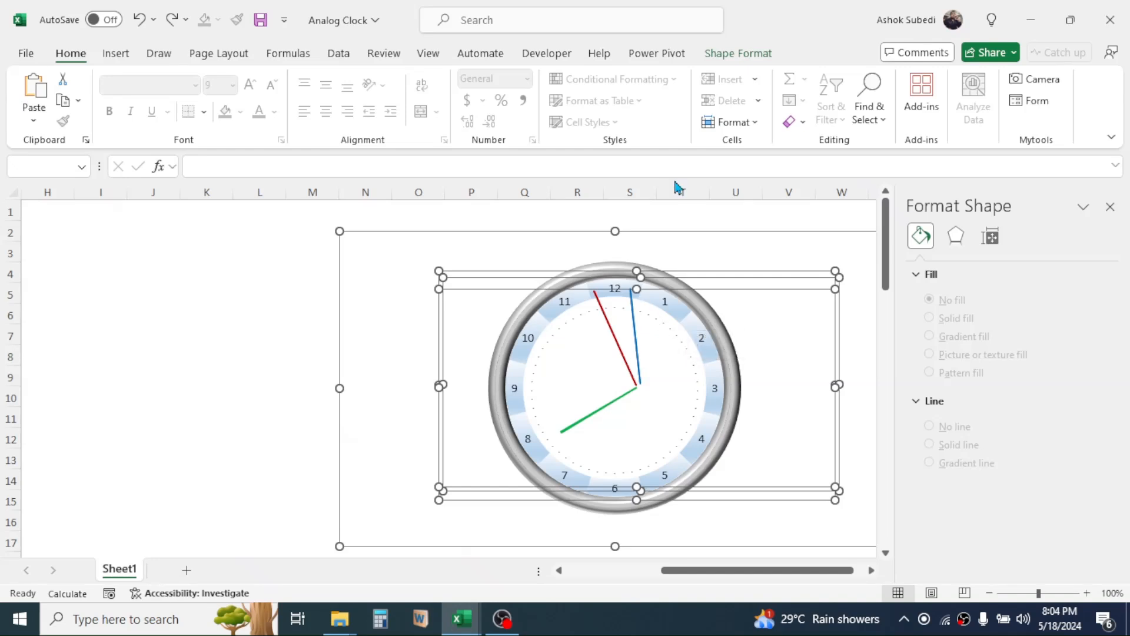
pyautogui.click(744, 55)
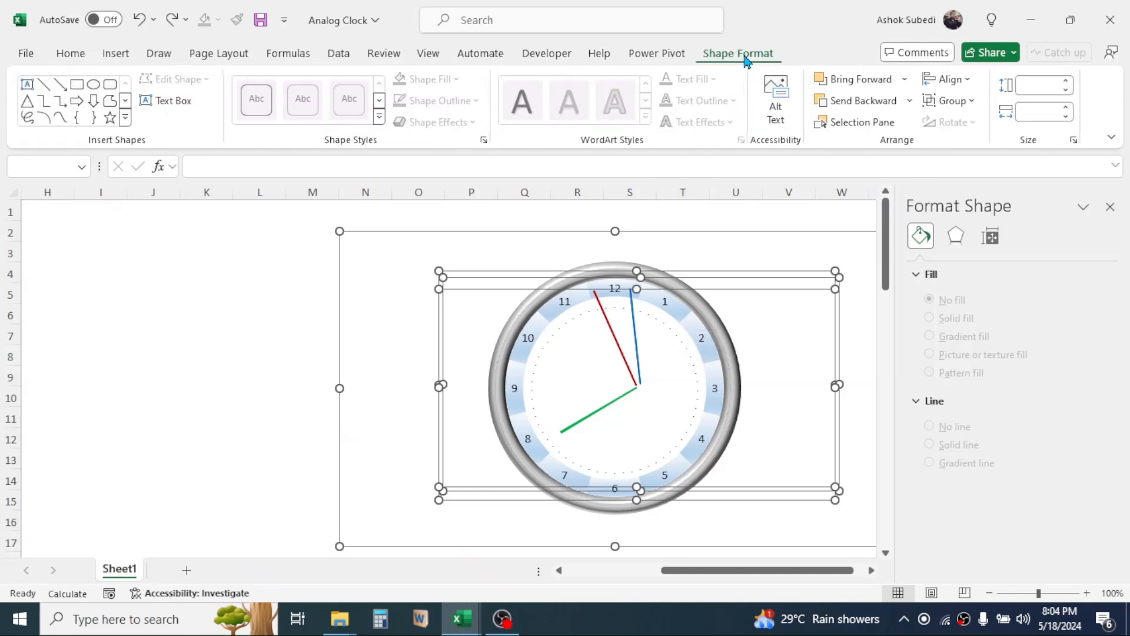
pyautogui.click(968, 82)
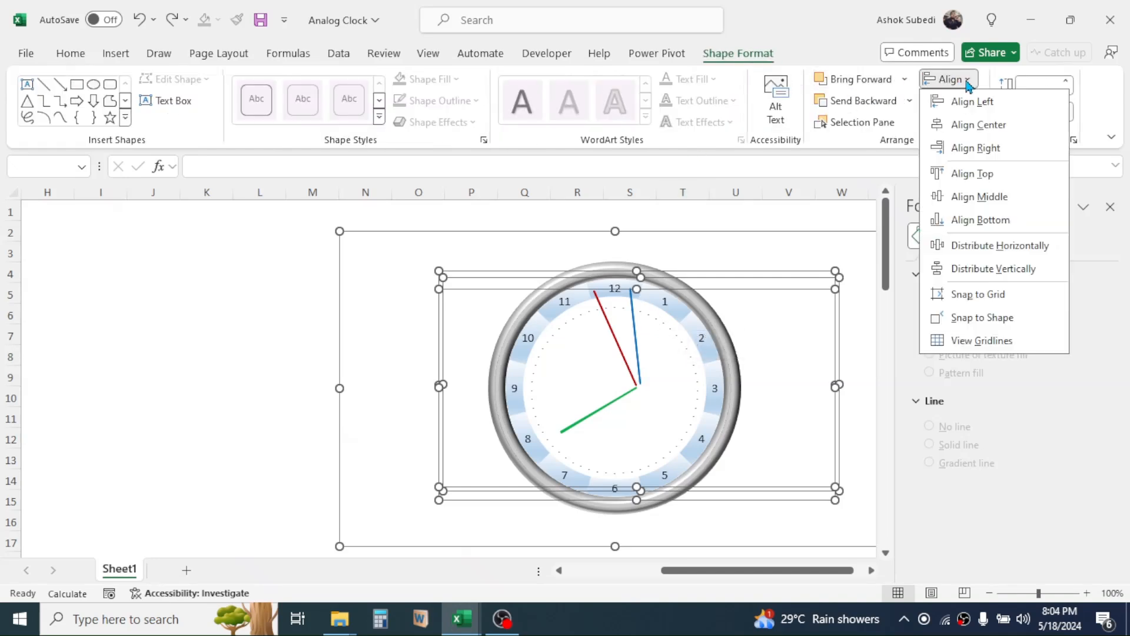
pyautogui.click(979, 125)
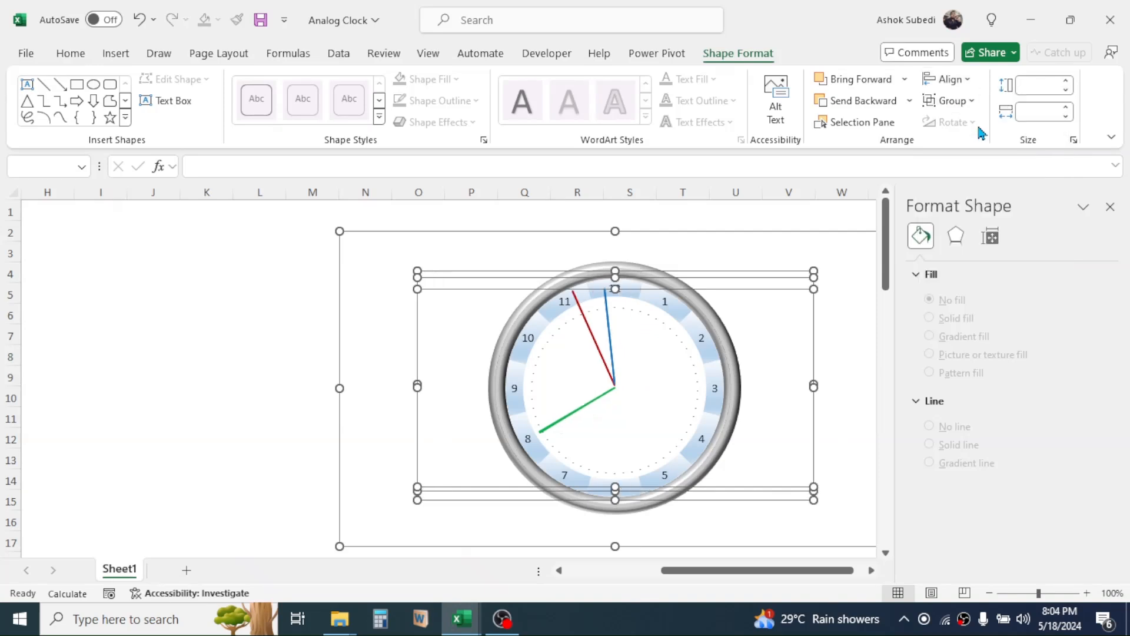
pyautogui.click(968, 80)
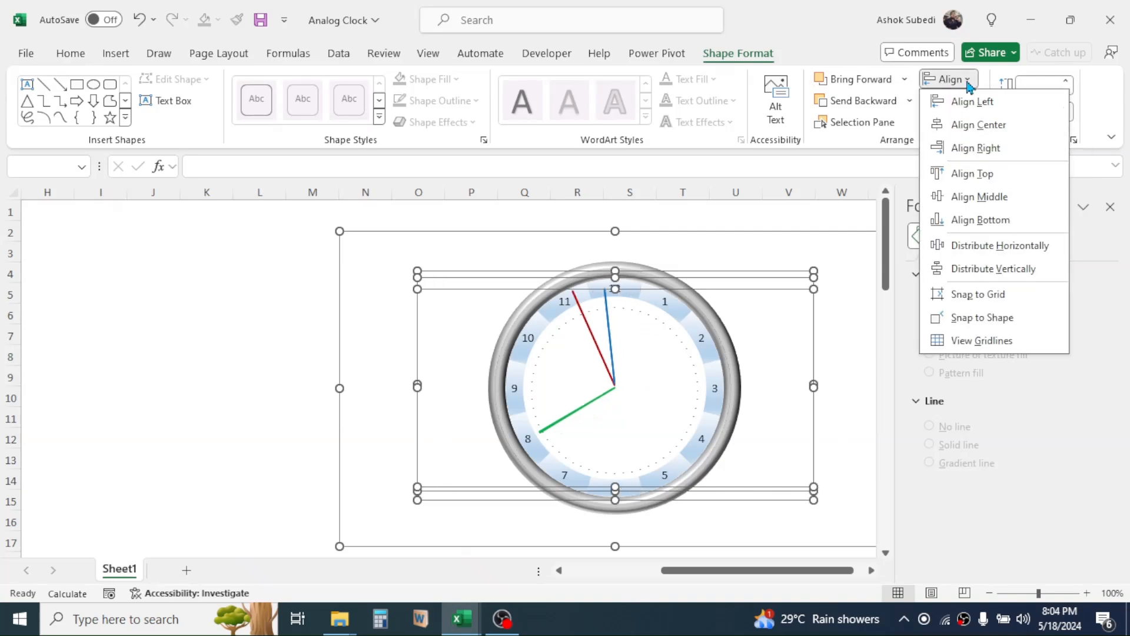
pyautogui.click(970, 202)
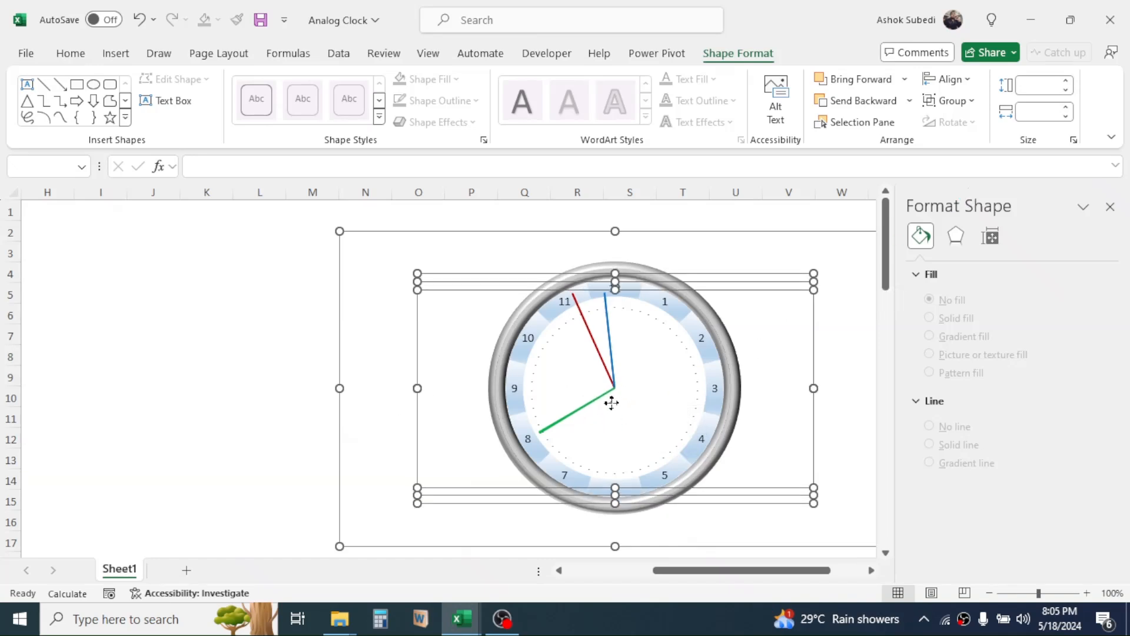
# Enlarge the clock dial chart slightly by extending its upper-left corner outward, and close the formatting pane.
pyautogui.moveTo(612, 401)
pyautogui.click(168, 312)
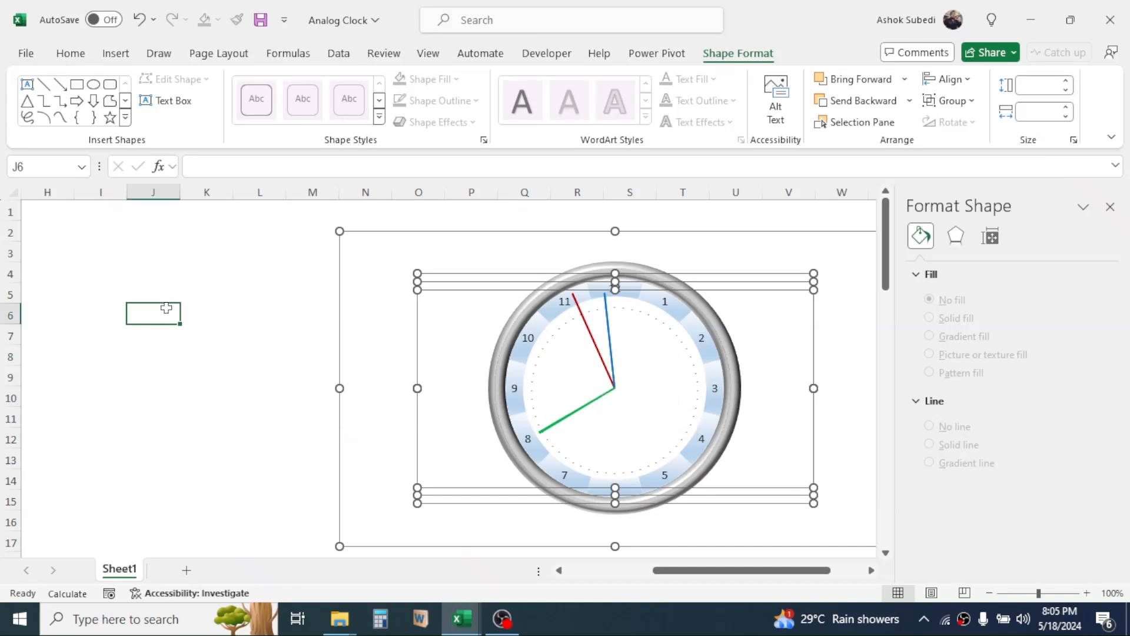
pyautogui.click(598, 232)
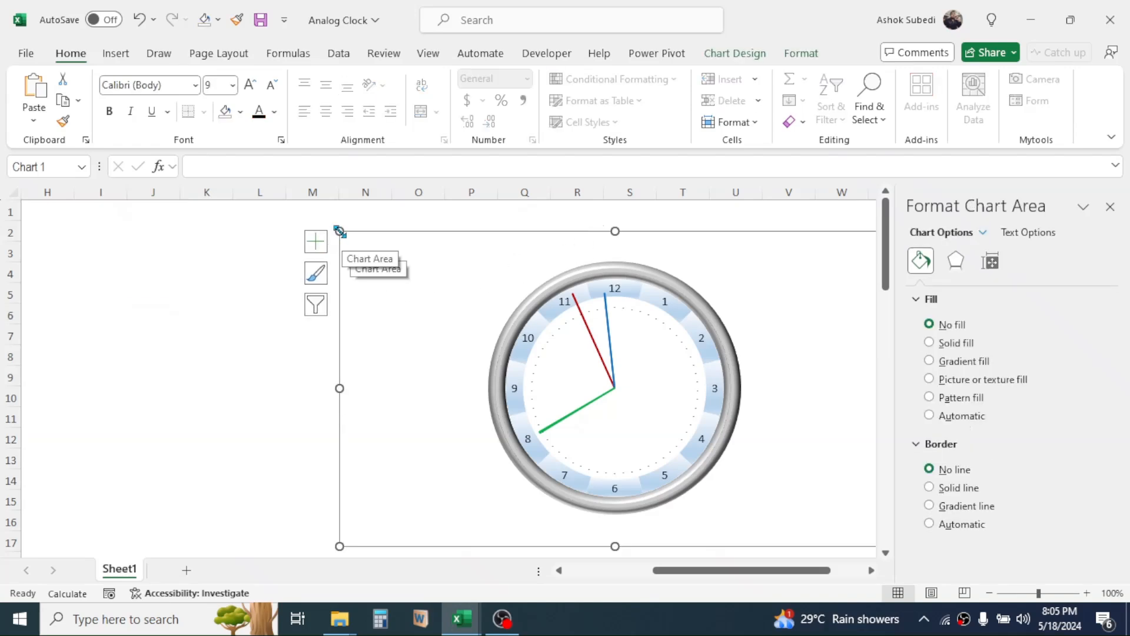
pyautogui.moveTo(339, 231); pyautogui.dragTo(317, 216)
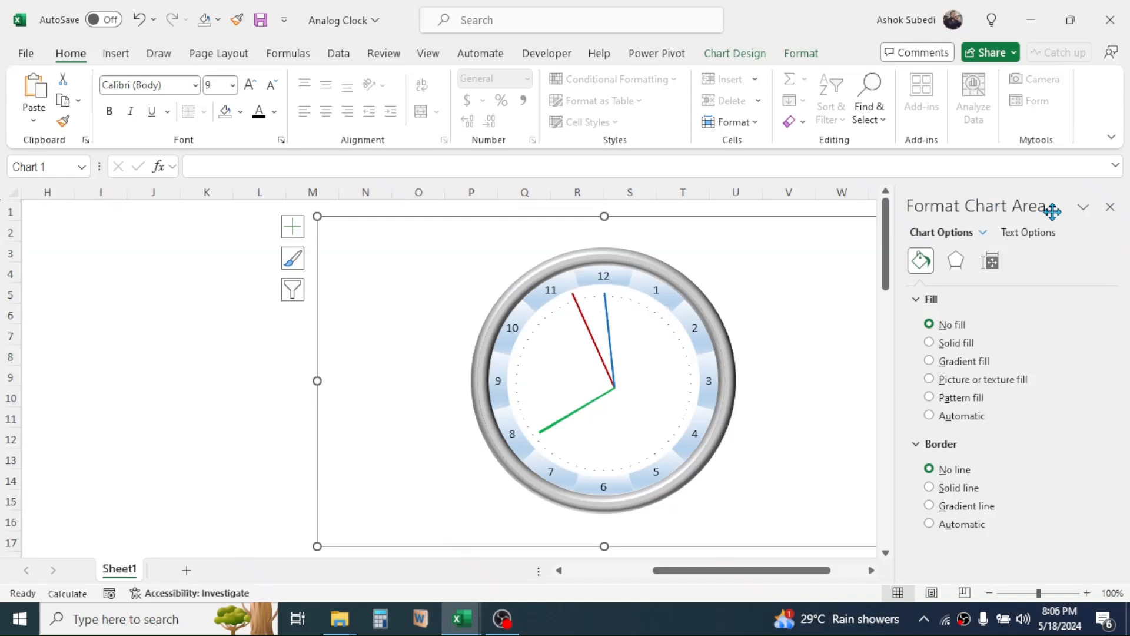
pyautogui.click(1110, 206)
# Group the dial and the three hand charts into one object and move it close beside the data columns.
pyautogui.hscroll(-2, 958, 393)
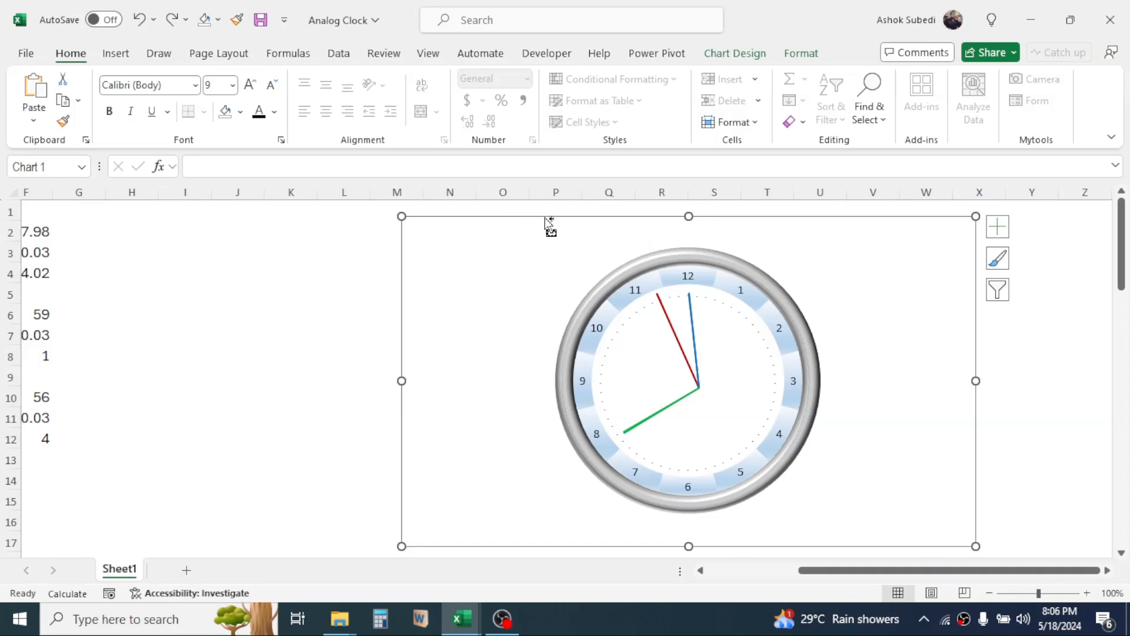
pyautogui.hotkey('ctrl', 'a')
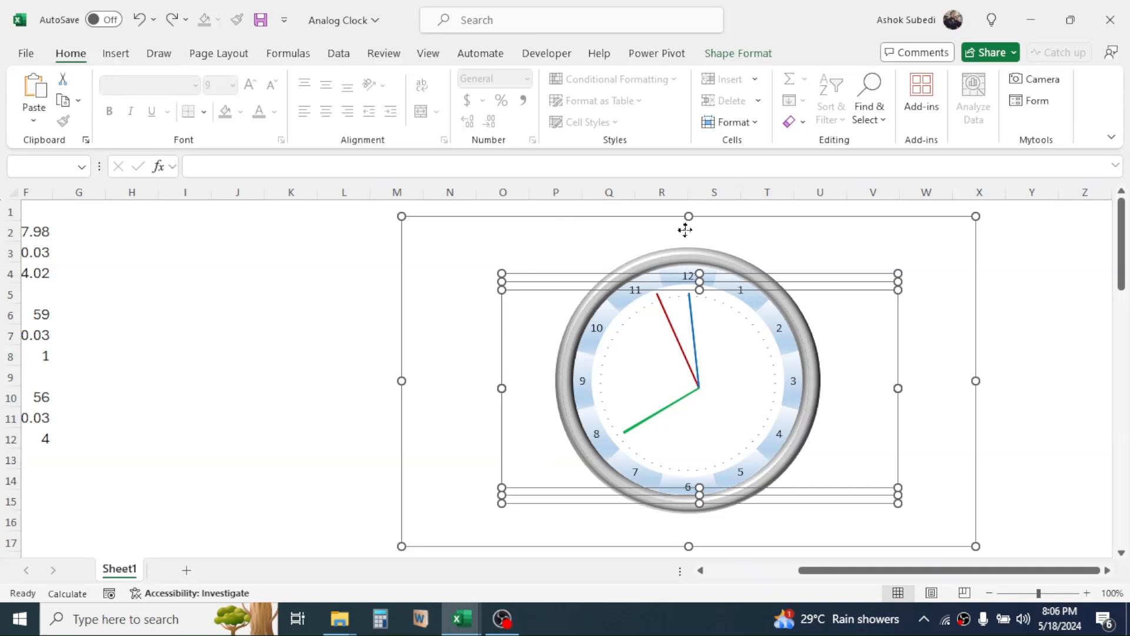
pyautogui.click(745, 54)
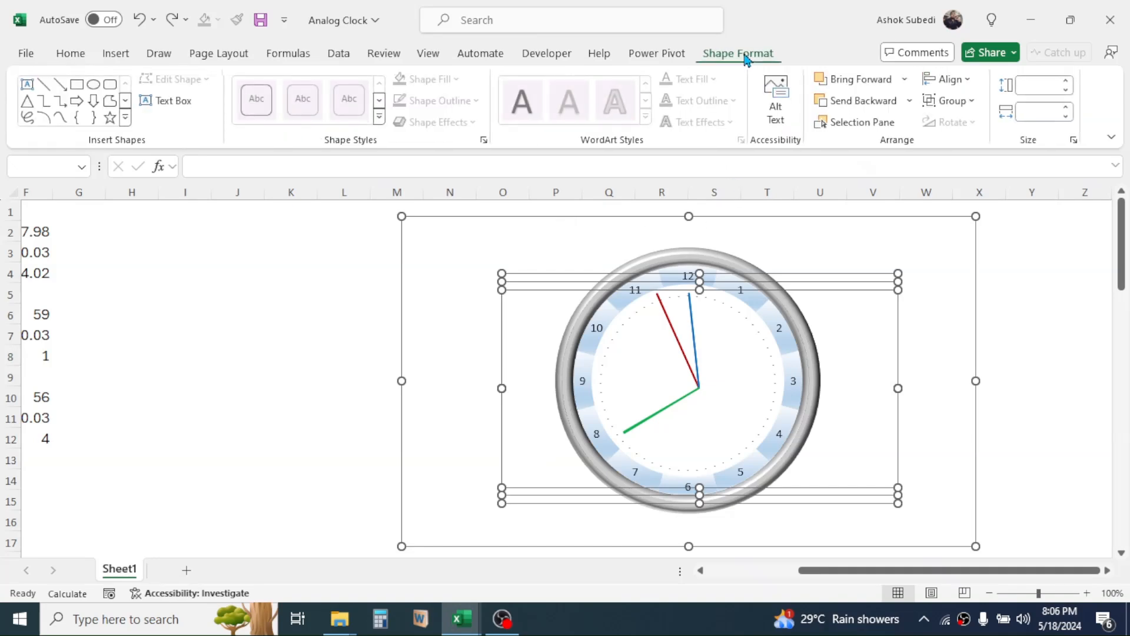
pyautogui.click(972, 101)
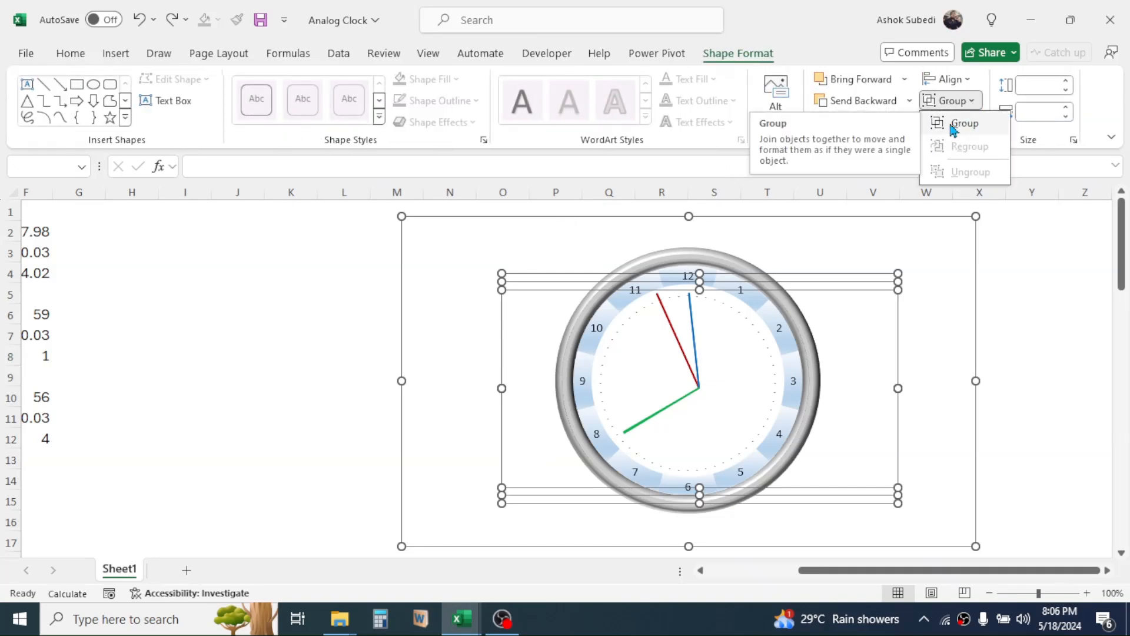
pyautogui.click(957, 123)
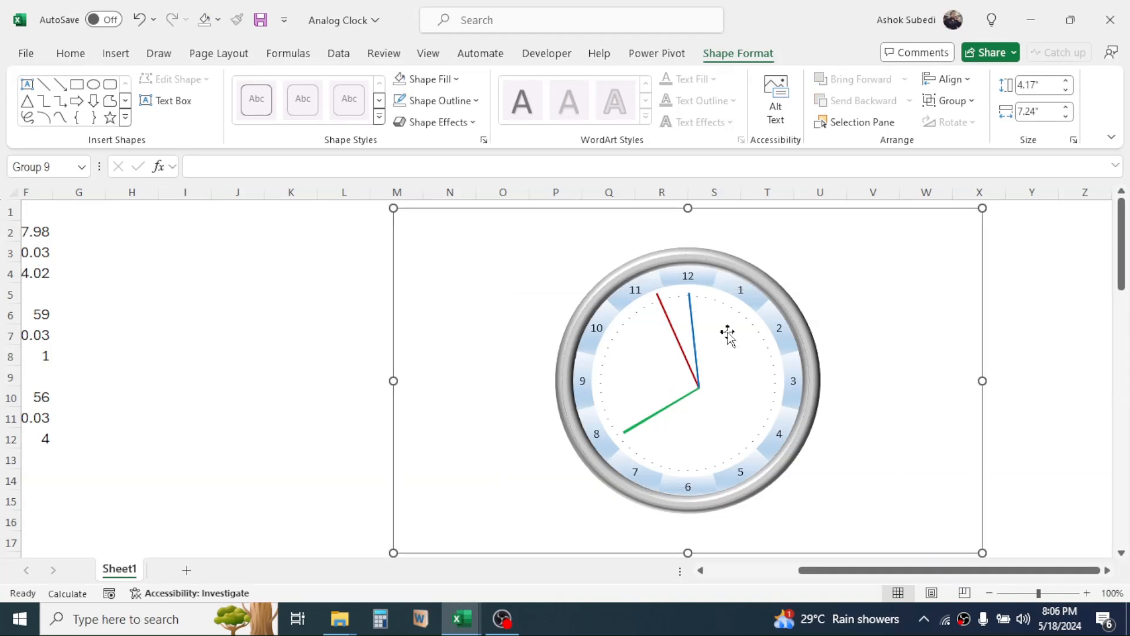
pyautogui.moveTo(384, 277); pyautogui.dragTo(141, 287)
pyautogui.moveTo(880, 581); pyautogui.dragTo(752, 583)
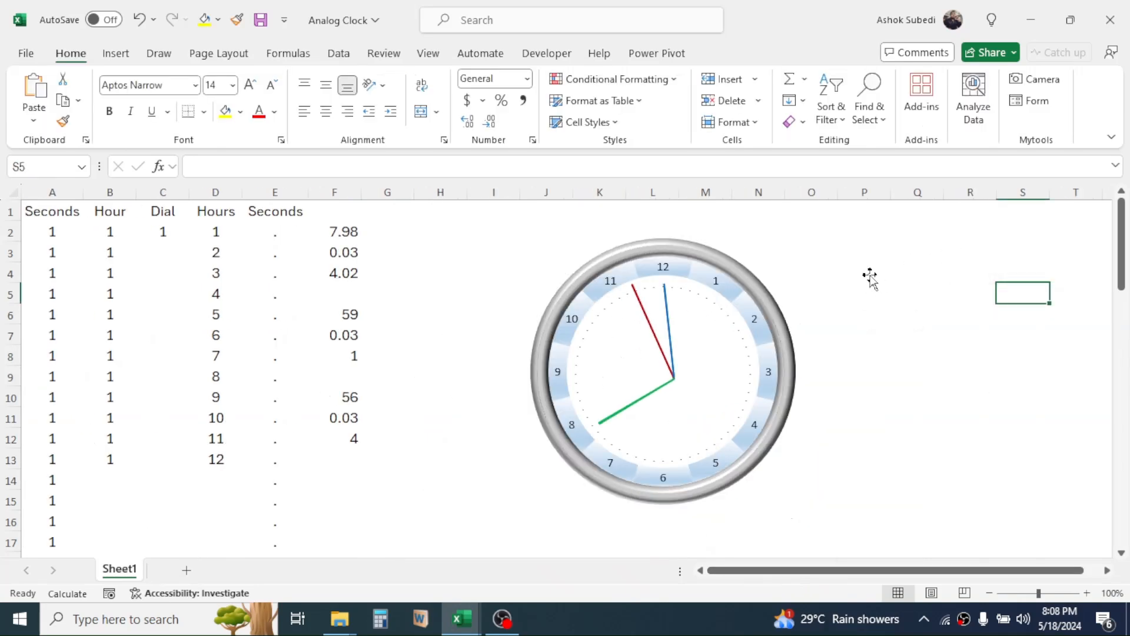
# Insert a black-filled WordArt reading "Spreadsheet Power", with each word on its own line.
pyautogui.click(115, 53)
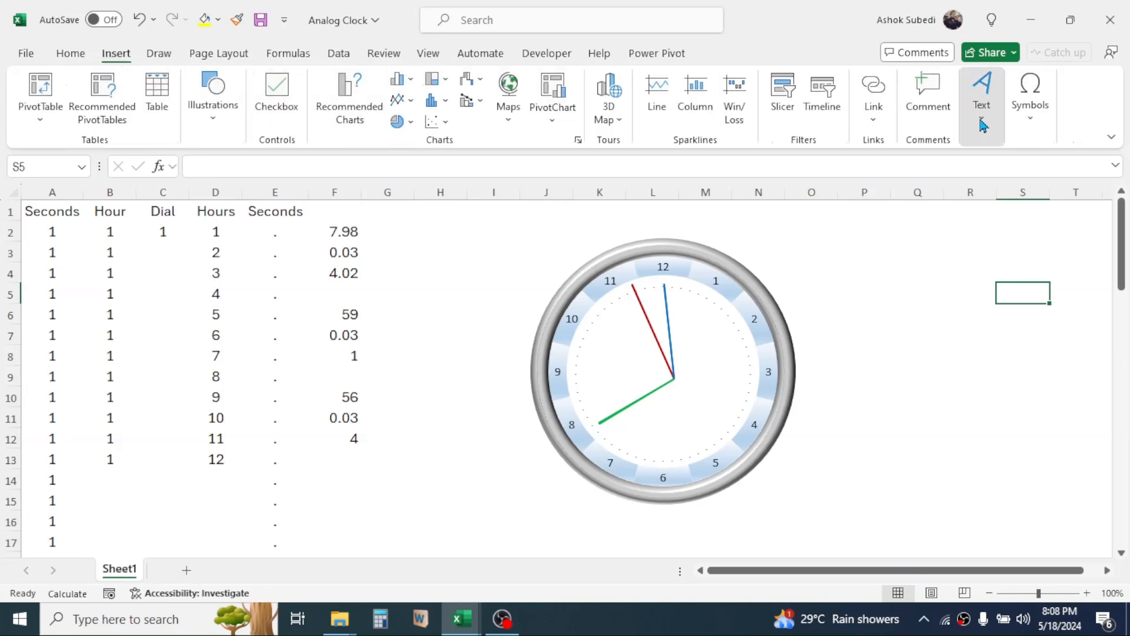
pyautogui.click(982, 123)
pyautogui.click(1014, 191)
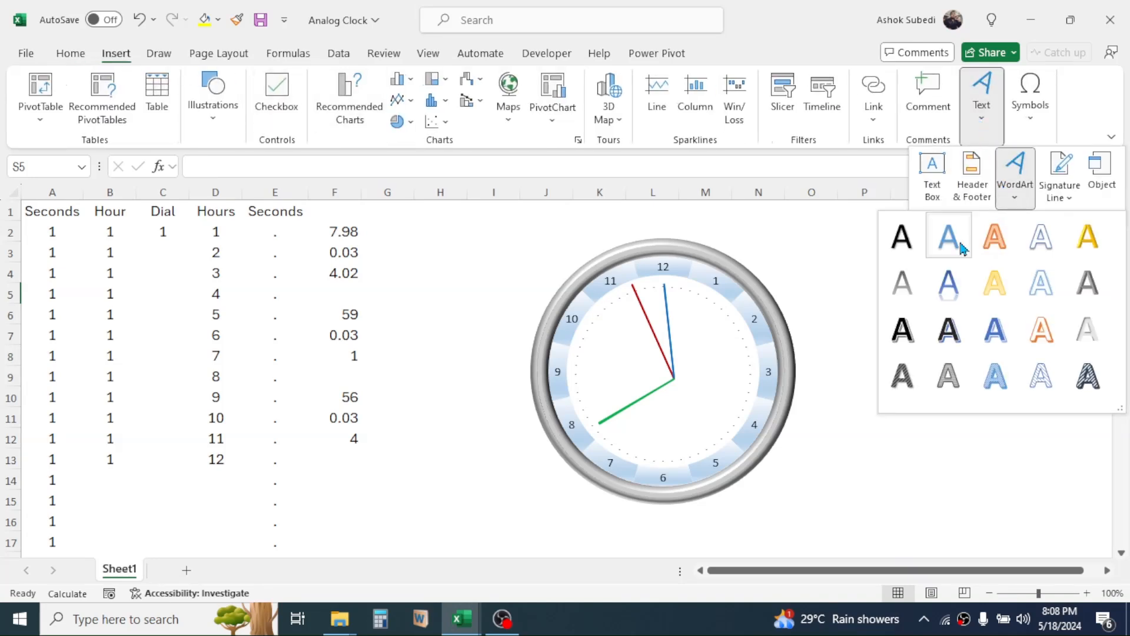
pyautogui.click(899, 238)
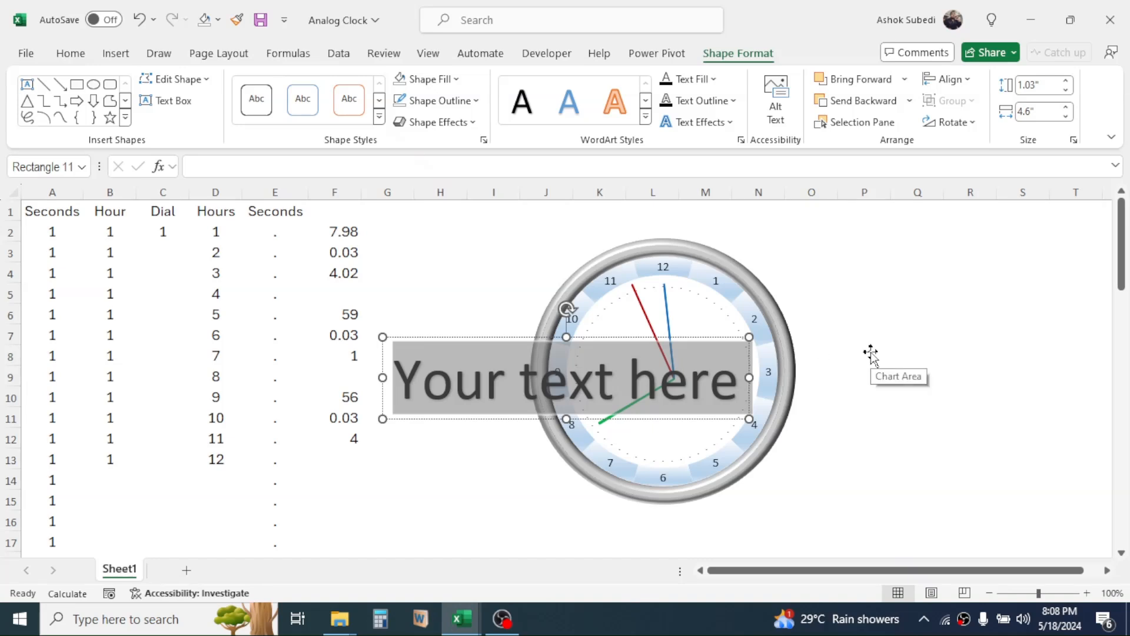
pyautogui.write('Sp')
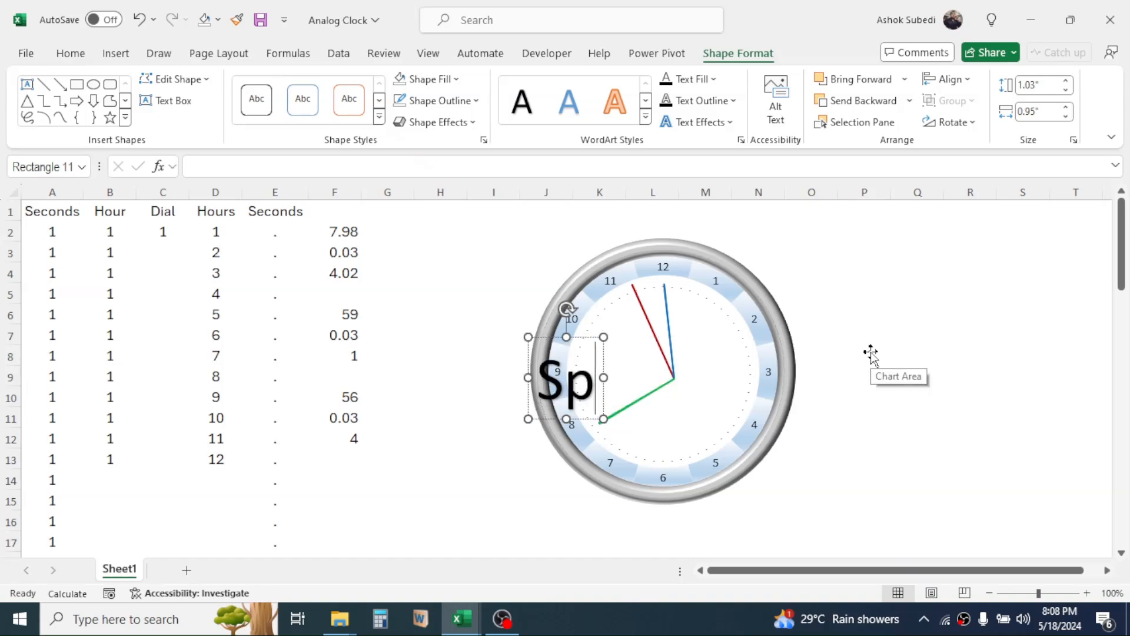
pyautogui.write('readsheet Power')
pyautogui.hotkey('ctrl', 'Left')
pyautogui.press('Return')
pyautogui.click(470, 337)
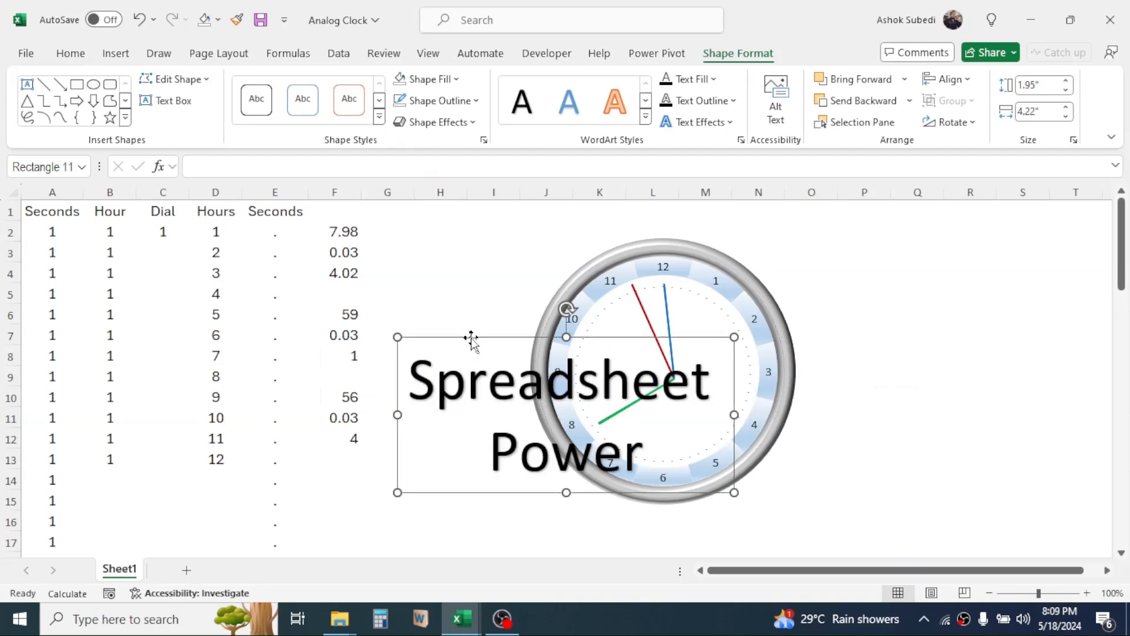
# Reduce the "Spreadsheet Power" WordArt to font size 12 and place it inside the dial below the 12.
pyautogui.click(72, 53)
pyautogui.click(271, 88)
pyautogui.click(271, 88)
pyautogui.click(271, 89)
pyautogui.click(271, 88)
pyautogui.click(270, 89)
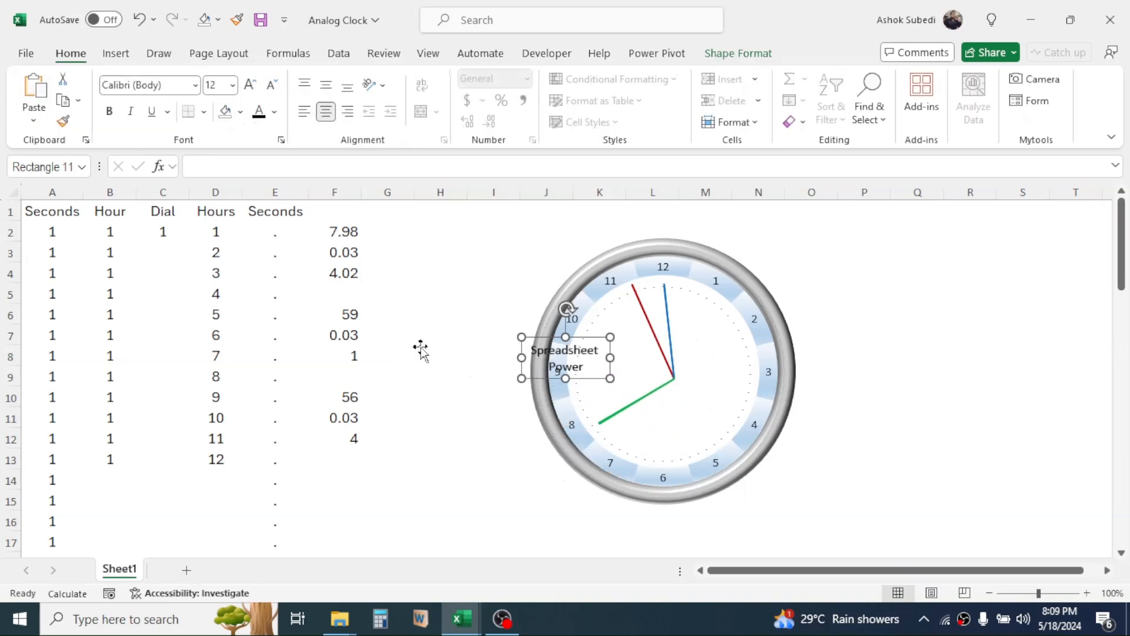
pyautogui.moveTo(599, 378); pyautogui.dragTo(688, 338)
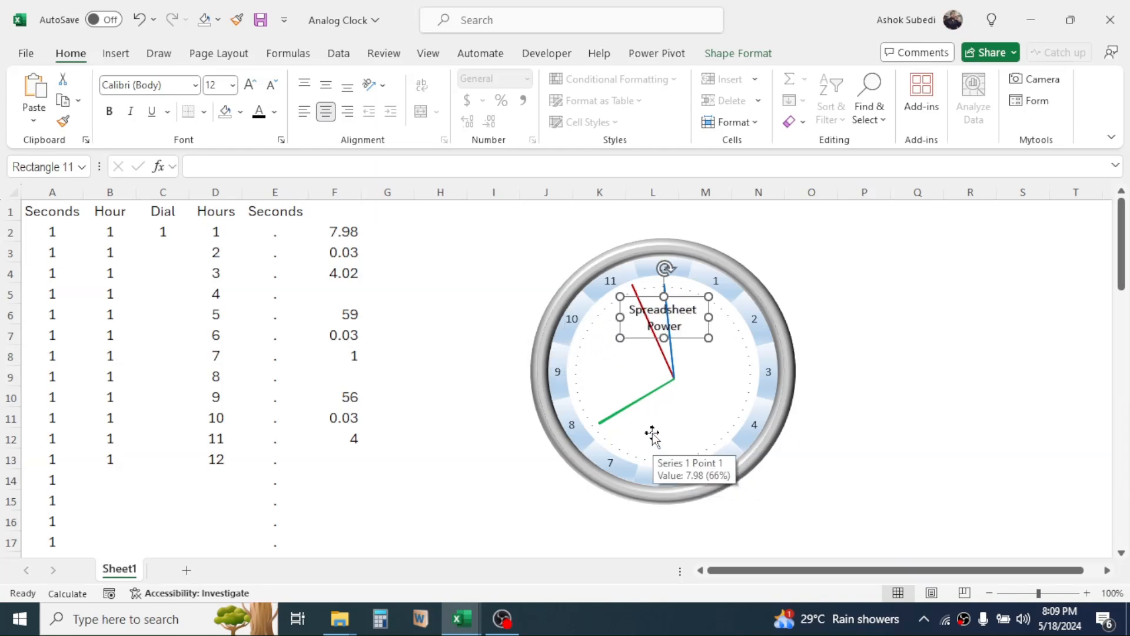
# Enter the formula =NOW() in cell F14.
pyautogui.click(342, 460)
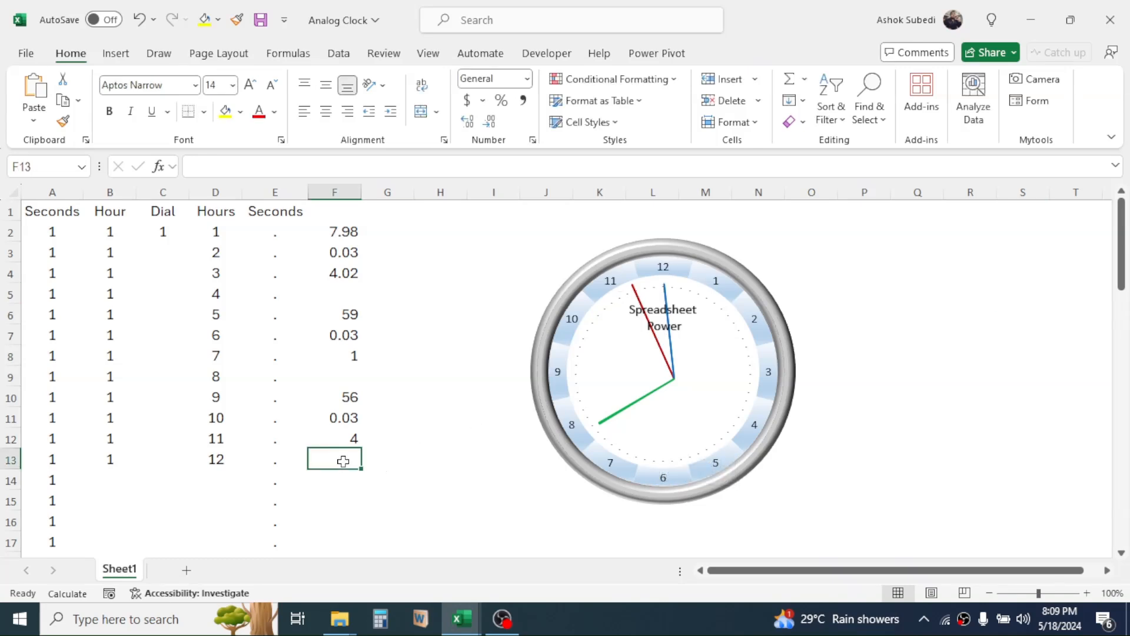
pyautogui.click(344, 478)
pyautogui.write('=now')
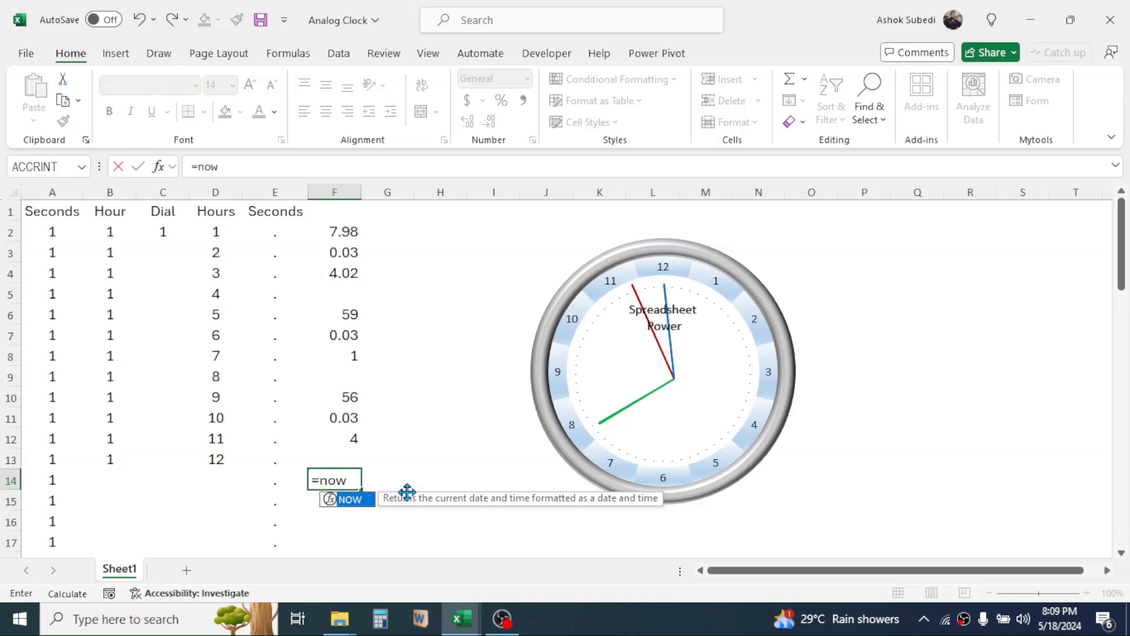
pyautogui.write('()')
pyautogui.press('Return')
# Apply the custom number format m/d to cell F14 and narrow column F to fit its values.
pyautogui.click(371, 478)
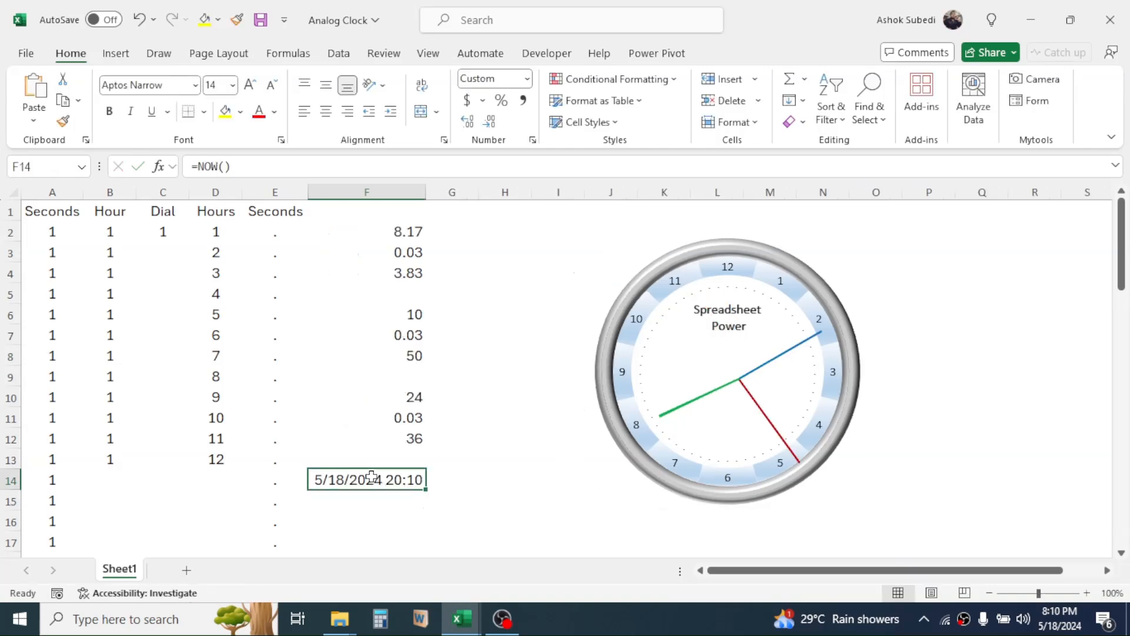
pyautogui.rightClick(371, 478)
pyautogui.click(433, 407)
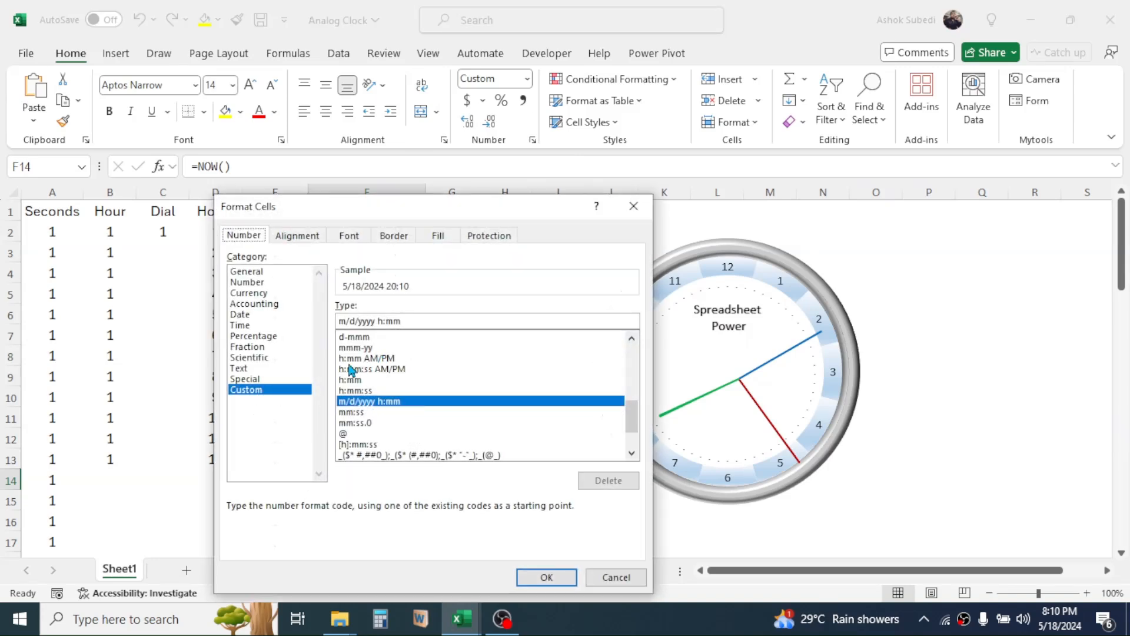
pyautogui.moveTo(419, 321); pyautogui.dragTo(330, 325)
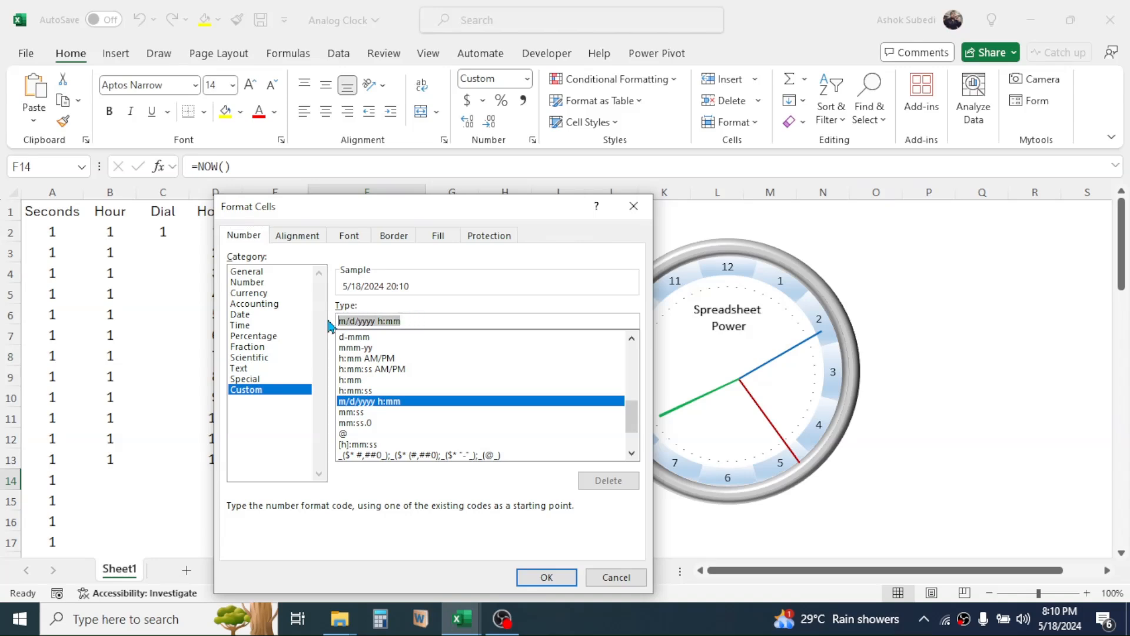
pyautogui.write('m/d')
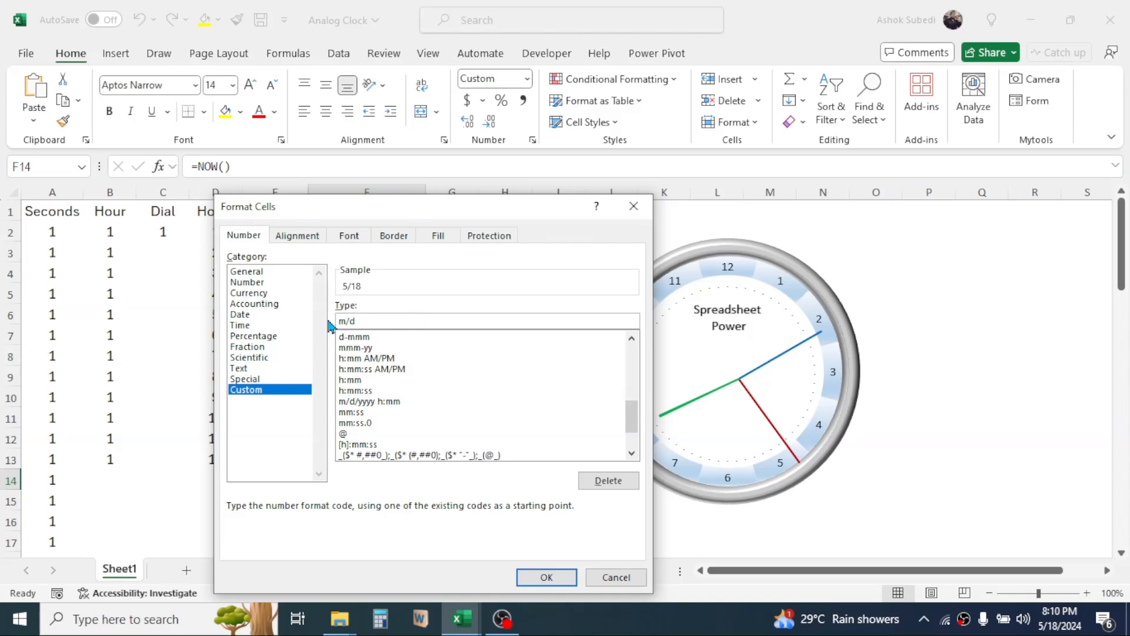
pyautogui.click(541, 572)
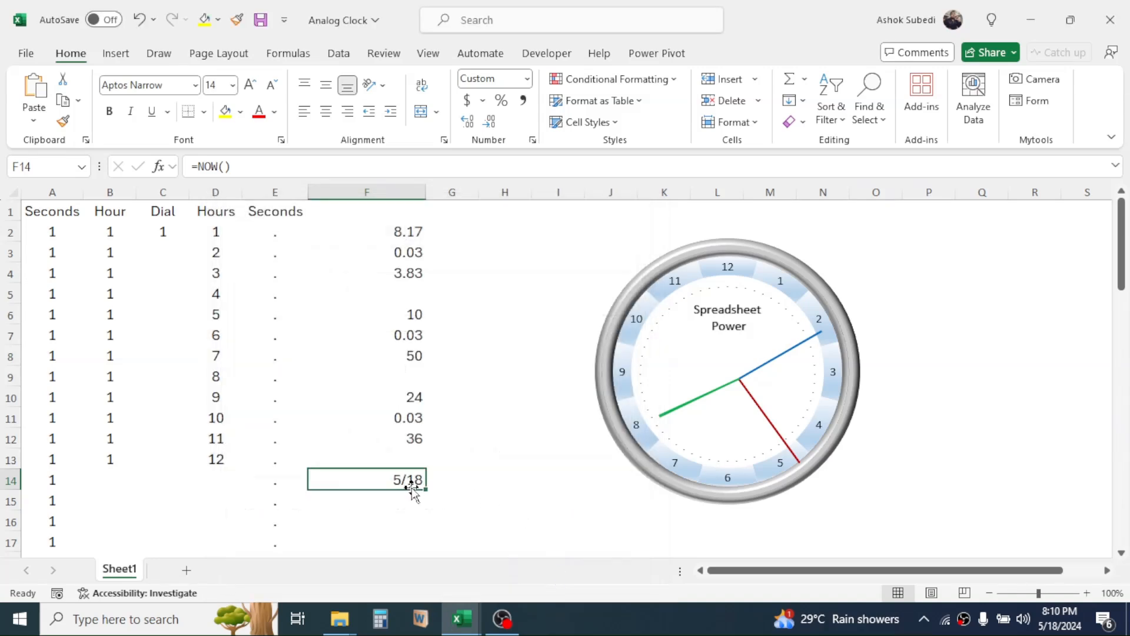
pyautogui.moveTo(427, 201); pyautogui.dragTo(361, 213)
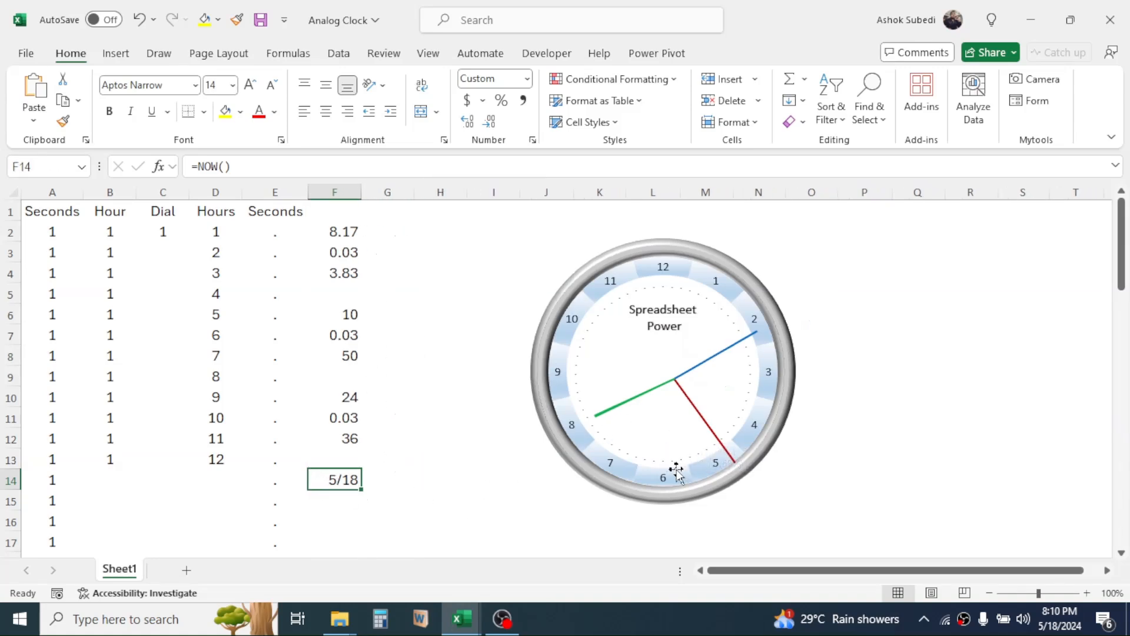
# Draw a small text box in the empty area beside the clock and link it to the date cell with =$F$14.
pyautogui.click(117, 54)
pyautogui.click(994, 121)
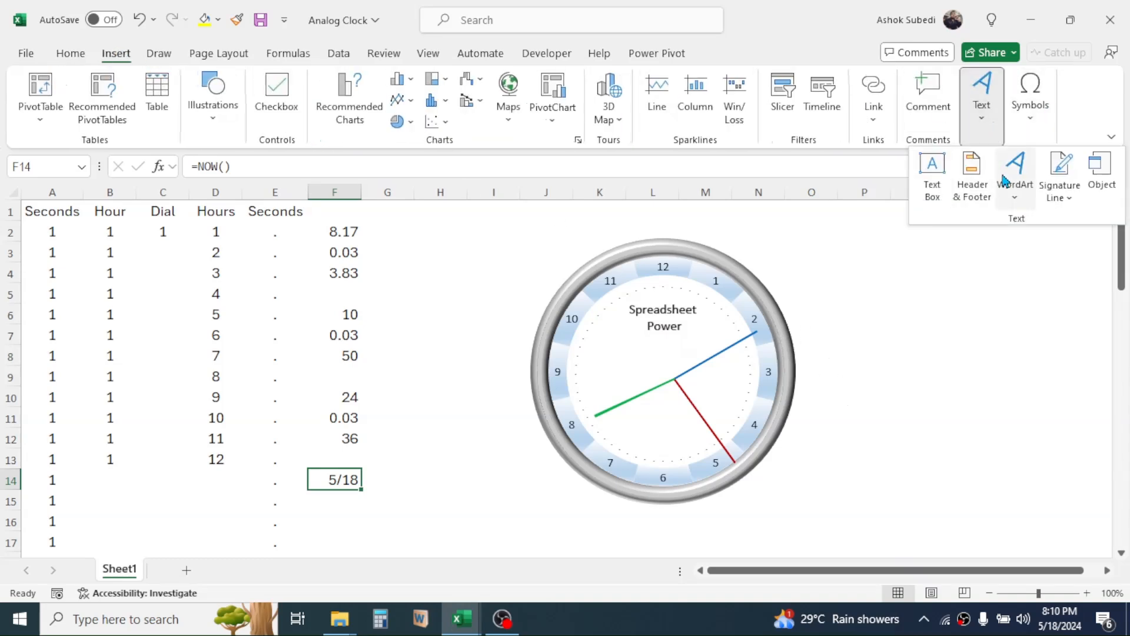
pyautogui.click(932, 167)
pyautogui.moveTo(941, 300); pyautogui.dragTo(993, 302)
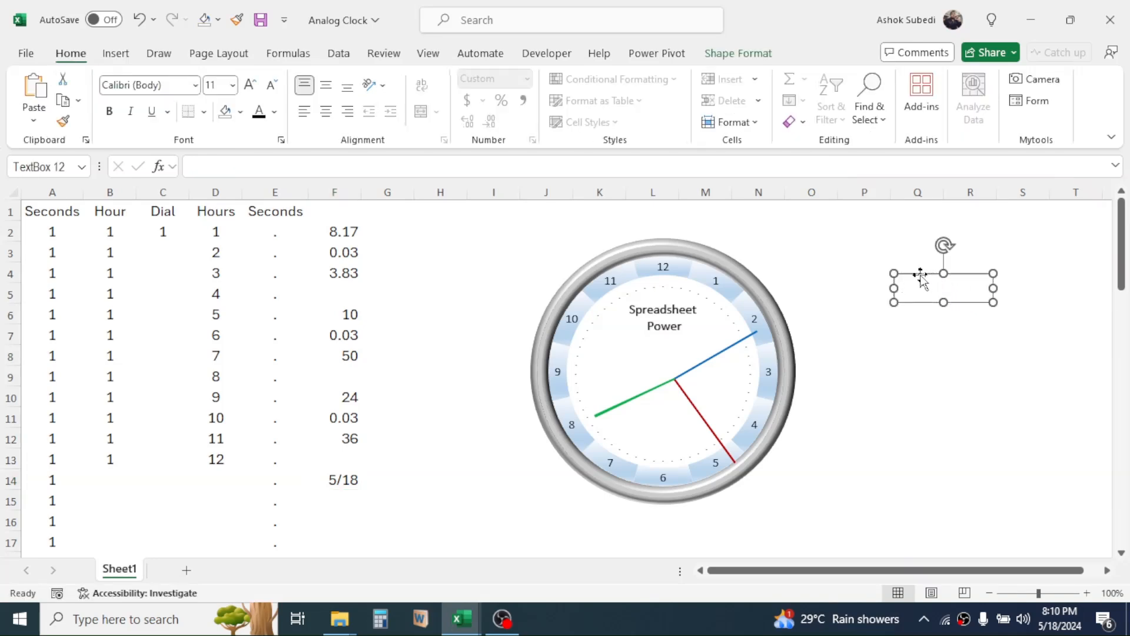
pyautogui.click(246, 168)
pyautogui.write('=')
pyautogui.click(340, 482)
pyautogui.press('F4')
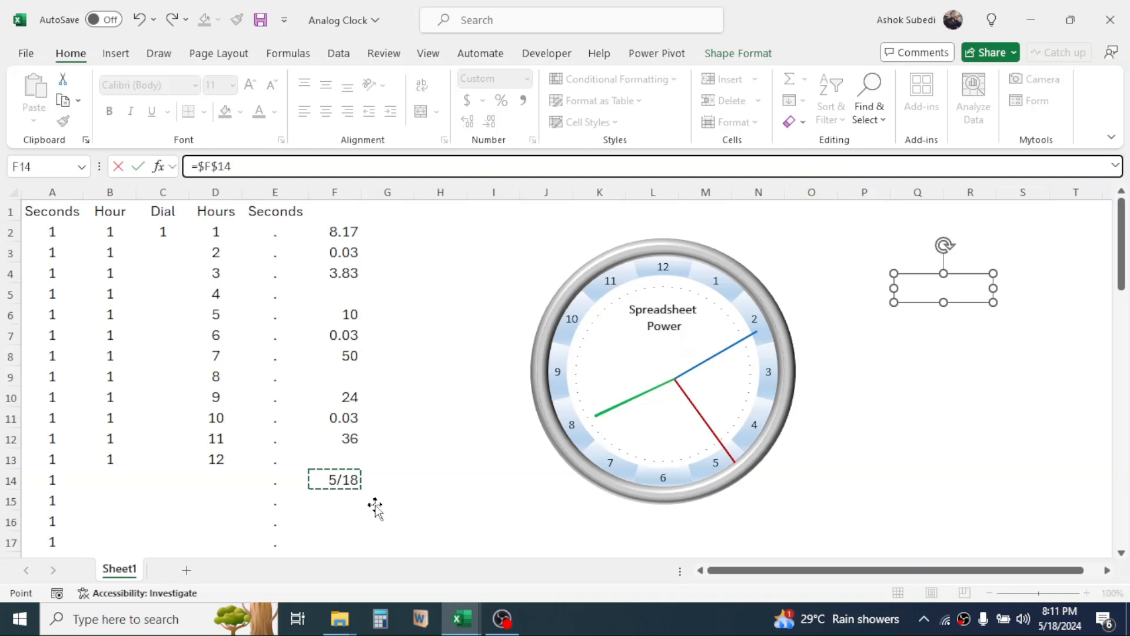
pyautogui.press('Return')
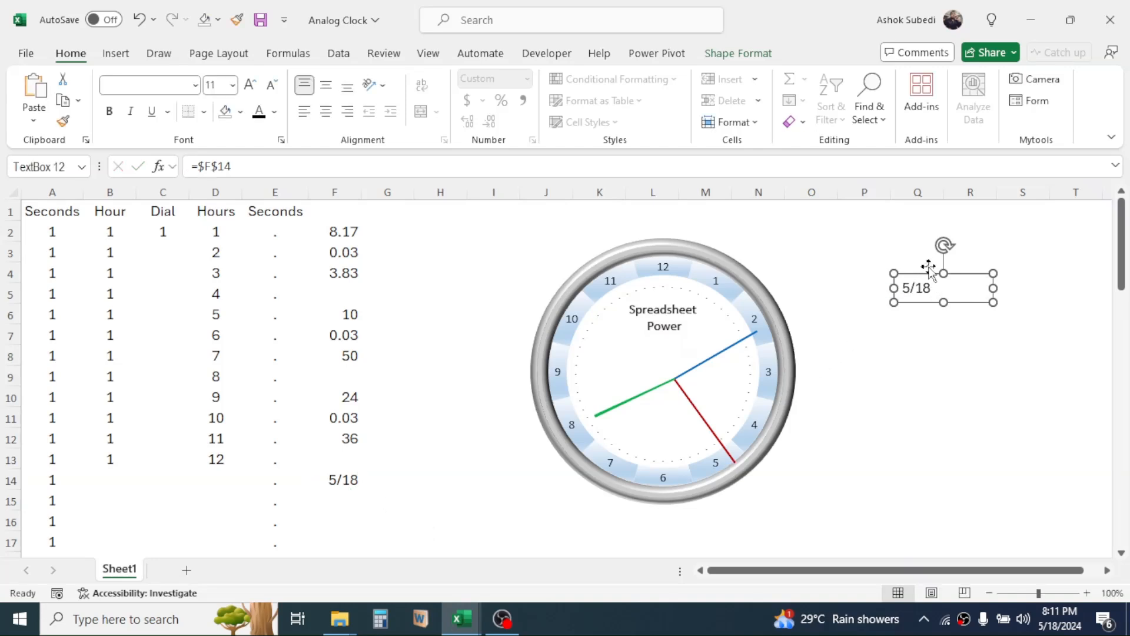
# Remove the date text box's outline and place it inside the dial above the 6.
pyautogui.click(743, 53)
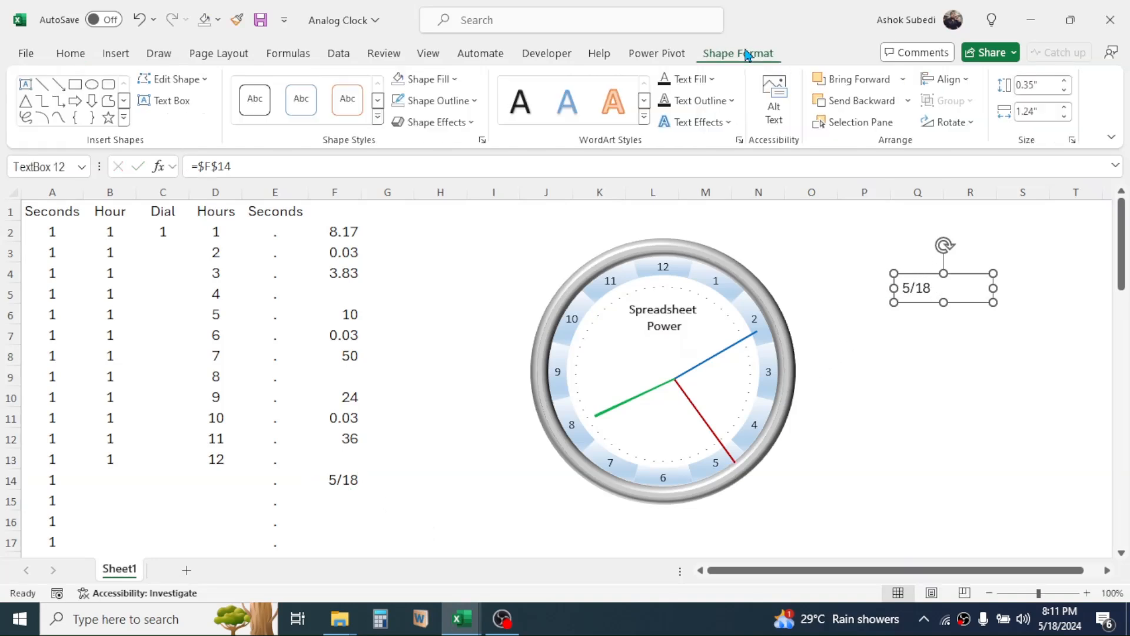
pyautogui.click(476, 106)
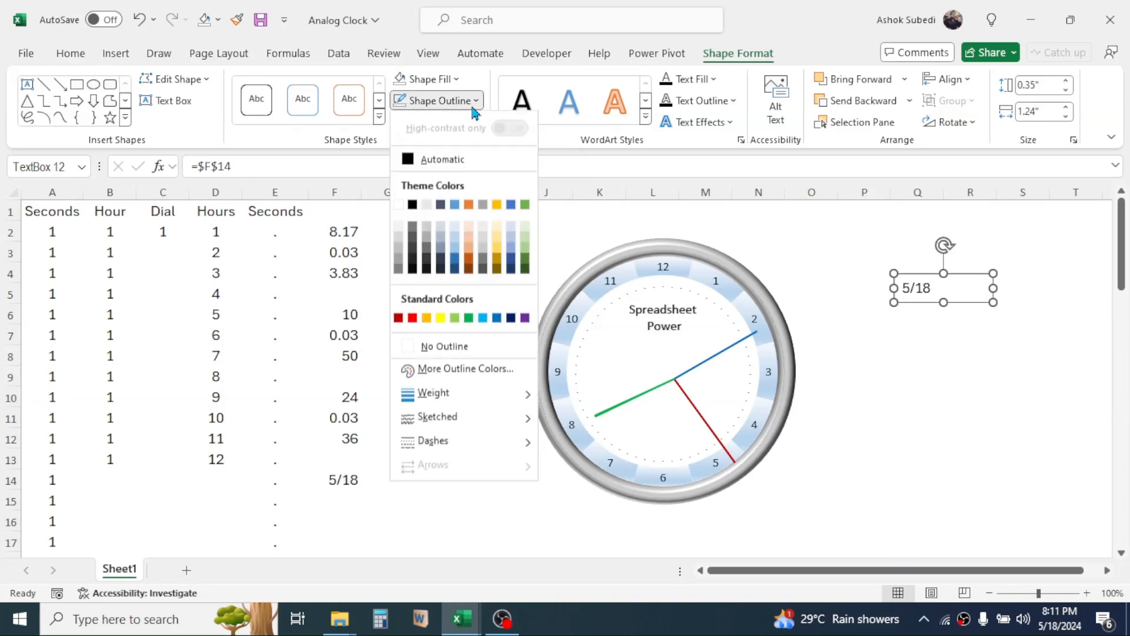
pyautogui.click(420, 353)
pyautogui.moveTo(920, 302); pyautogui.dragTo(662, 442)
pyautogui.click(1024, 277)
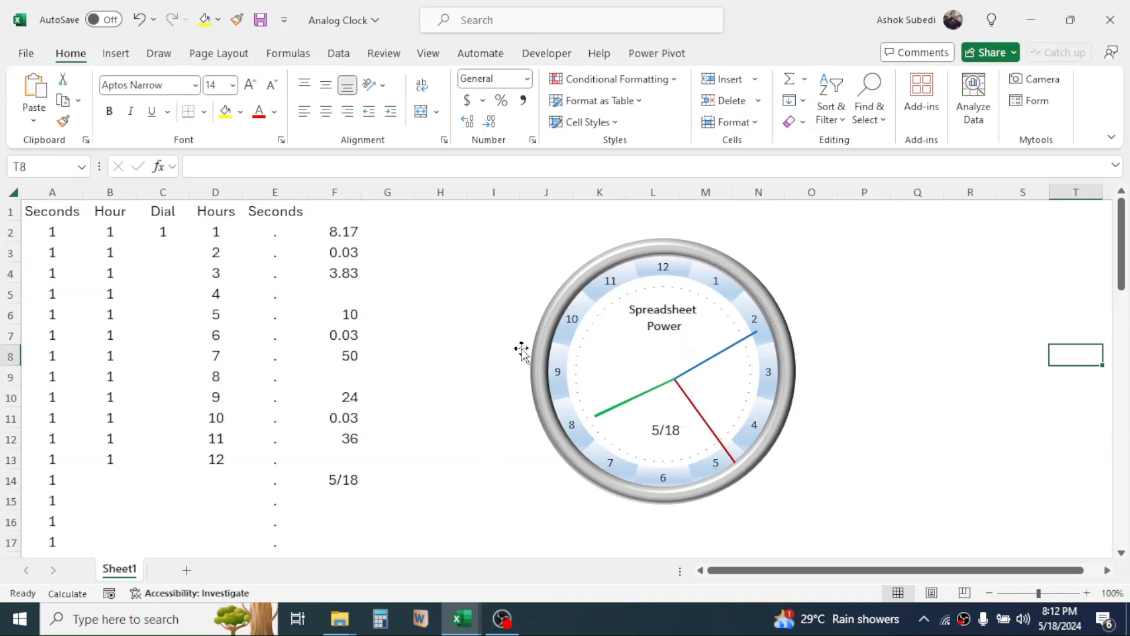
# Select the clock group together with the WordArt and date text box, and ungroup the clock charts.
pyautogui.click(507, 313)
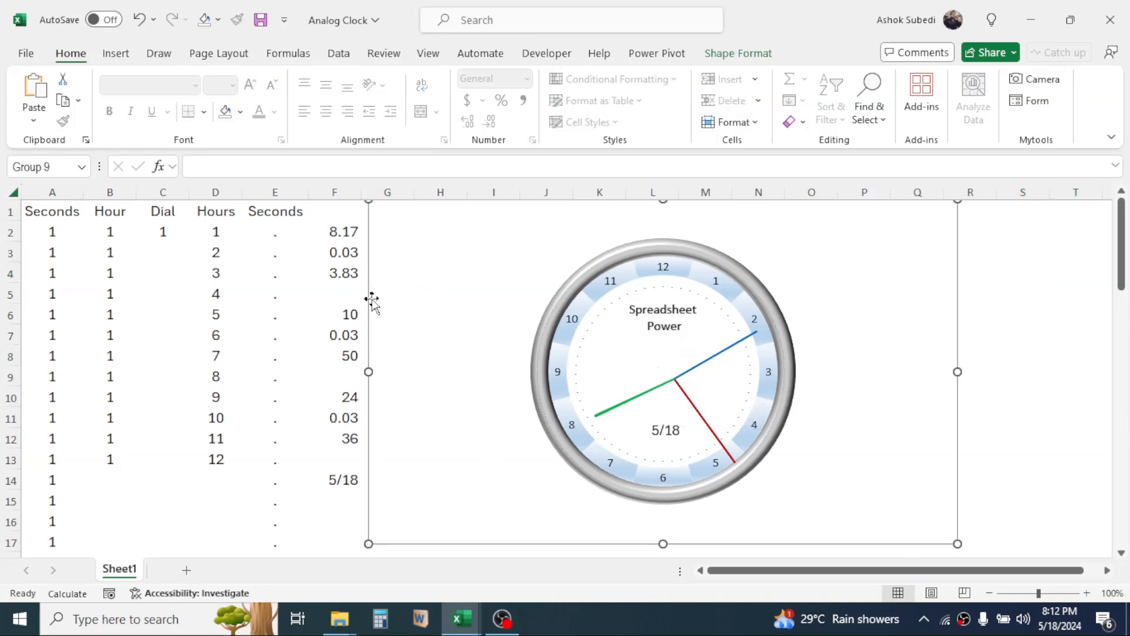
pyautogui.hotkey('ctrl', 'shift', 'g')
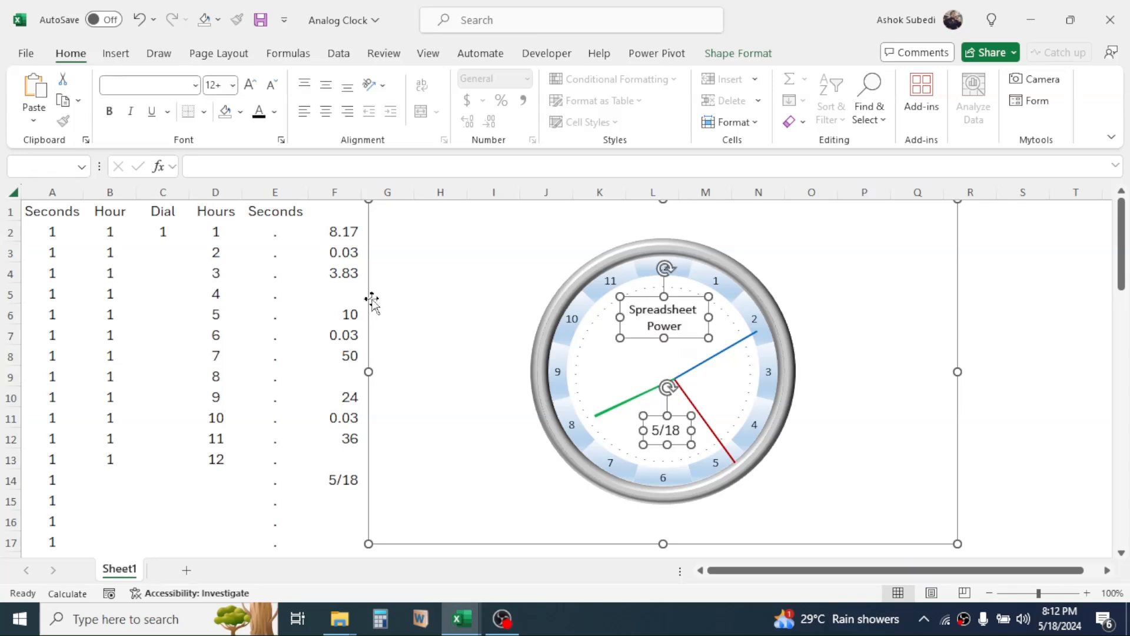
pyautogui.click(740, 58)
pyautogui.click(972, 106)
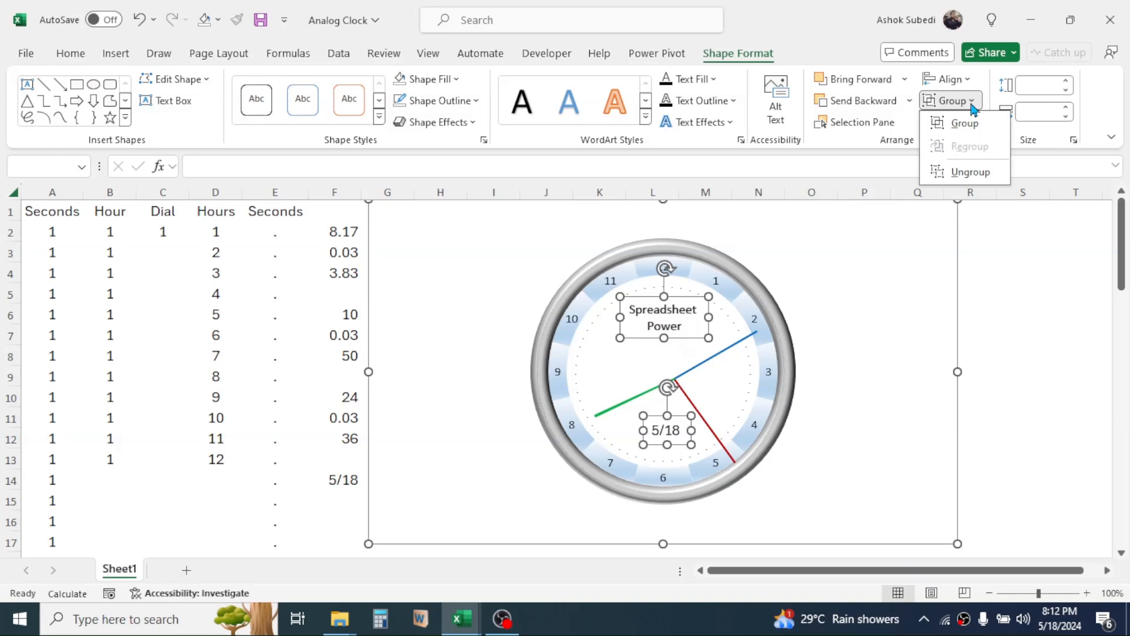
pyautogui.click(968, 171)
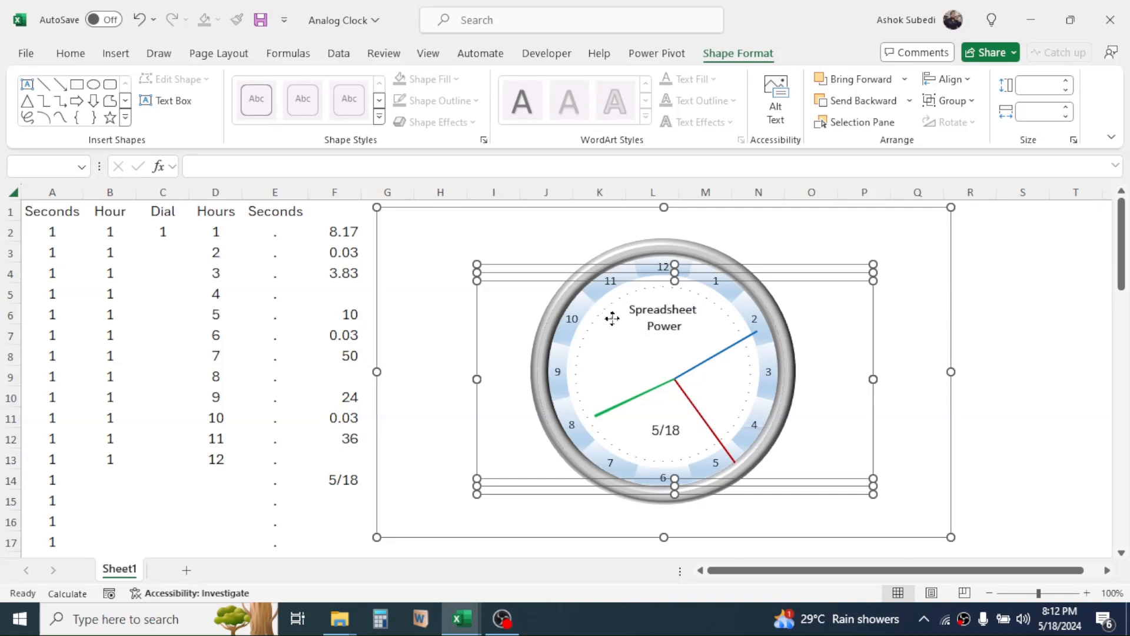
# Align the clock dial and hand charts to each other by their middles and centers.
pyautogui.click(950, 79)
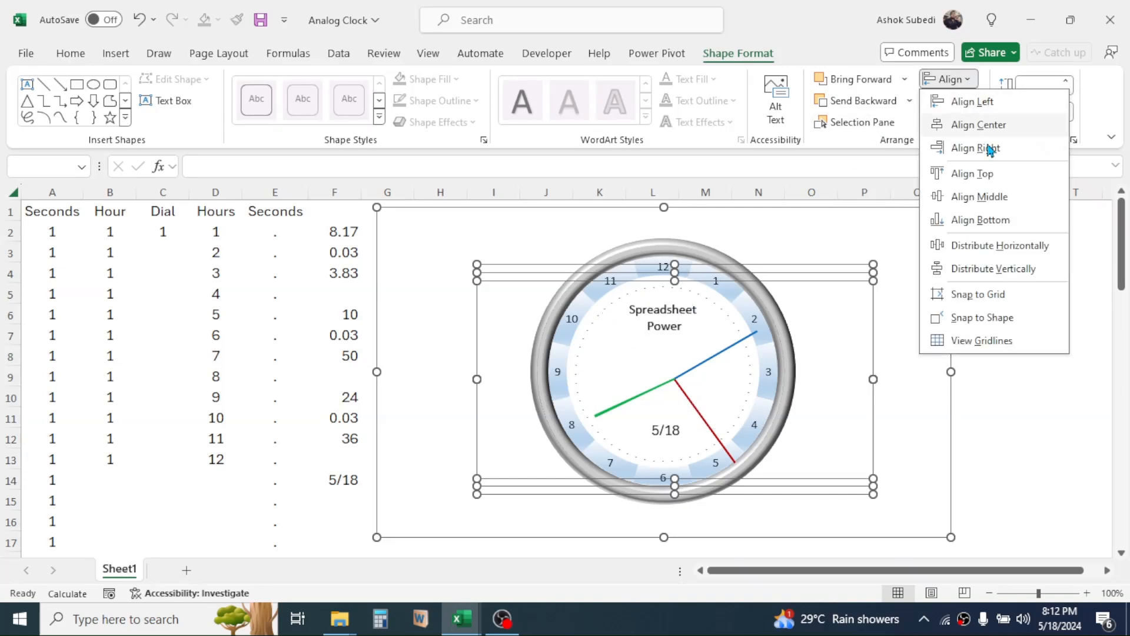
pyautogui.click(986, 201)
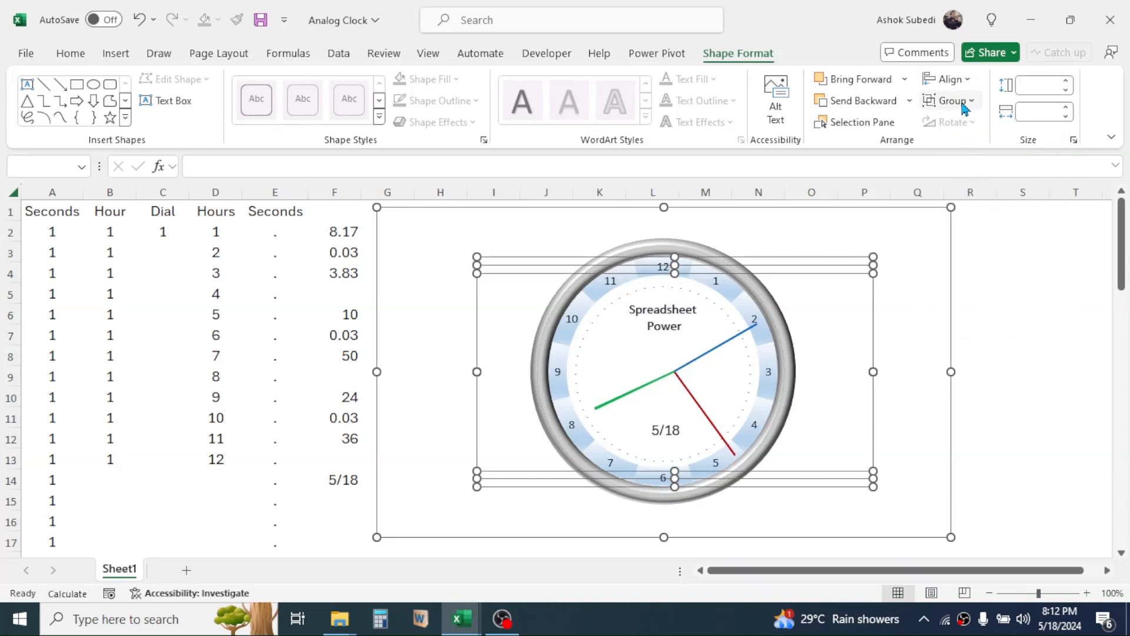
pyautogui.click(968, 80)
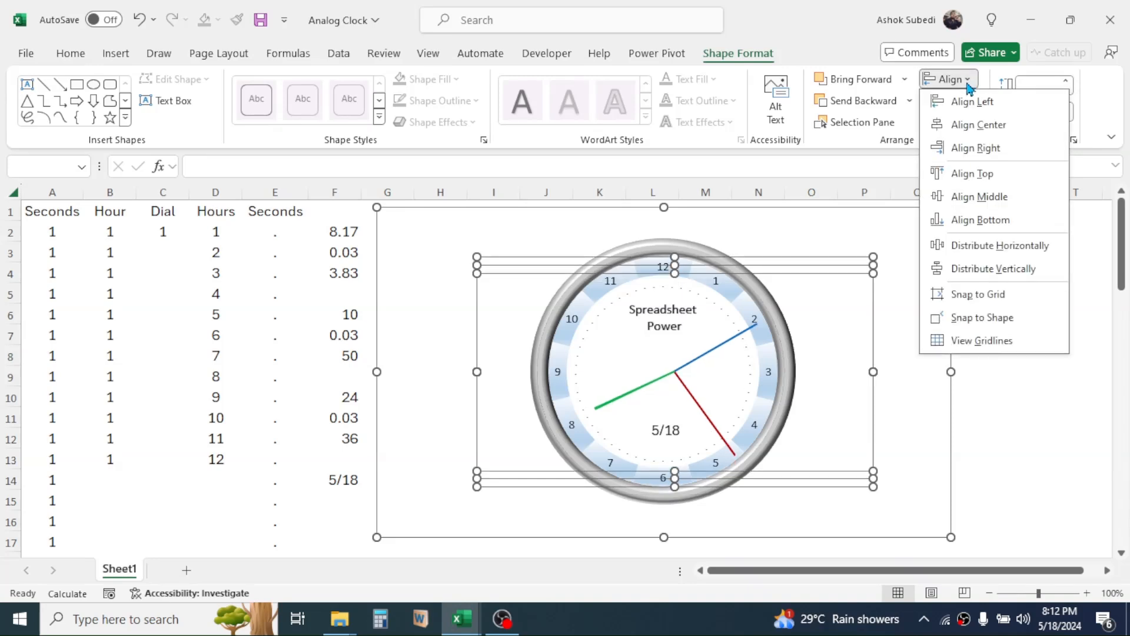
pyautogui.click(971, 132)
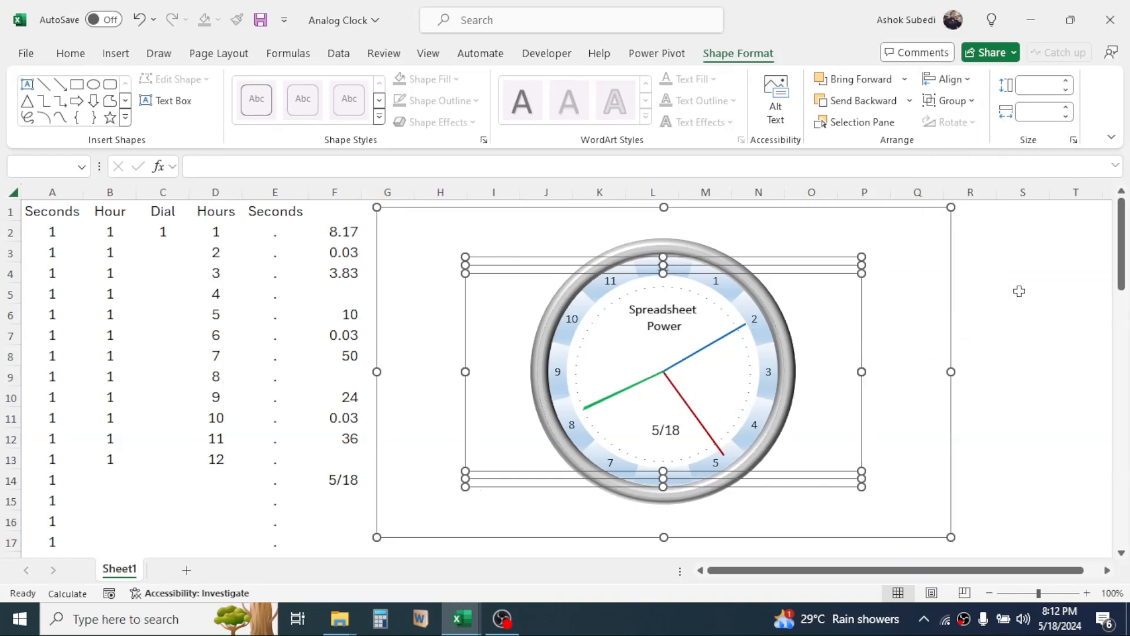
# Select all the objects on the sheet and group the clock charts with the brand label and date text box.
pyautogui.hotkey('ctrl', 'a')
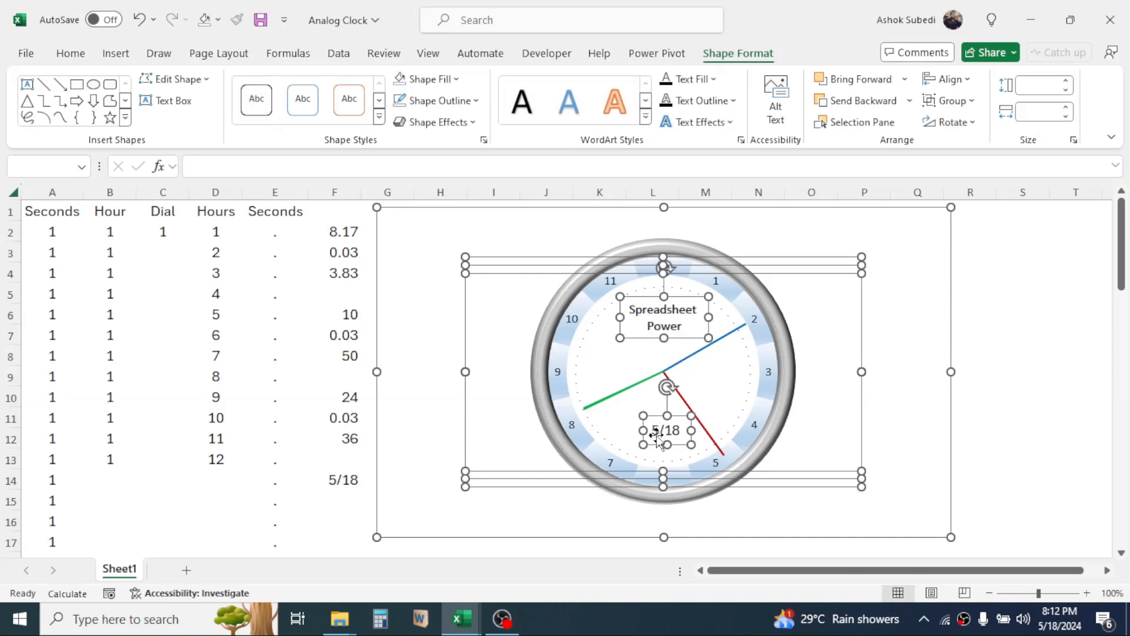
pyautogui.click(972, 103)
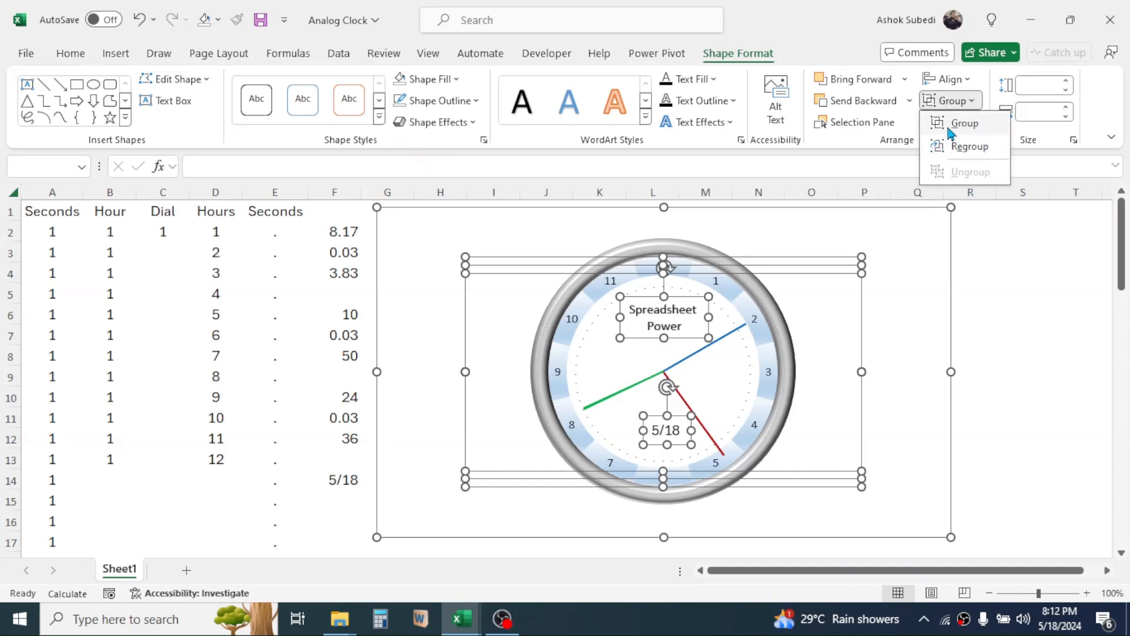
pyautogui.click(953, 126)
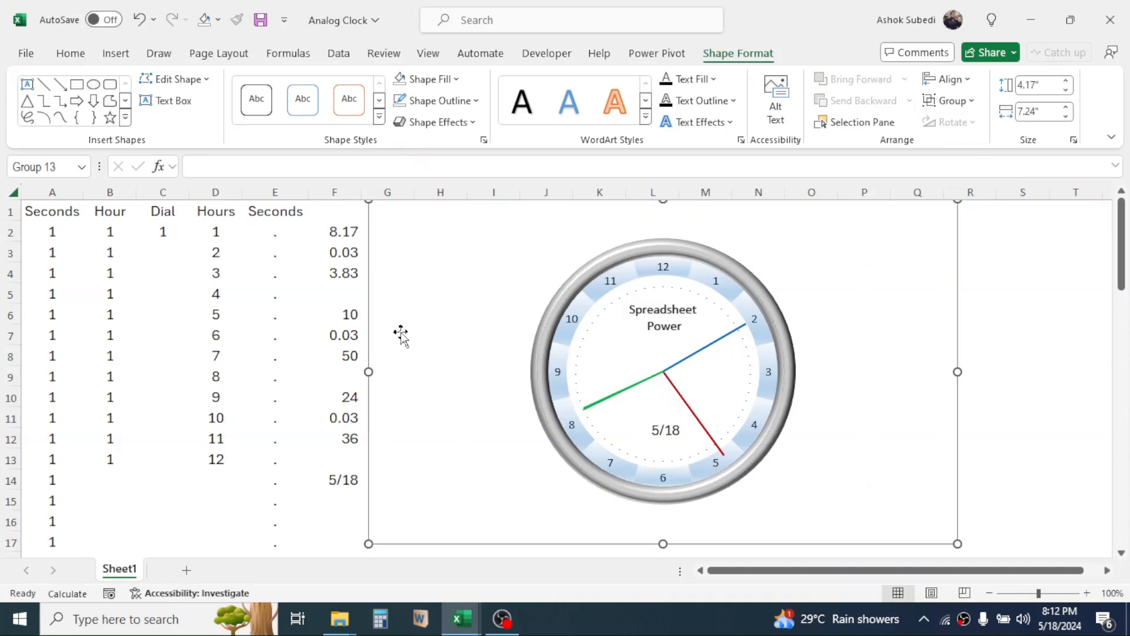
pyautogui.moveTo(1122, 259); pyautogui.dragTo(1126, 259)
pyautogui.moveTo(959, 450)
pyautogui.mouseDown()
pyautogui.moveTo(1050, 449)
pyautogui.moveTo(959, 444)
pyautogui.mouseUp()
pyautogui.click(1022, 334)
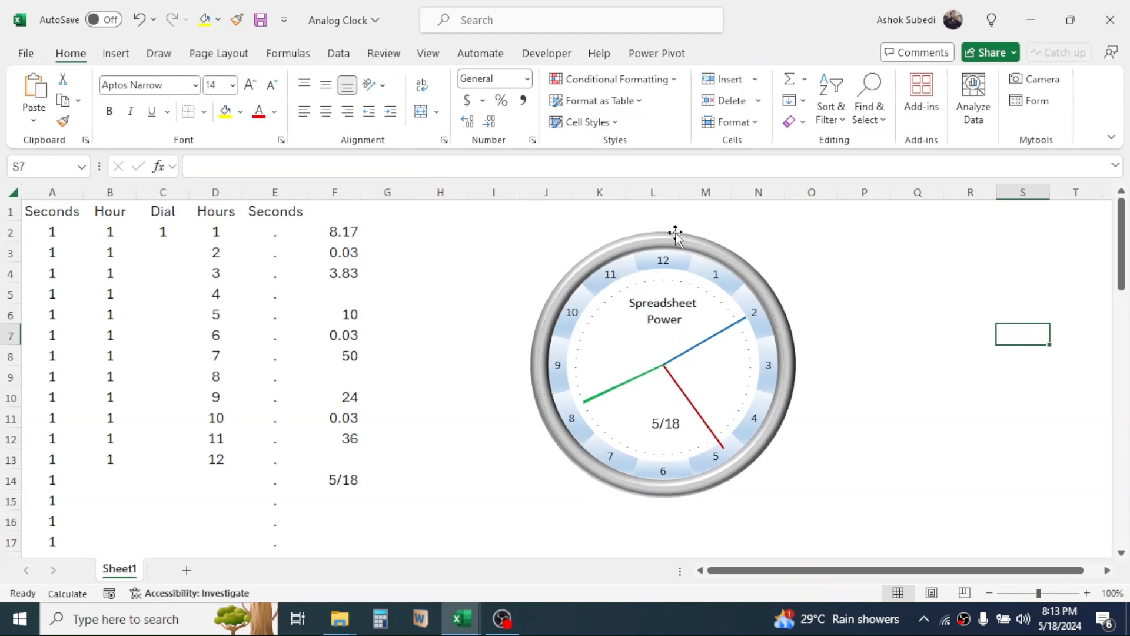
# Move the grouped clock down the sheet to leave free space above the dial.
pyautogui.moveTo(732, 370)
pyautogui.click(834, 275)
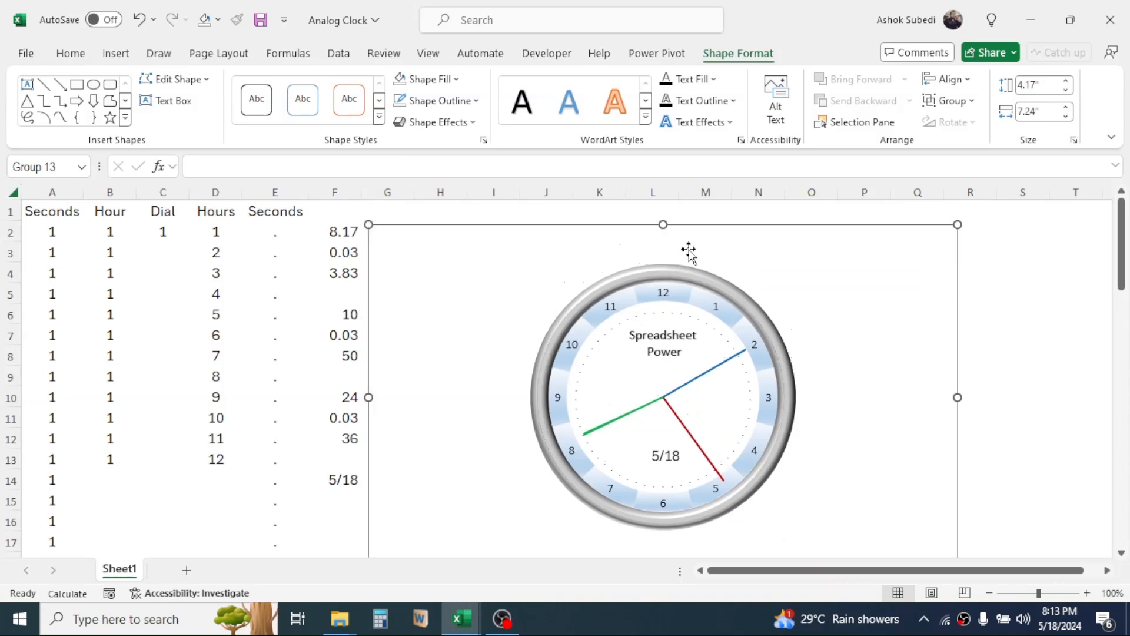
pyautogui.moveTo(960, 302); pyautogui.dragTo(961, 317)
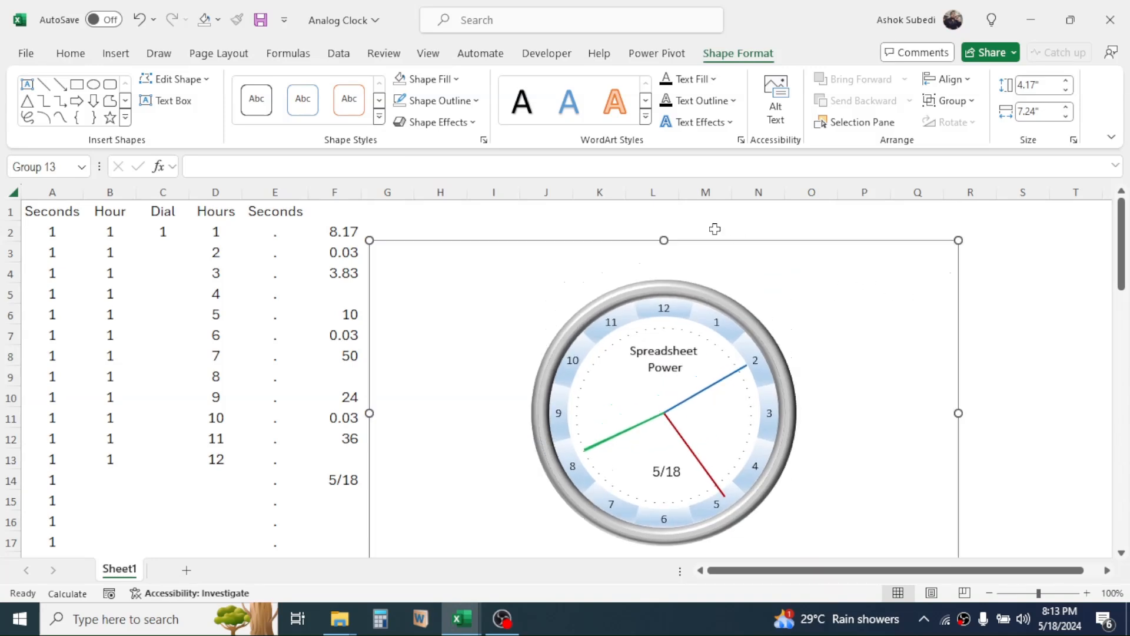
pyautogui.click(675, 211)
pyautogui.click(1020, 259)
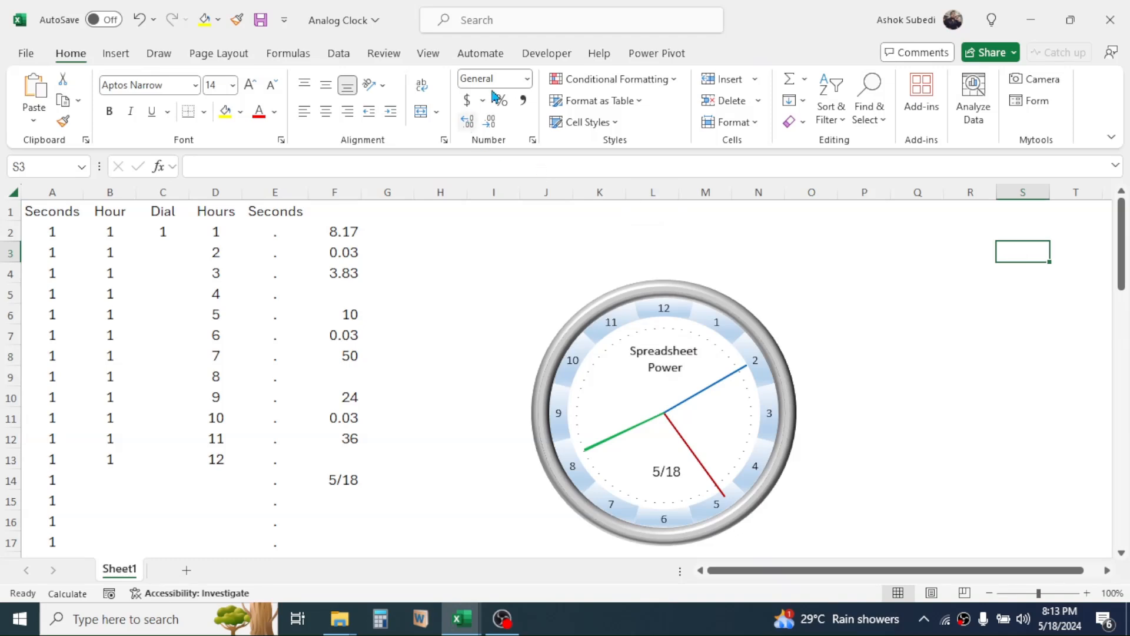
# Draw an ActiveX toggle button in the free space above the clock and open its Click event code.
pyautogui.click(553, 54)
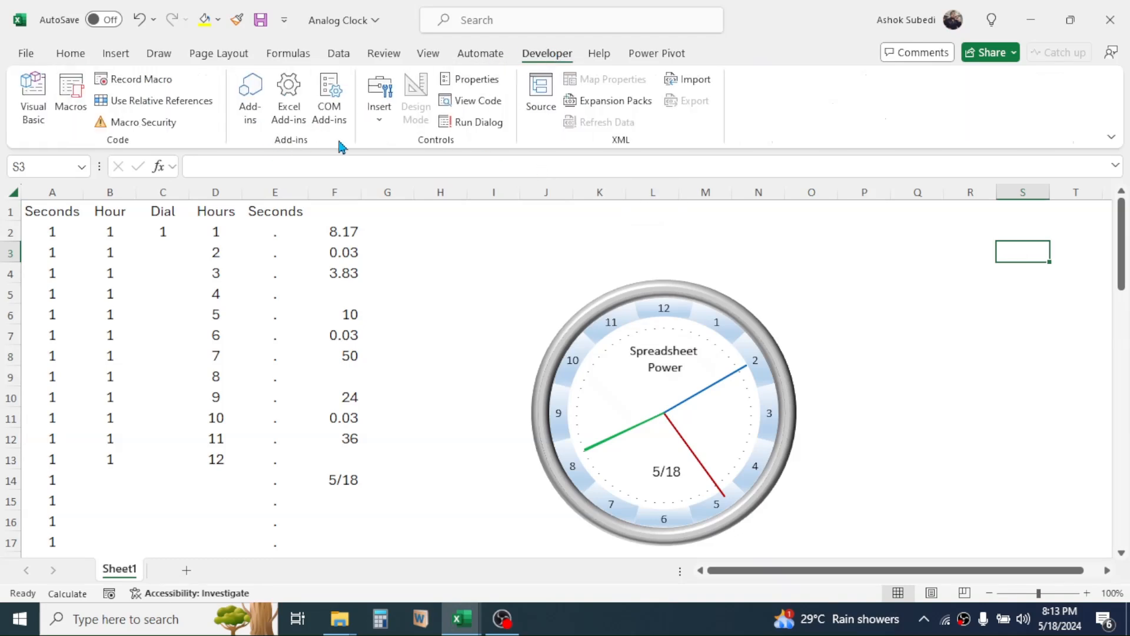
pyautogui.click(380, 121)
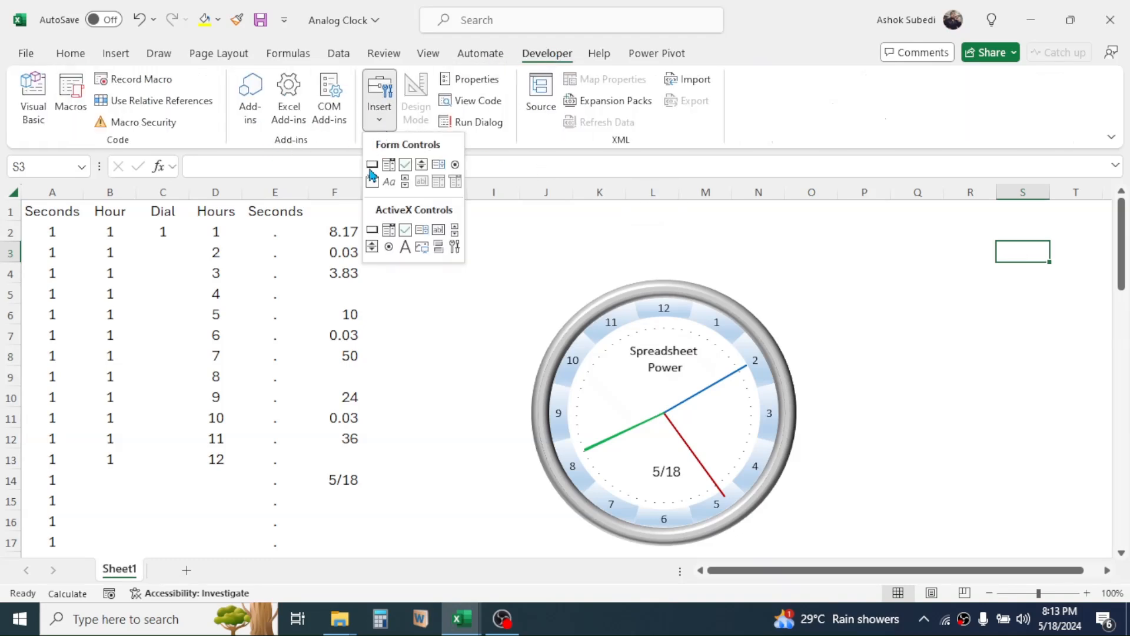
pyautogui.click(439, 249)
pyautogui.moveTo(620, 210)
pyautogui.mouseDown()
pyautogui.moveTo(660, 241)
pyautogui.moveTo(726, 236)
pyautogui.moveTo(643, 243)
pyautogui.mouseUp()
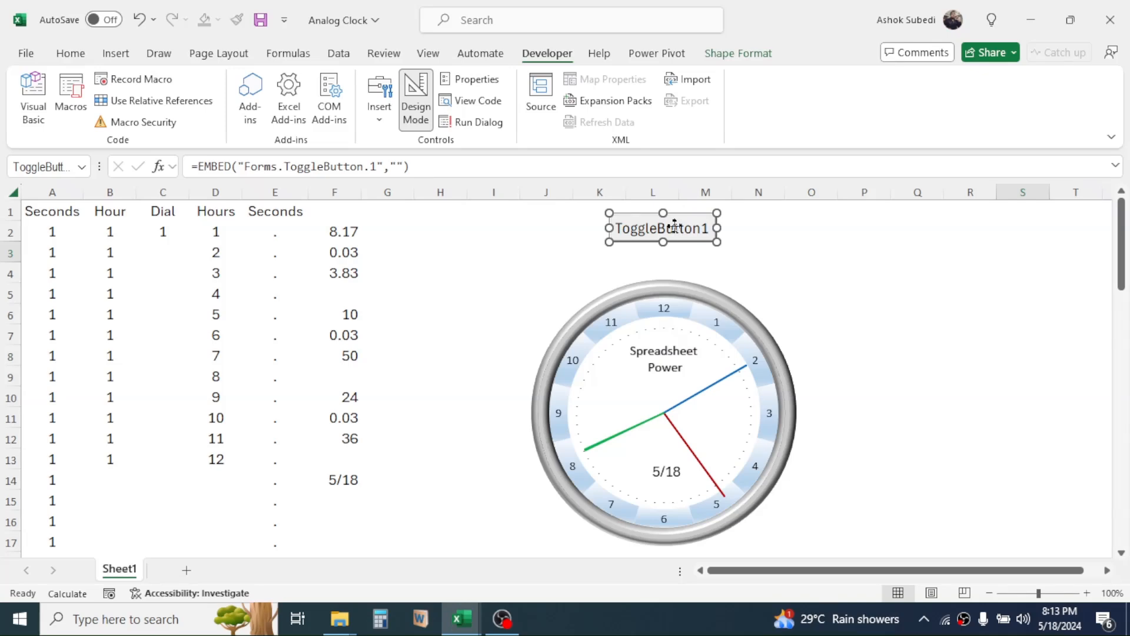
pyautogui.doubleClick(675, 229)
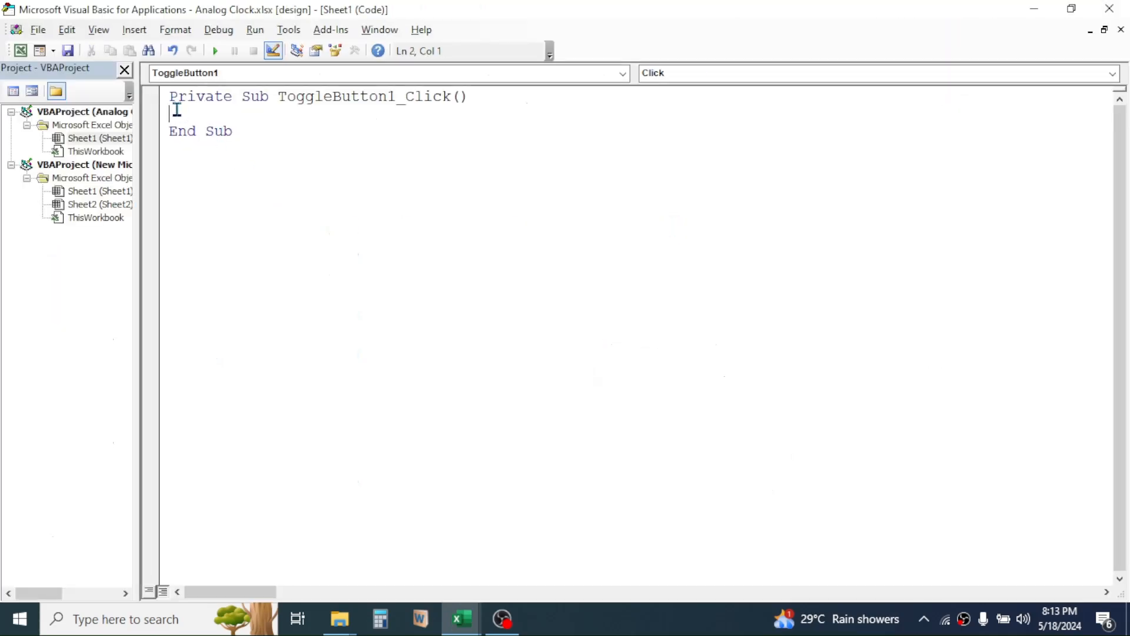
# Switch to the Notepad file Code for Analog clock and copy the body of the ToggleButton1_Click procedure, from the first If line through GoTo X.
pyautogui.click(1035, 8)
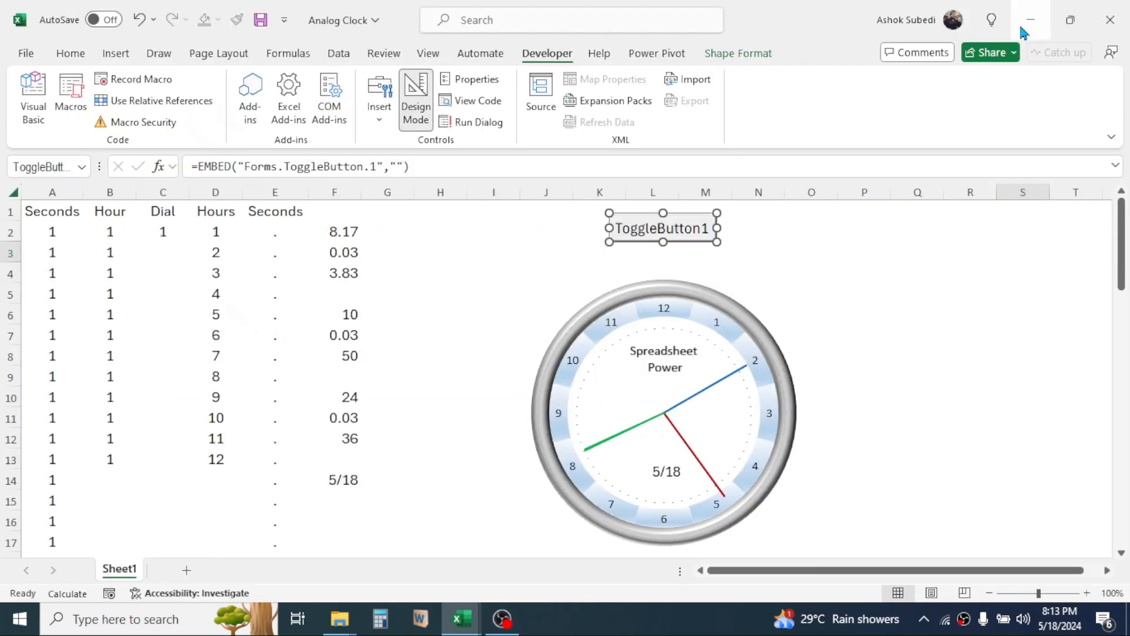
pyautogui.click(1028, 13)
pyautogui.click(1035, 9)
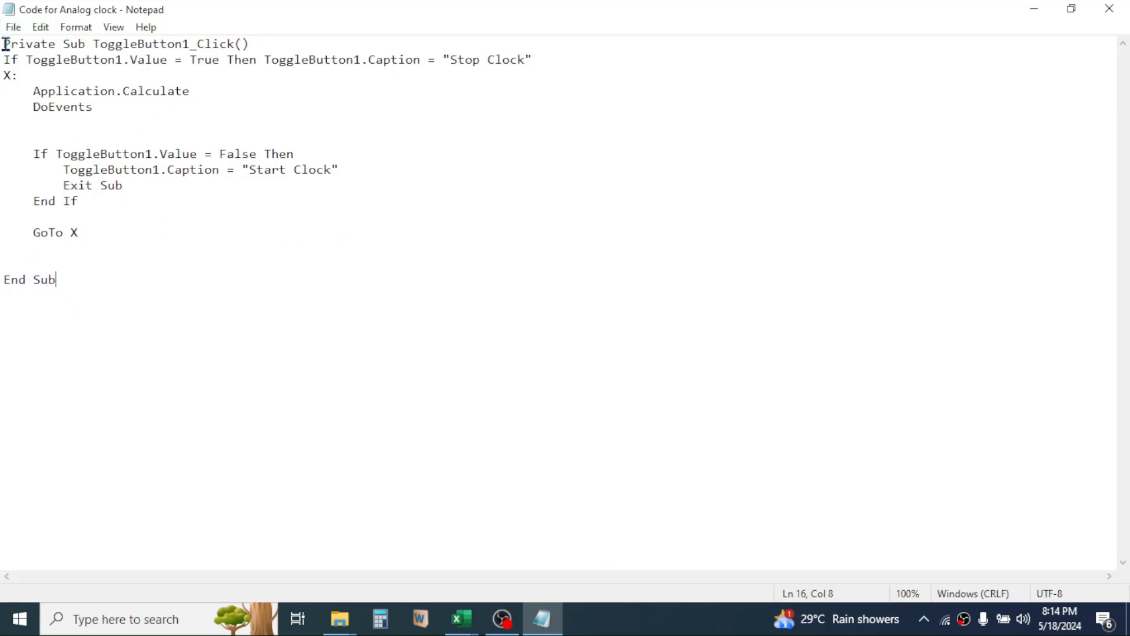
pyautogui.moveTo(4, 59); pyautogui.dragTo(122, 229)
pyautogui.rightClick(90, 160)
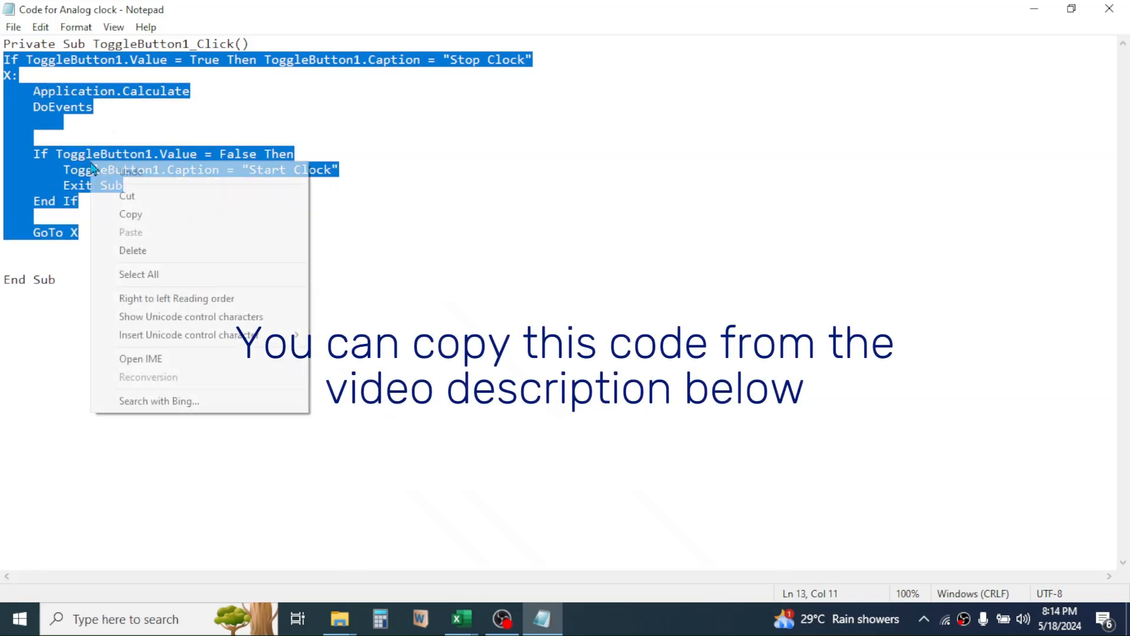
pyautogui.click(149, 213)
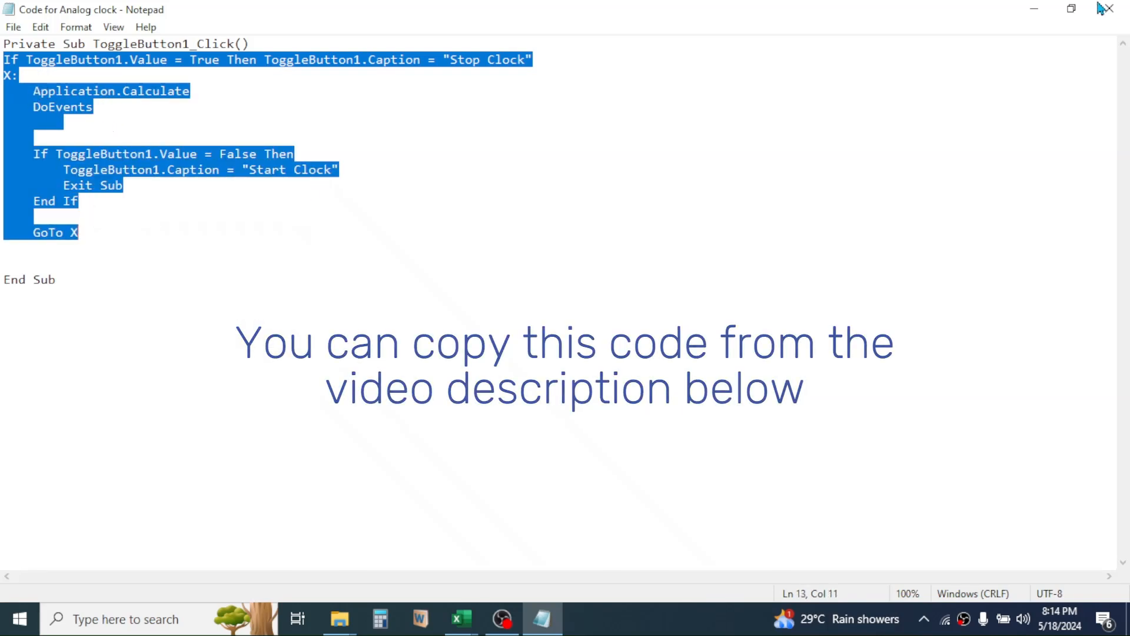
# Return to the Visual Basic editor and paste the copied code inside the empty ToggleButton1_Click procedure.
pyautogui.click(1034, 9)
pyautogui.moveTo(462, 618)
pyautogui.click(484, 551)
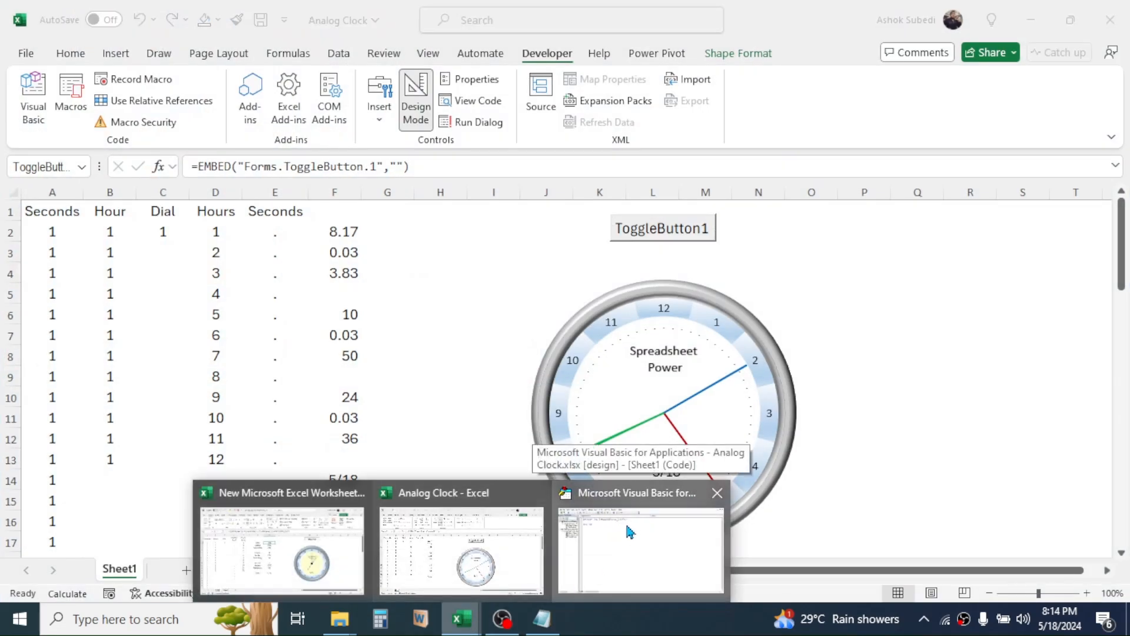
pyautogui.click(627, 526)
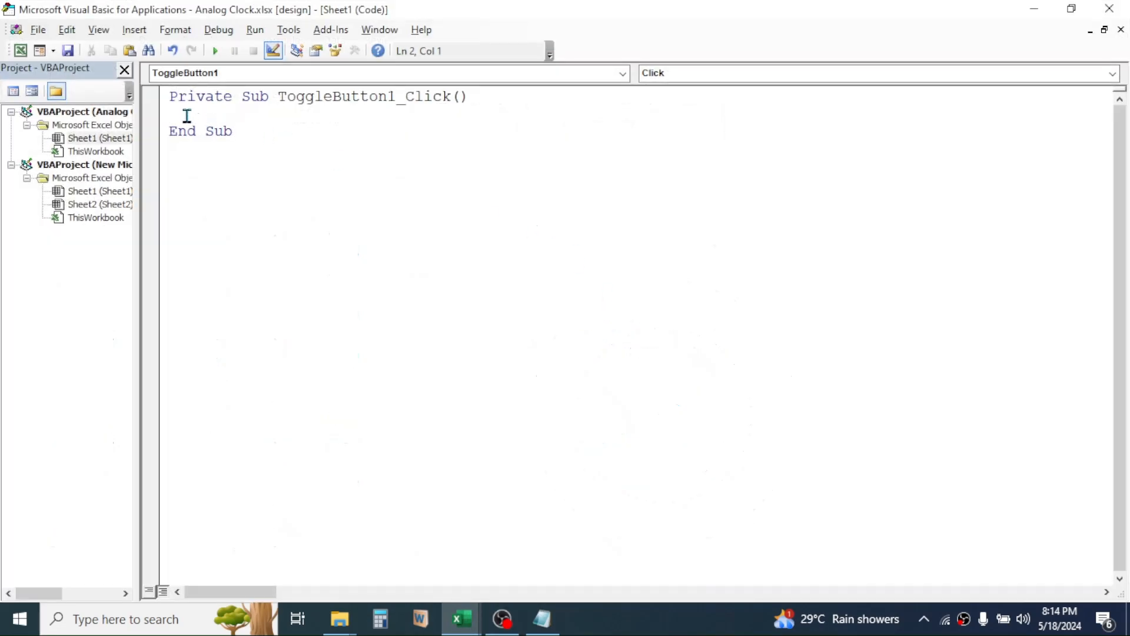
pyautogui.rightClick(187, 116)
pyautogui.click(230, 165)
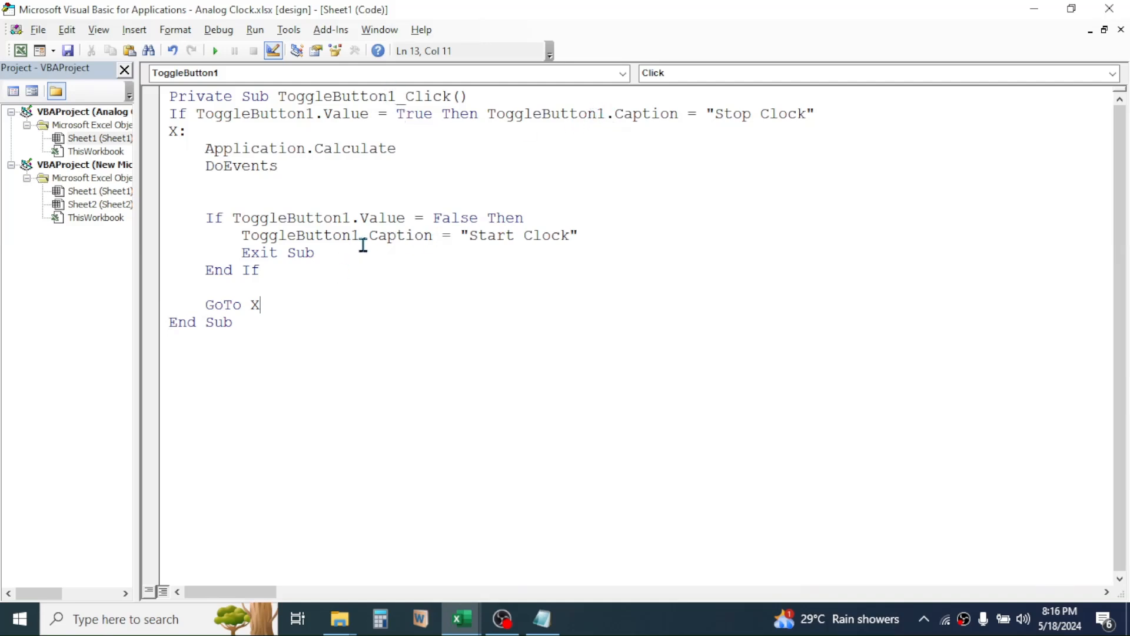
# Return from the code editor to the worksheet, turn off Design Mode and test the toggle button by starting, stopping and restarting the clock.
pyautogui.click(1112, 13)
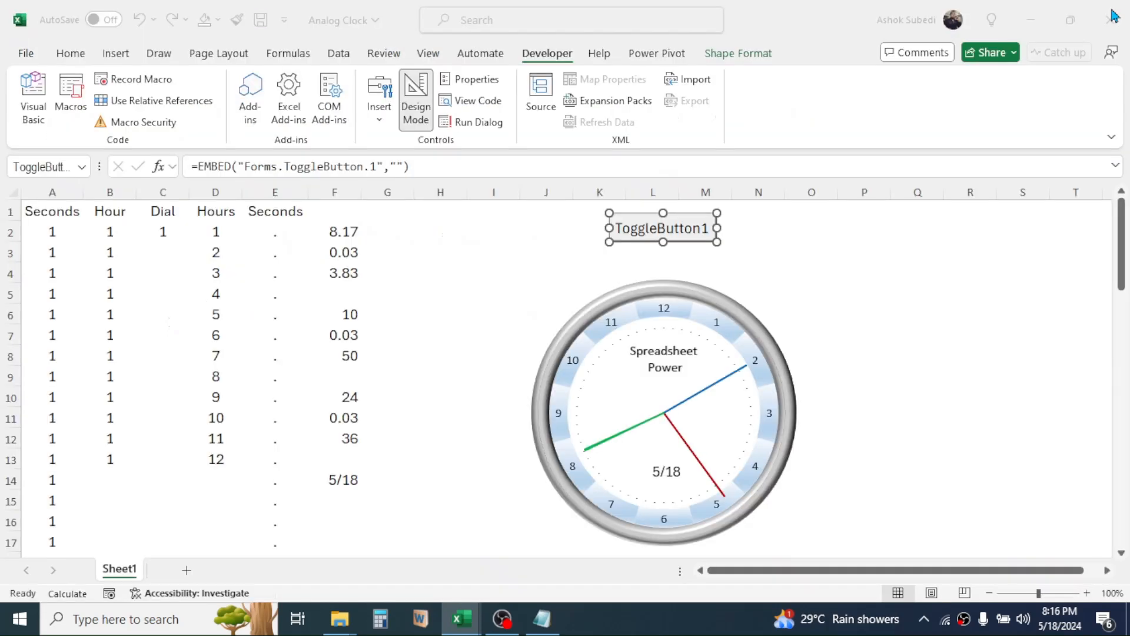
pyautogui.click(816, 210)
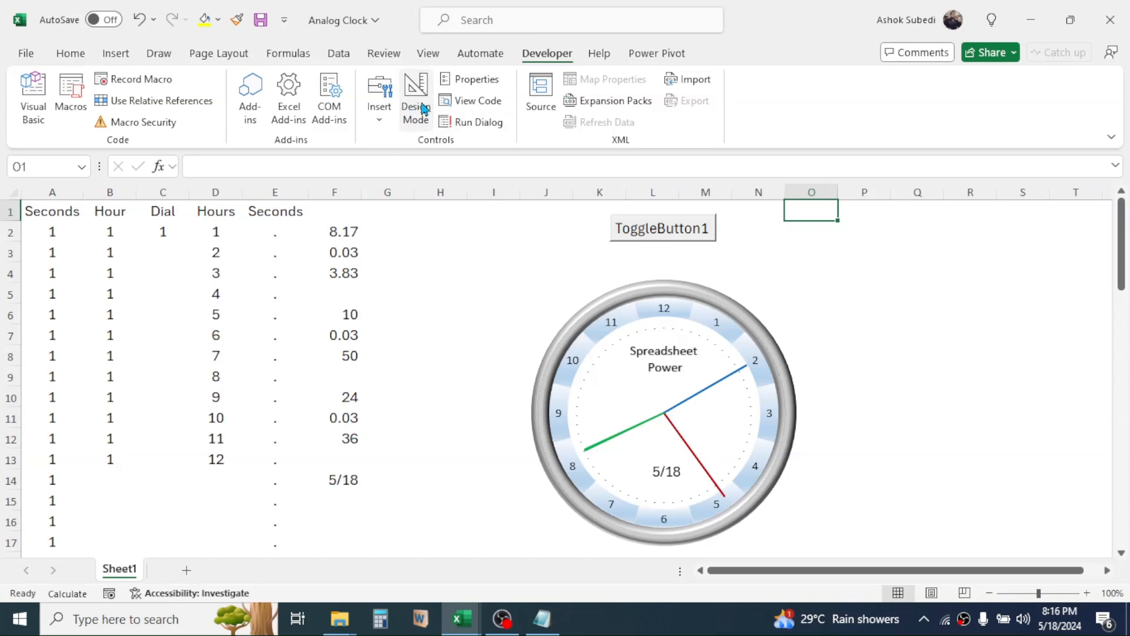
pyautogui.click(423, 108)
pyautogui.click(665, 232)
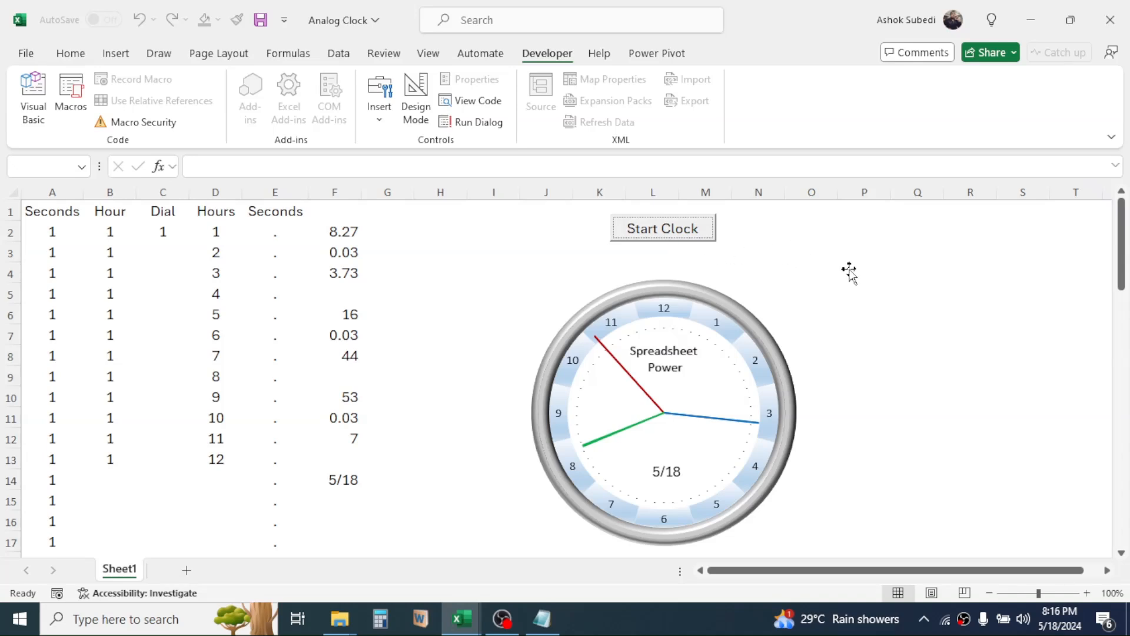
pyautogui.click(657, 230)
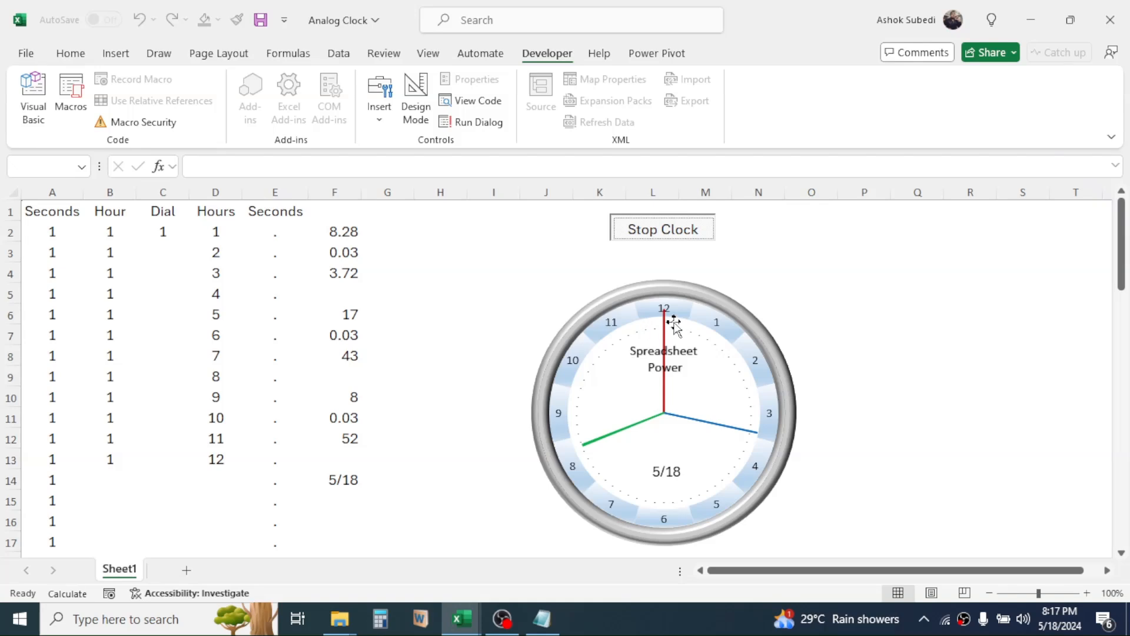
pyautogui.click(1027, 318)
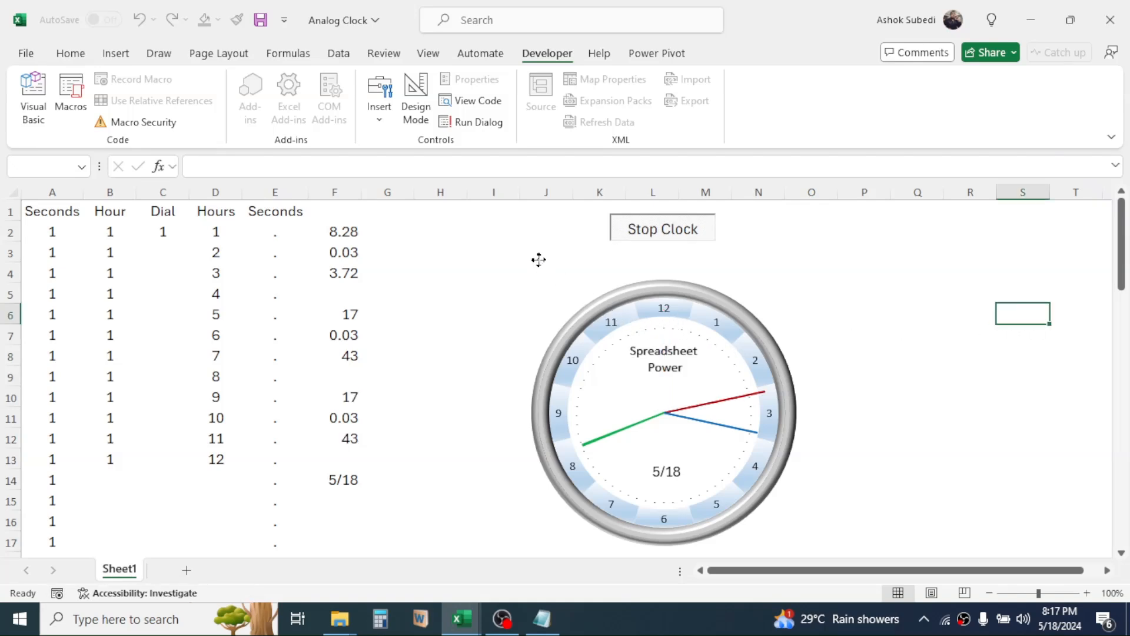
# Copy the grouped clock, paste it at cell H3 of a new worksheet, and return to Sheet1.
pyautogui.click(527, 243)
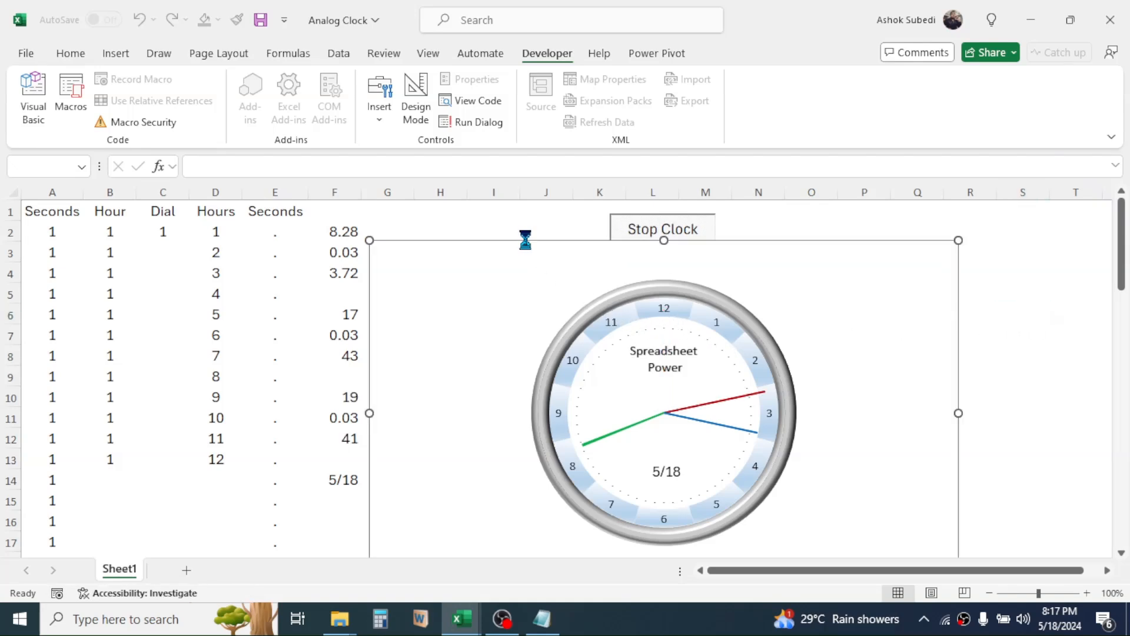
pyautogui.click(186, 571)
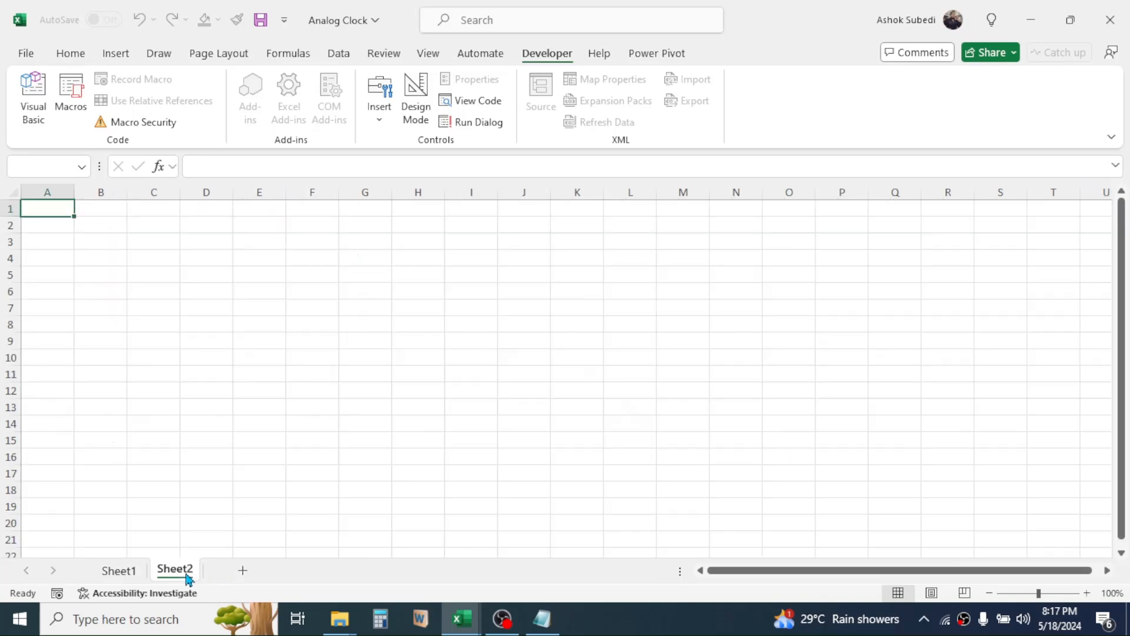
pyautogui.click(419, 242)
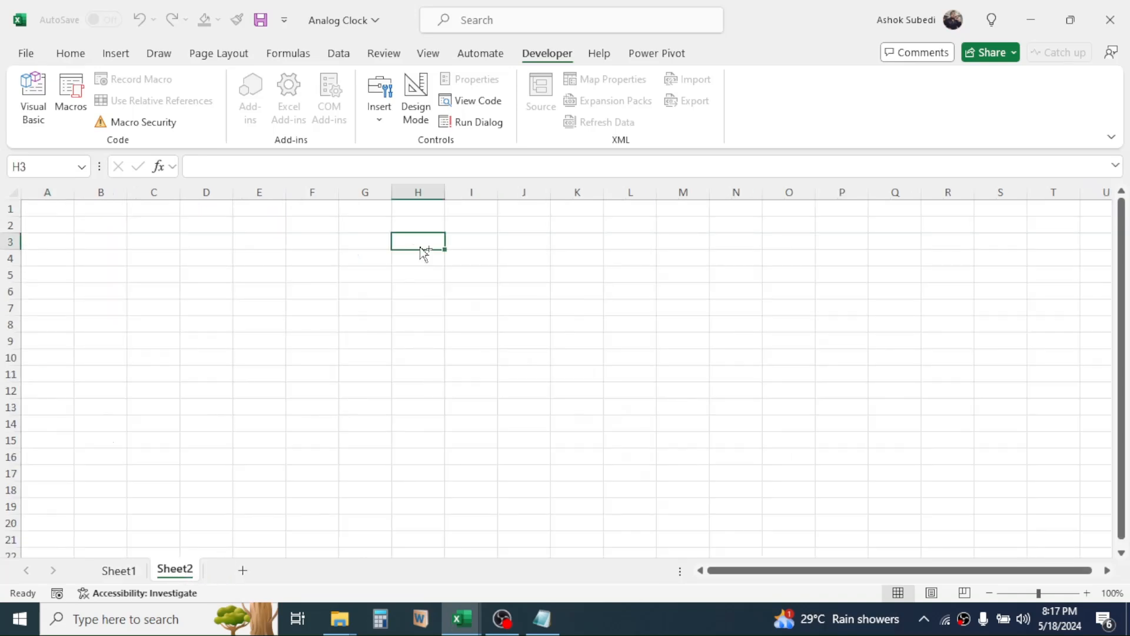
pyautogui.hotkey('ctrl', 'v')
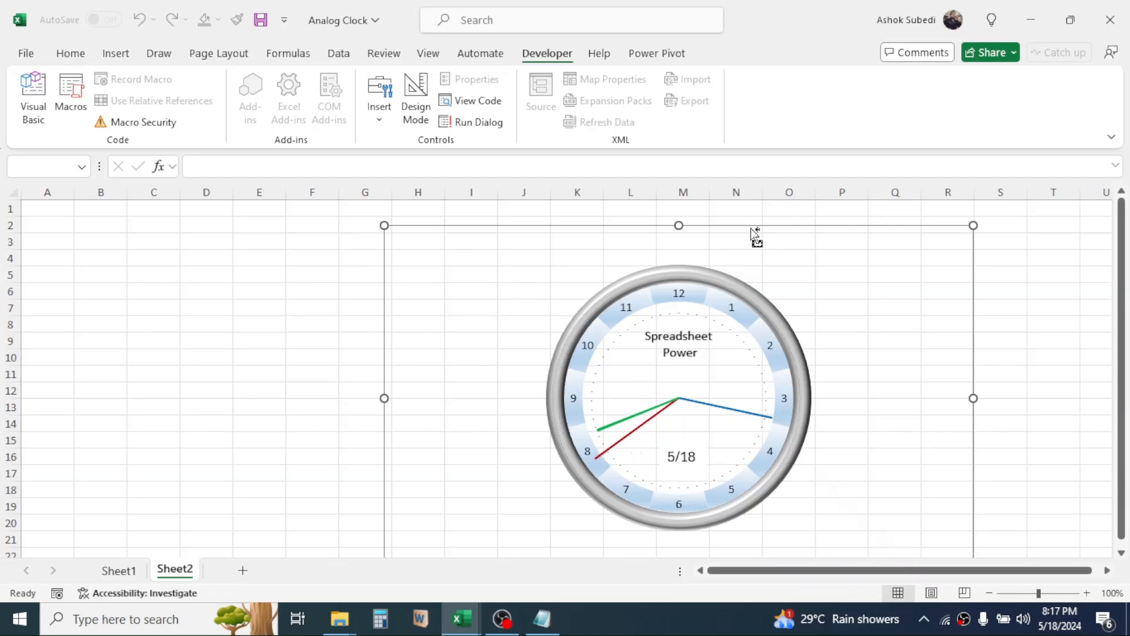
pyautogui.click(120, 570)
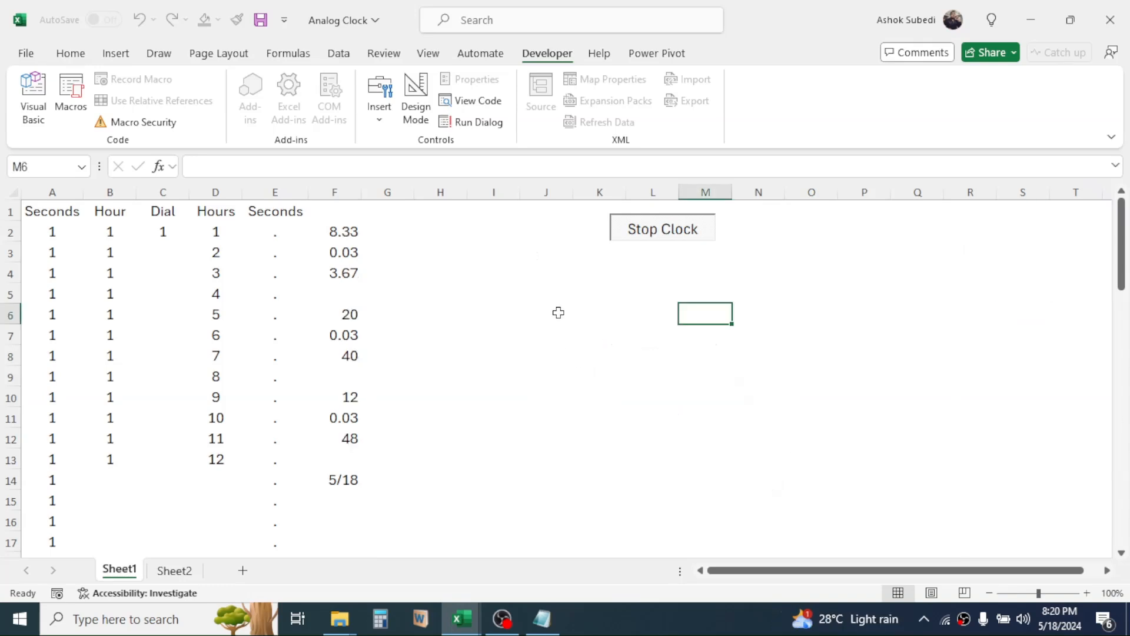
# Shift the clock slightly to the right and use the toggle button to stop and restart it.
pyautogui.click(566, 294)
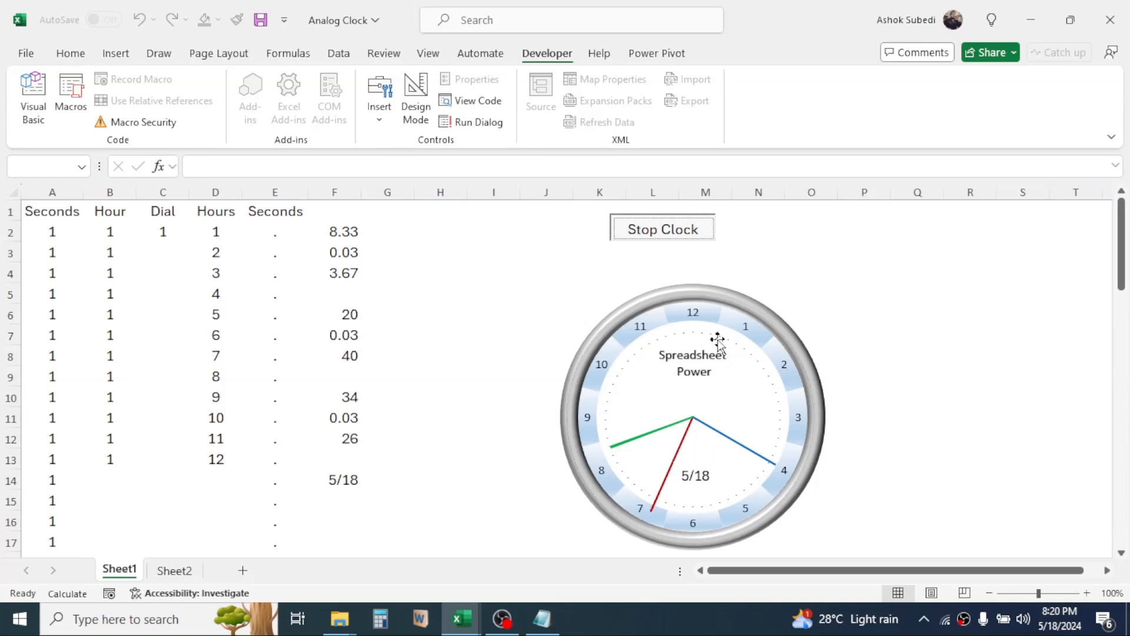
pyautogui.click(667, 229)
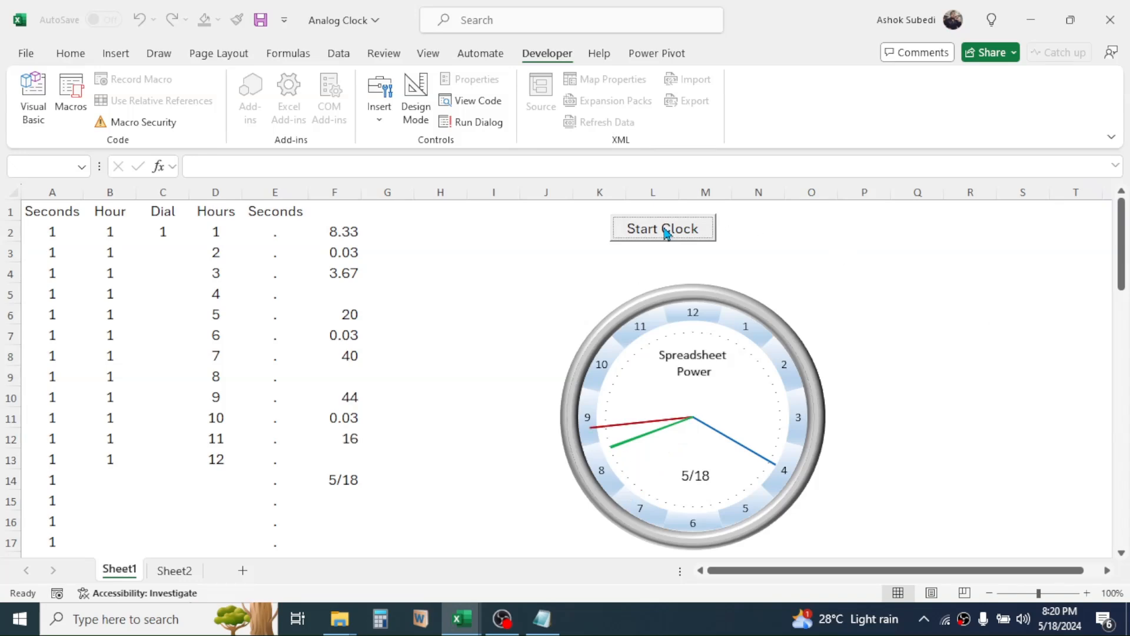
pyautogui.click(666, 231)
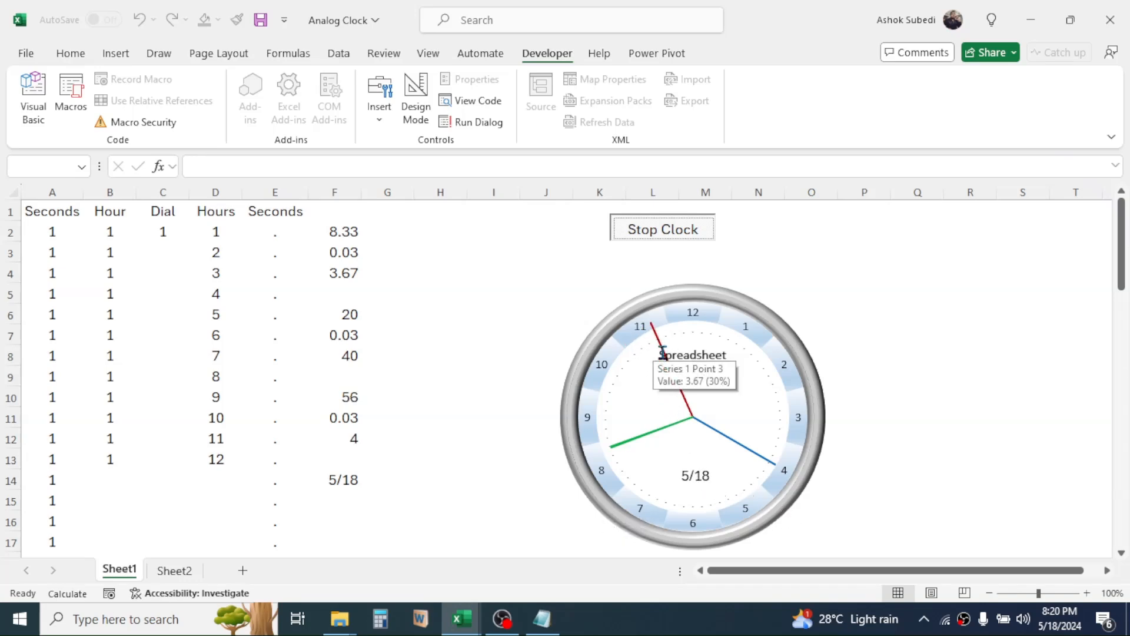
# Send the date text box inside the clock group to the back, behind the clock hands.
pyautogui.click(697, 478)
pyautogui.click(696, 474)
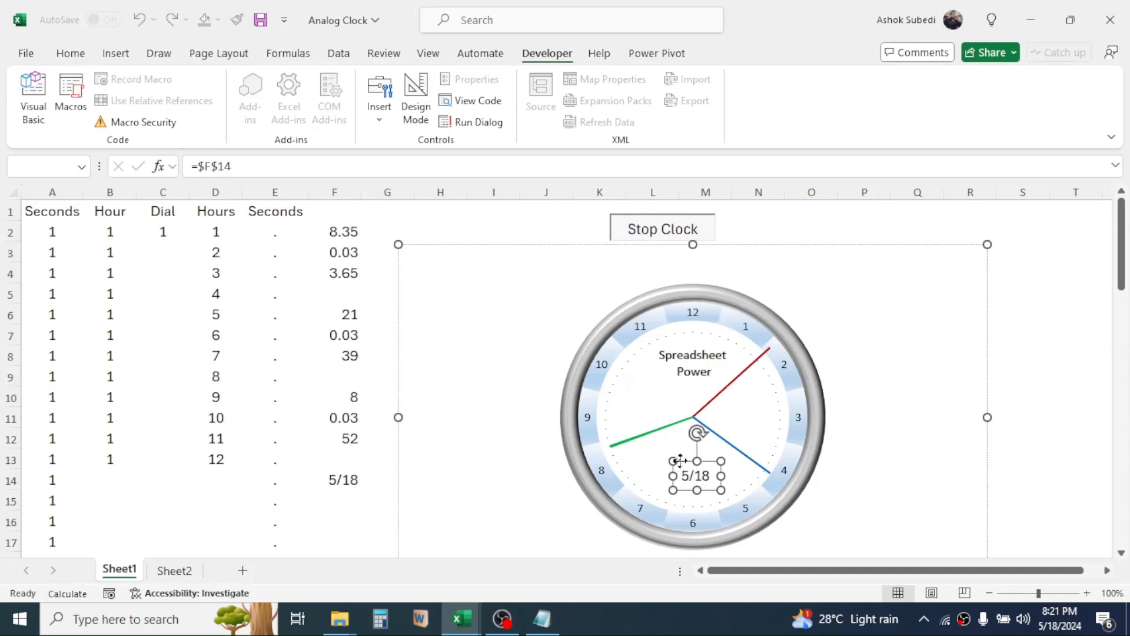
pyautogui.rightClick(682, 465)
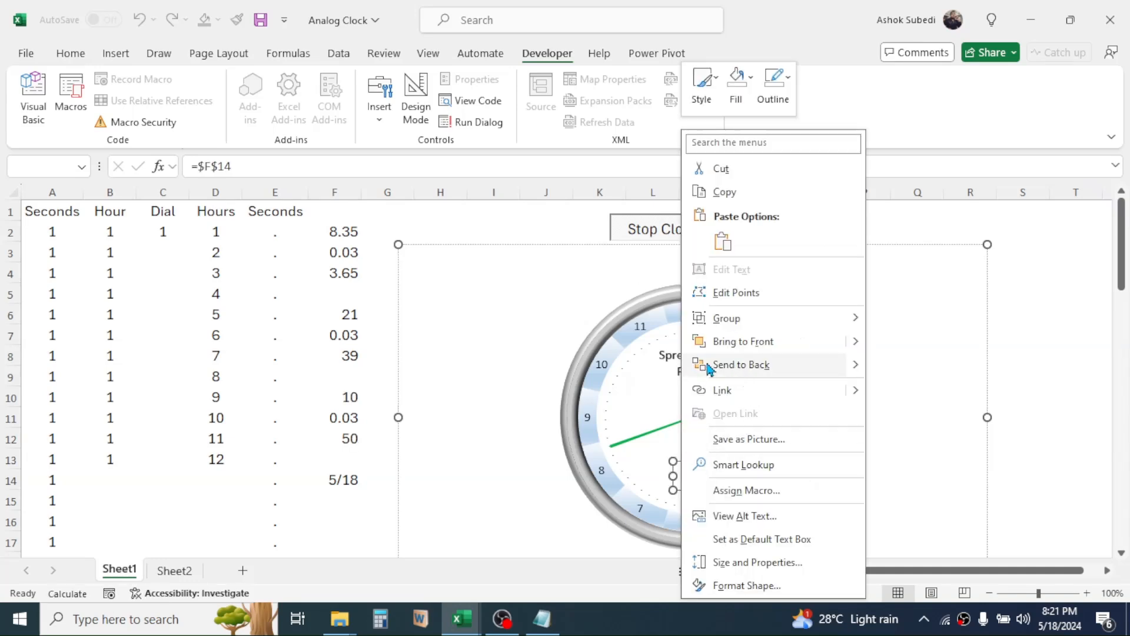
pyautogui.click(734, 365)
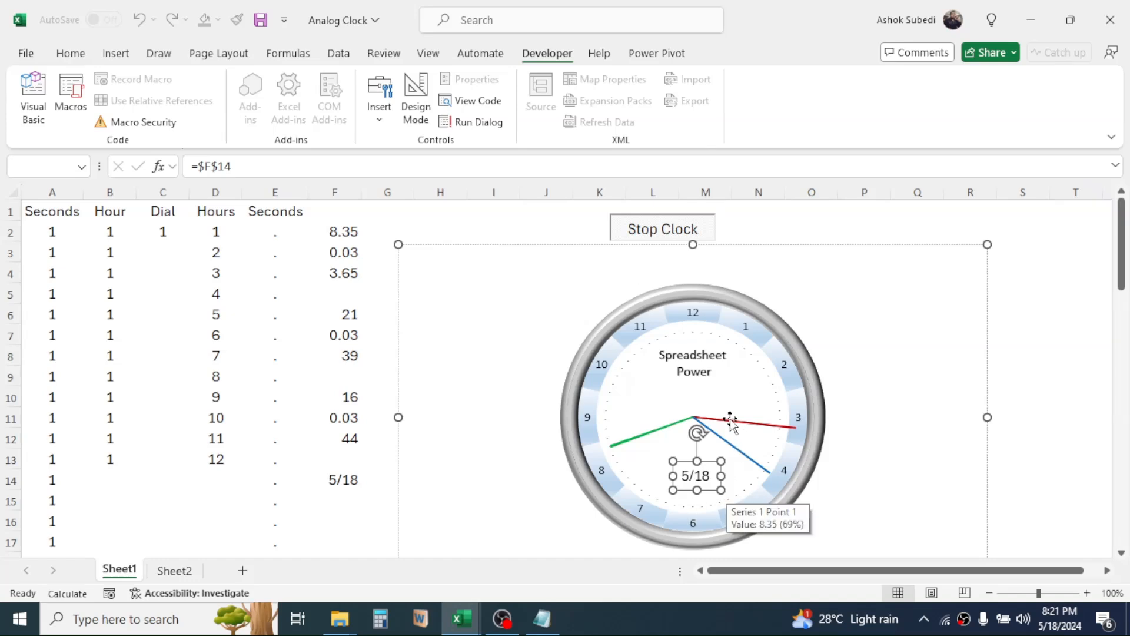
pyautogui.click(1024, 301)
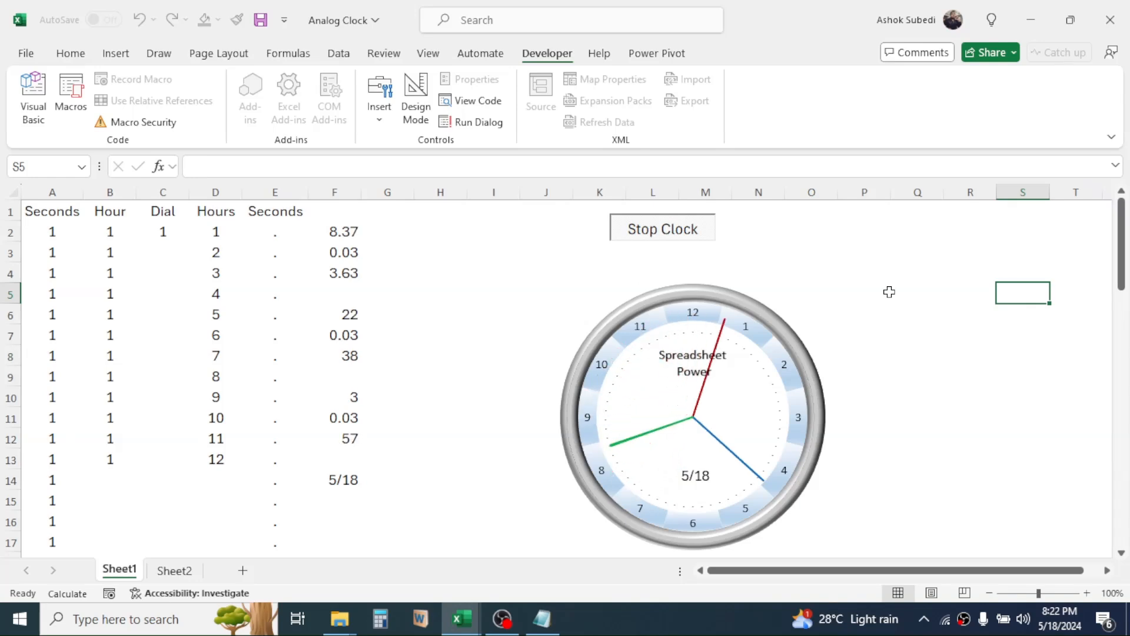
pyautogui.click(116, 54)
pyautogui.click(213, 97)
pyautogui.click(890, 232)
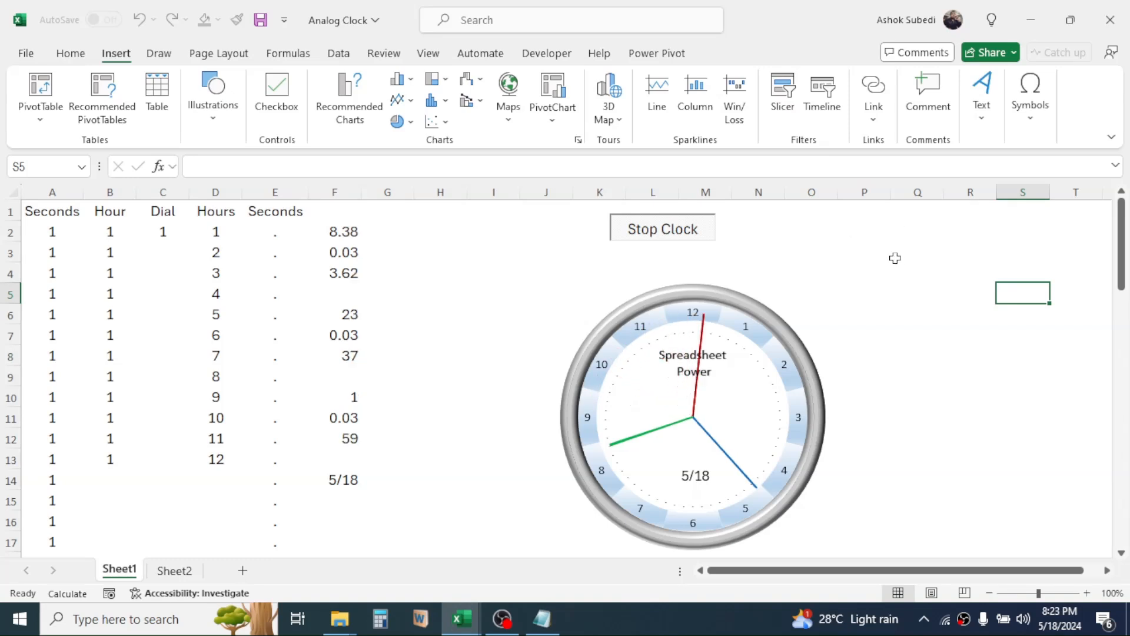
# Copy the updated clock from Sheet1 and paste it at cell J6 of another new worksheet.
pyautogui.click(740, 277)
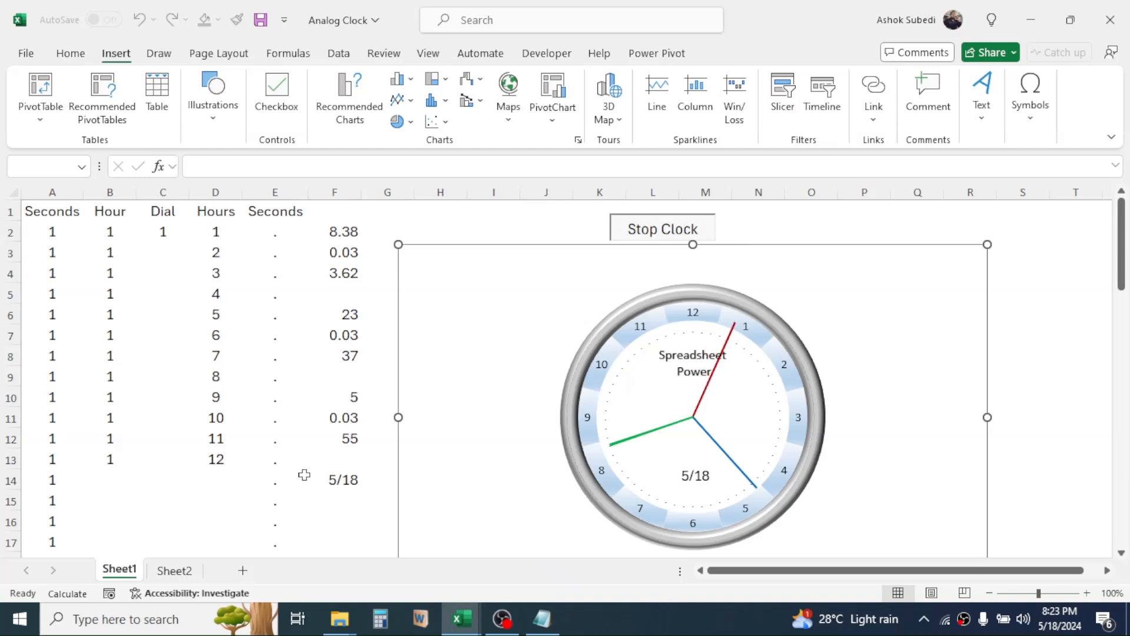
pyautogui.click(244, 571)
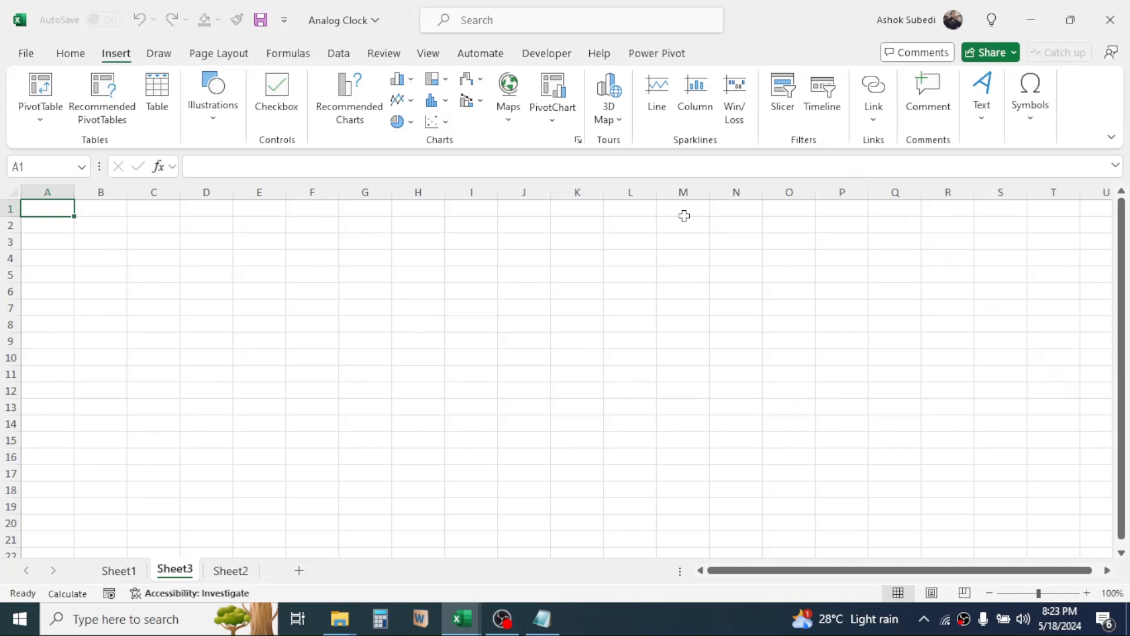
pyautogui.click(510, 294)
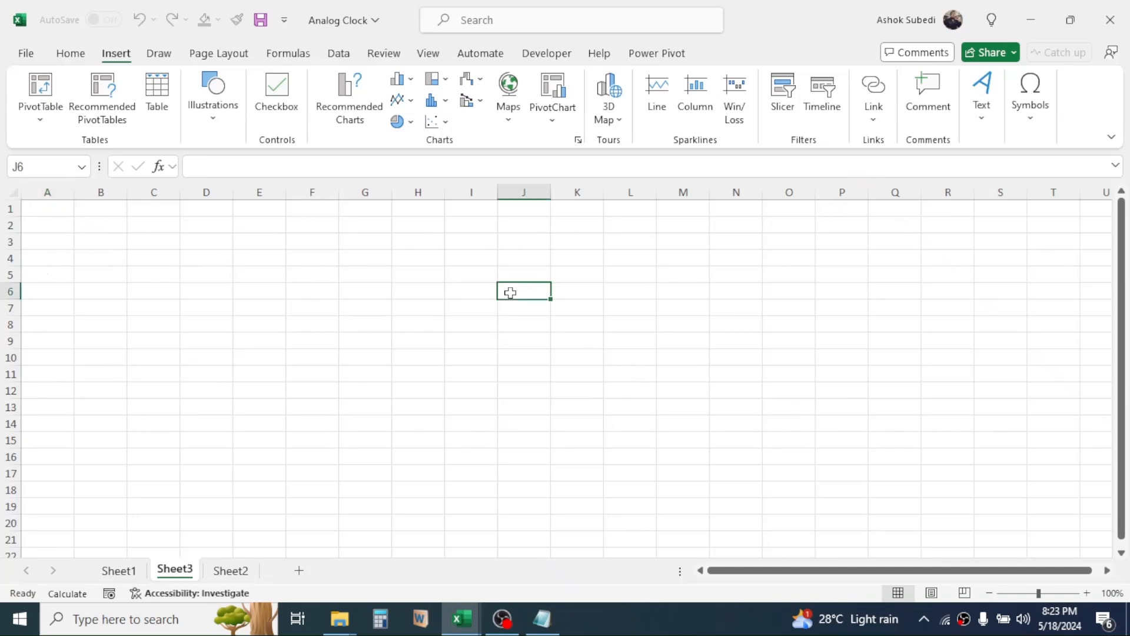
pyautogui.hotkey('ctrl', 'v')
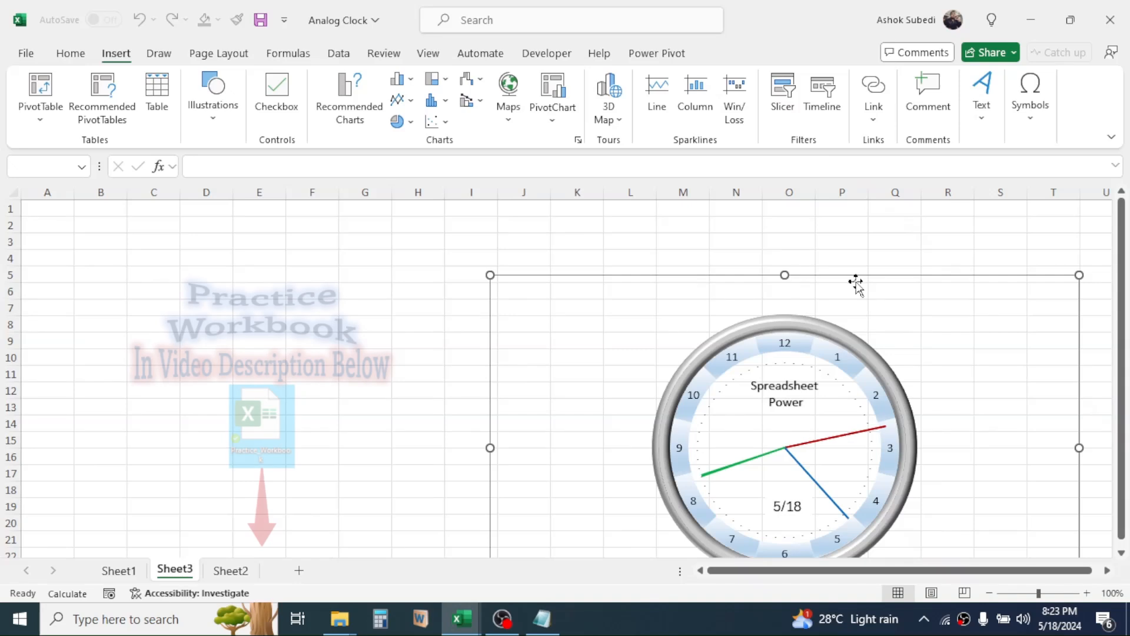
# Move the pasted clock up to the first row of the sheet, shrink it proportionally from its corner, and return to Sheet1.
pyautogui.moveTo(872, 275); pyautogui.dragTo(671, 208)
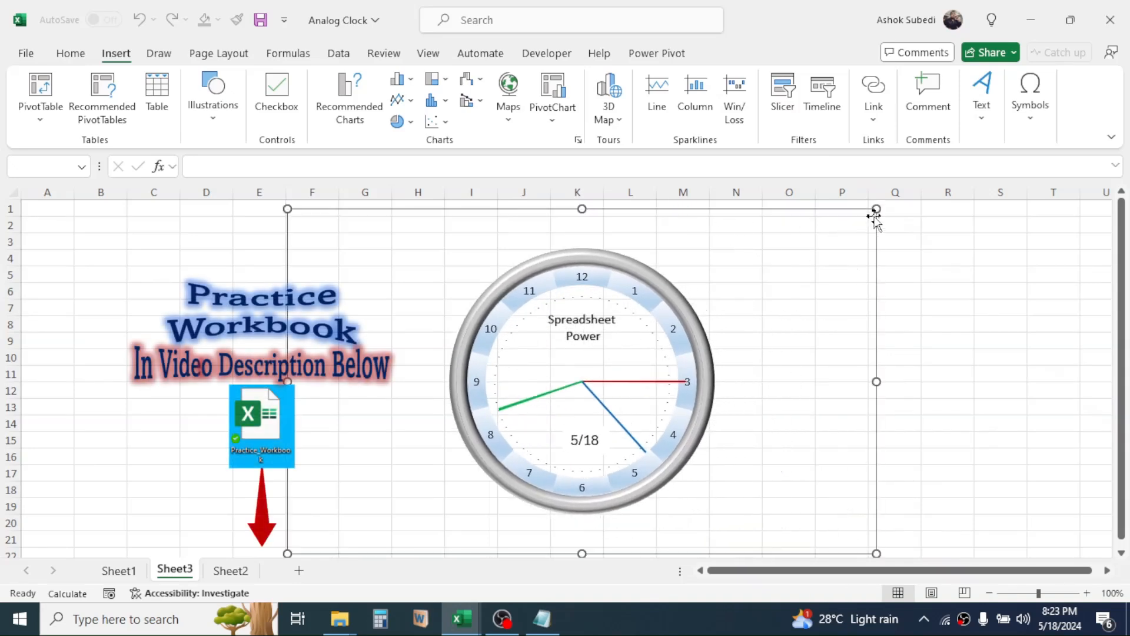
pyautogui.moveTo(876, 210); pyautogui.dragTo(742, 331)
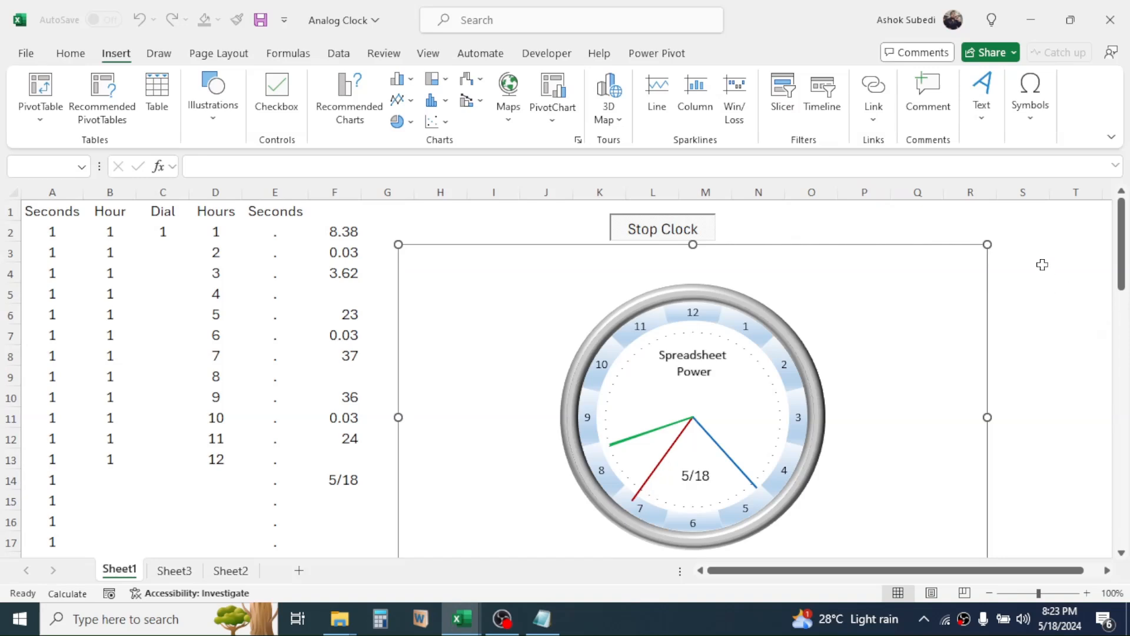
pyautogui.click(1041, 268)
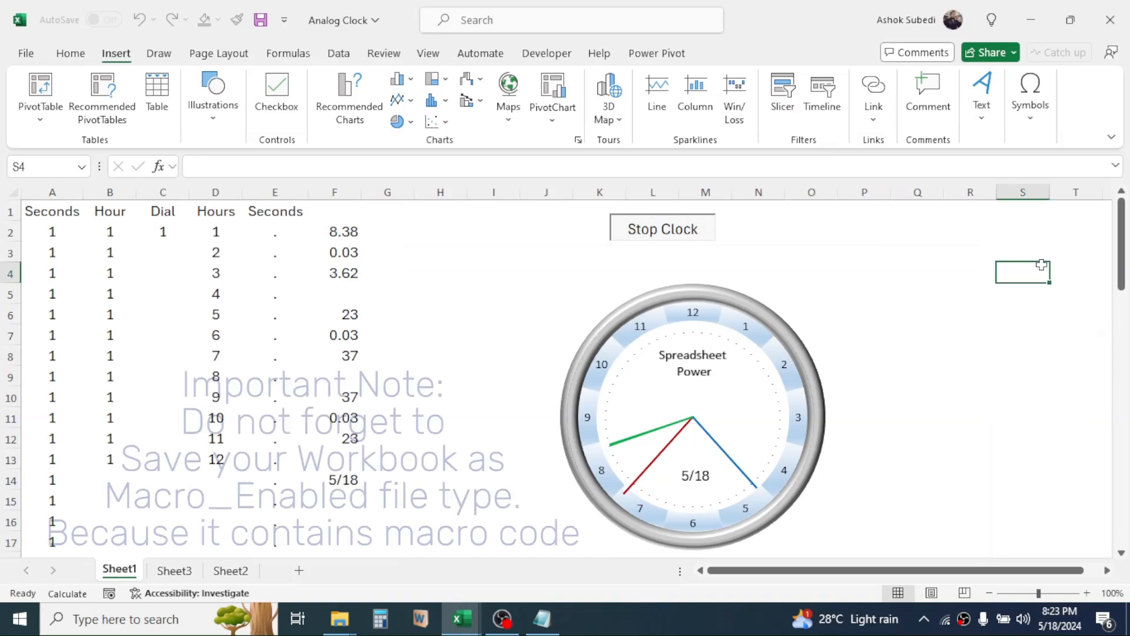